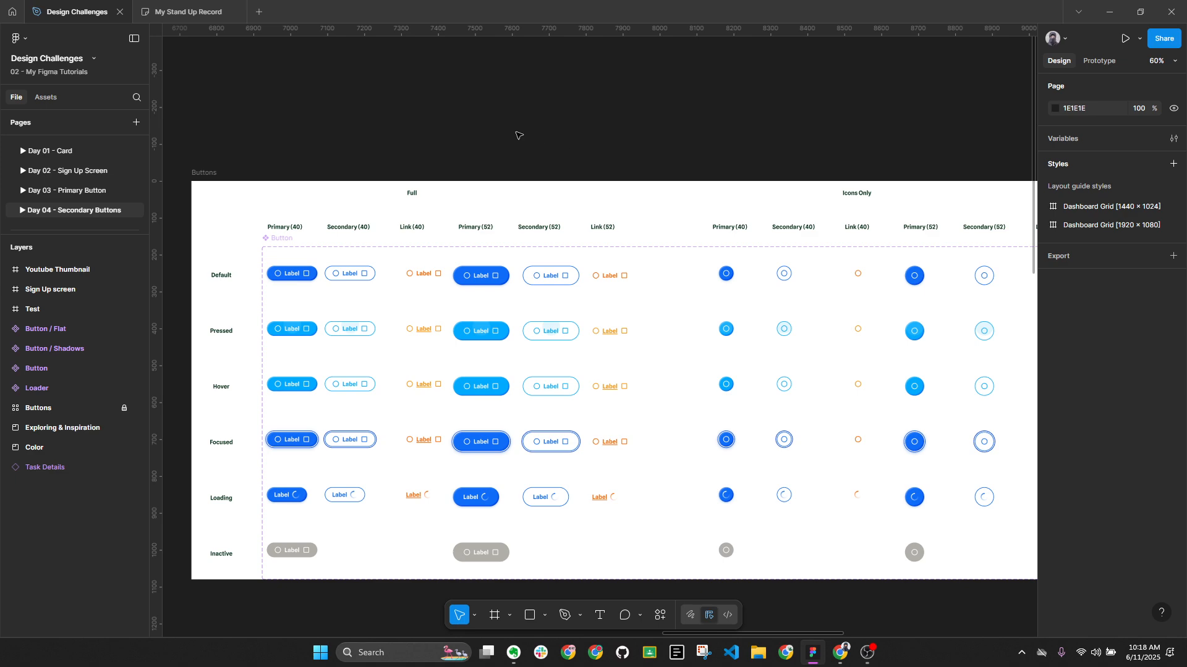
Examine the button variants in the Buttons frame and in the Button / Flat component set further down the canvas.
left_click_drag(256, 175, 424, 137)
scroll(426, 297, "up", 5)
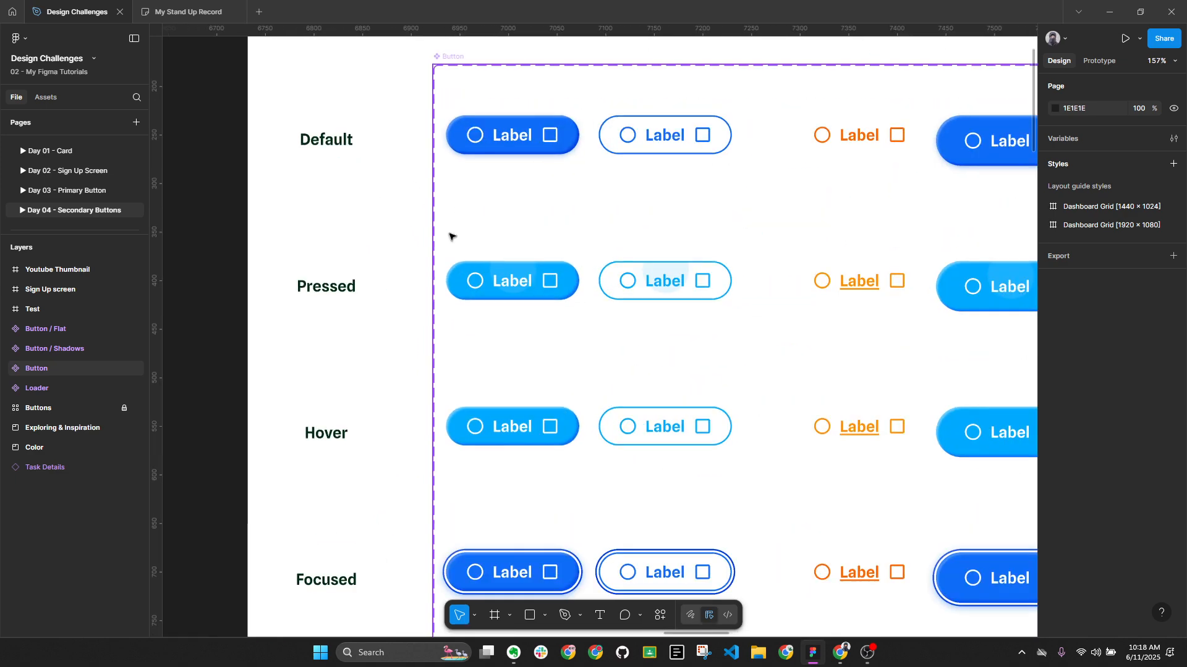
left_click_drag(562, 155, 502, 244)
scroll(501, 241, "up", 3)
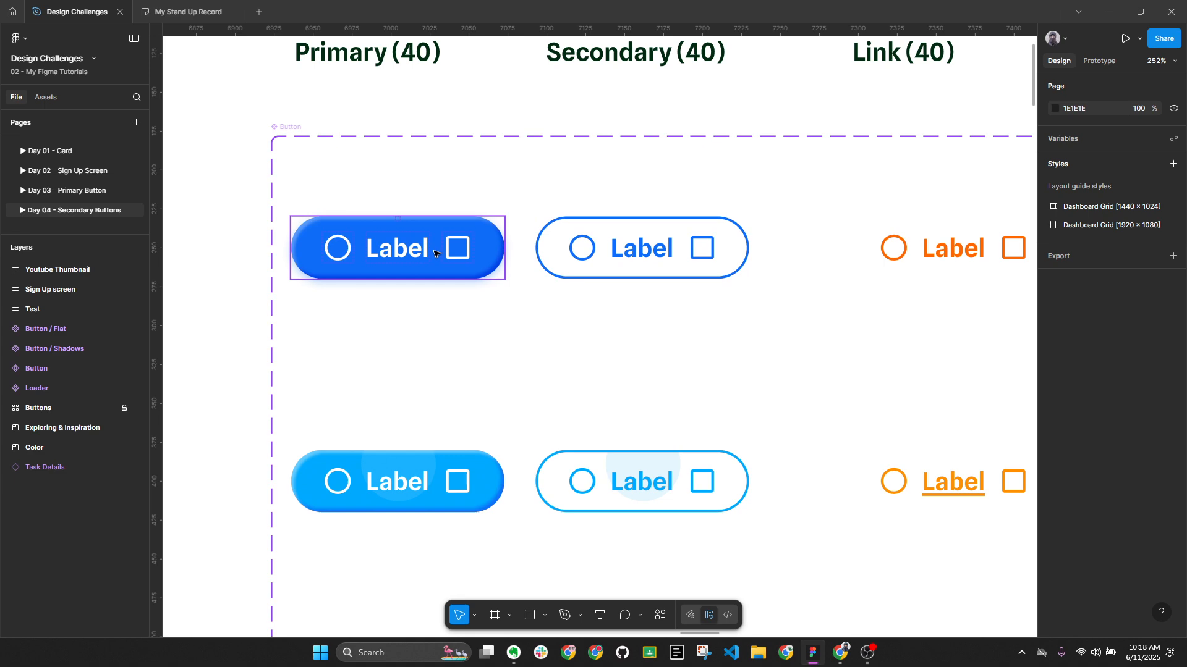
scroll(488, 255, "down", 5)
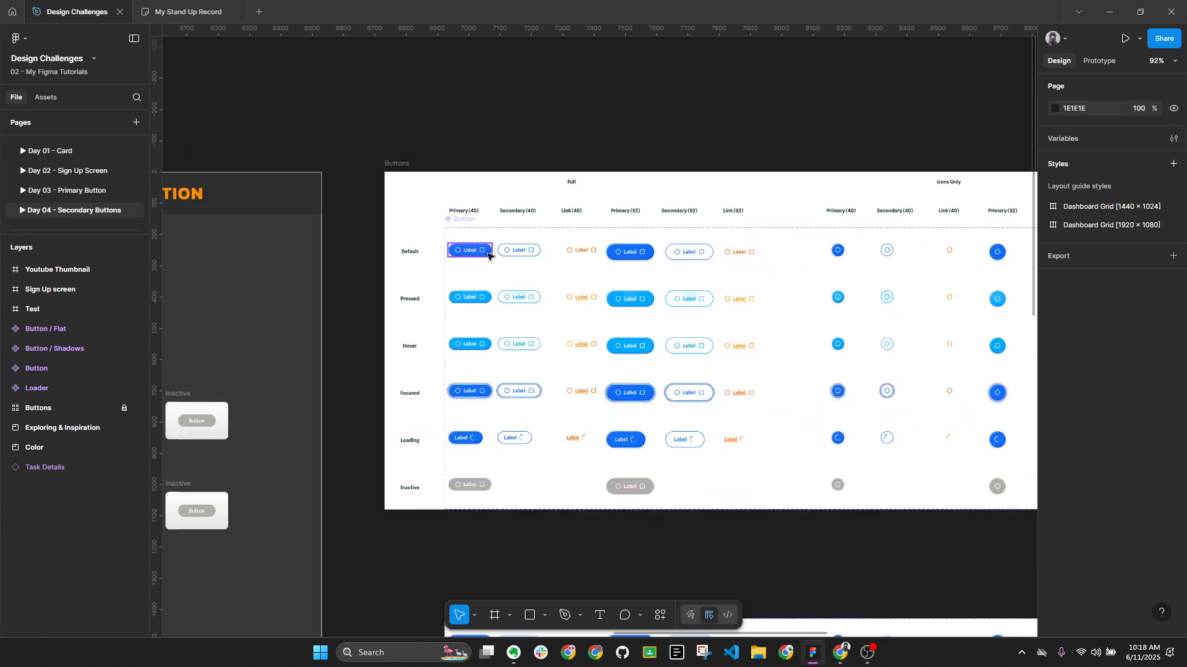
scroll(488, 255, "down", 3)
scroll(488, 272, "down", 6)
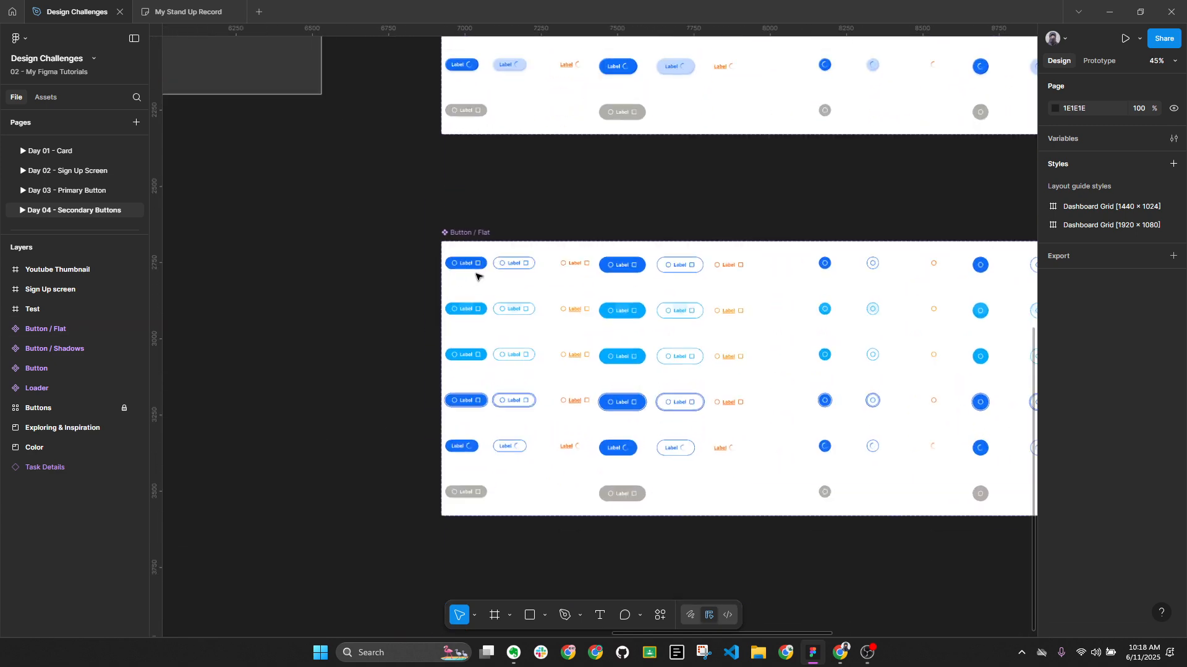
scroll(476, 276, "up", 5)
scroll(419, 120, "right", 2)
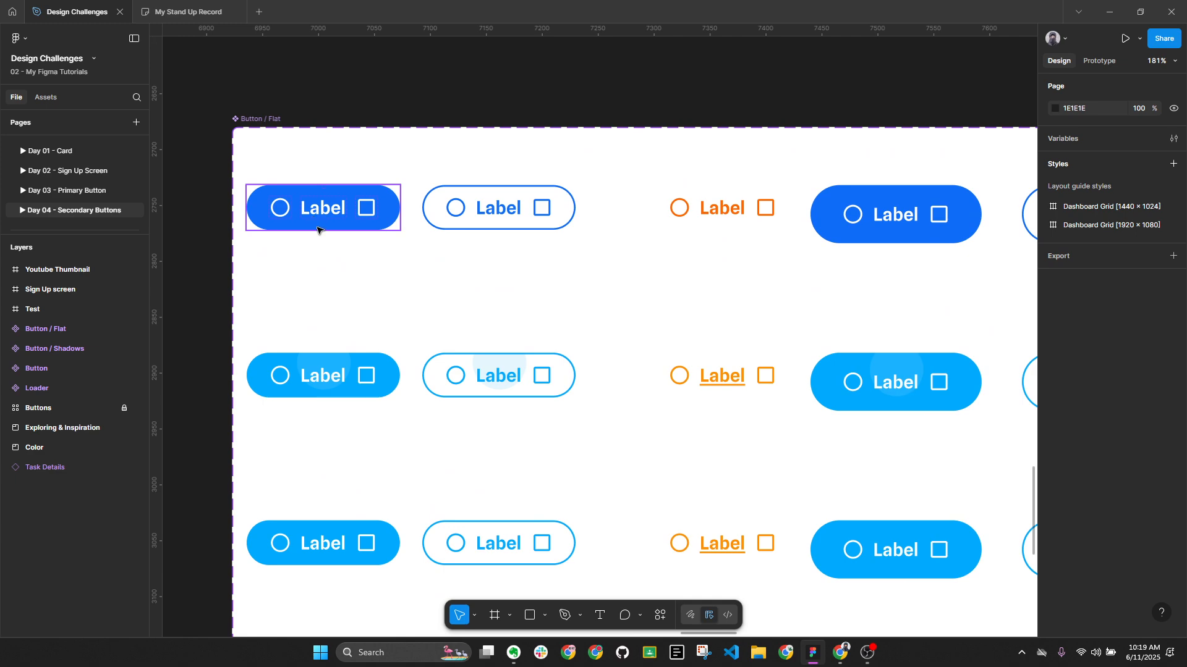
Inspect the design properties of the default primary 40 variant in Button / Flat, and collapse the expanded layers.
left_click(316, 223)
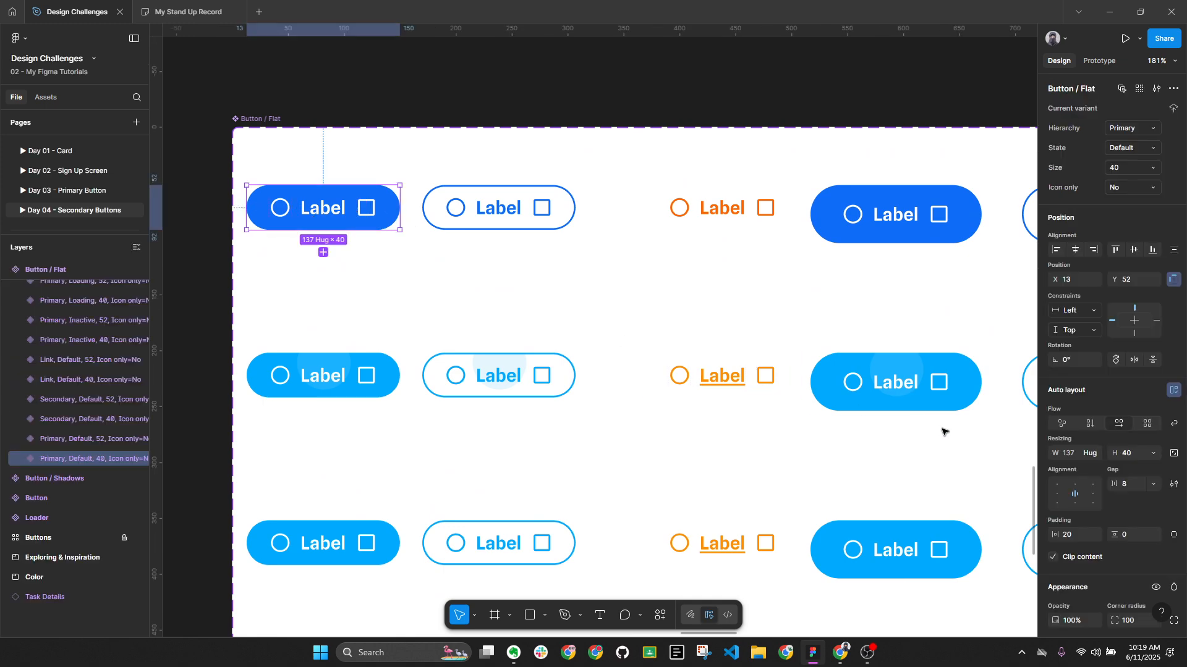
scroll(951, 445, "down", 1)
scroll(1111, 505, "down", 5)
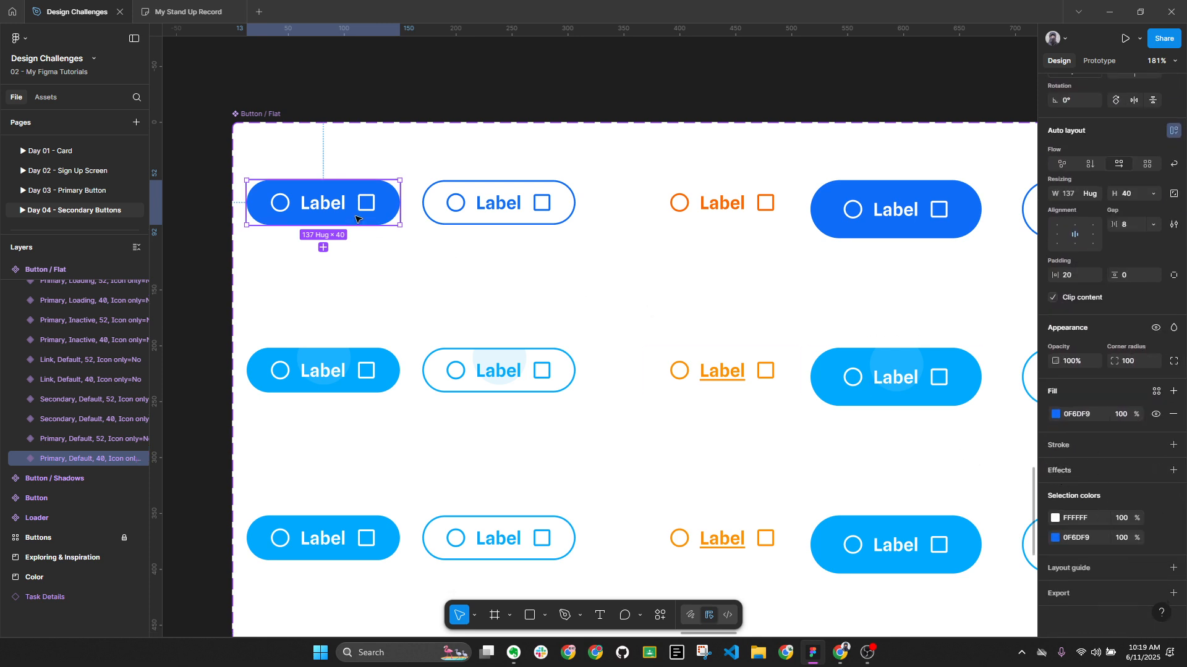
left_click(383, 272)
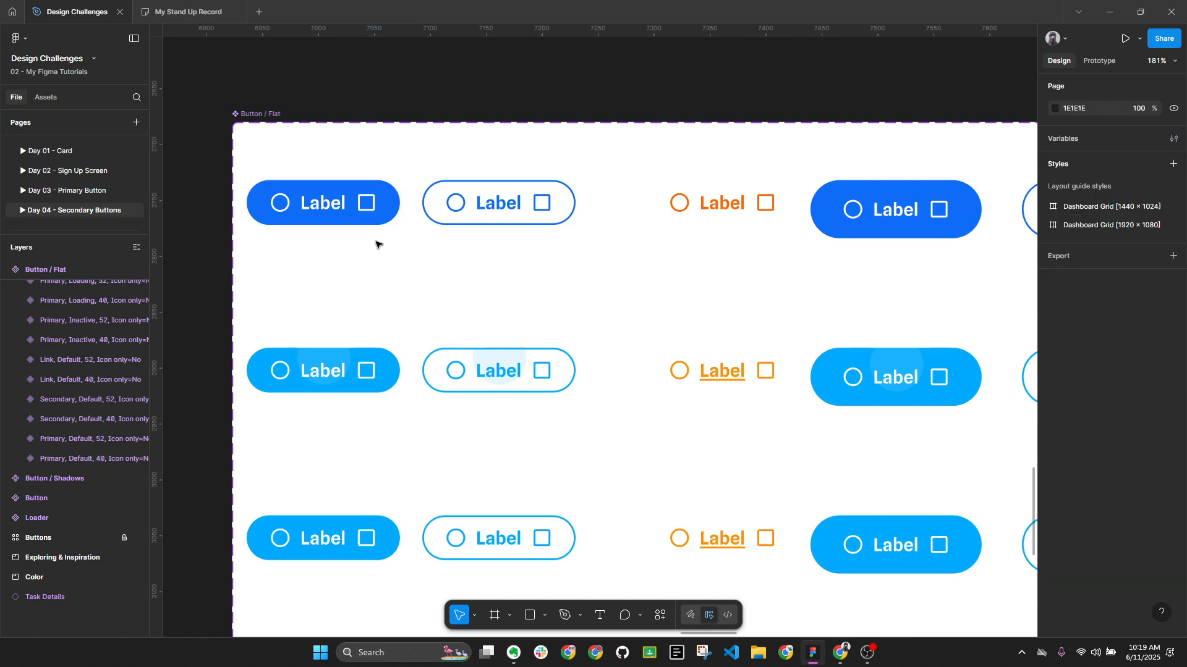
scroll(369, 290, "down", 5)
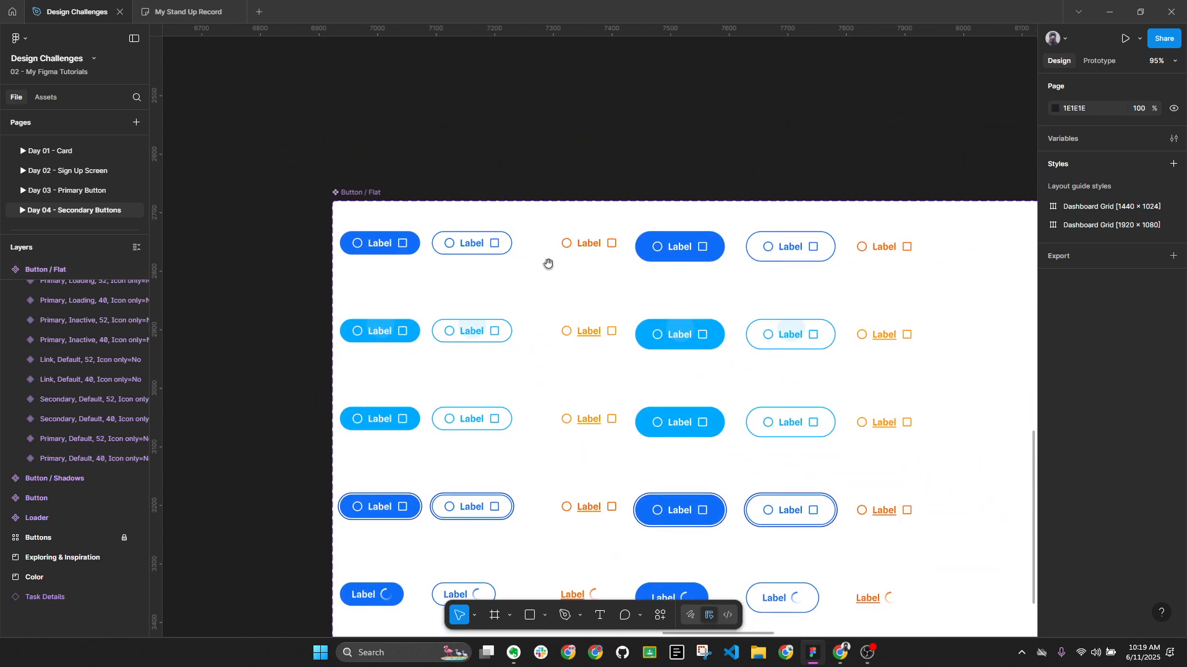
scroll(374, 251, "up", 7)
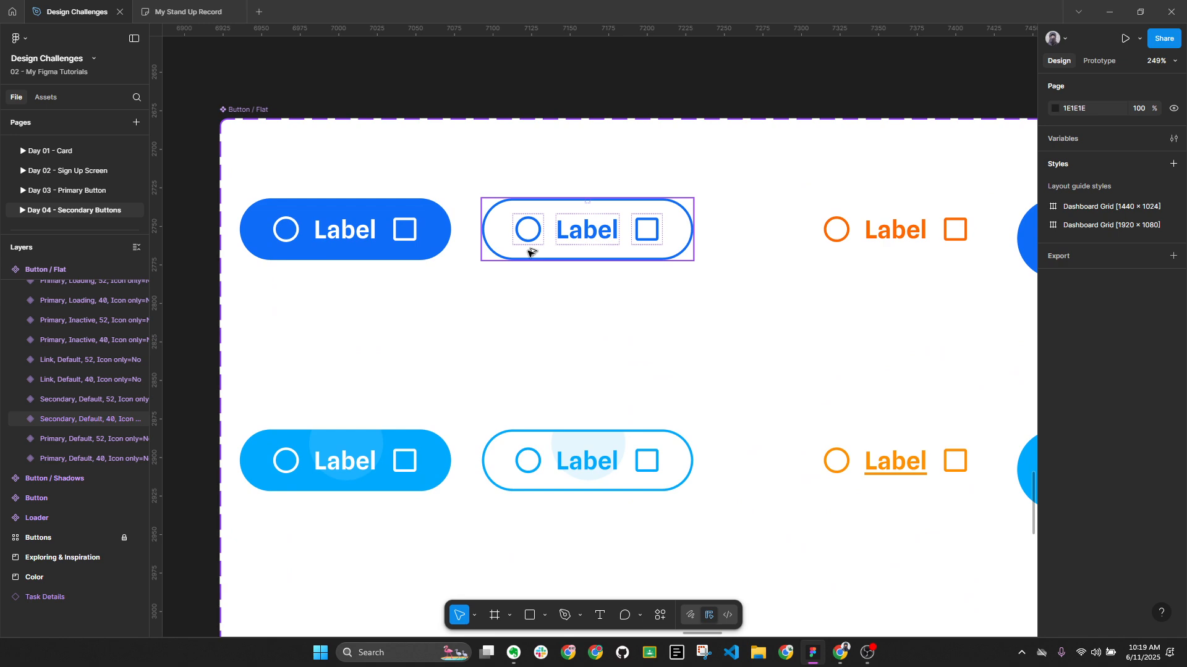
key("alt+l")
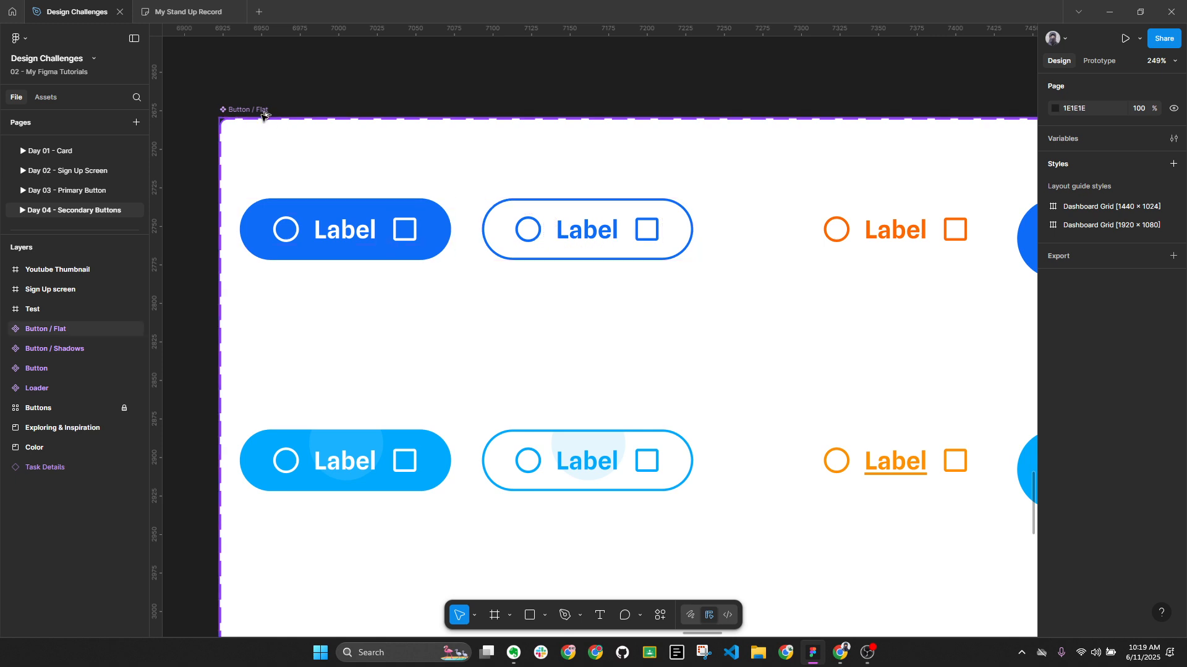
key("alt+l")
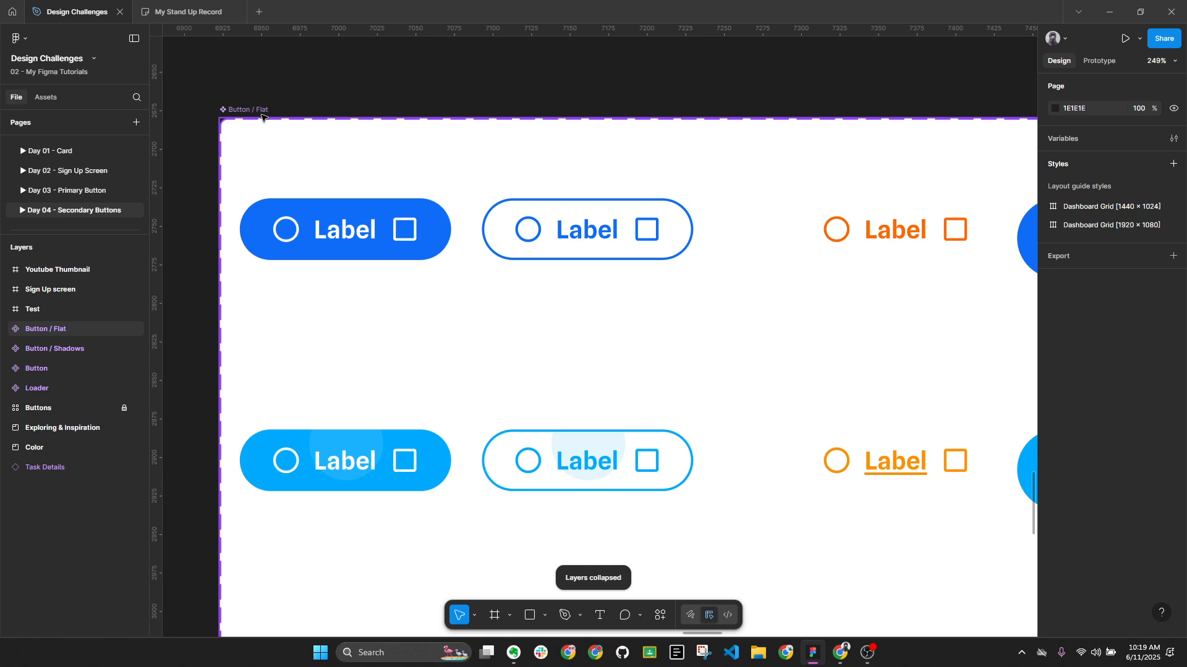
Replace the blue stroke on the default secondary 40 variant in Button / Flat with a new black 000000 stroke of weight 1.
left_click(539, 239)
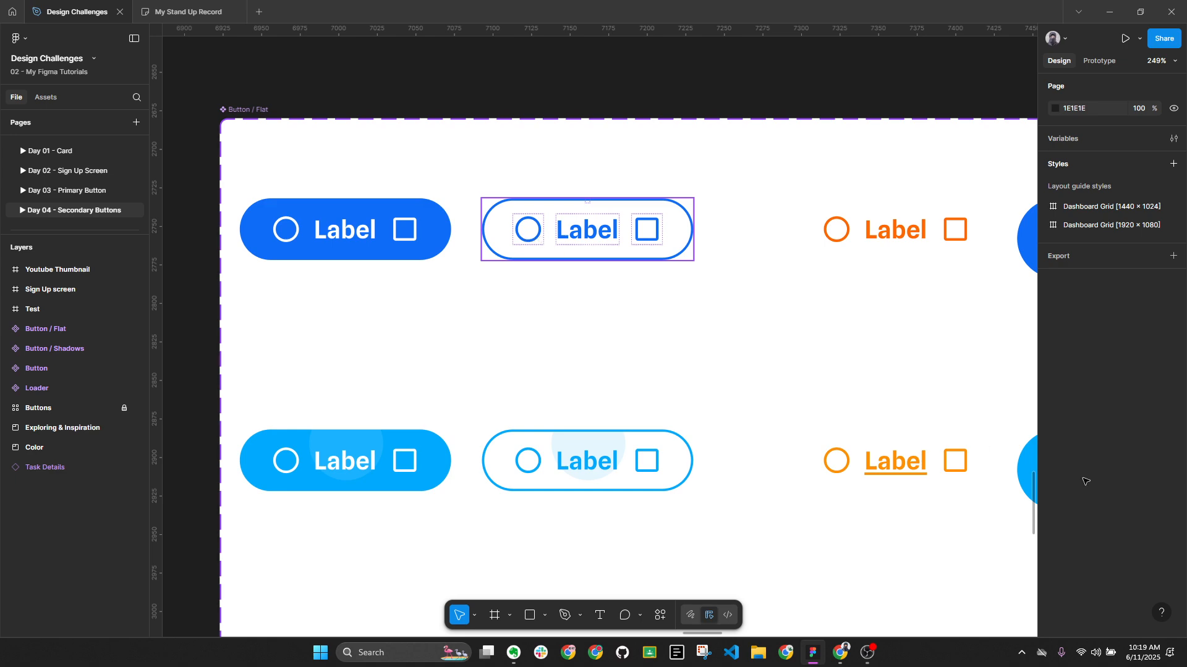
scroll(1158, 504, "down", 3)
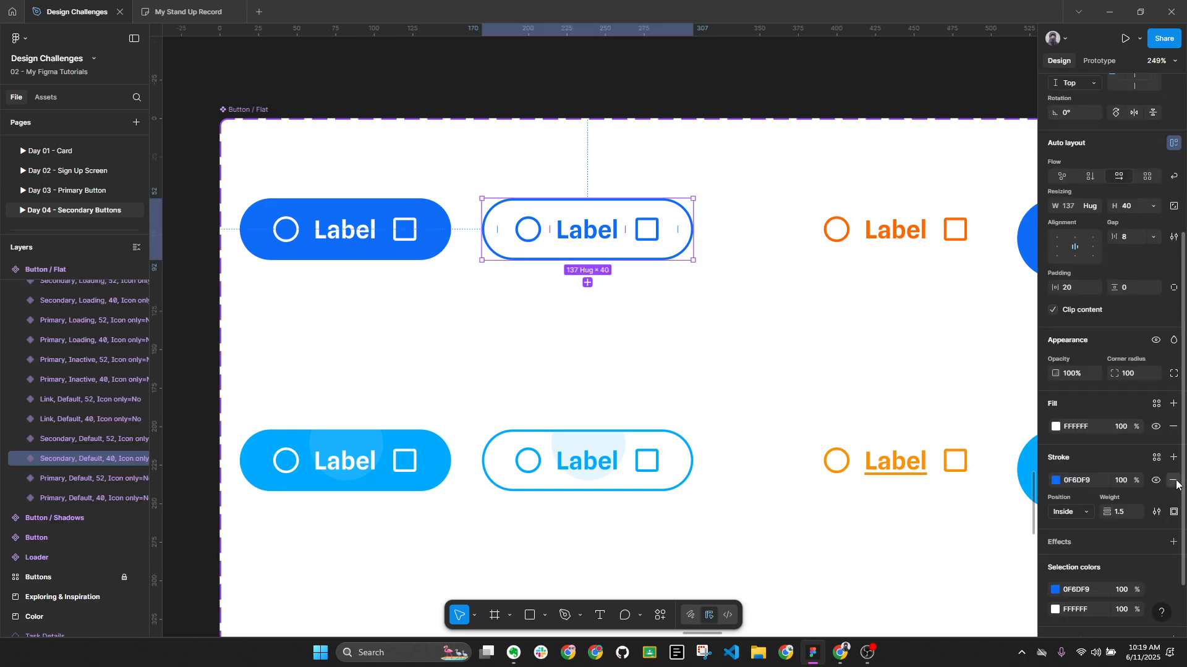
left_click(1173, 480)
left_click(1174, 457)
left_click(1056, 481)
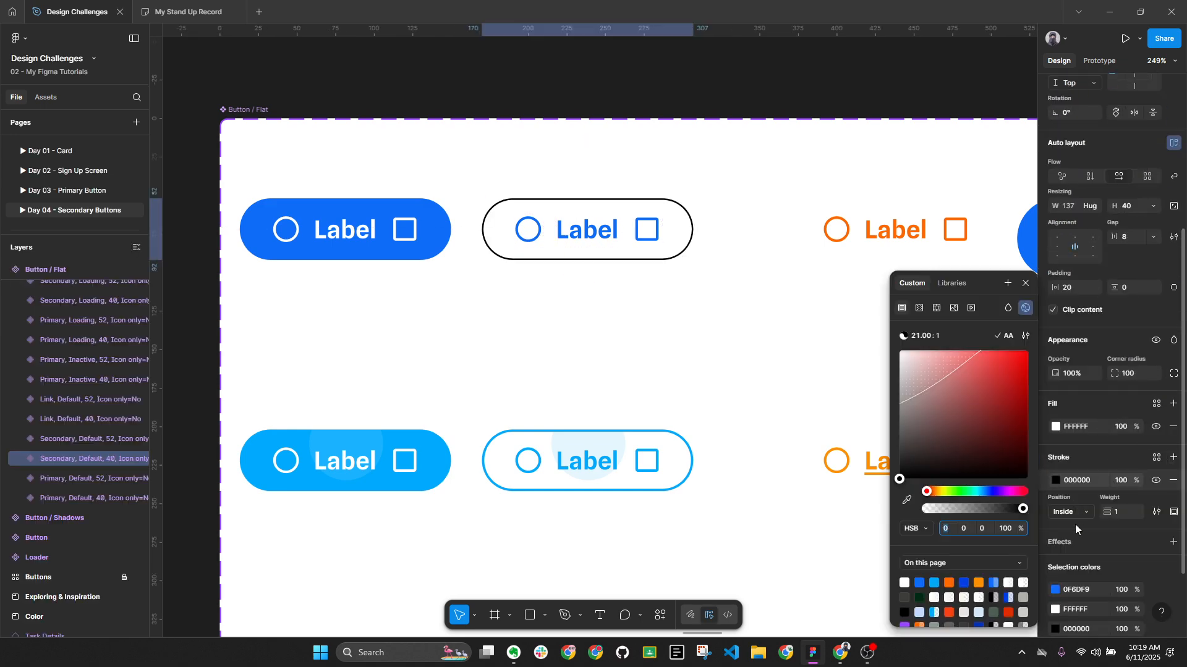
Give the default secondary 40 variant a pale blue F2F7FF fill derived from 0F6DF9, and remove its stroke.
left_click(1085, 591)
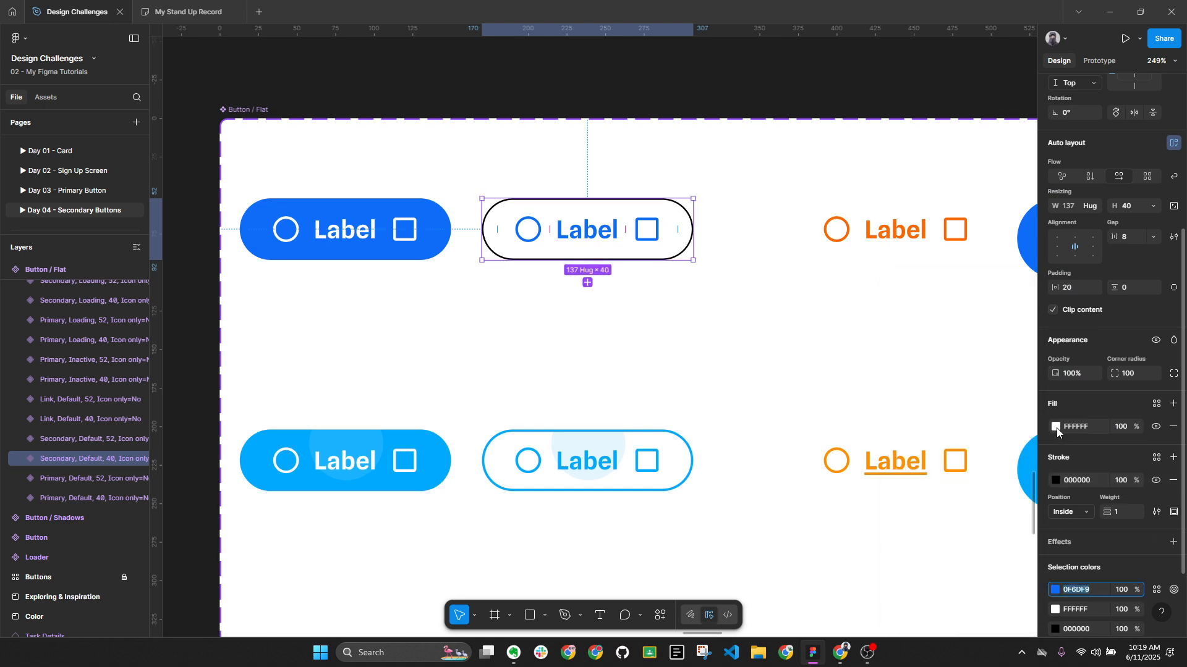
left_click(1056, 427)
left_click(1079, 427)
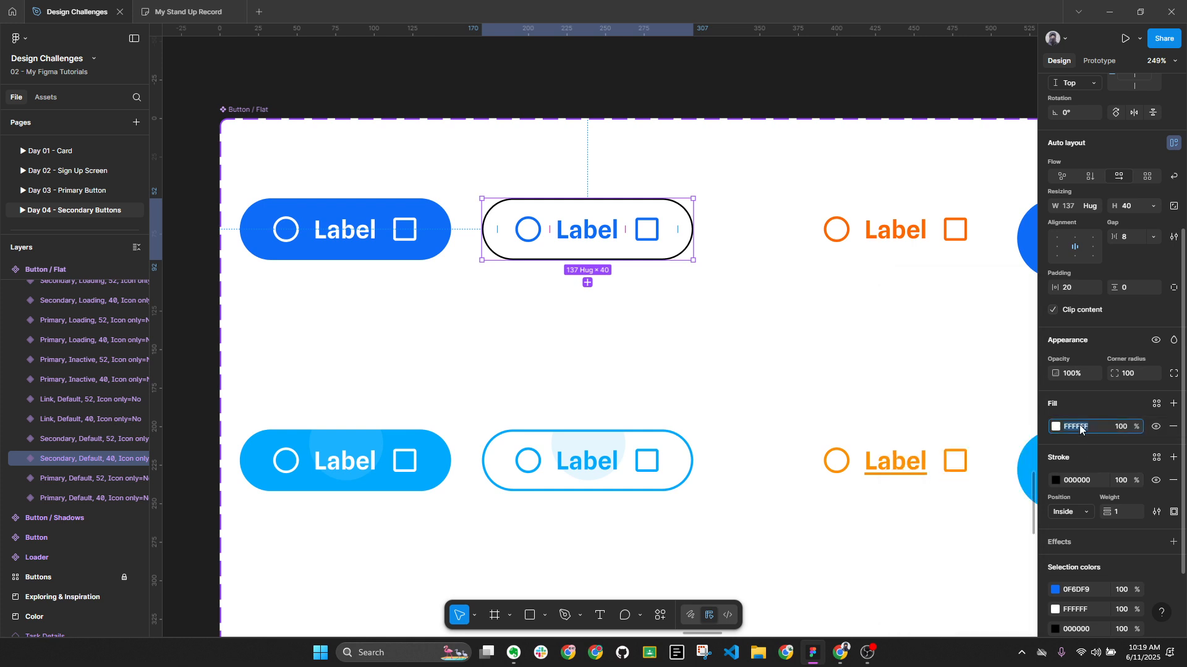
key("Return")
left_click(1056, 426)
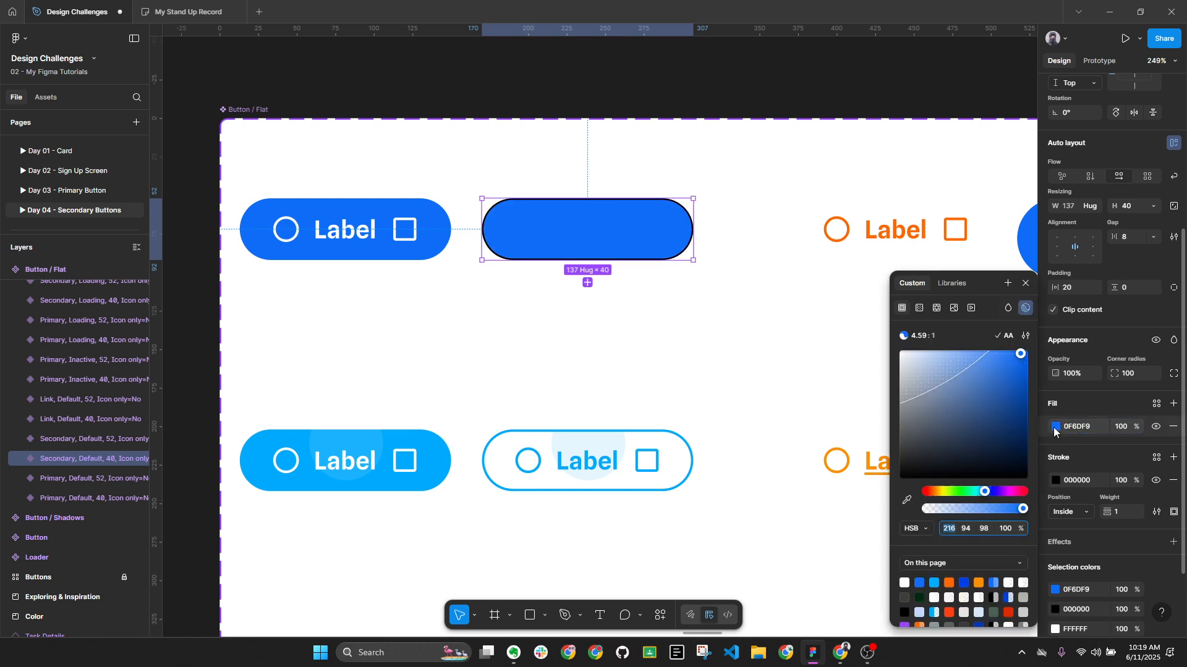
left_click(933, 356)
left_click_drag(922, 356, 906, 351)
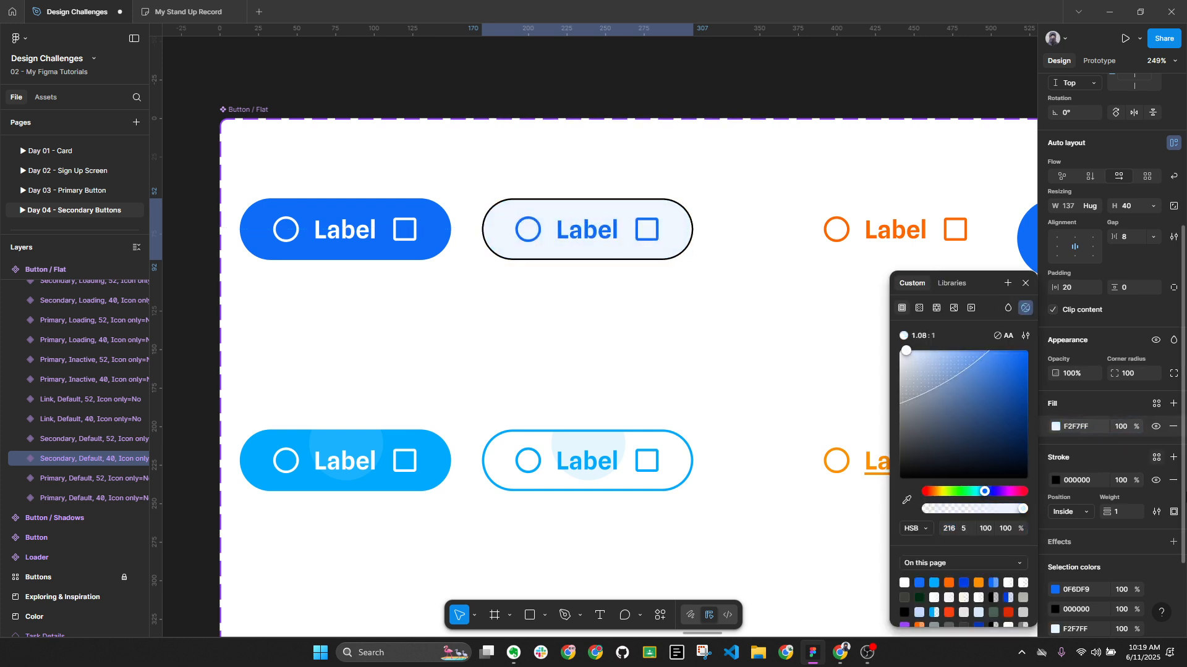
left_click(1172, 480)
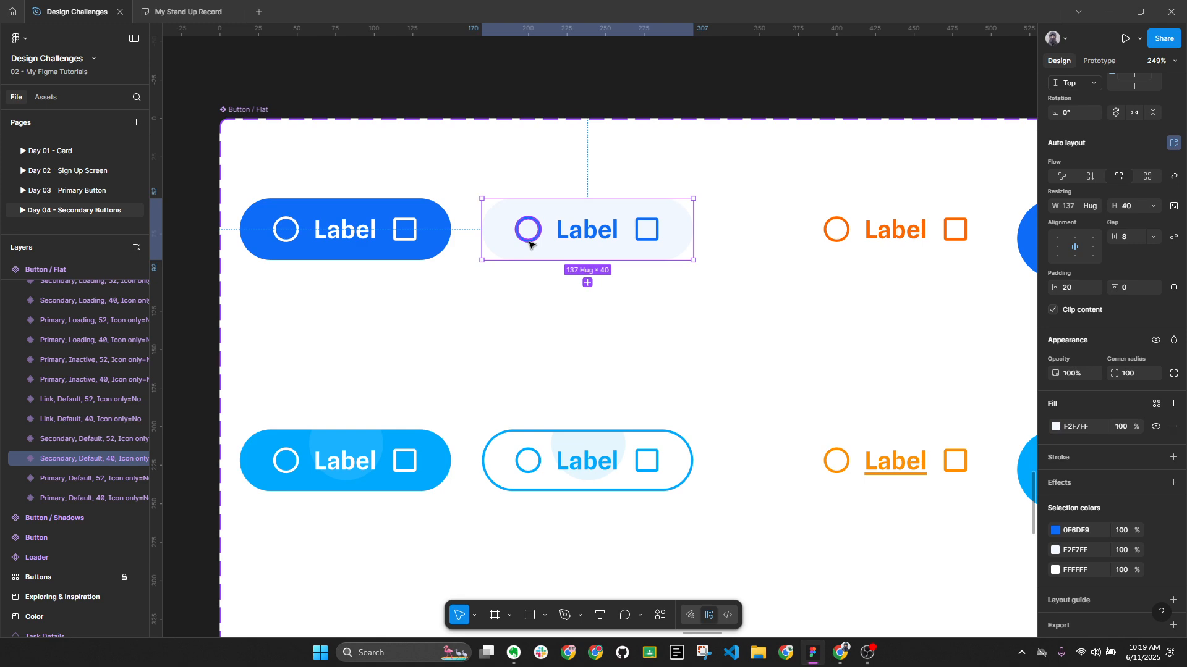
Undo the fill and stroke changes on the default secondary 40 variant, then deselect it and collapse the layers.
key("ctrl+z")
key("ctrl+z")
key("ctrl+z")
key("ctrl+z")
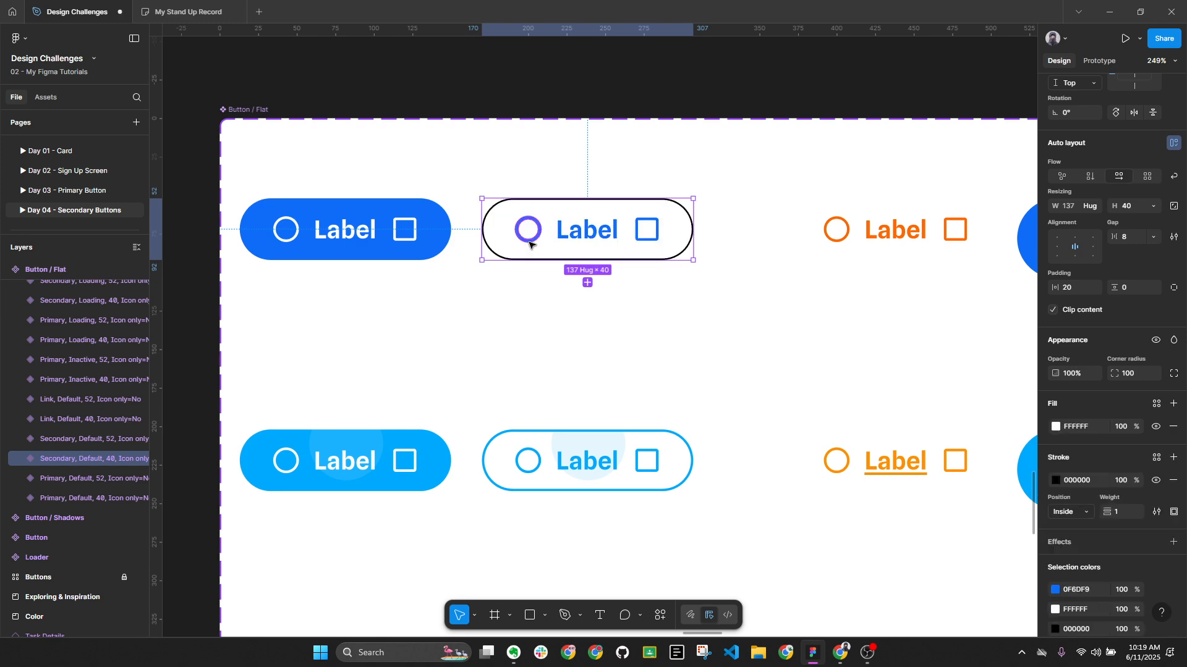
key("ctrl+z")
left_click(587, 334)
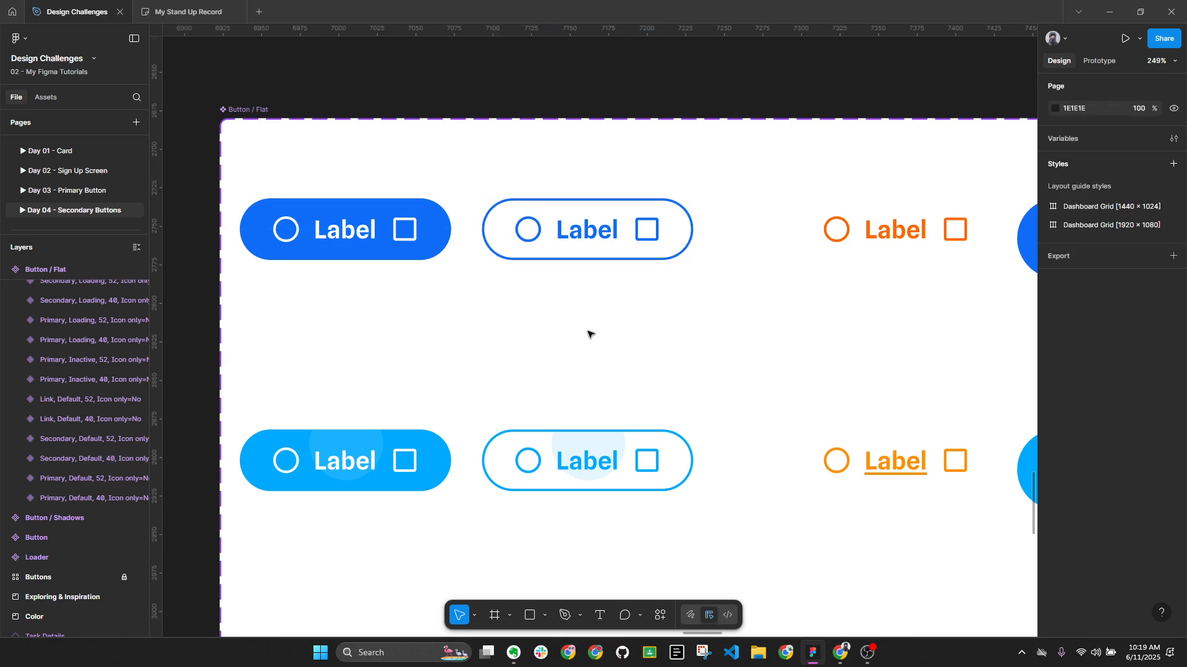
key("alt+l")
scroll(556, 316, "down", 3)
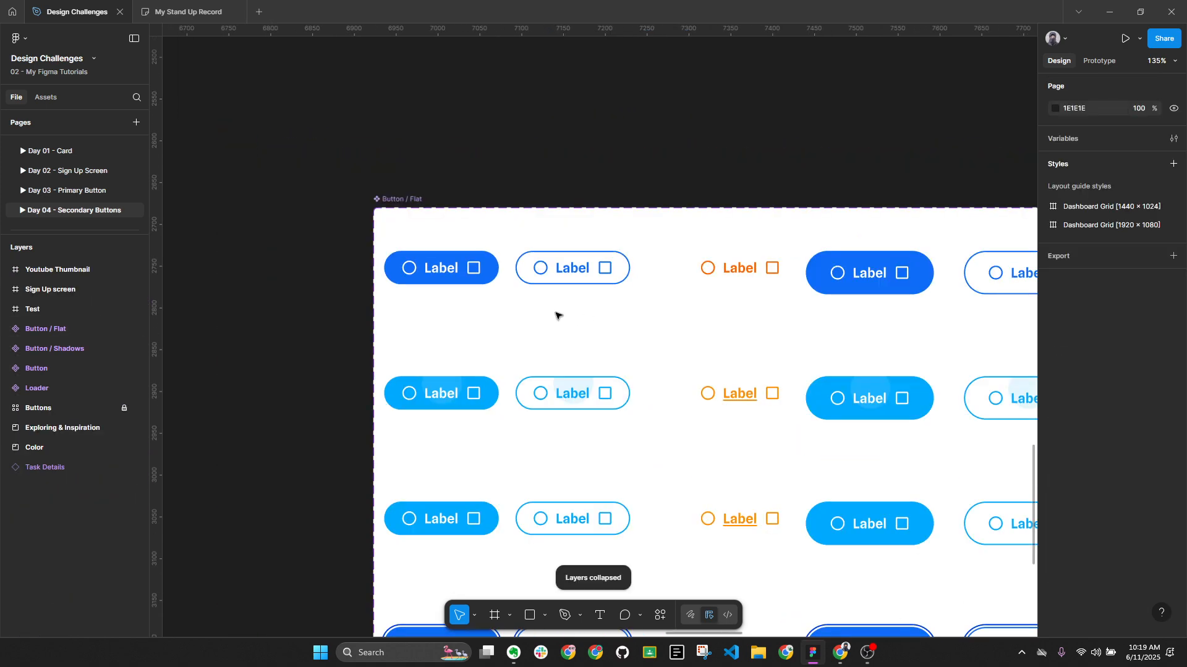
Add a drop shadow with 16% color opacity to the default primary 40 variant in Button / Flat.
left_click_drag(480, 223, 374, 114)
scroll(494, 352, "down", 2)
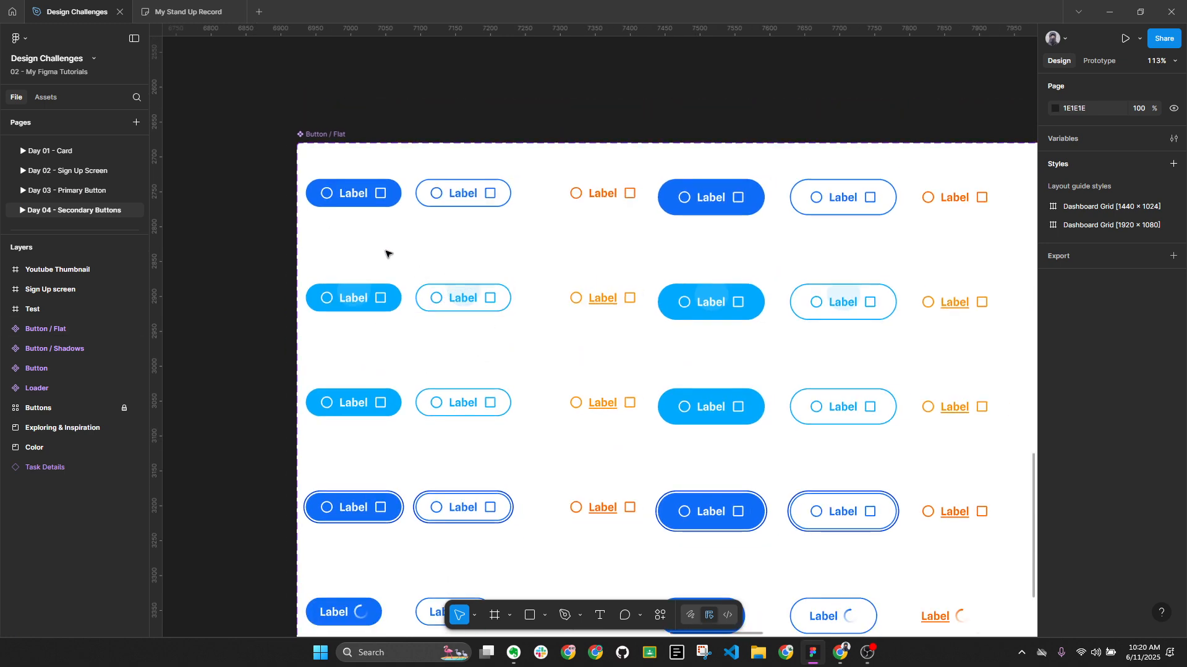
key("alt+l")
scroll(370, 252, "up", 4)
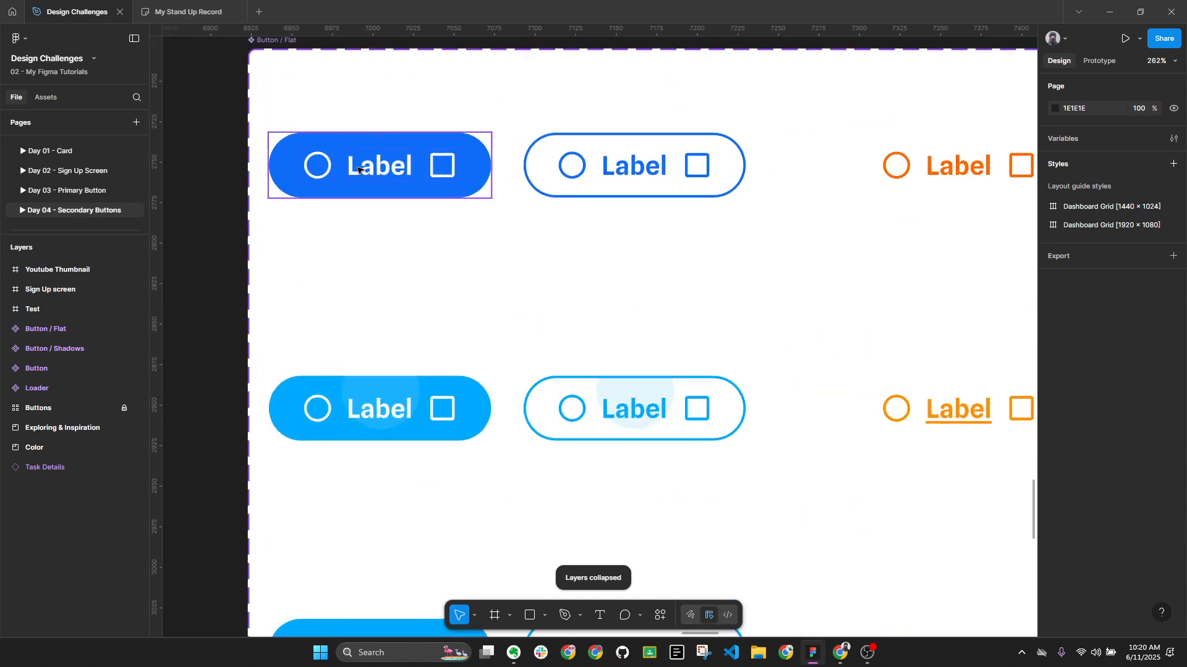
left_click(398, 226)
scroll(1135, 489, "down", 5)
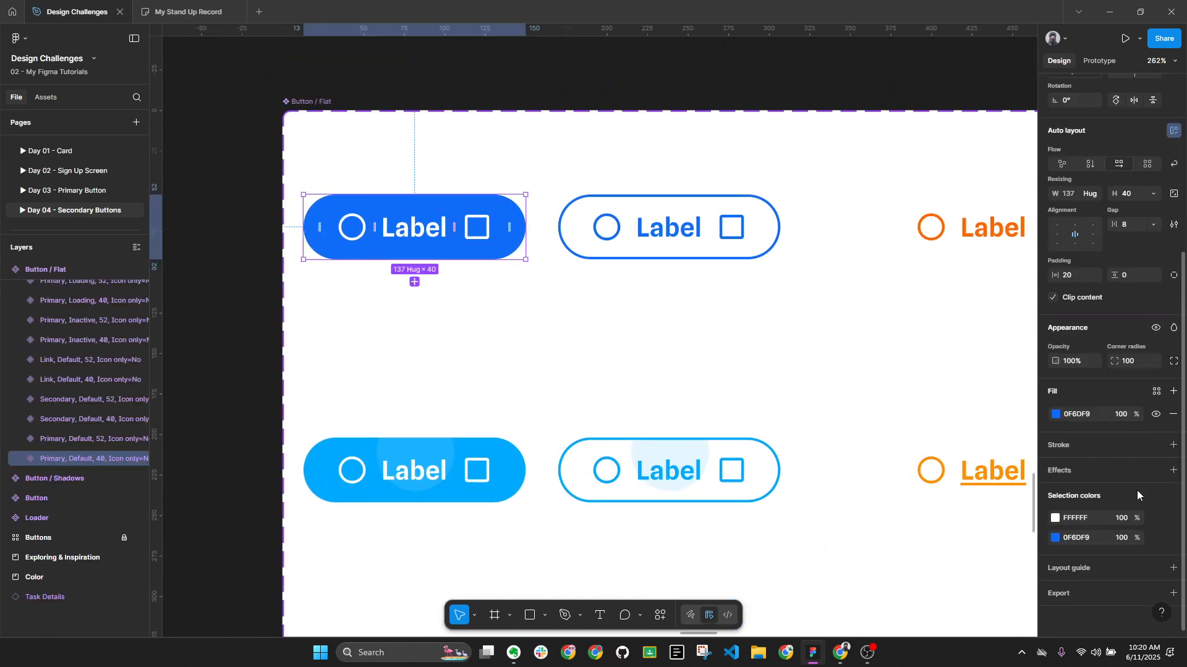
left_click(1173, 470)
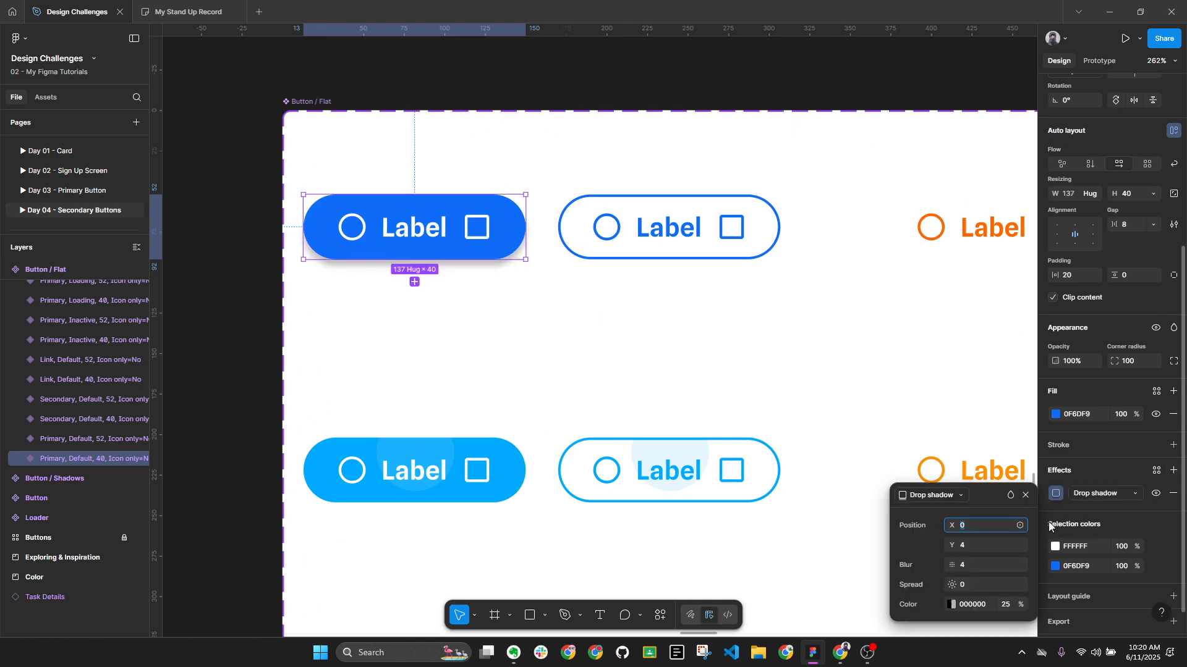
left_click(1014, 606)
type("16")
key("Return")
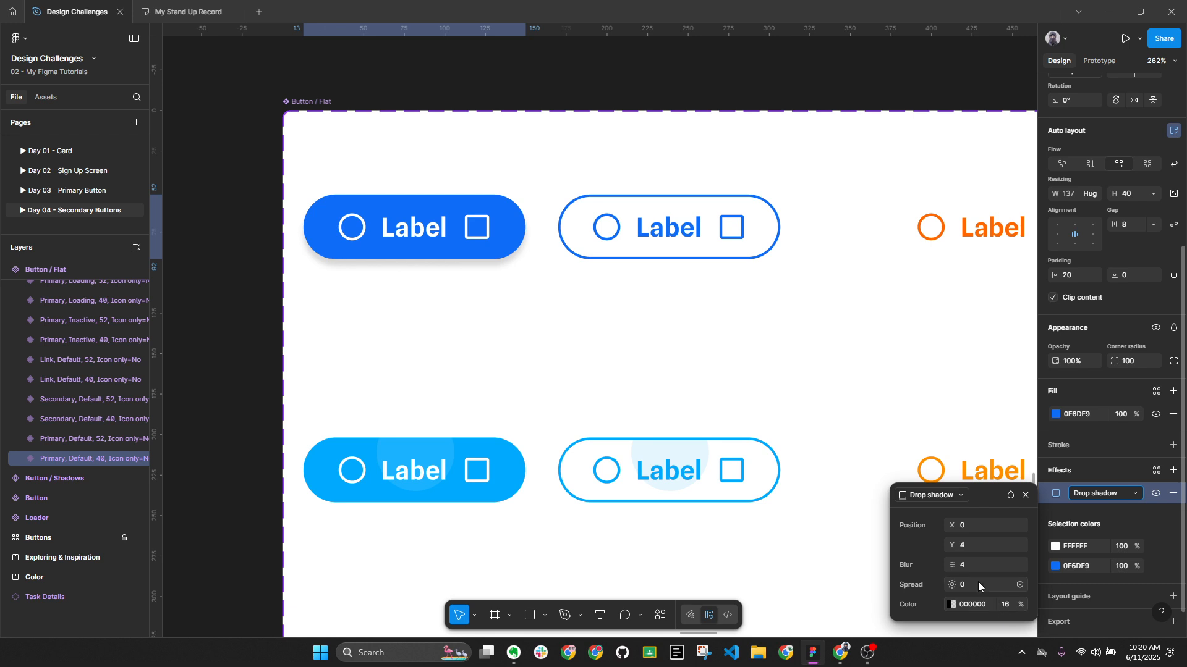
Set the primary variant's drop shadow to a Y offset of 2 and a blur of 6, then deselect and collapse the layers.
left_click(963, 567)
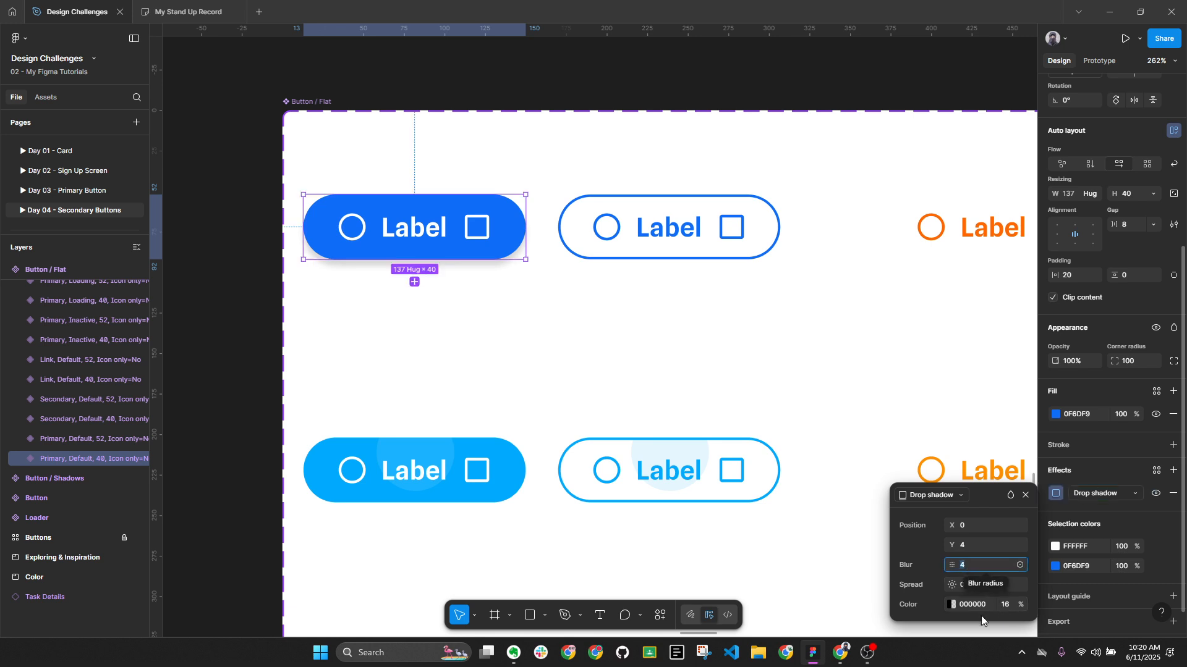
left_click(966, 547)
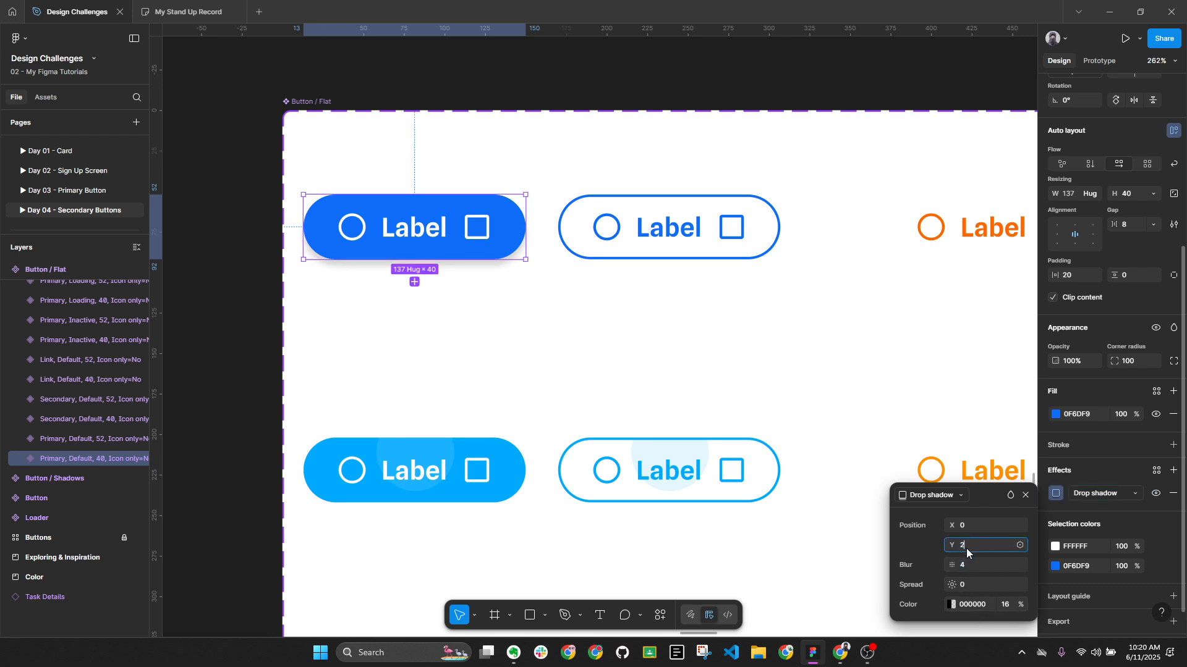
type("2")
key("Return")
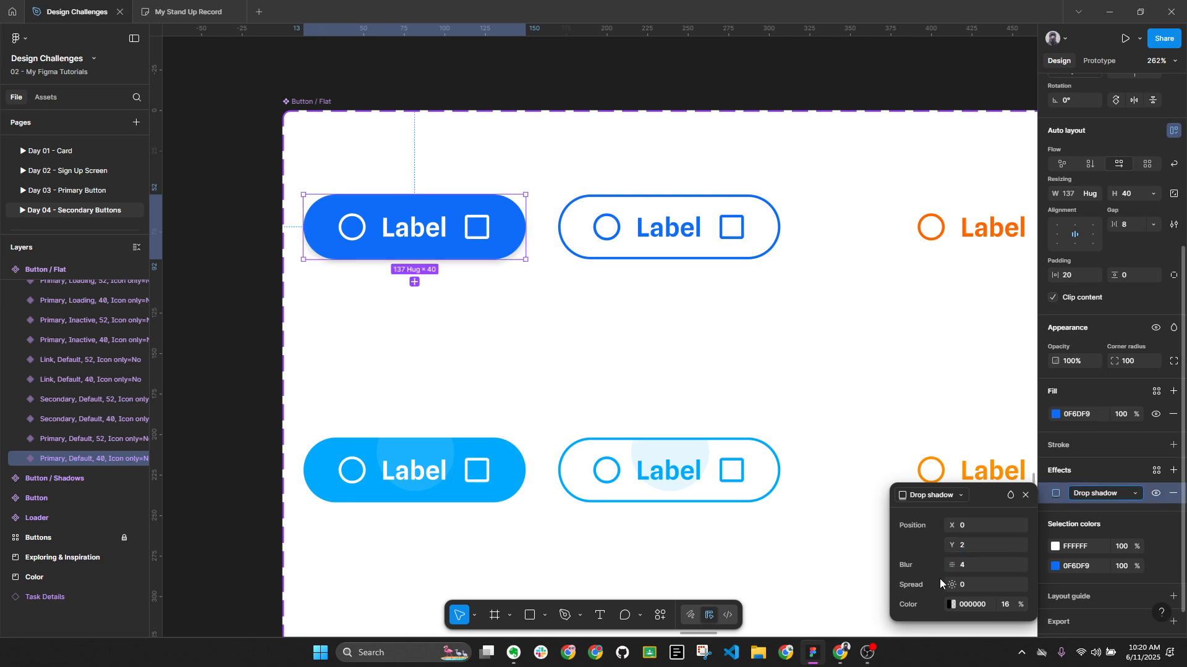
left_click(969, 563)
type("6")
key("Return")
left_click(552, 337)
key("alt+l")
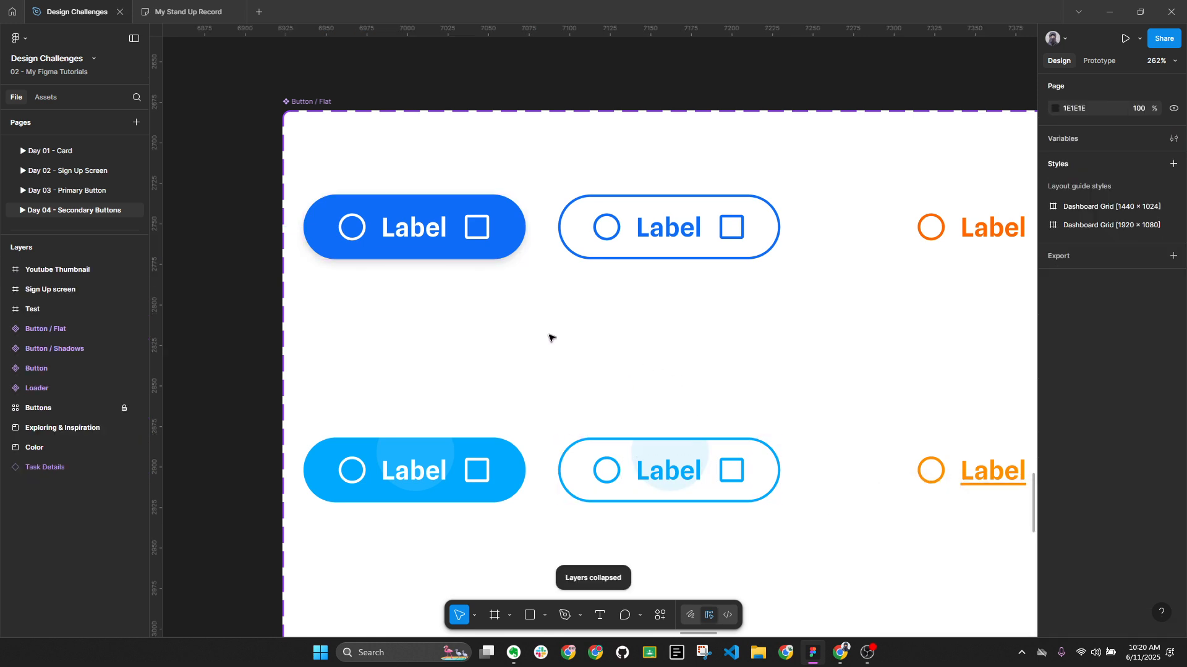
Remove the drop shadow effect from the default primary 40 variant in Button / Flat.
left_click(458, 235)
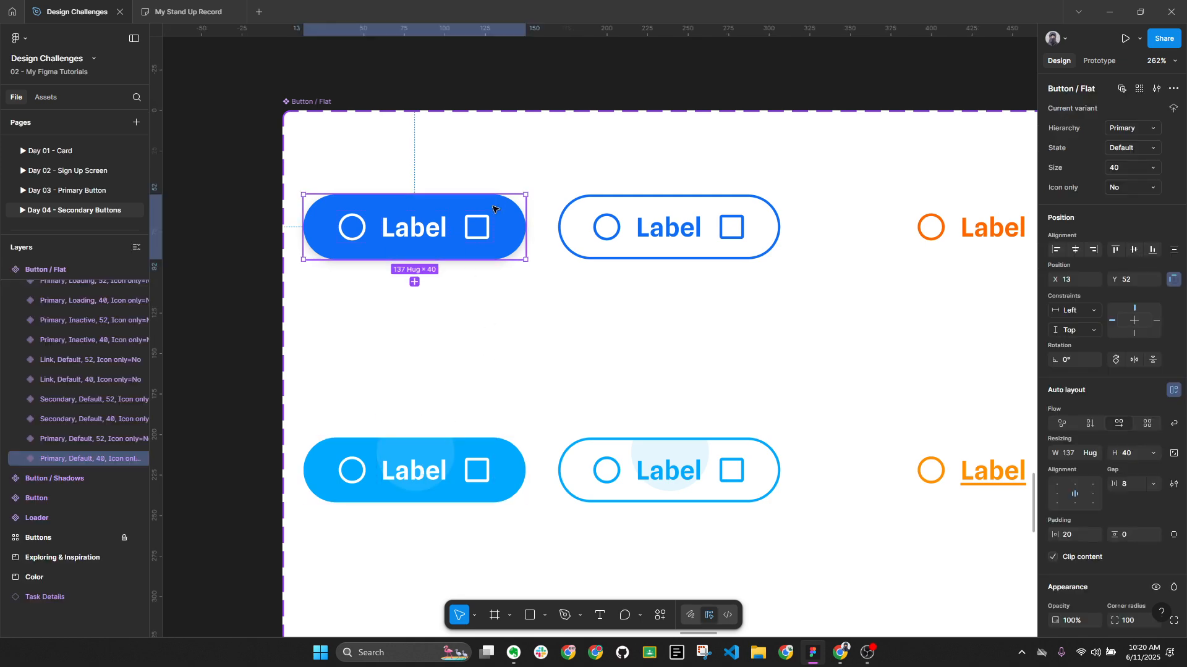
scroll(1112, 433, "down", 5)
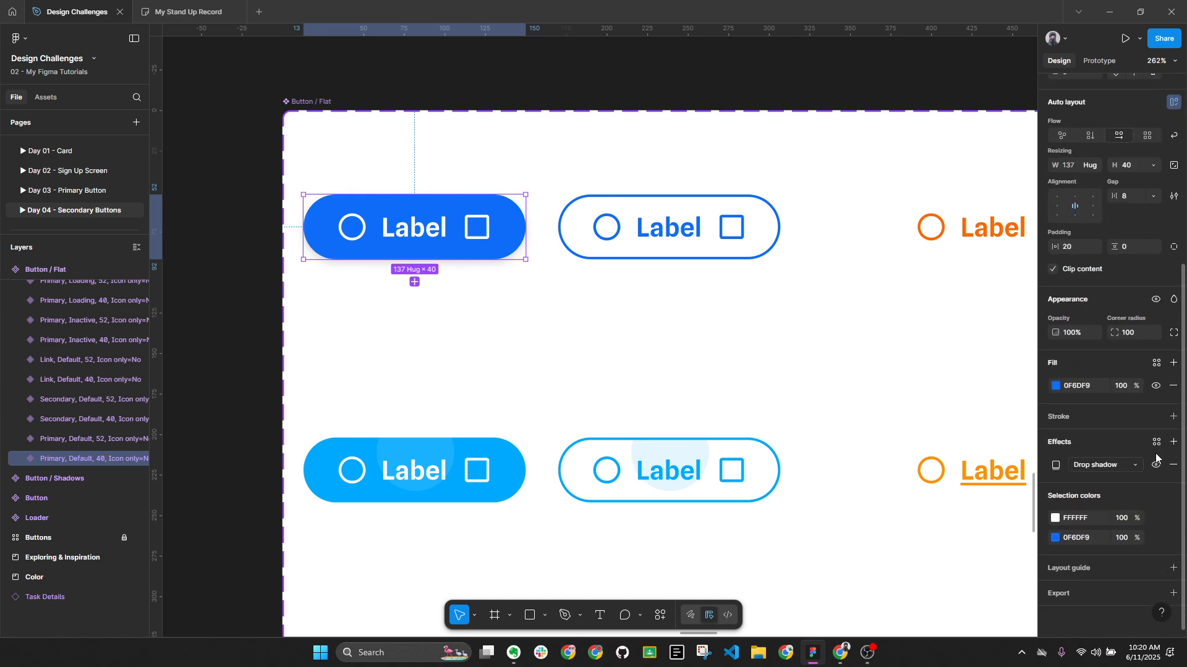
left_click(1173, 465)
scroll(401, 192, "down", 3)
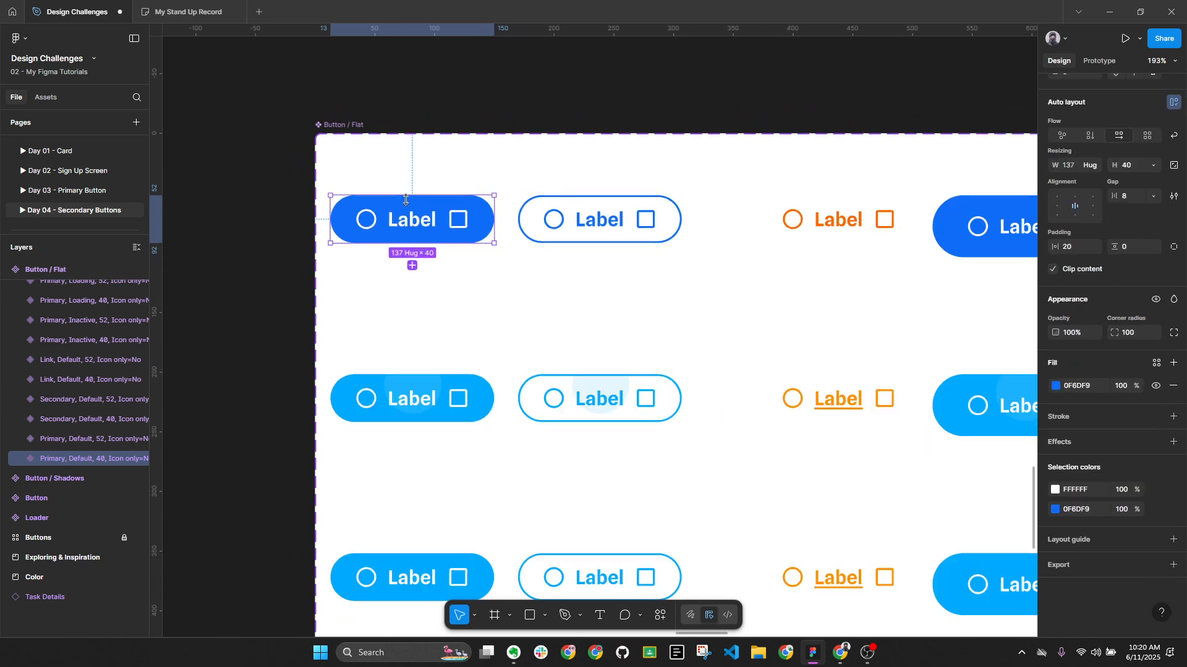
Add a drop shadow to the pressed secondary 40 variant in Button / Flat.
left_click(581, 219)
scroll(628, 239, "up", 4)
scroll(628, 239, "down", 2)
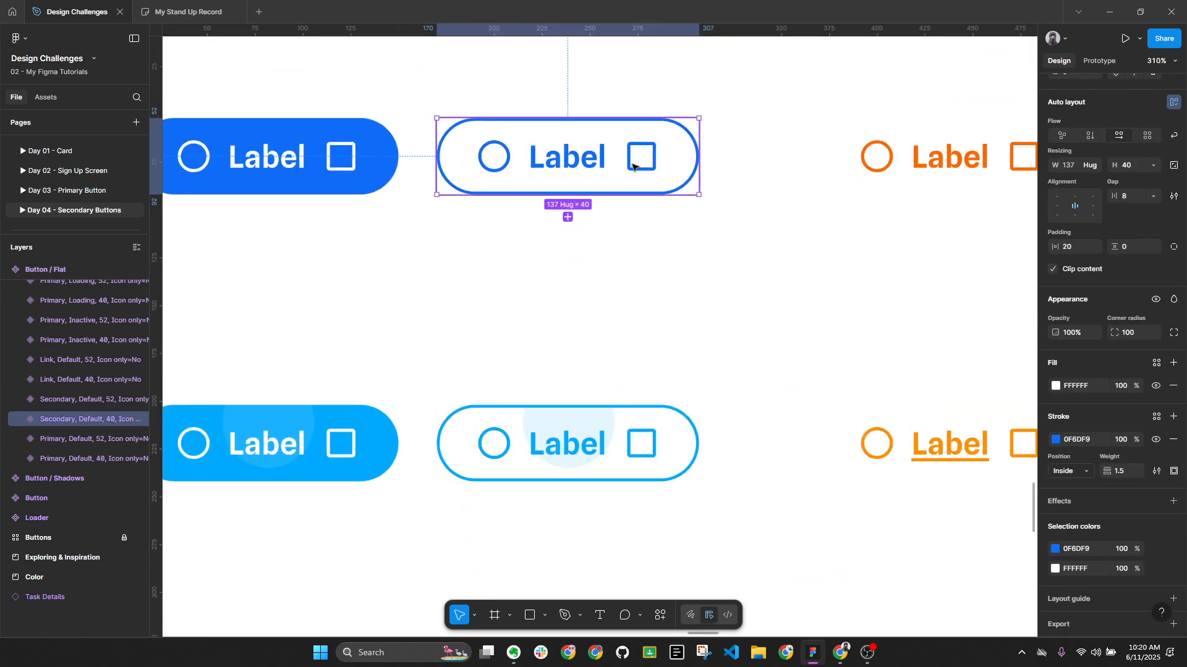
scroll(637, 160, "down", 2)
left_click(643, 370)
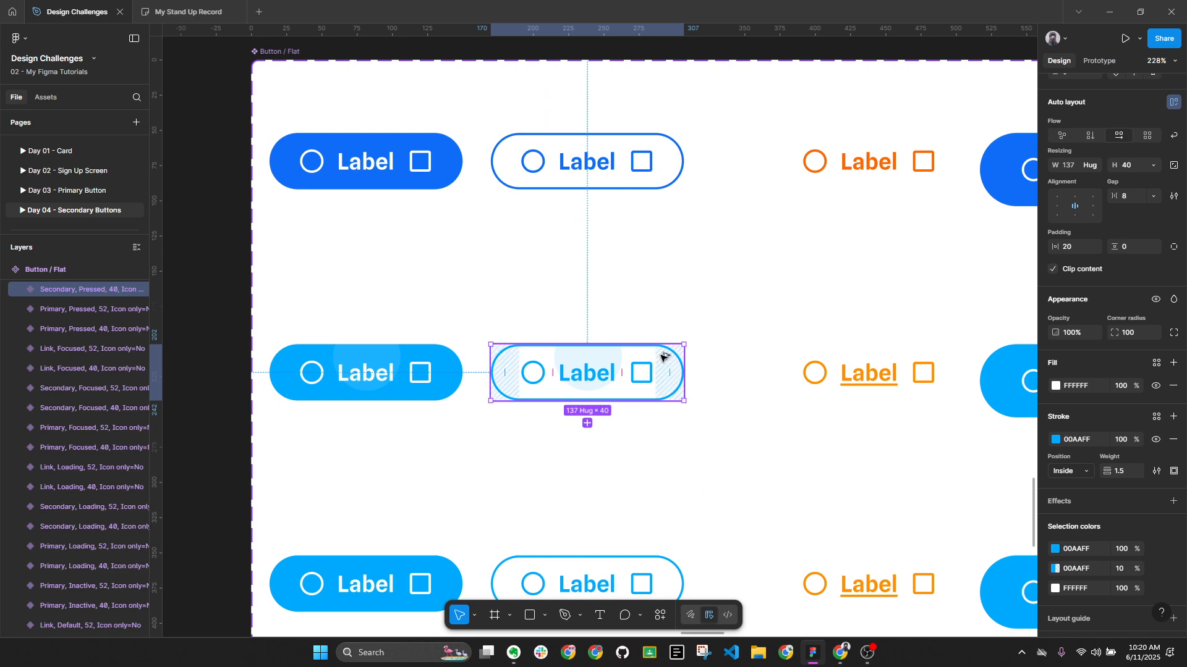
key("alt+l")
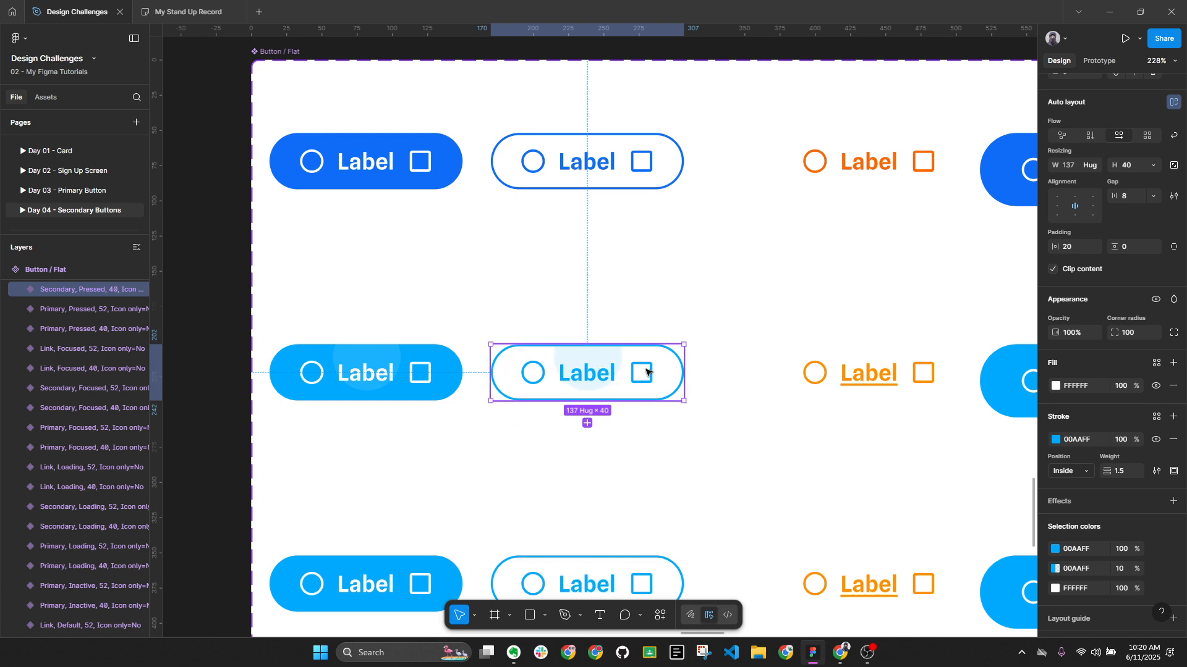
key("alt")
key("alt+l")
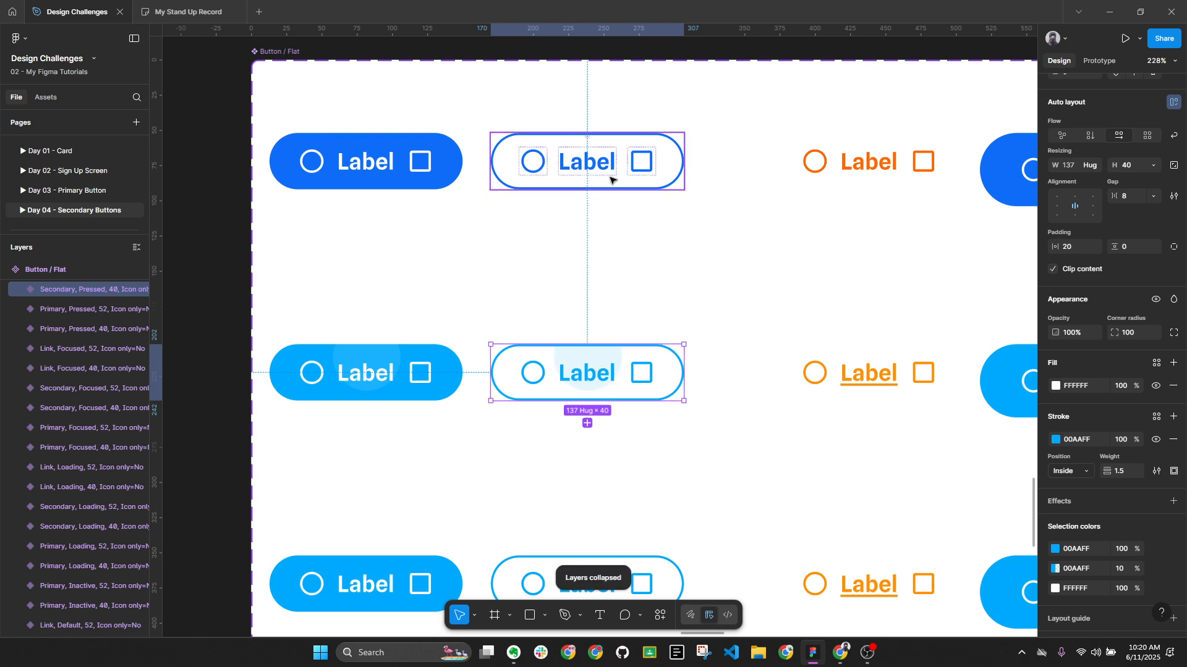
left_click(1165, 503)
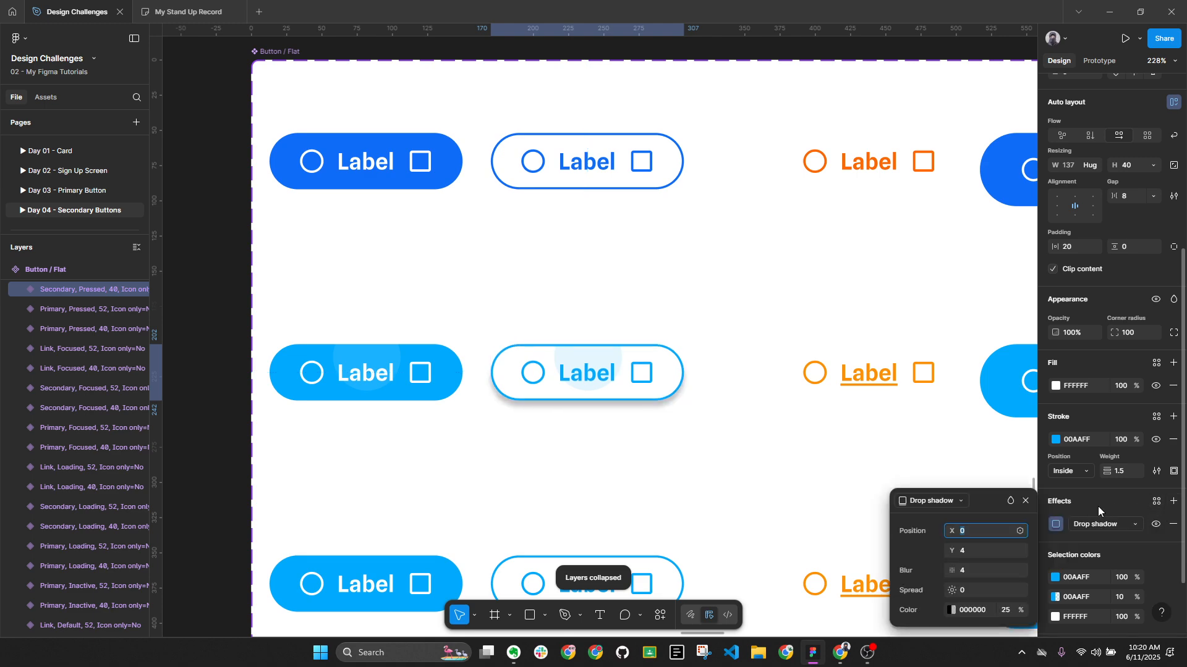
Set the pressed secondary variant's drop shadow color to 00AAFF, matching its stroke, with 12% opacity.
left_click(1004, 611)
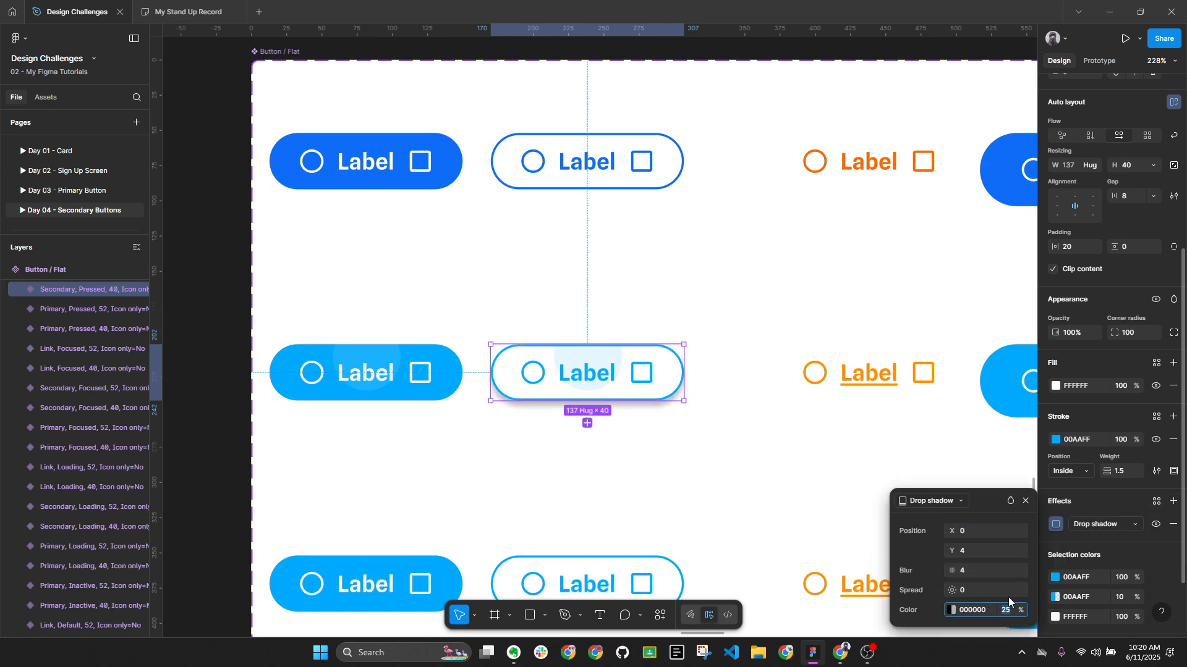
left_click(1092, 439)
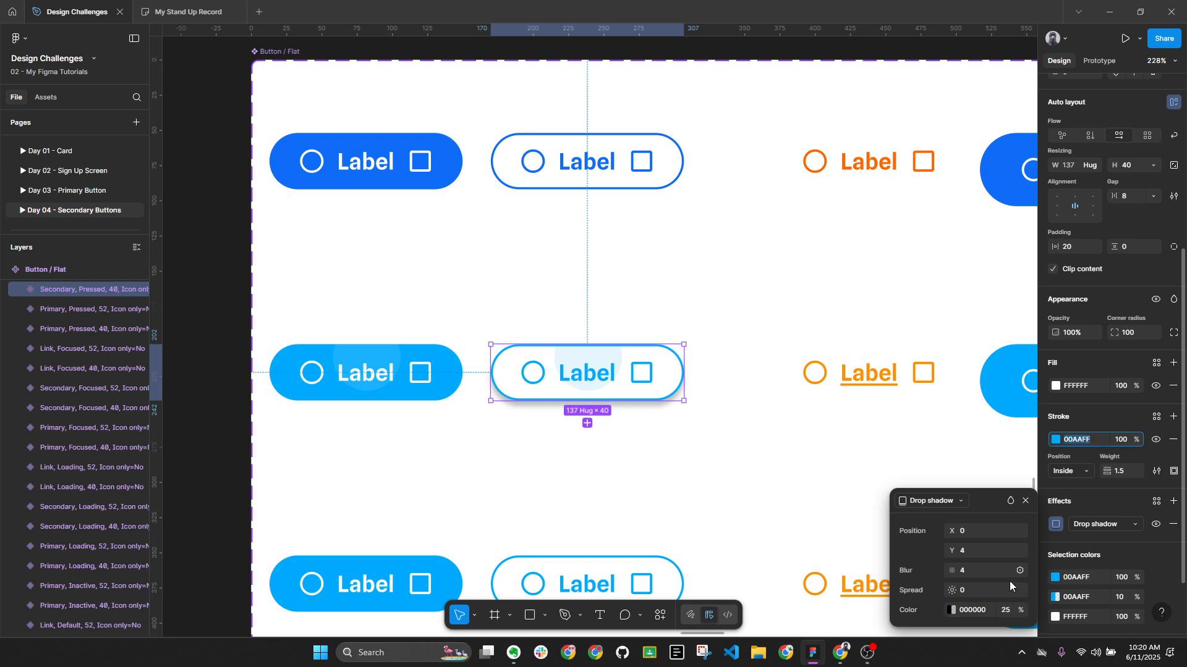
left_click(985, 610)
type("00AAFF")
key("Return")
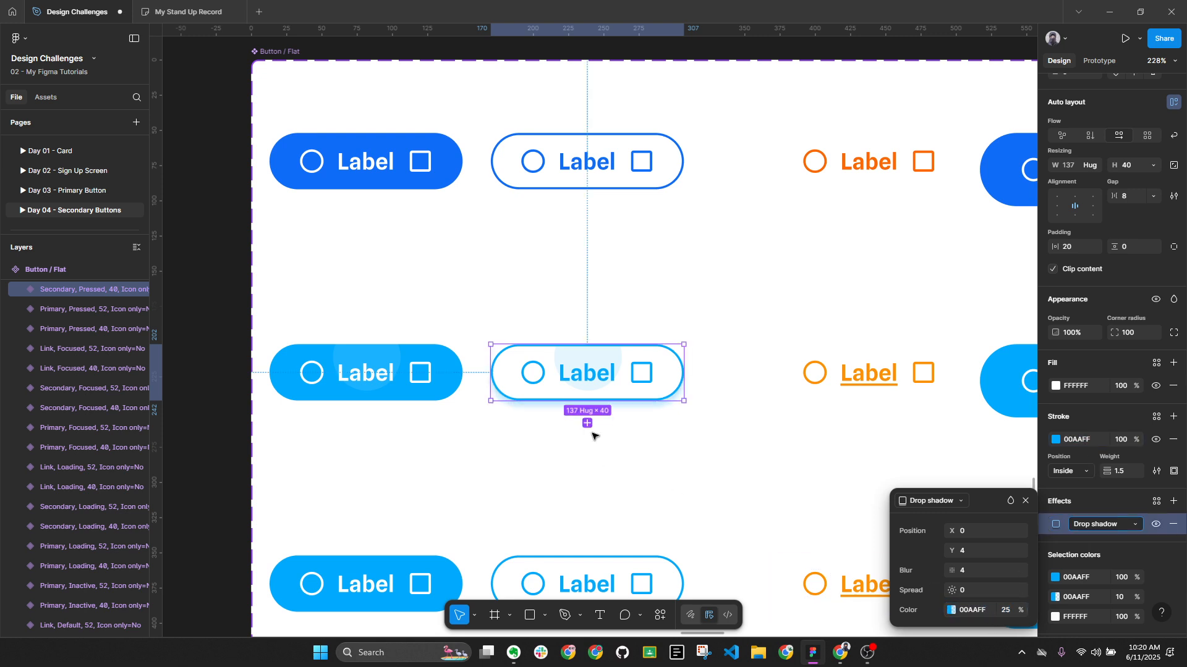
scroll(593, 432, "up", 5)
left_click(1007, 615)
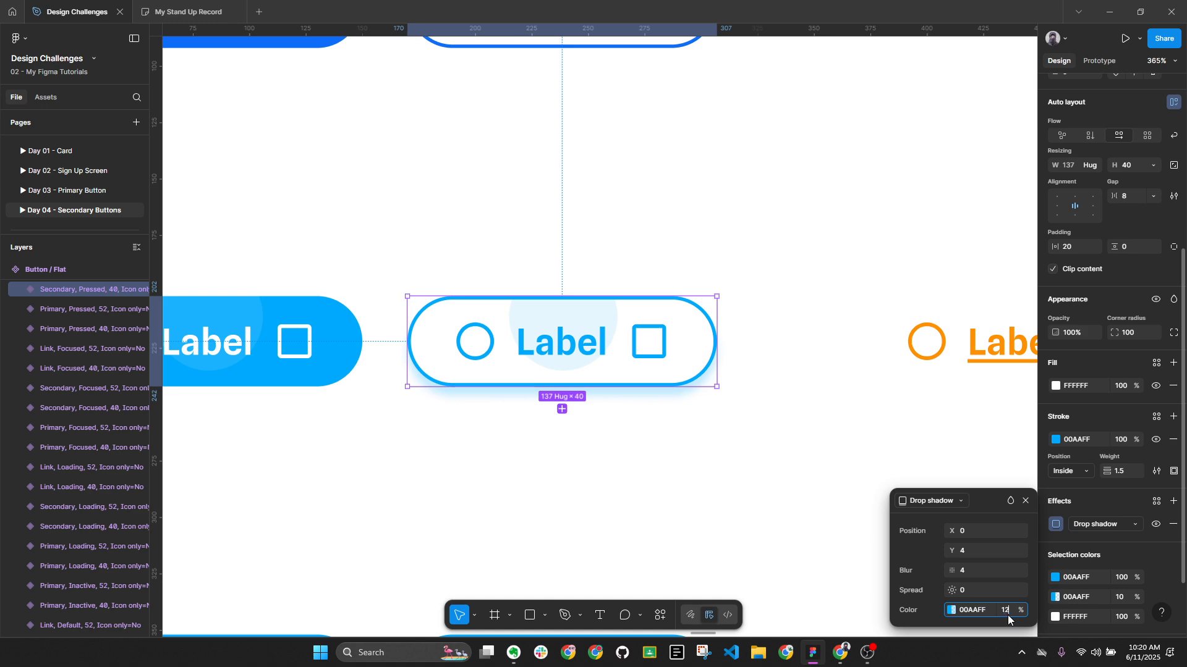
type("12")
key("Return")
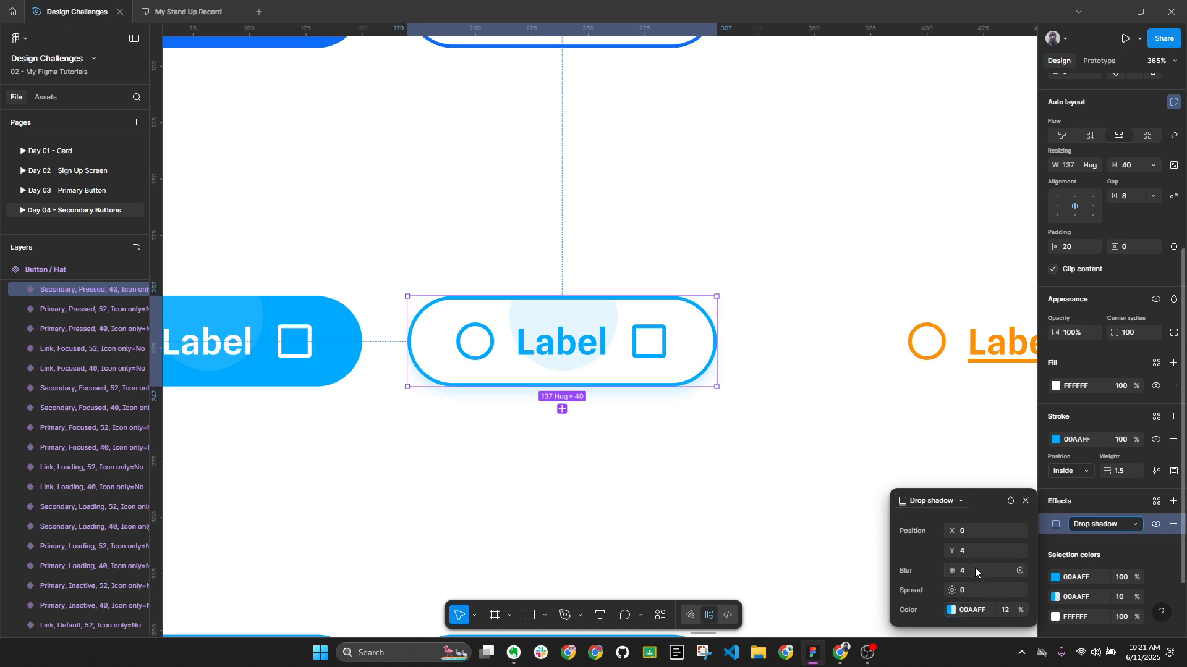
Set the pressed secondary variant's drop shadow to a Y offset of 2 and a blur of 6, then deselect the variant.
left_click(968, 550)
type("2")
key("Return")
left_click(966, 570)
type("8")
key("Return")
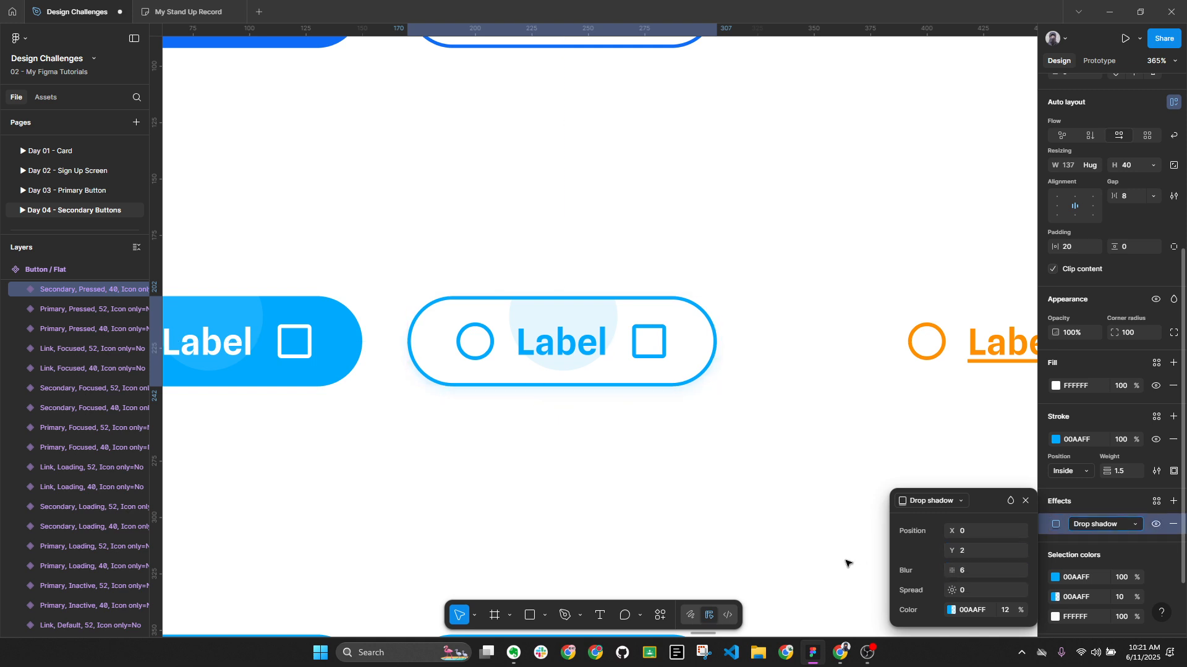
left_click(762, 402)
scroll(761, 390, "down", 1)
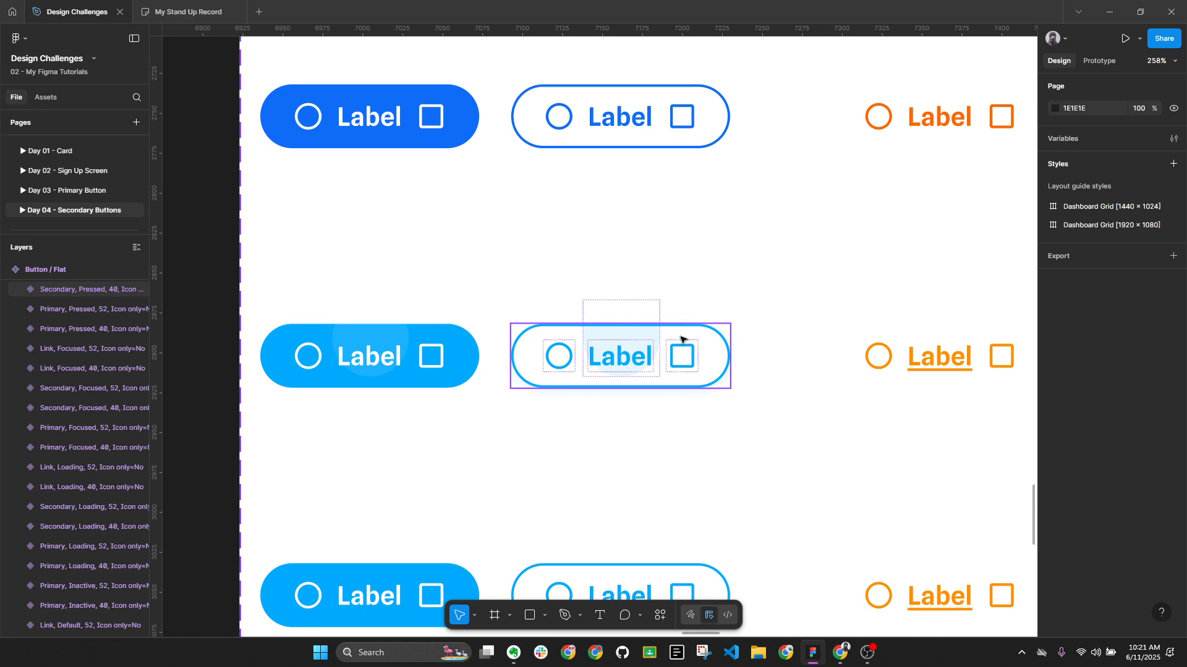
Remove the drop shadow from the pressed secondary 40 variant while keeping its stroke, then deselect it and collapse the layers.
left_click(683, 355)
scroll(1139, 537, "down", 5)
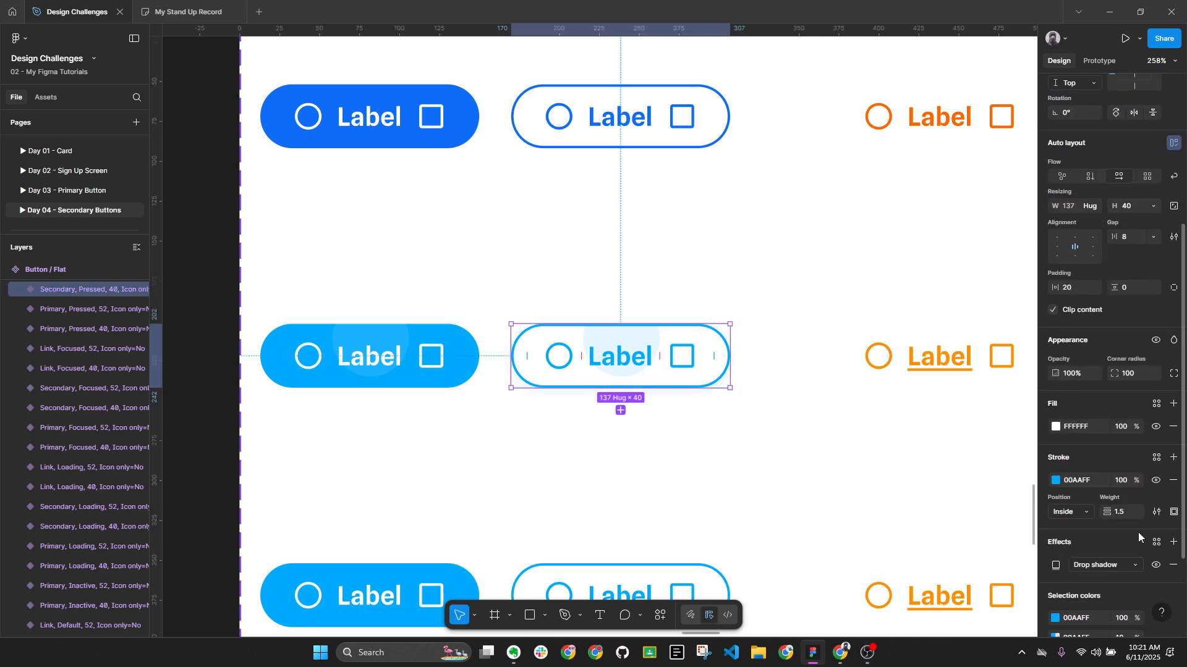
left_click(1170, 484)
key("ctrl+z")
left_click(810, 466)
key("alt+l")
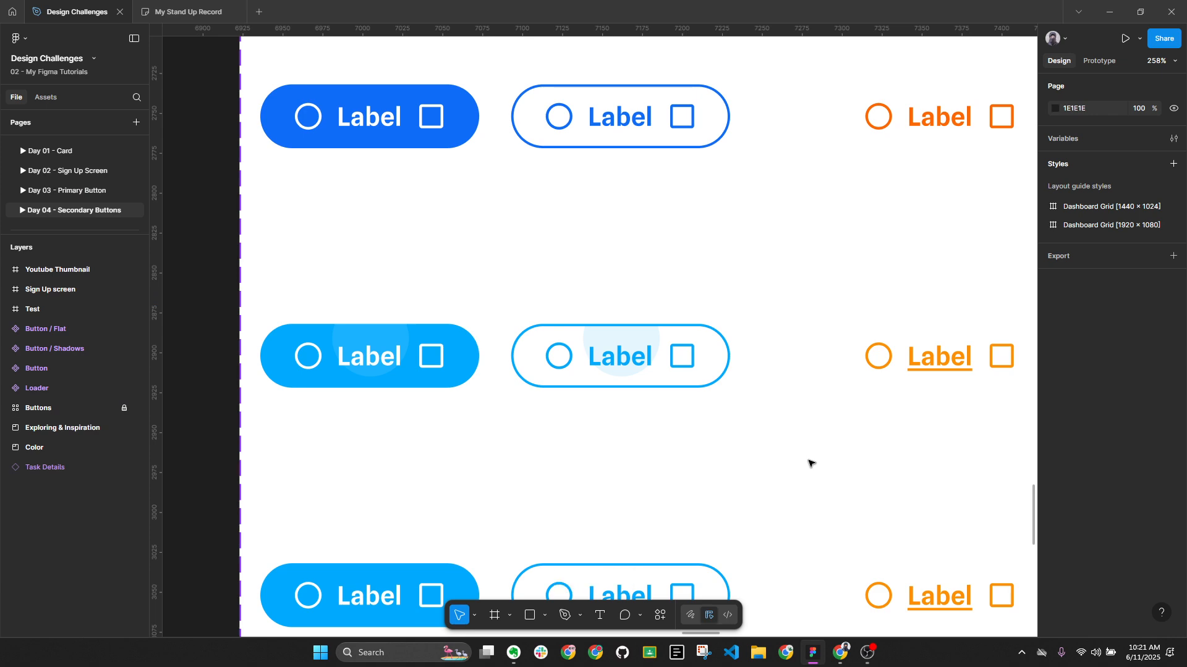
key("alt+l")
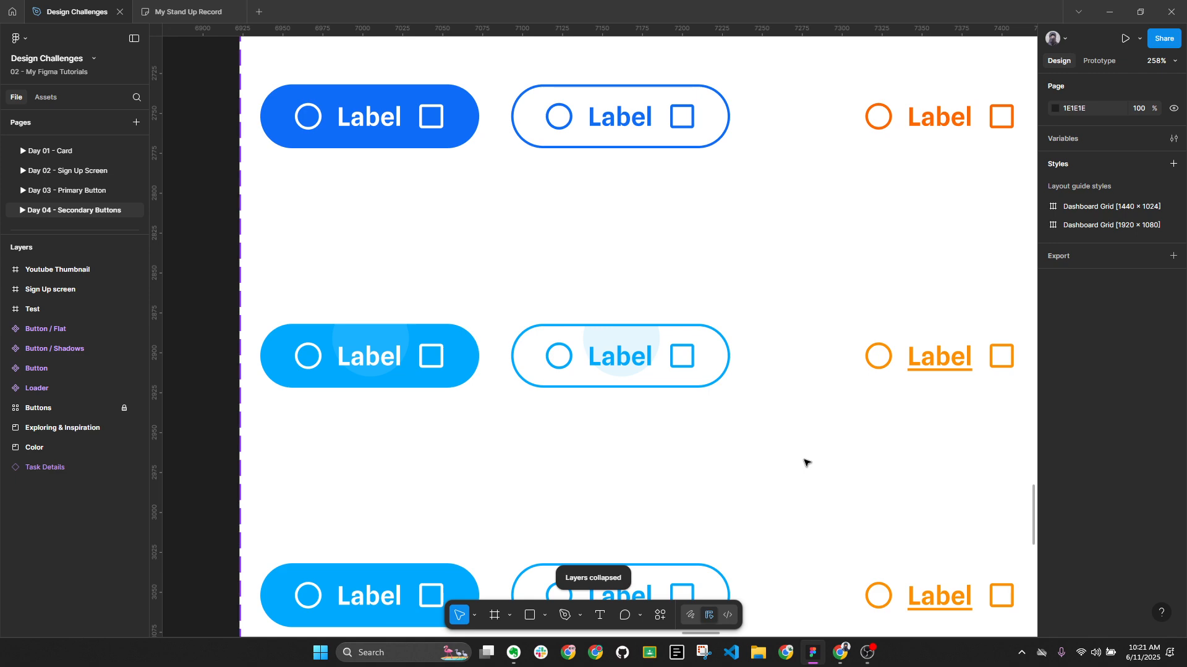
Compare the button states and styles across the Button / Flat and Button / Shadows component sets.
scroll(726, 435, "down", 4)
left_click_drag(563, 207, 296, 59)
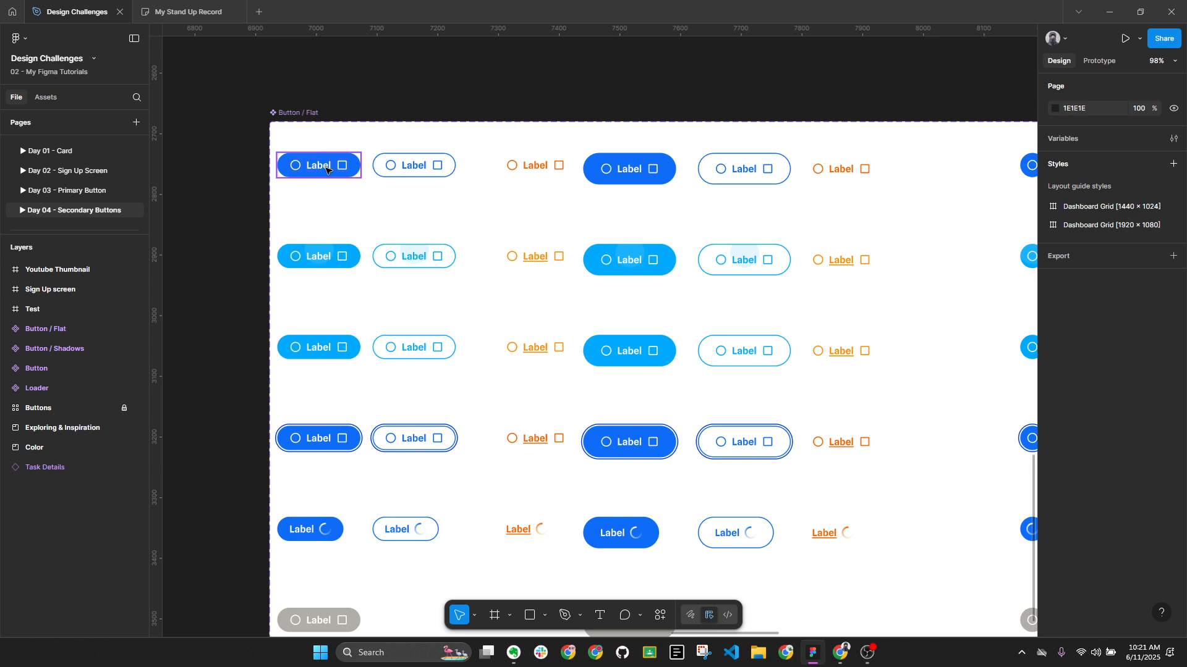
scroll(327, 168, "down", 5, "ctrl")
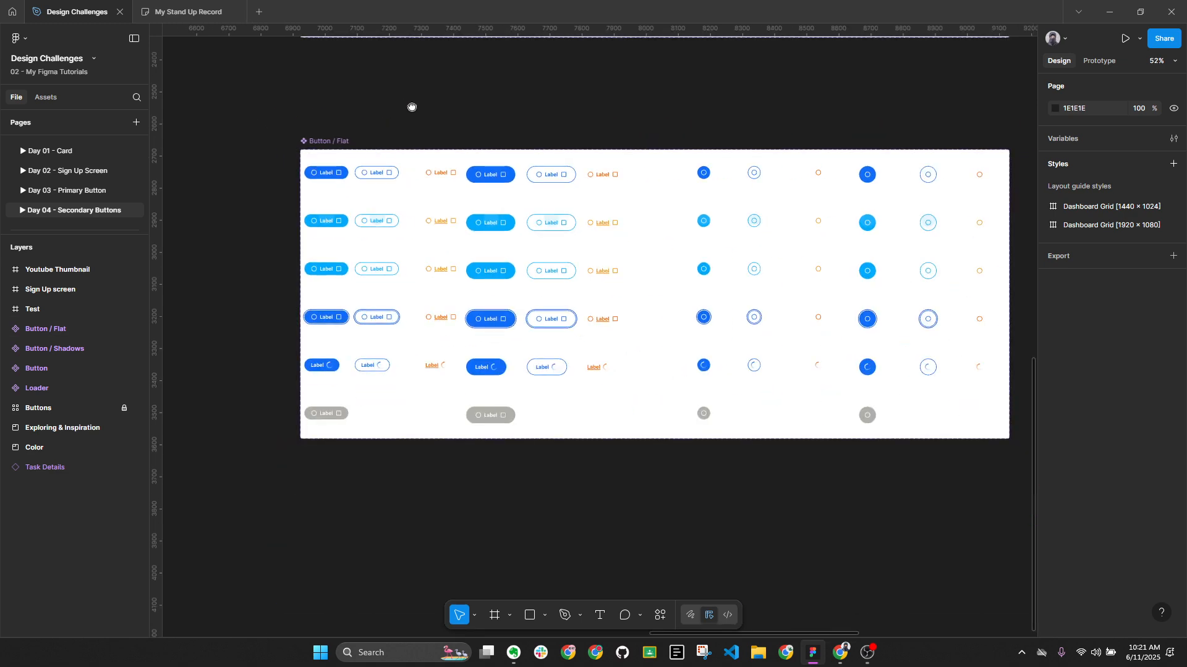
scroll(432, 357, "down", 4)
scroll(435, 334, "up", 1)
scroll(435, 334, "up", 3)
scroll(397, 244, "up", 5, "ctrl")
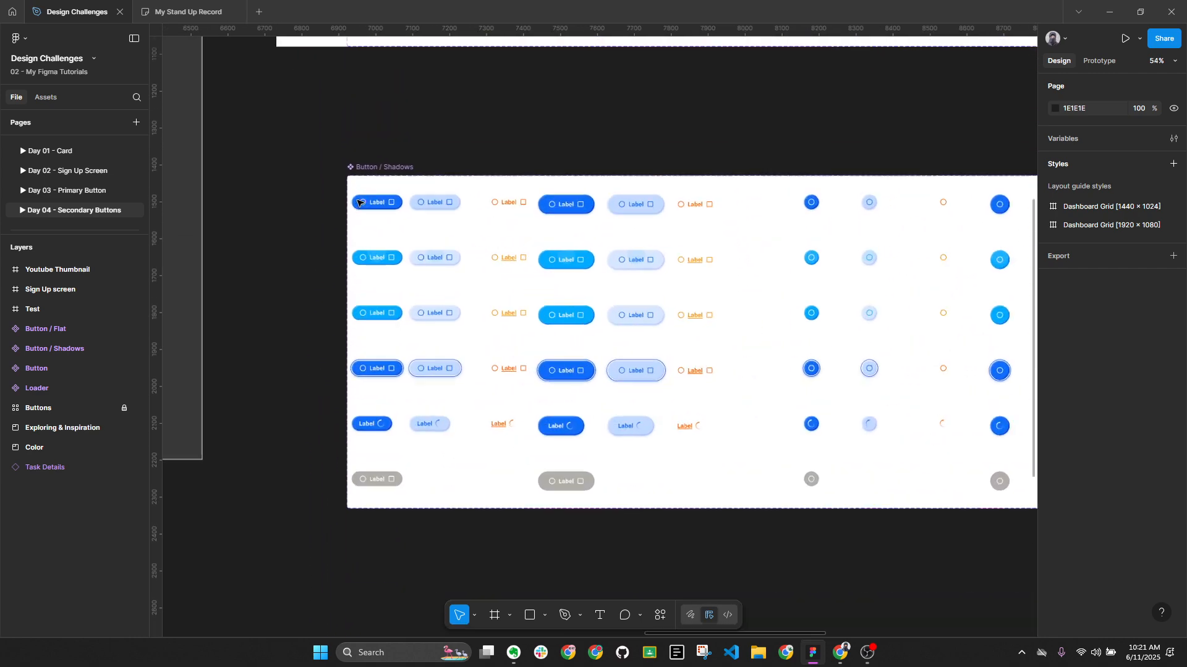
scroll(397, 244, "down", 8)
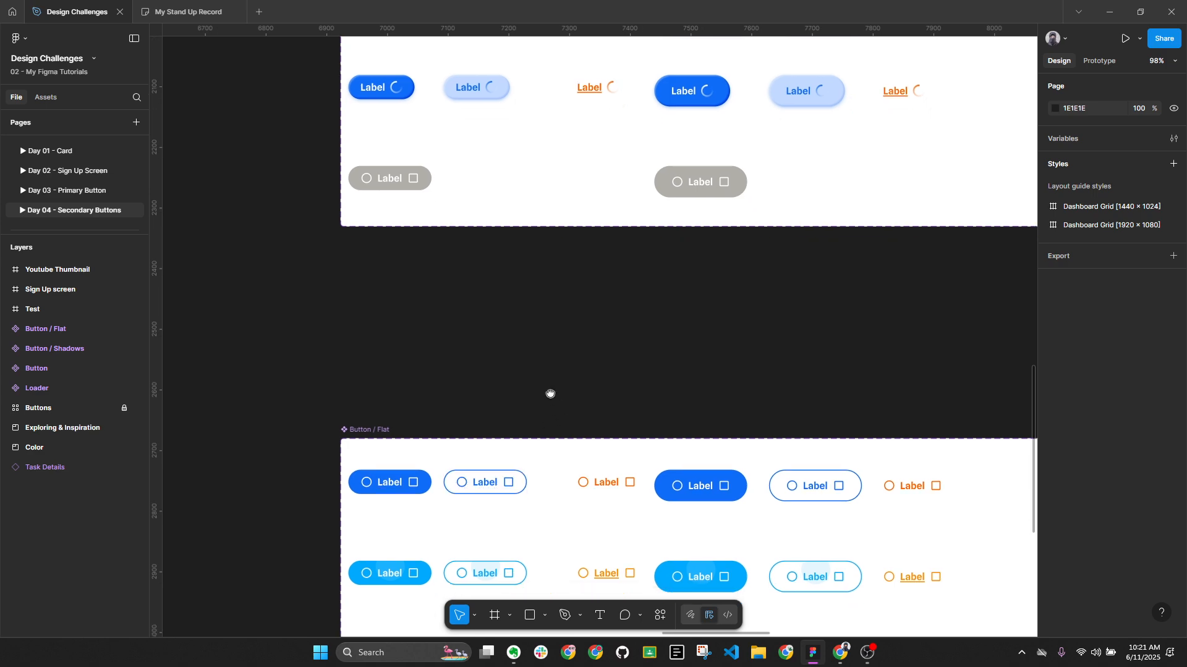
scroll(548, 395, "down", 2)
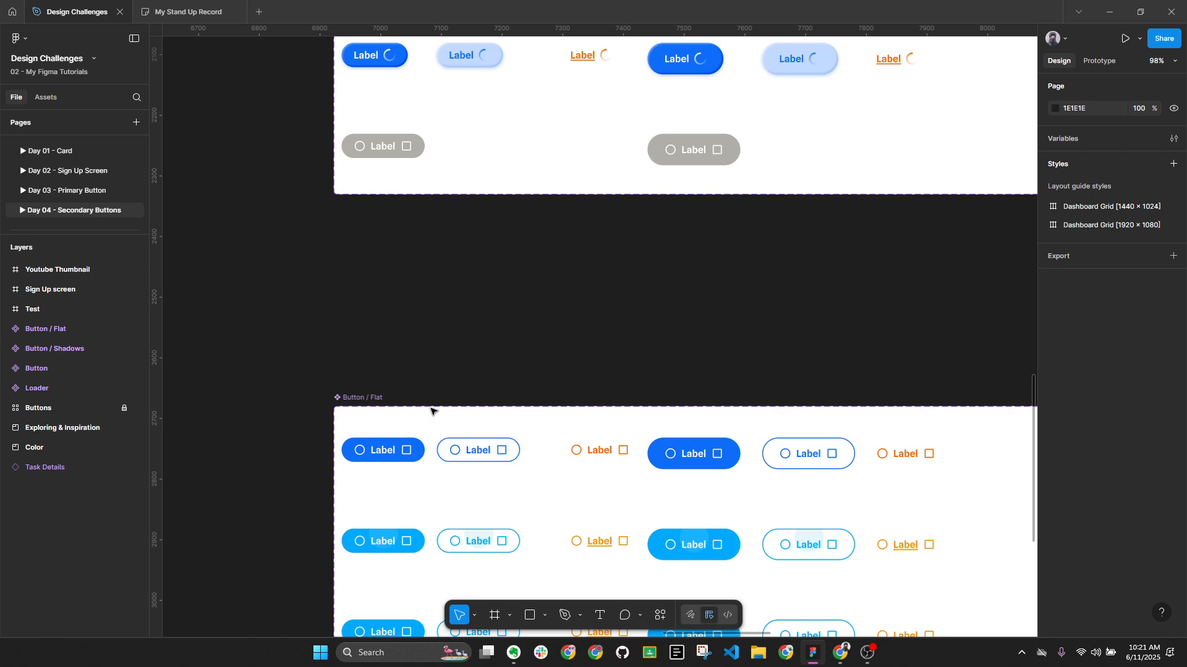
scroll(447, 305, "up", 7)
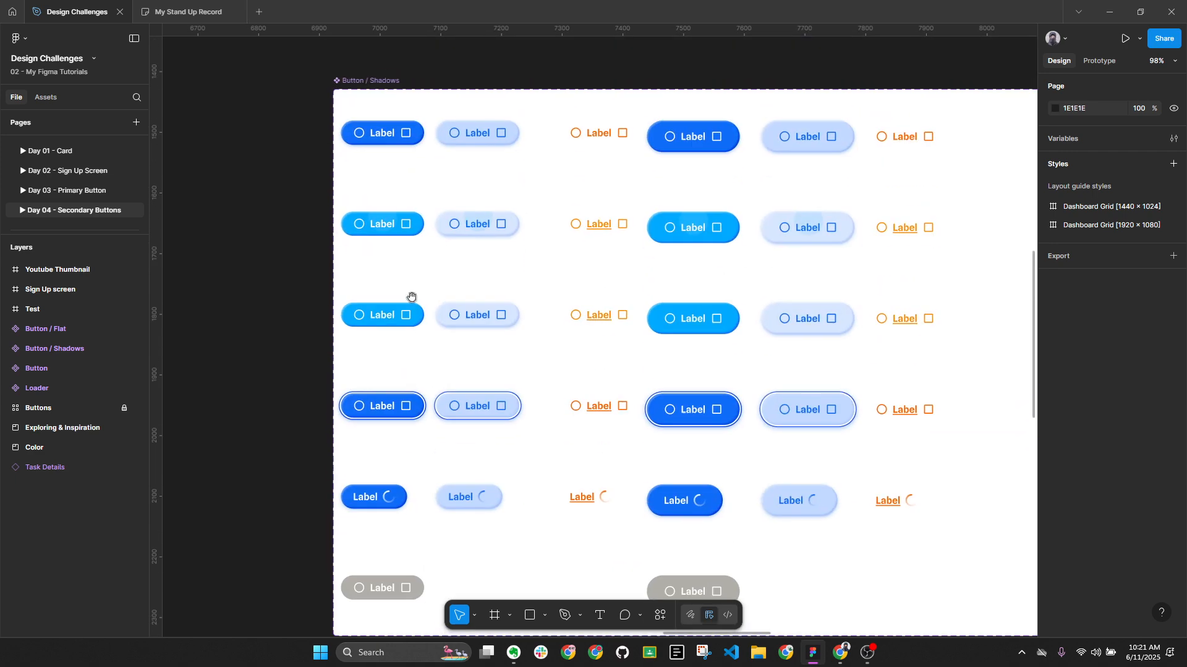
scroll(365, 77, "up", 4)
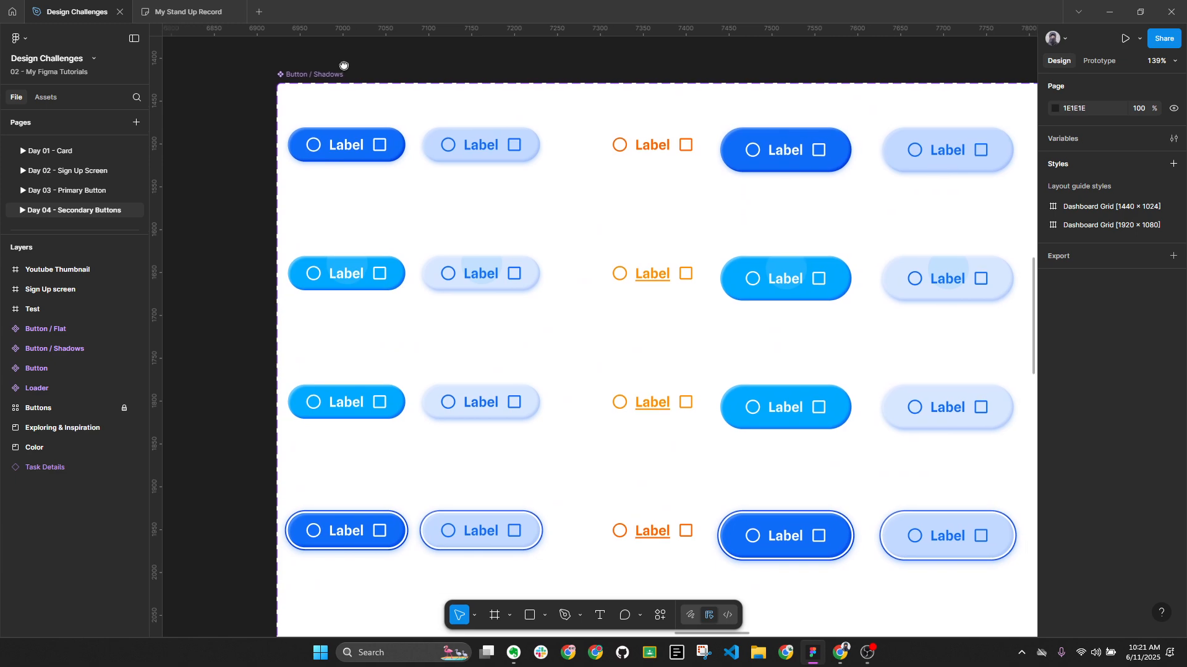
scroll(306, 92, "down", 1)
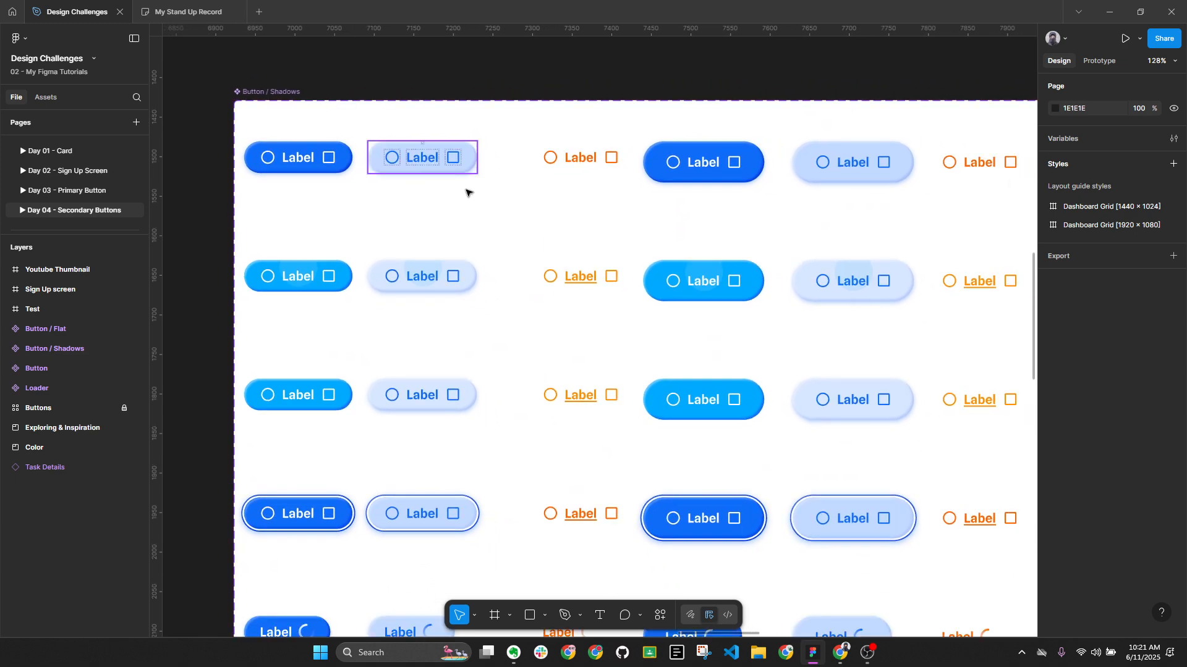
key("alt+l")
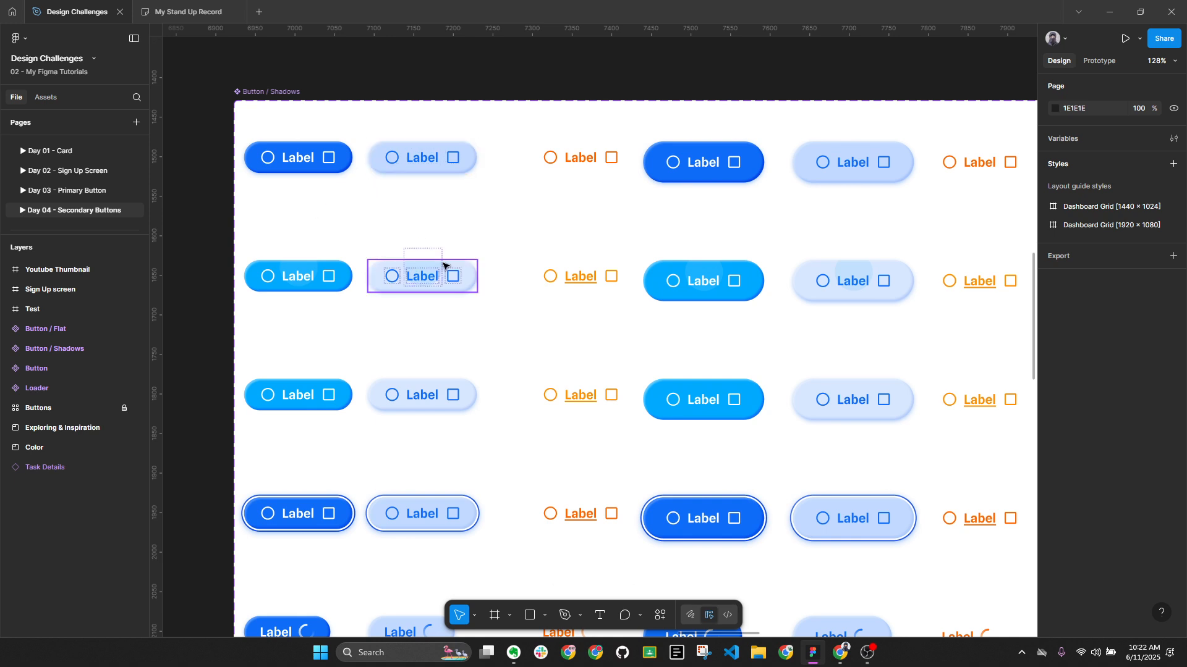
Examine the Button component set in the Buttons frame, with its primary, secondary and link variants in each state.
scroll(446, 267, "down", 3)
left_click_drag(477, 164, 554, 432)
left_click_drag(487, 278, 501, 471)
scroll(463, 246, "up", 2)
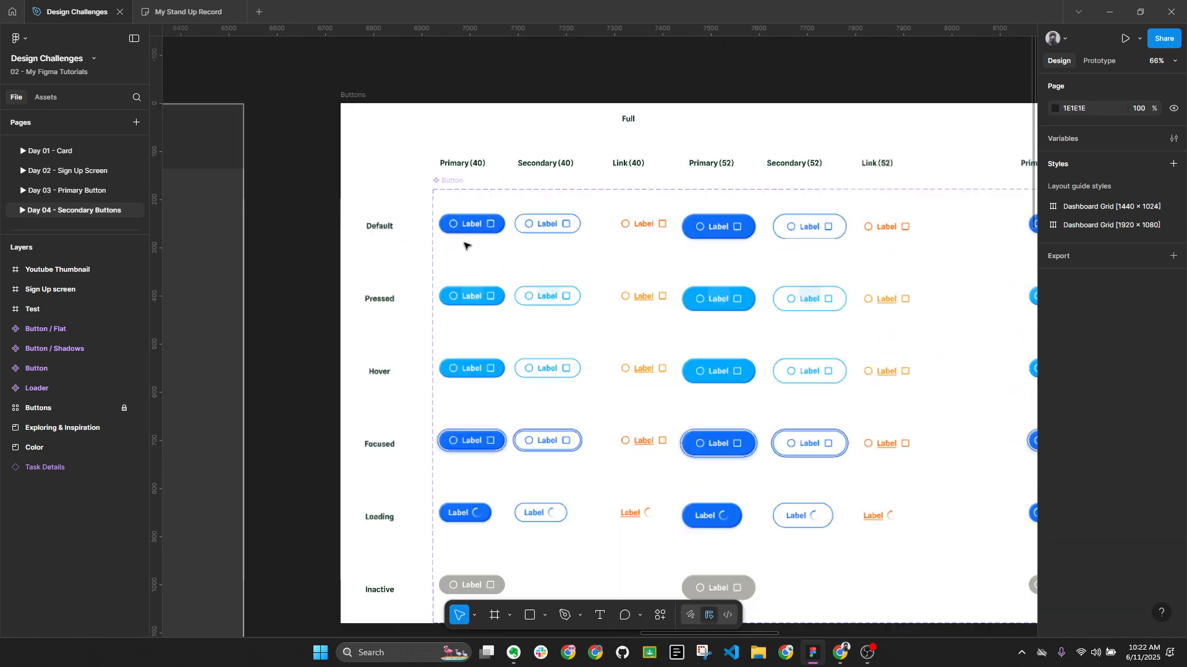
scroll(483, 234, "up", 4)
scroll(493, 235, "down", 3)
left_click_drag(430, 240, 340, 225)
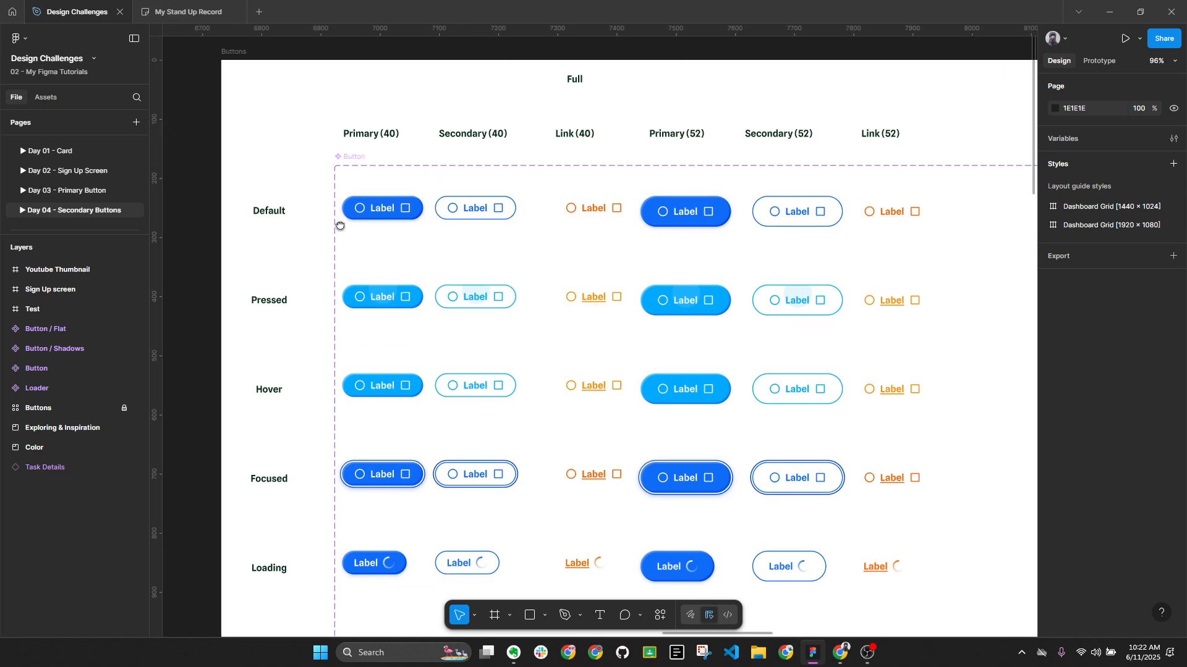
left_click(354, 156)
key("alt+l")
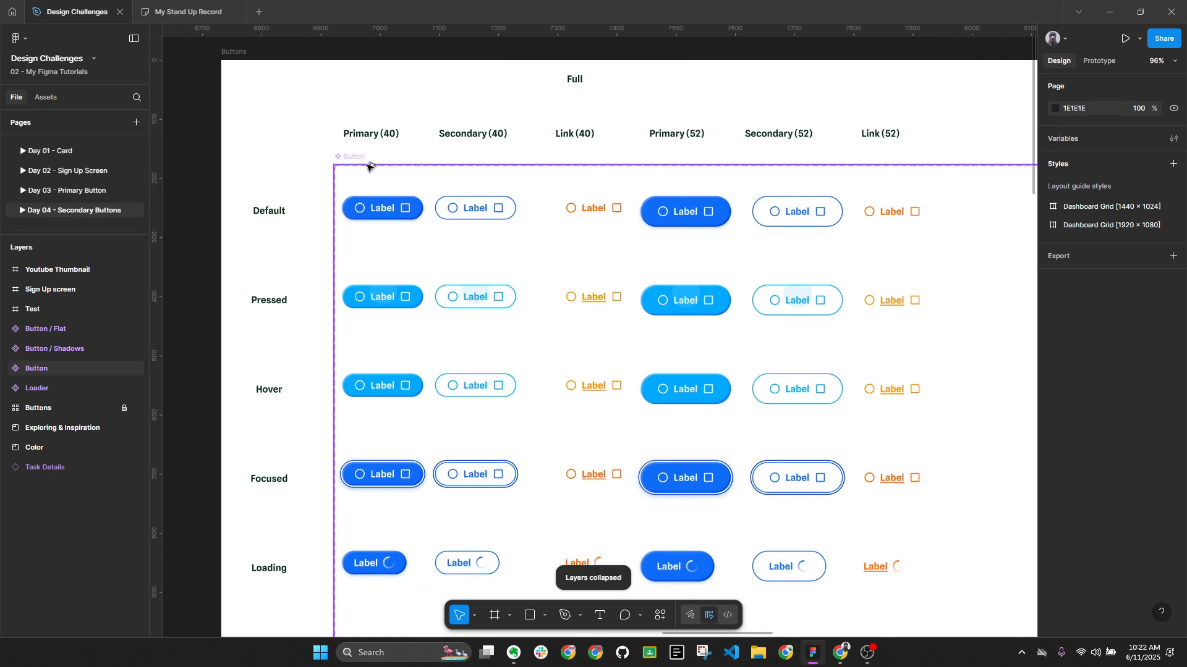
scroll(367, 167, "up", 2)
left_click(340, 159)
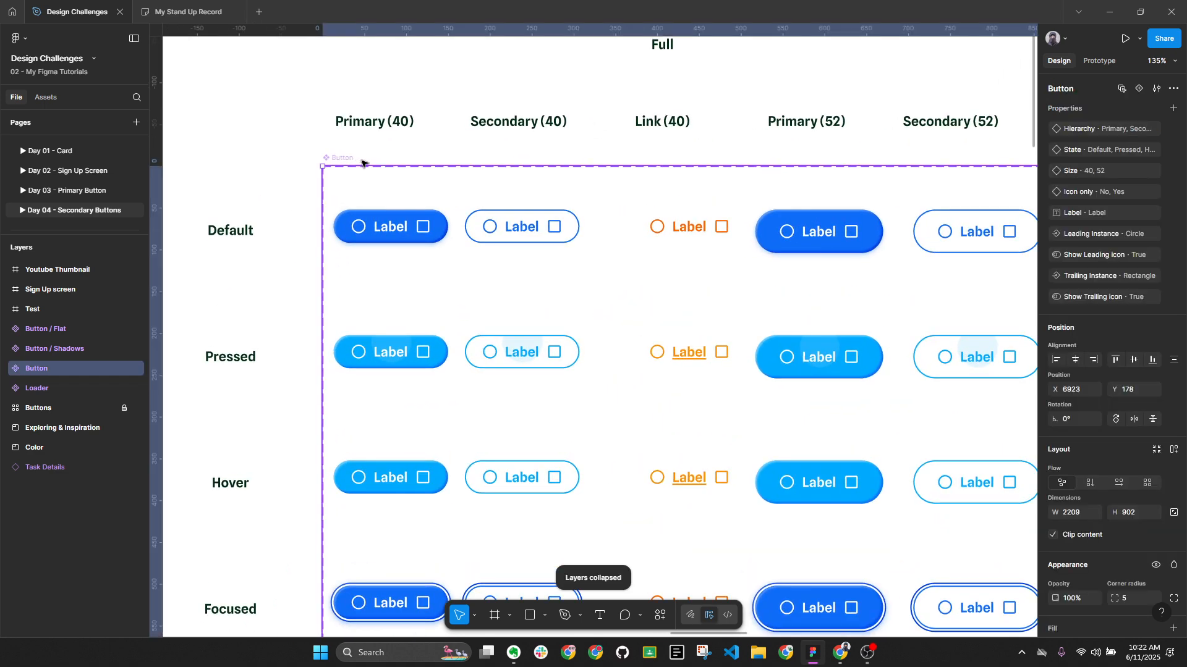
scroll(371, 185, "up", 4)
Inspect the drop shadow and both inner shadow settings of the default primary 40 variant in the Button set.
left_click(405, 229)
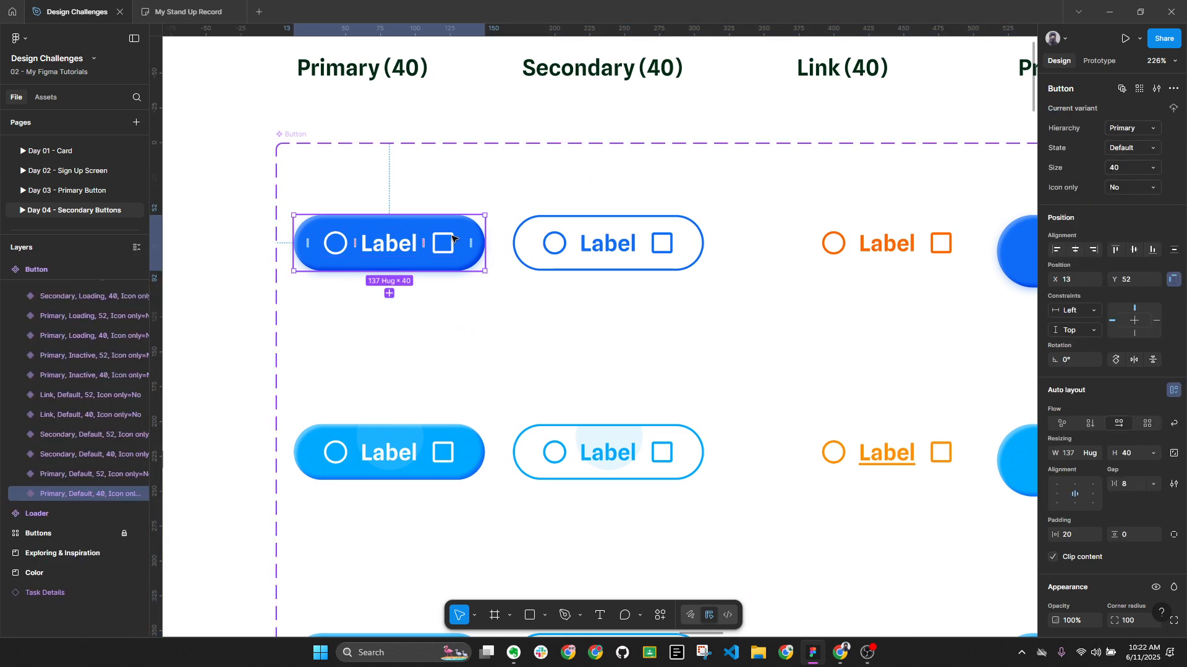
scroll(1100, 473, "down", 5)
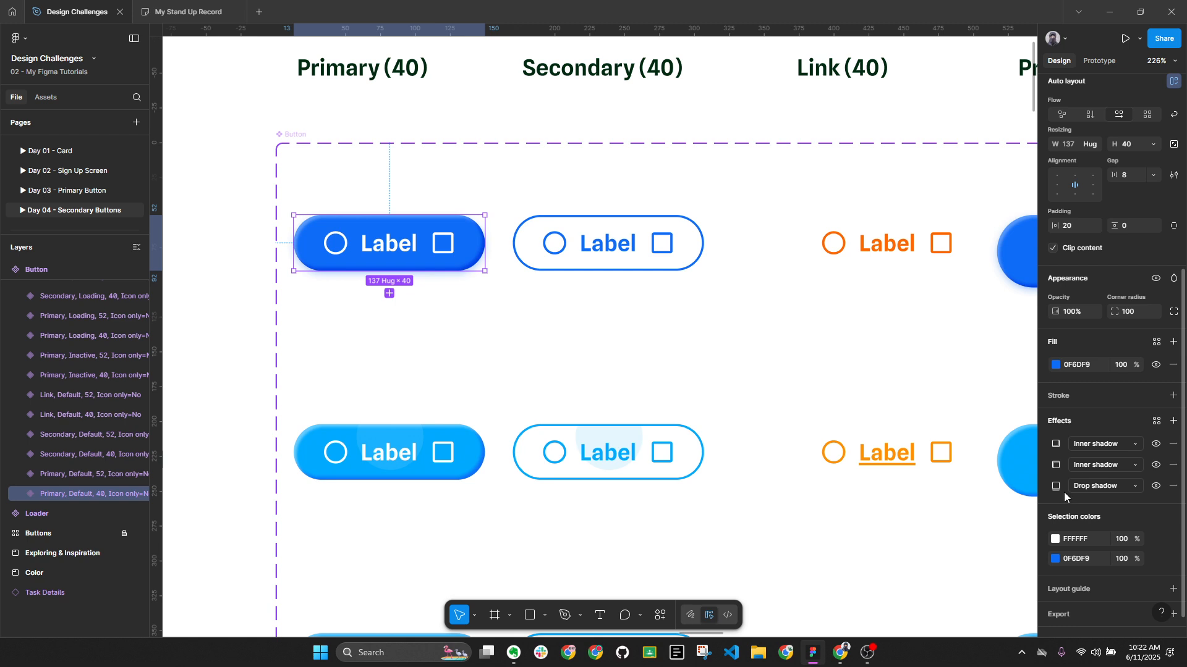
left_click(1057, 486)
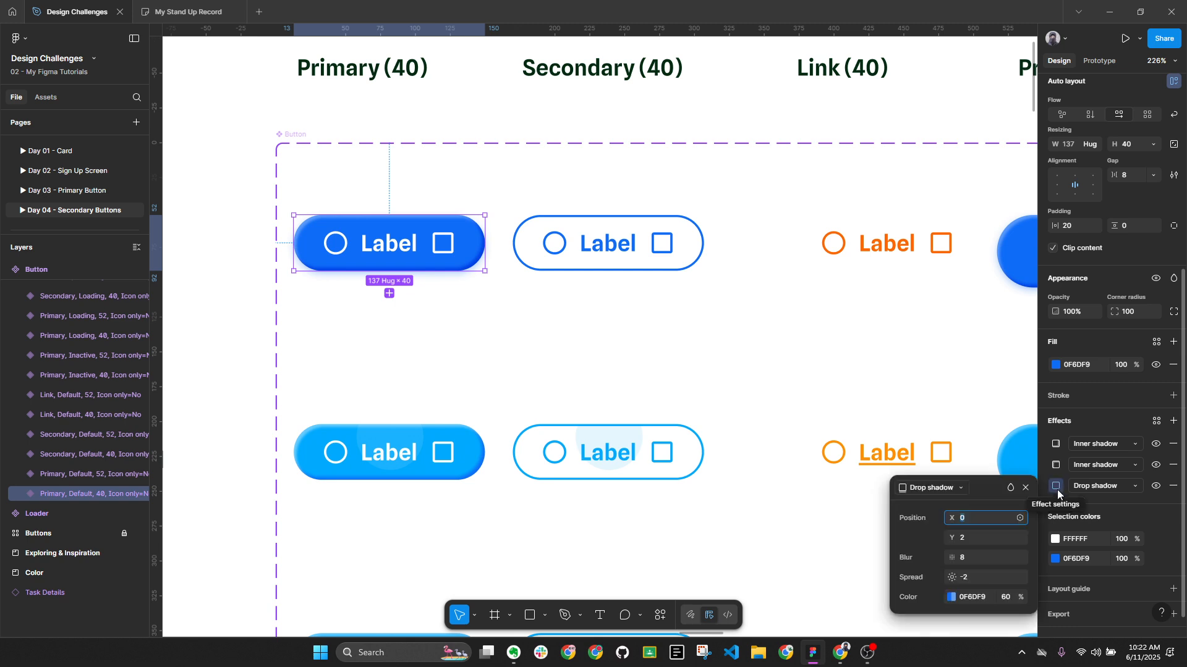
scroll(437, 291, "up", 5)
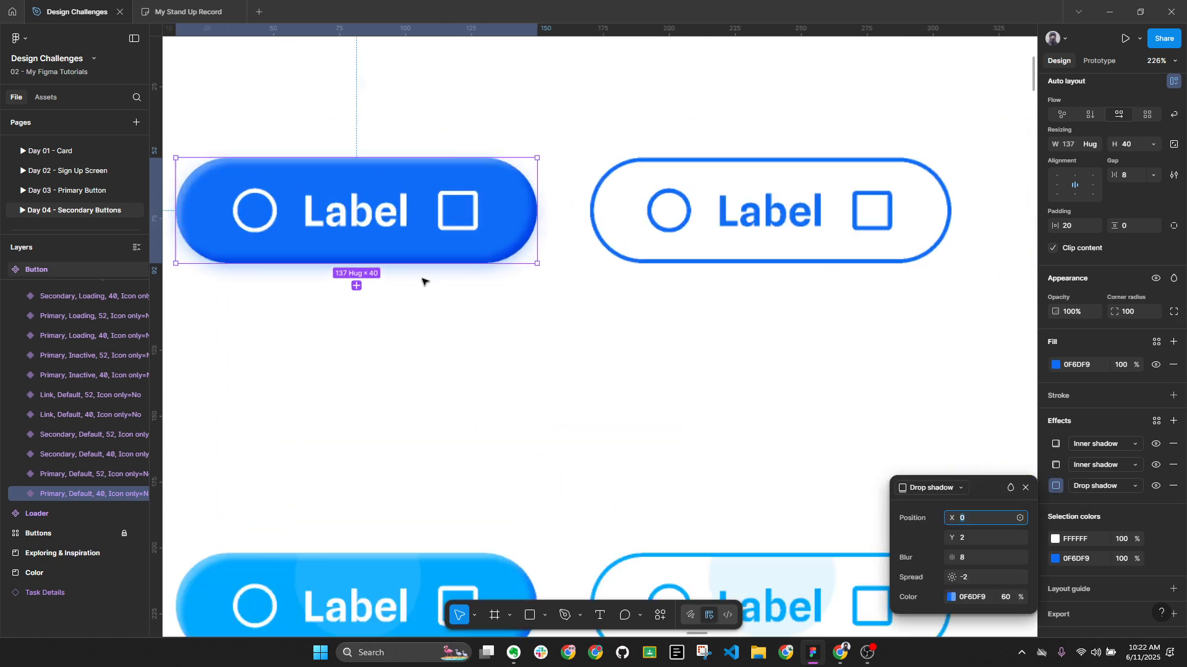
scroll(448, 274, "down", 2)
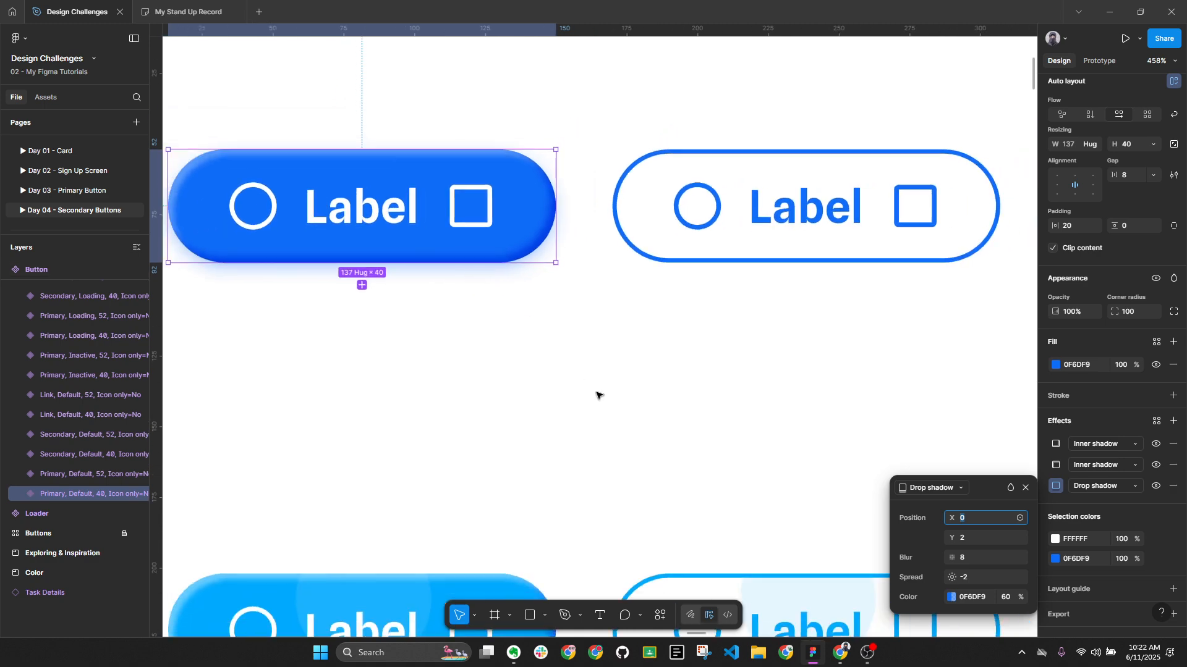
left_click(1058, 465)
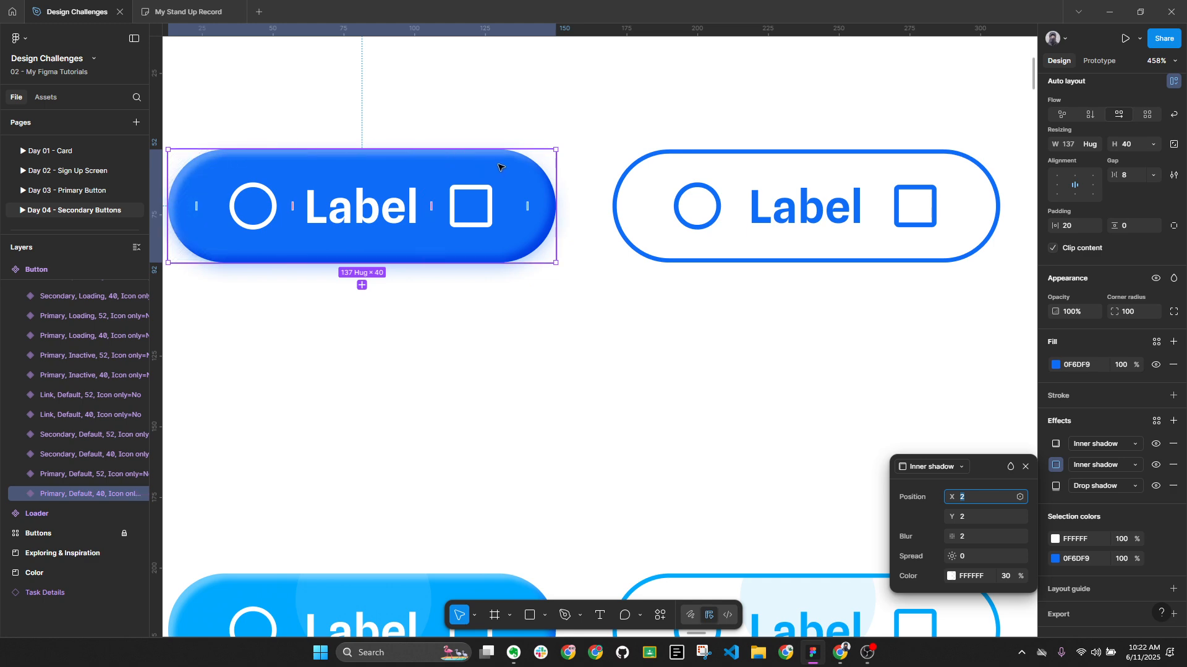
left_click(1053, 445)
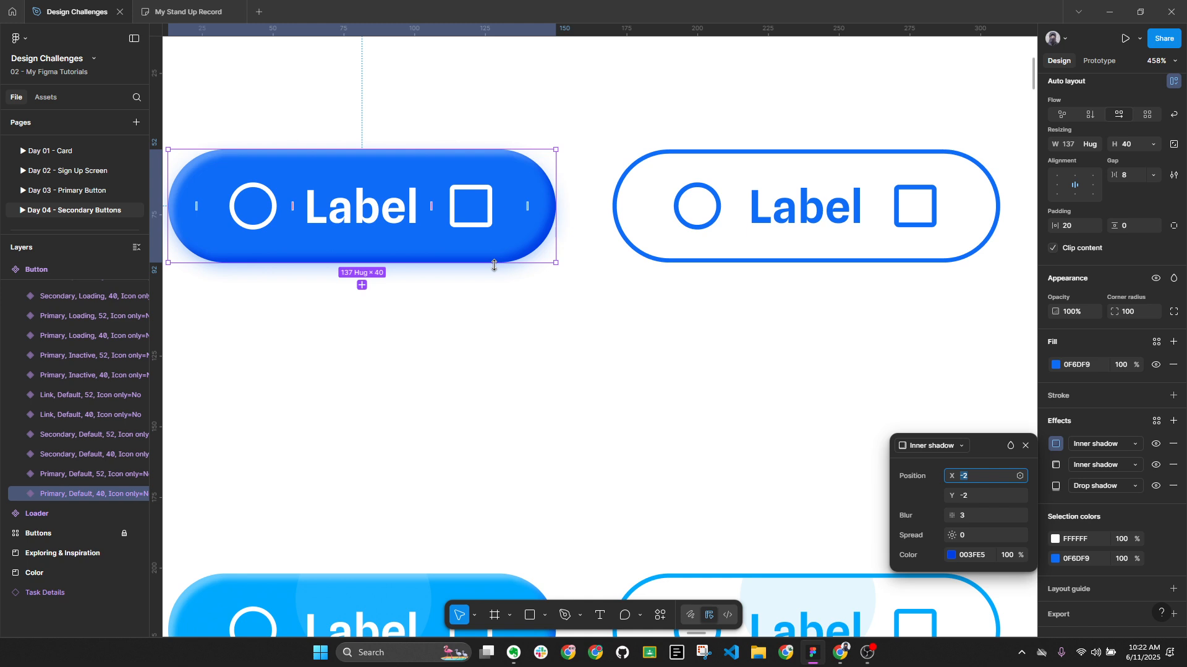
Compare the default primary 40 and secondary 40 variants in the Button set.
left_click(546, 352)
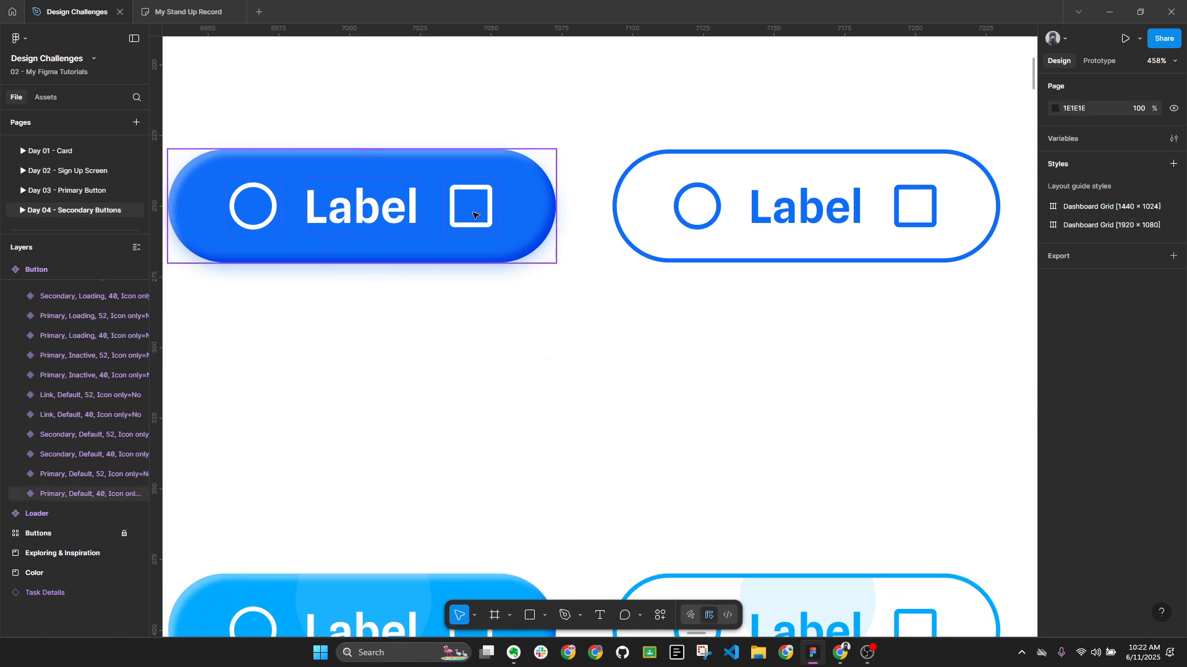
scroll(474, 215, "down", 2)
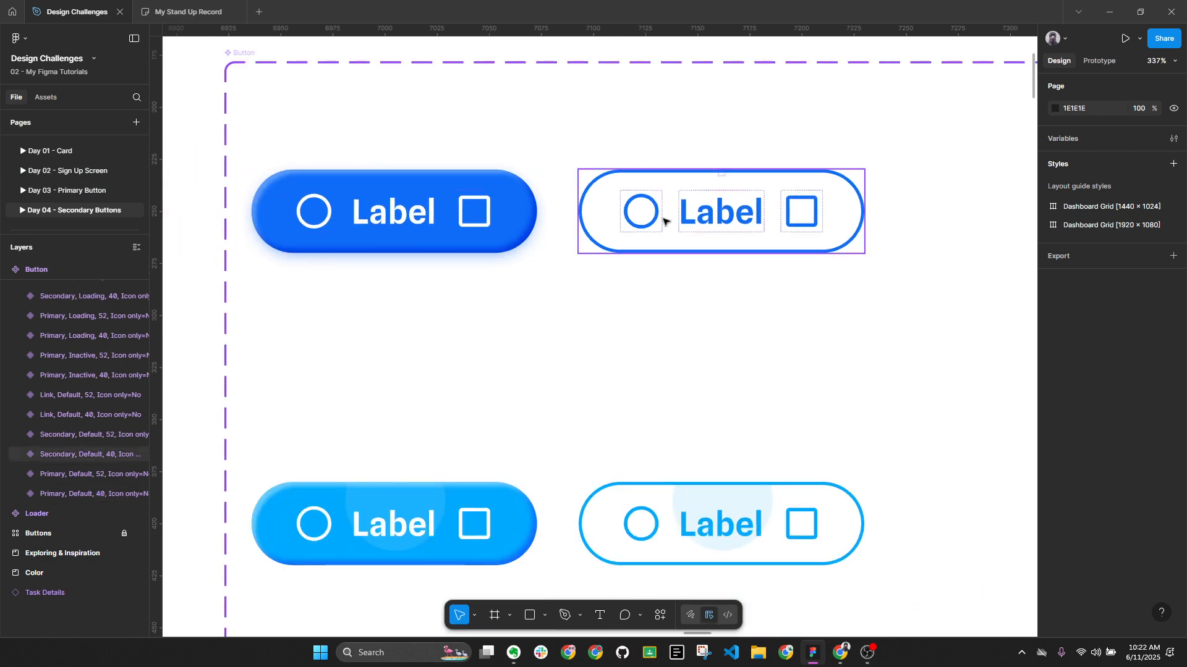
scroll(717, 222, "right", 2)
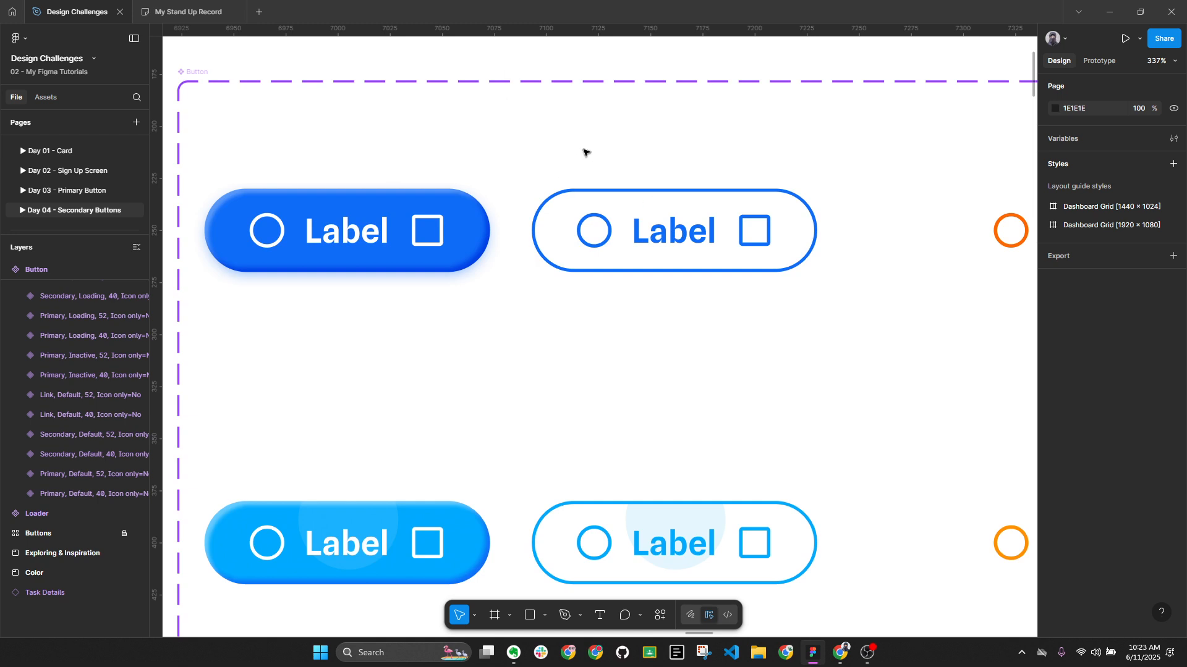
left_click(614, 230)
left_click(585, 299)
left_click(788, 269)
key("alt+l")
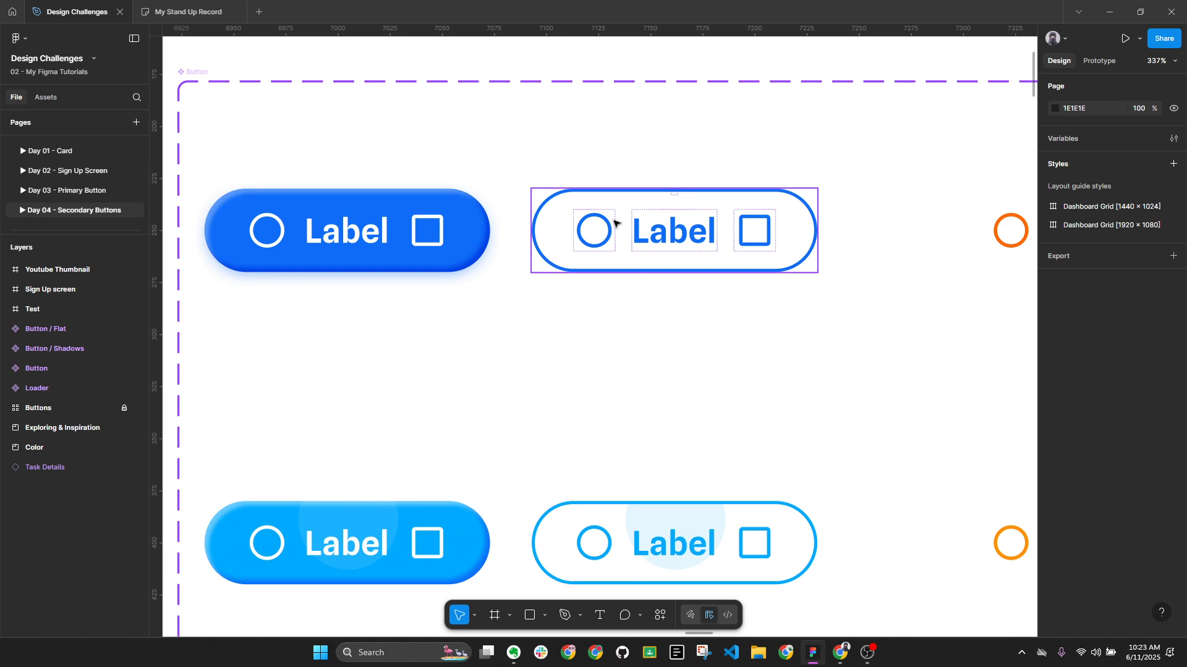
key("alt+l")
left_click(578, 218)
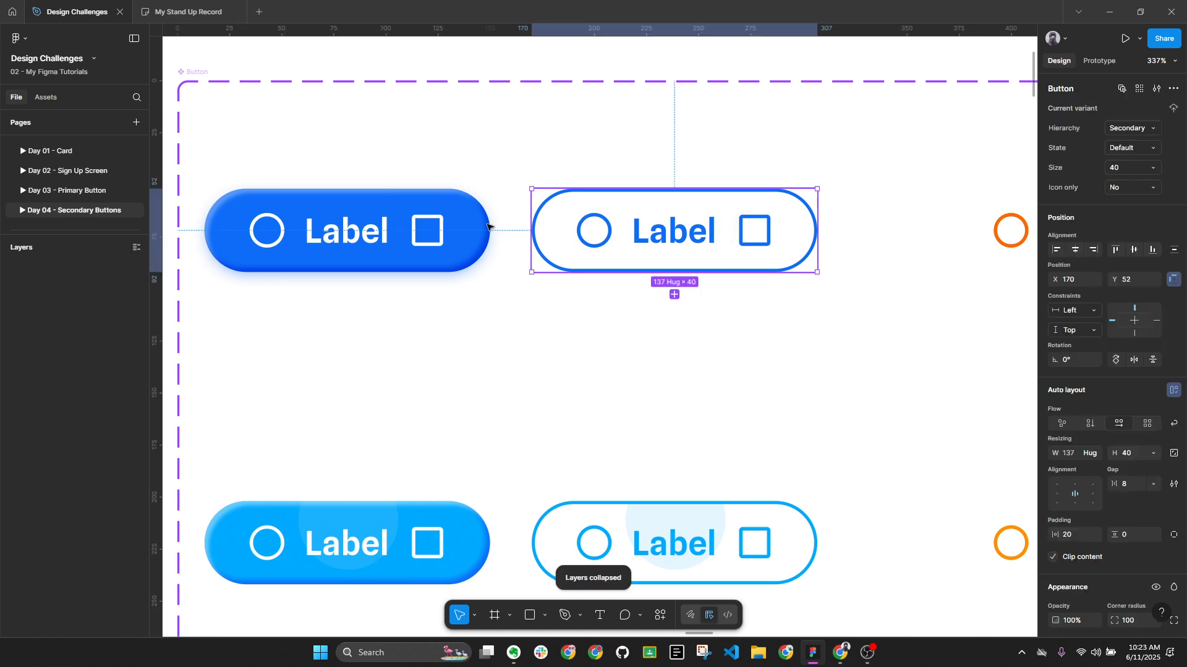
Inspect the inner shadow and drop shadow effects of the default primary 40 variant in the Button set.
left_click(418, 228)
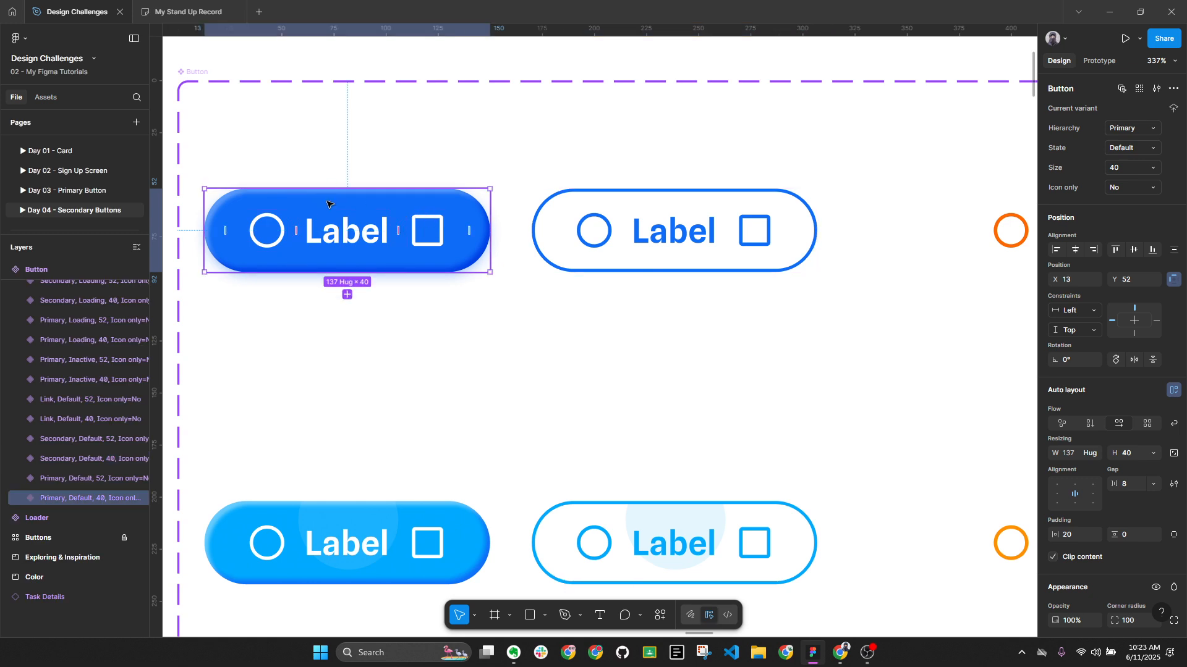
scroll(1106, 392, "down", 5)
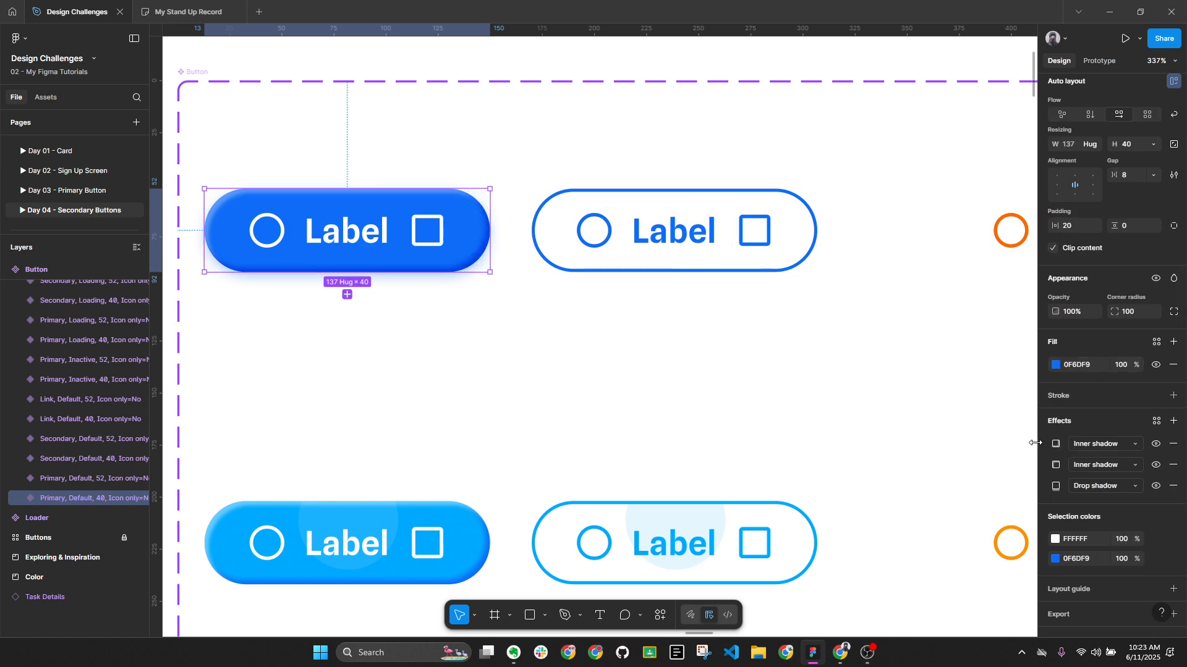
left_click_drag(1043, 441, 1055, 502)
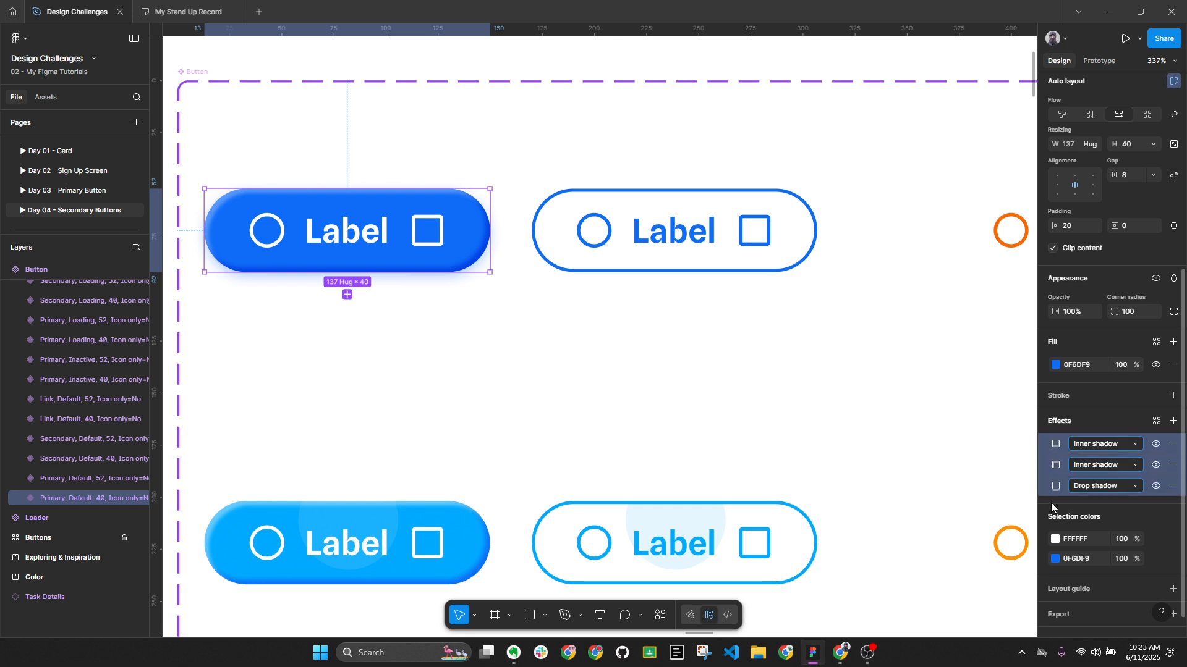
left_click(1043, 442)
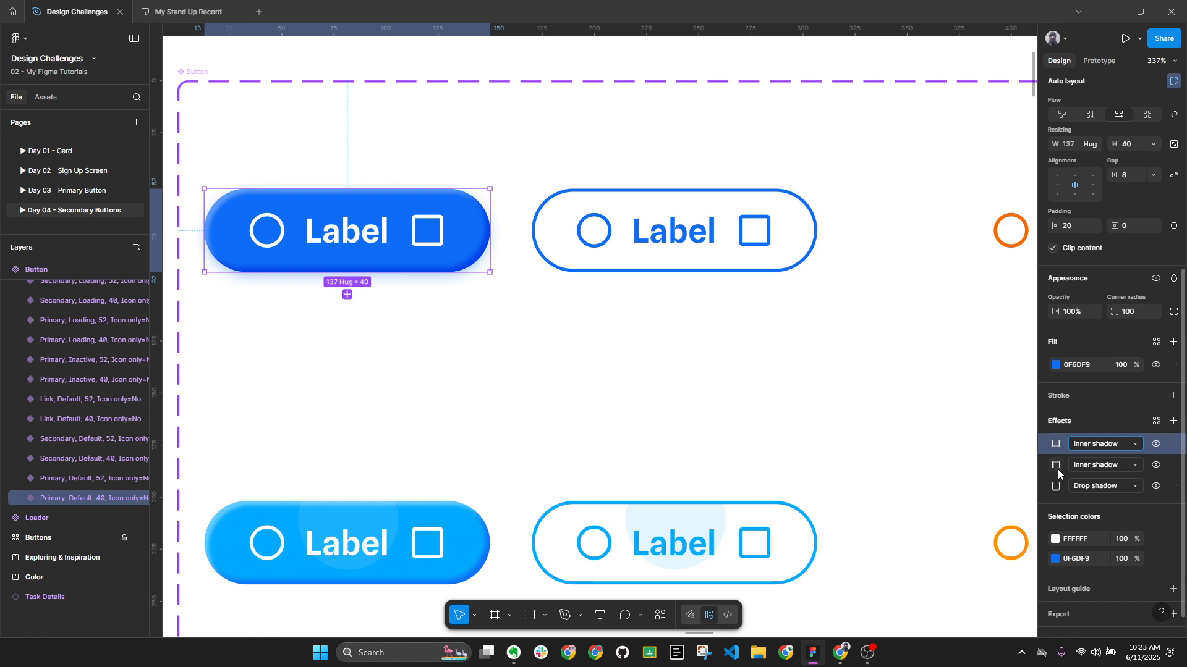
left_click(1051, 464)
left_click(1051, 446)
left_click(1051, 444)
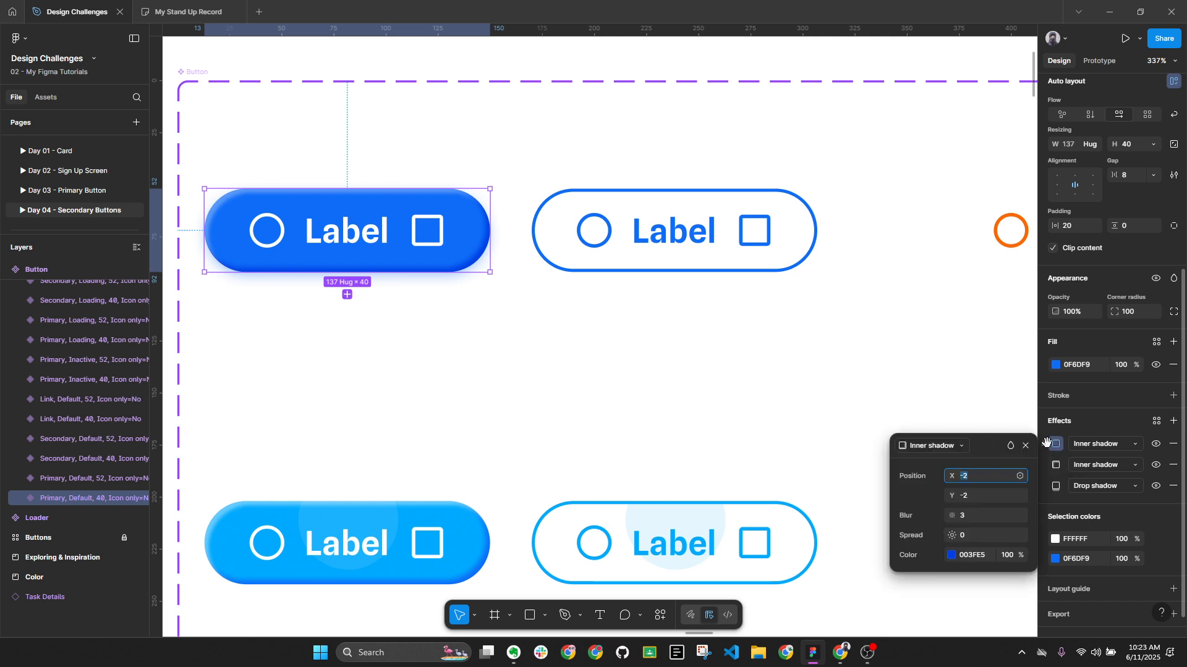
left_click(1051, 444)
left_click(1050, 488)
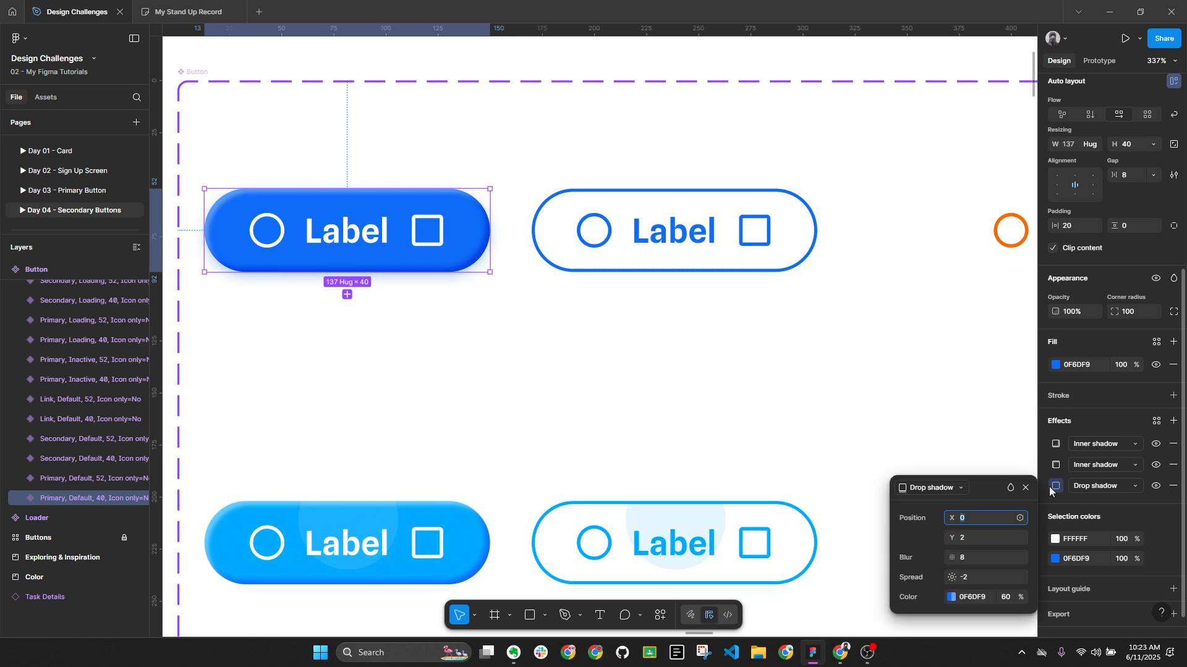
left_click(1046, 466)
left_click(1044, 446, "shift")
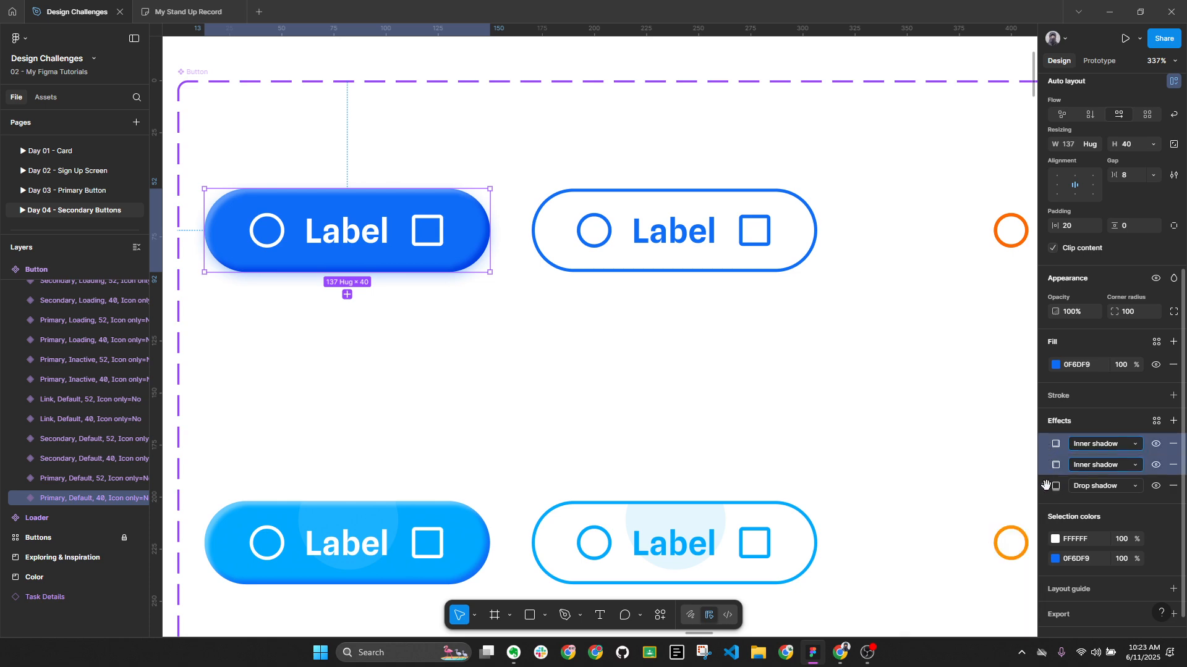
left_click(1051, 491, "shift")
left_click(1047, 442)
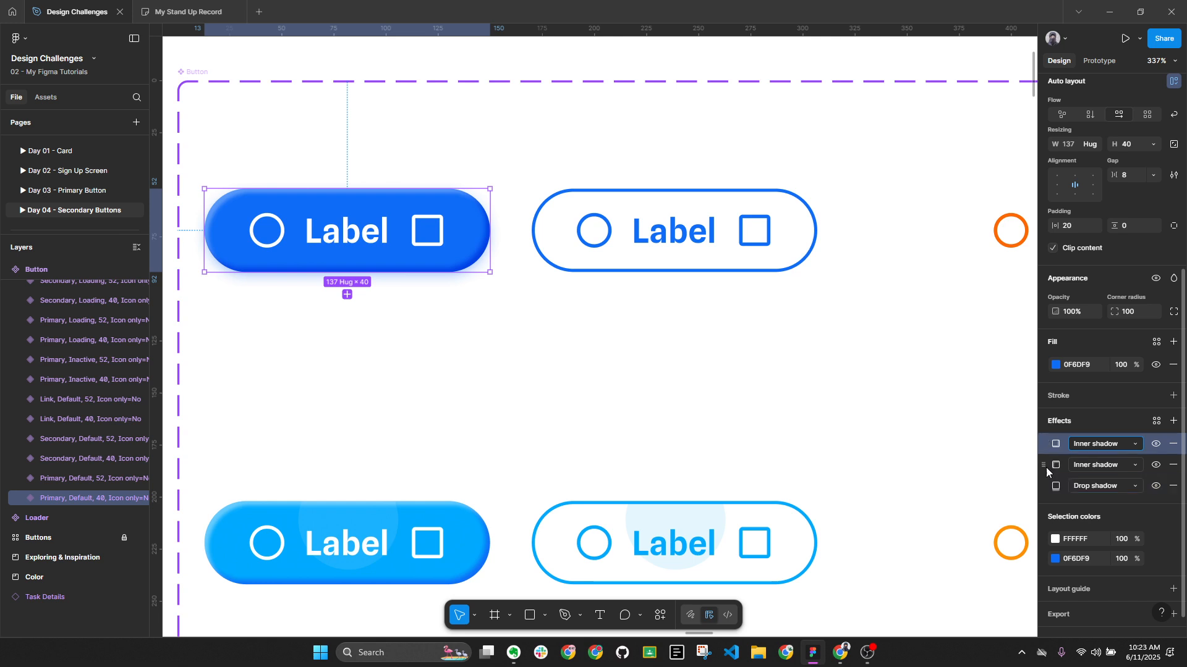
left_click(1046, 467, "shift")
left_click(1054, 487)
left_click(1053, 445)
left_click(1054, 433)
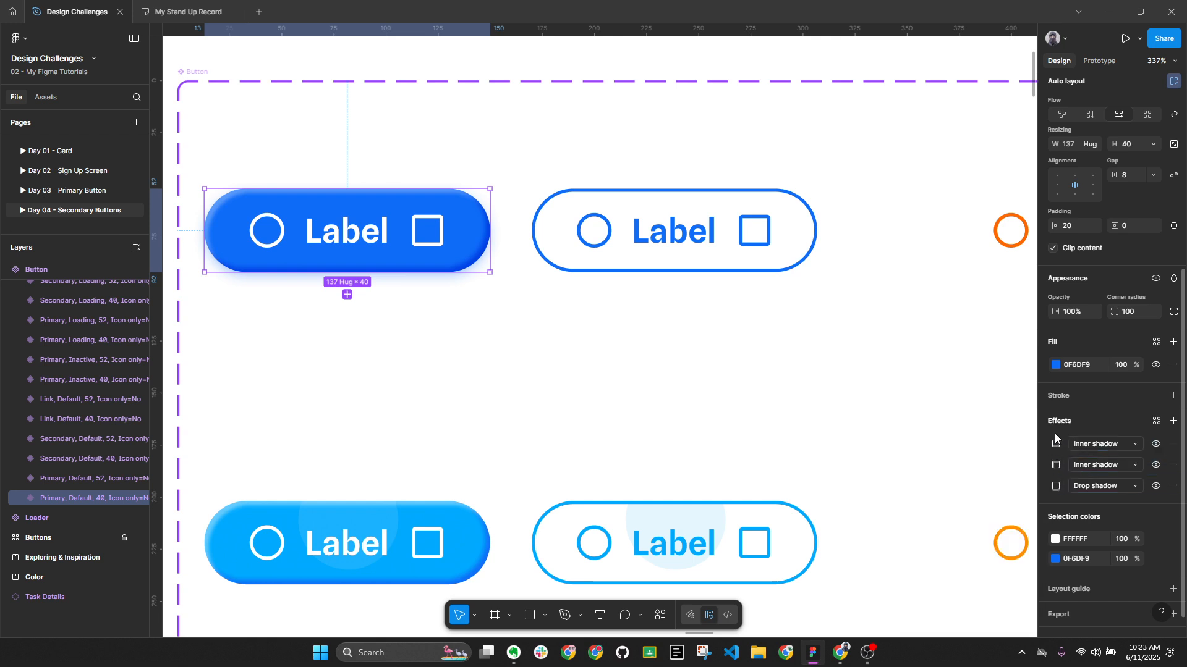
Copy both inner shadows and the drop shadow from the default primary 40 variant to the default secondary 40 variant.
left_click(1045, 442)
left_click(1044, 466, "shift")
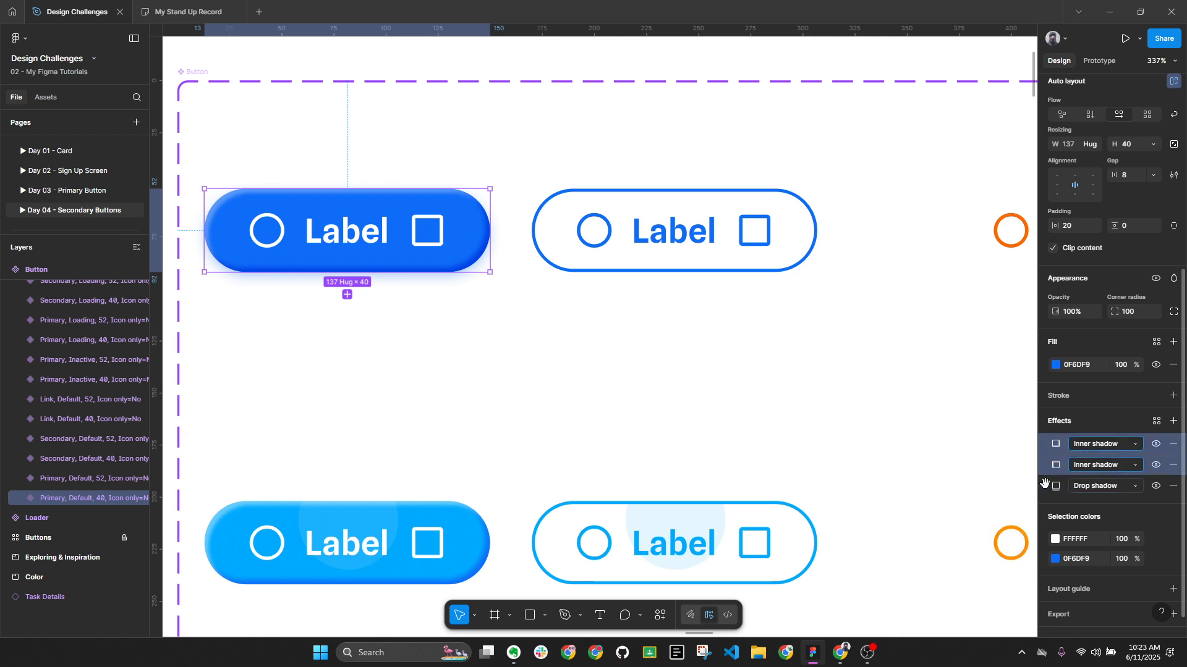
left_click(1045, 486, "shift")
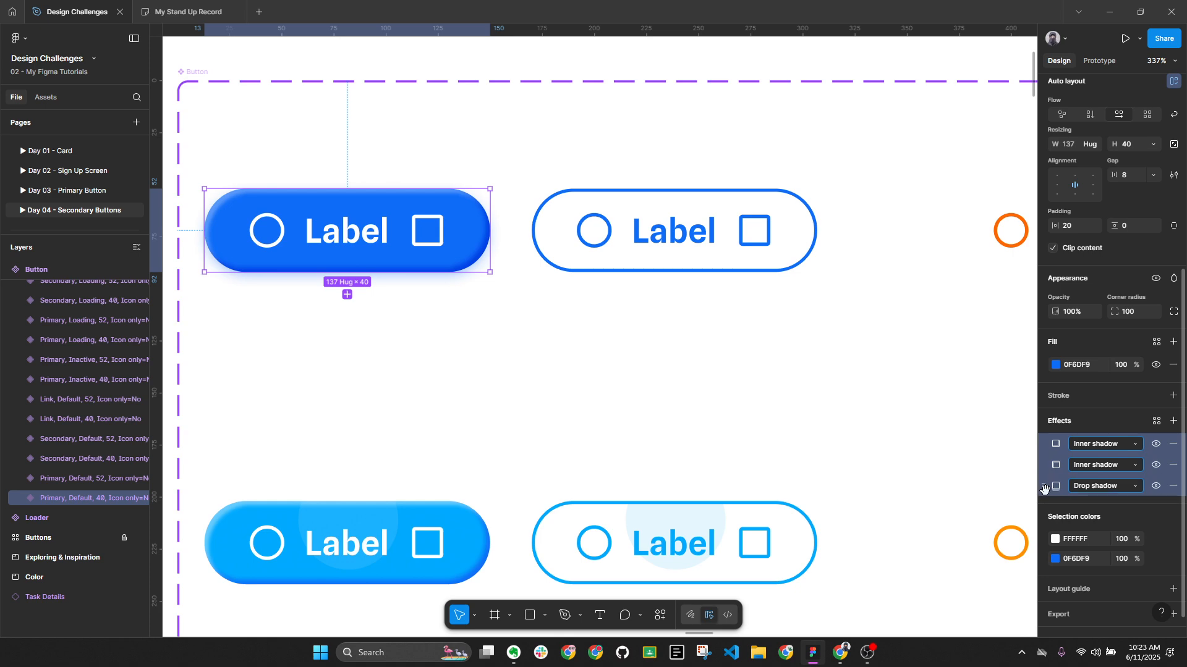
left_click(1058, 447)
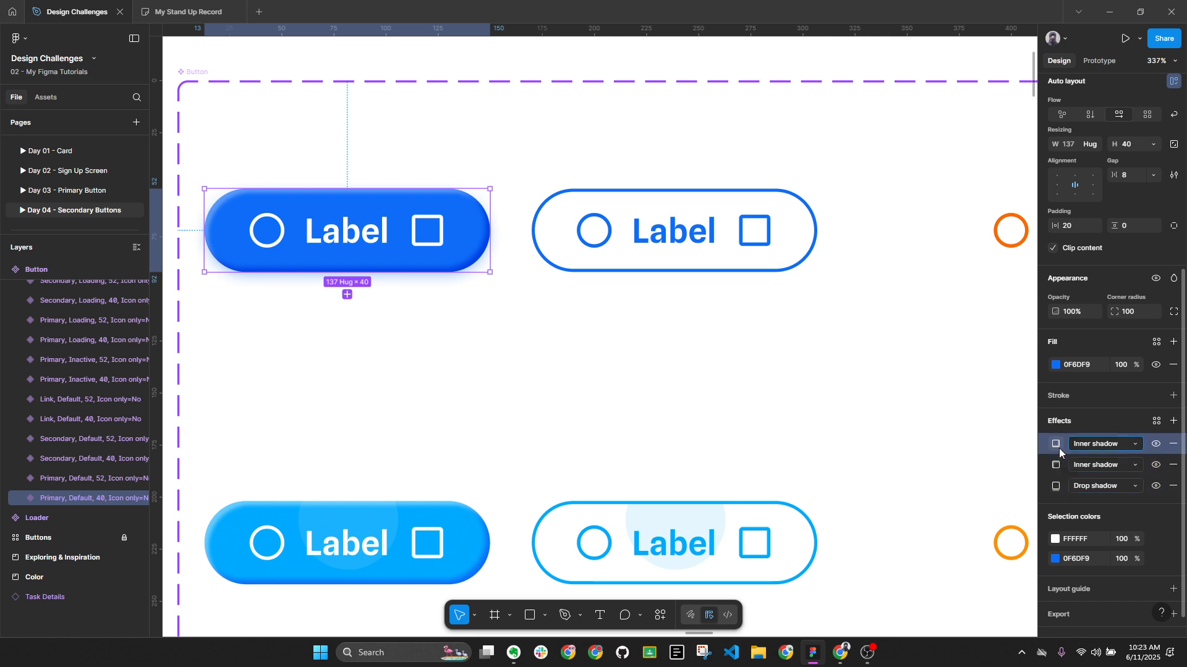
left_click(792, 253)
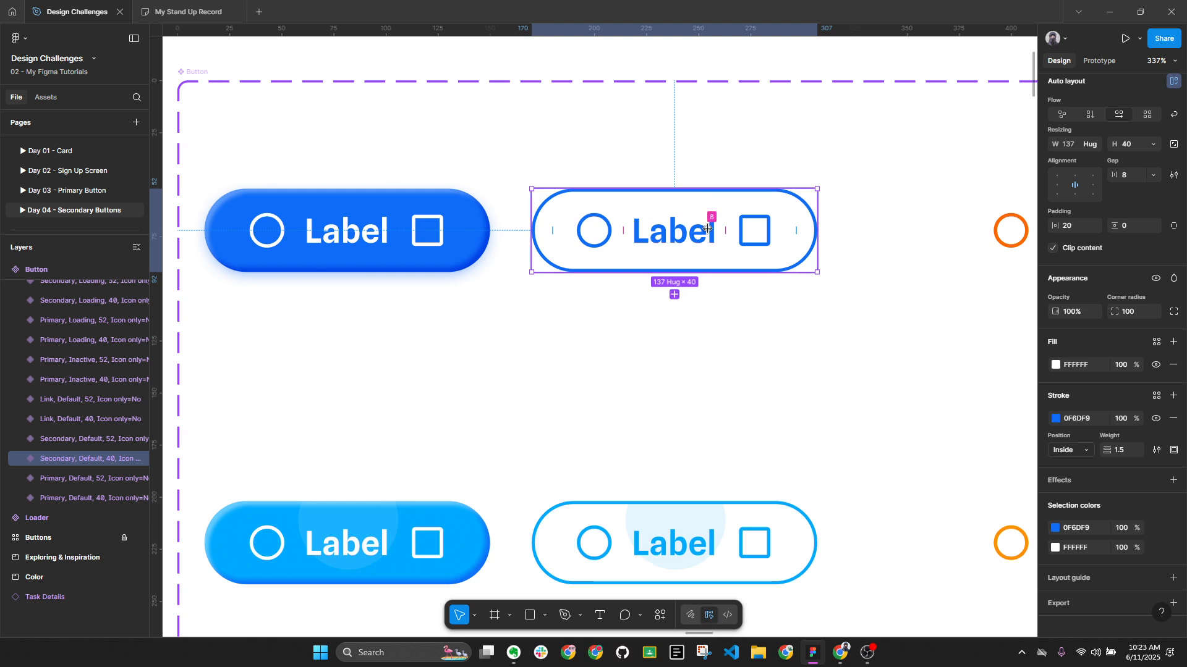
left_click(836, 381)
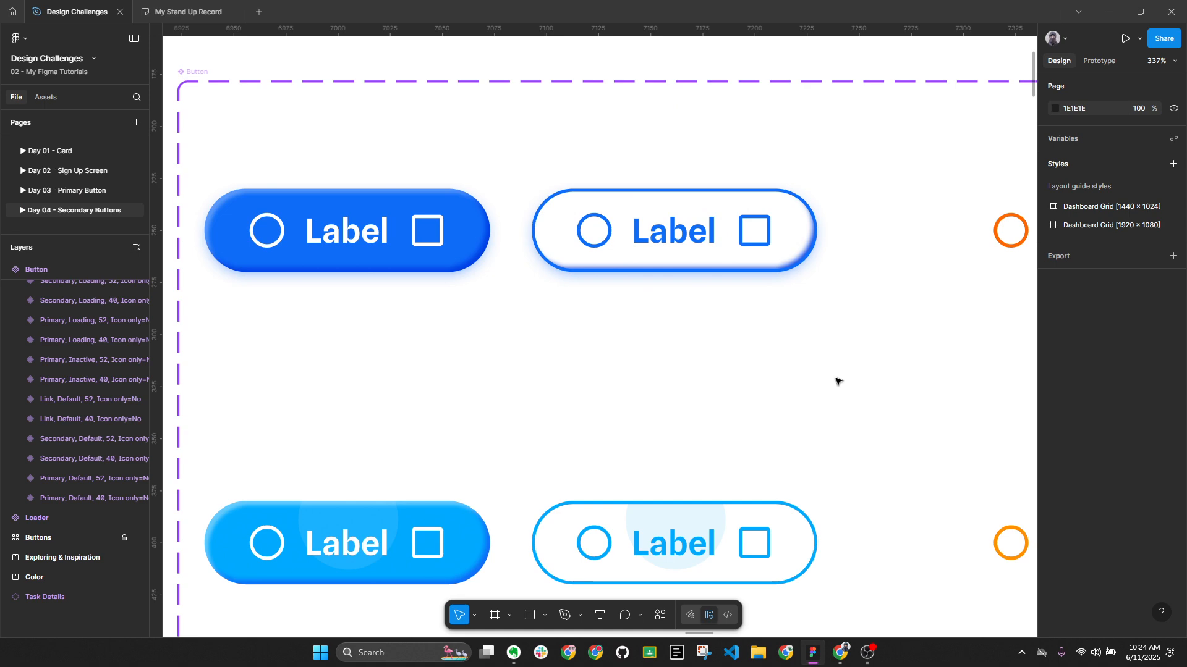
Remove the stroke from the default secondary 40 variant, keeping its copied shadows.
key("alt+l")
scroll(777, 302, "up", 2)
left_click_drag(842, 264, 837, 326)
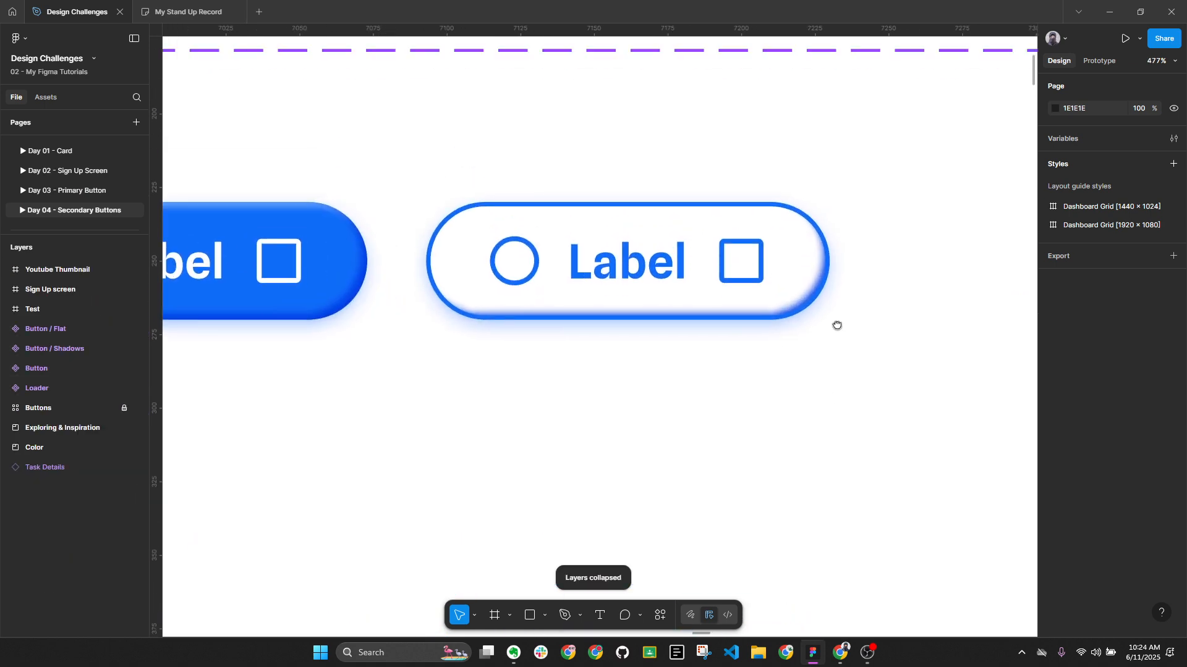
scroll(847, 316, "up", 2)
left_click(788, 251)
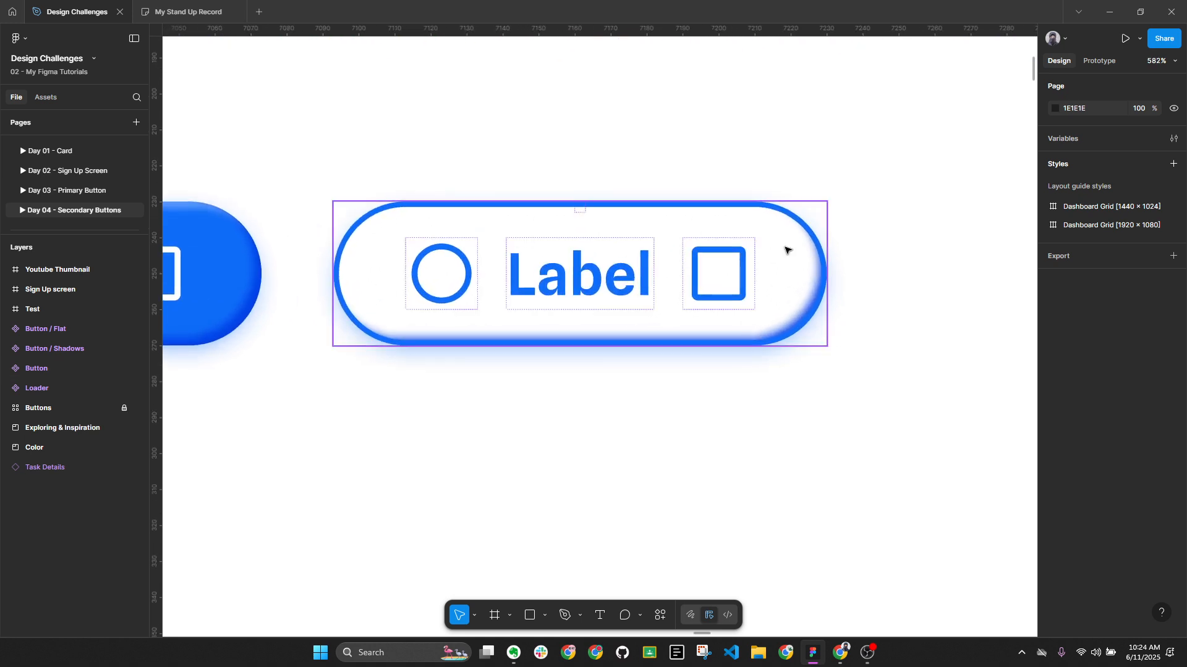
left_click(563, 223)
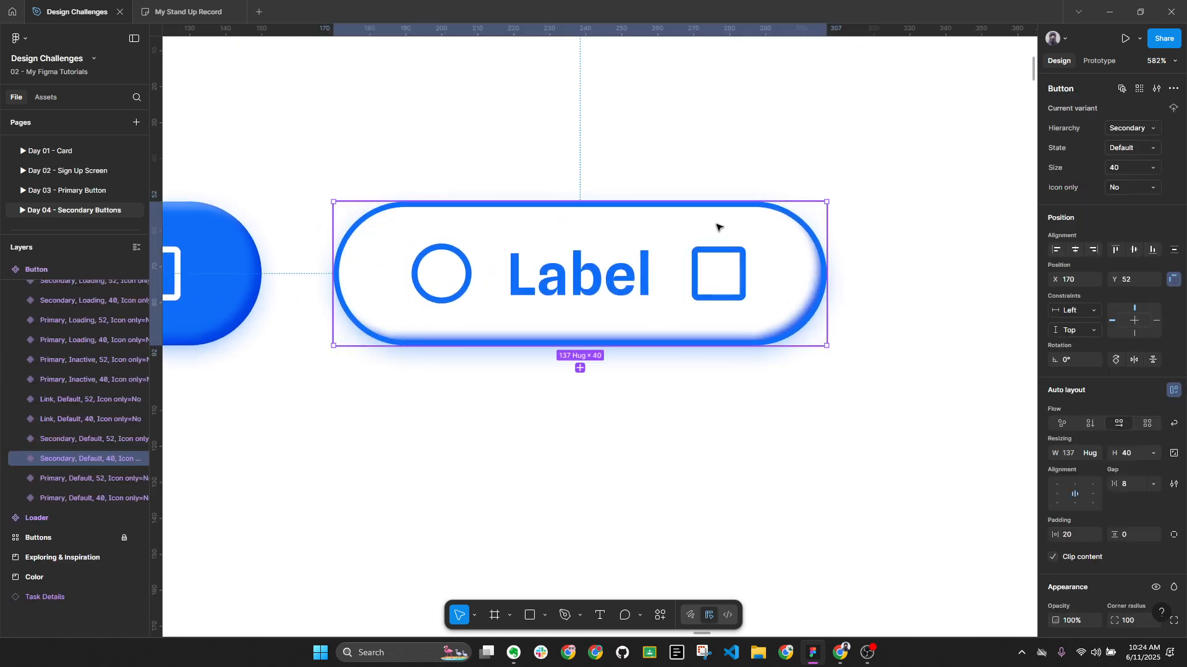
key("alt+l")
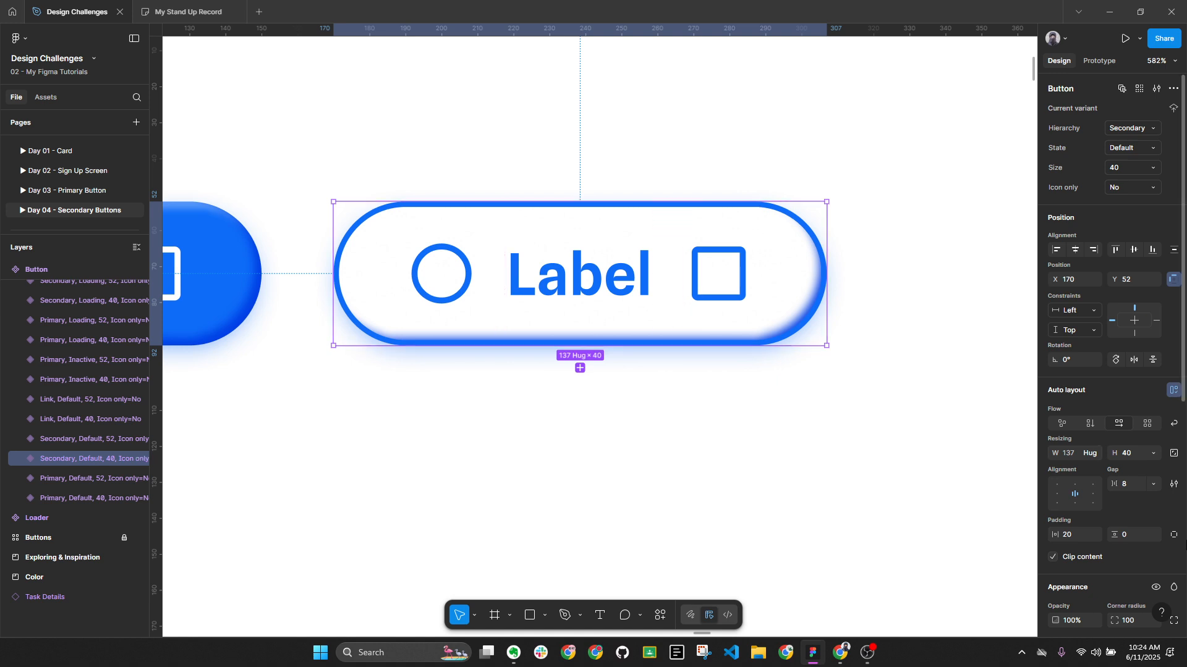
scroll(1177, 543, "down", 5)
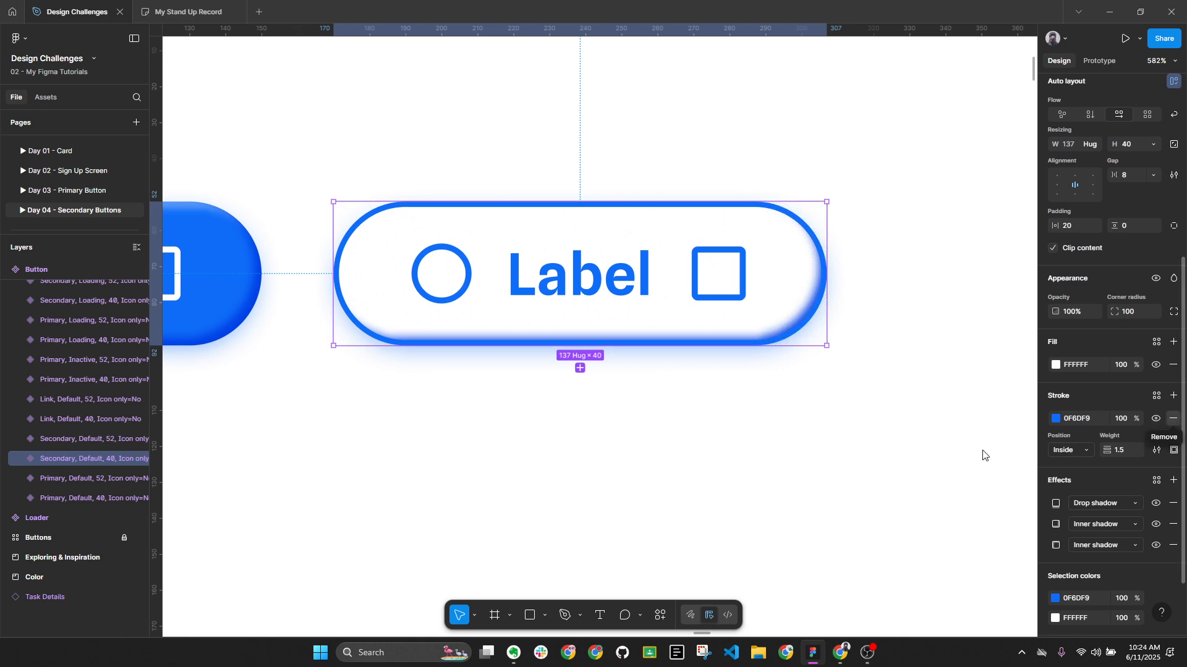
key("alt+l")
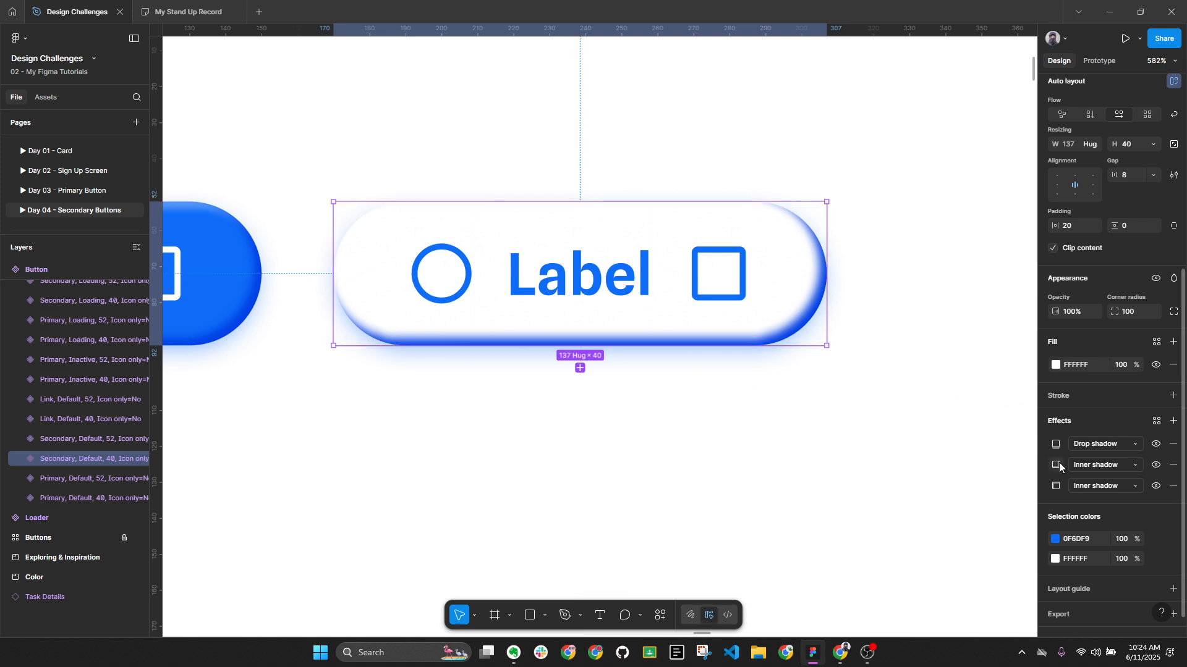
Compare the default secondary 40 variant with the primary one and inspect its drop shadow and first inner shadow settings.
scroll(903, 342, "down", 5)
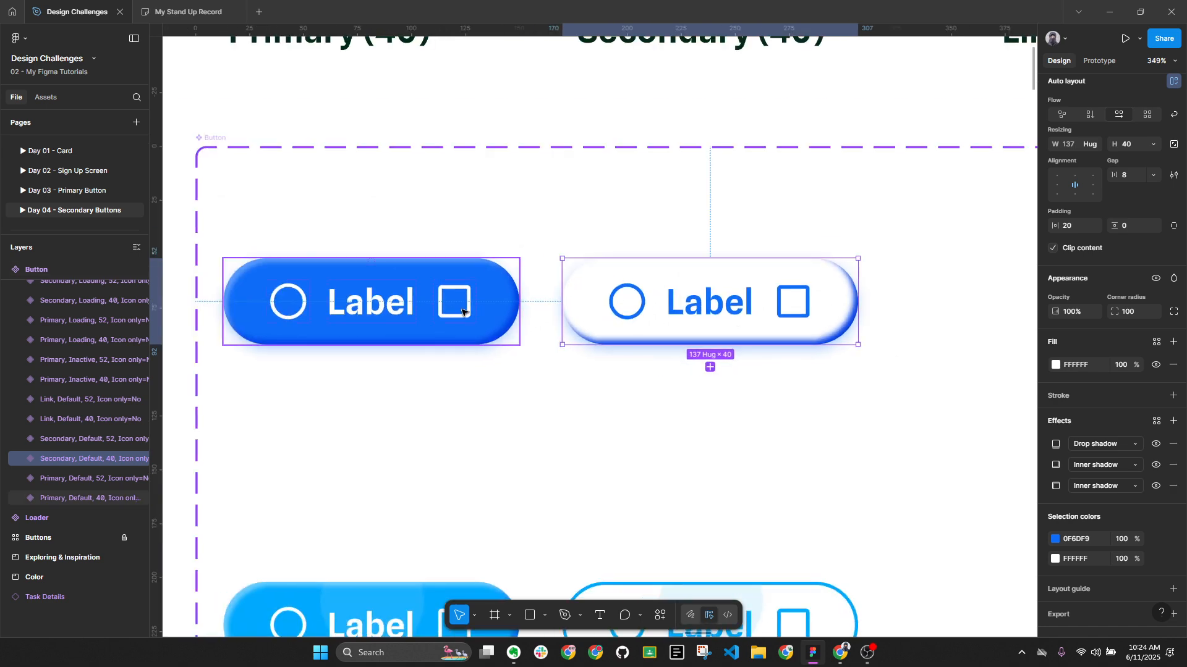
scroll(680, 313, "up", 2)
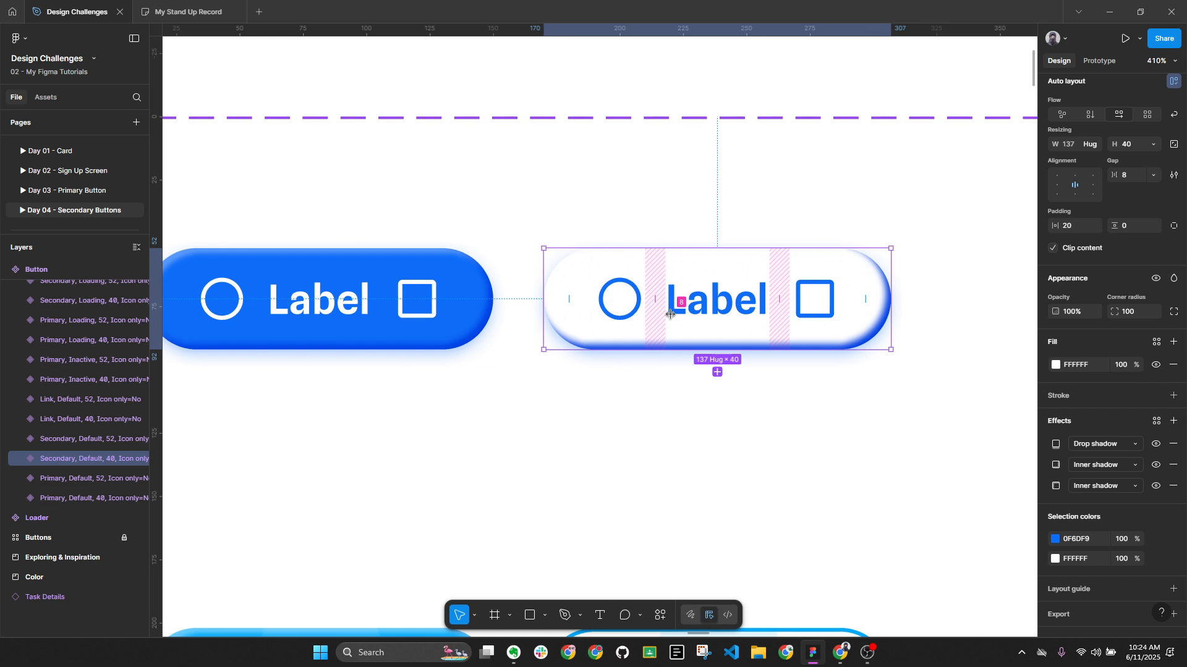
scroll(643, 314, "down", 2)
scroll(624, 315, "up", 1)
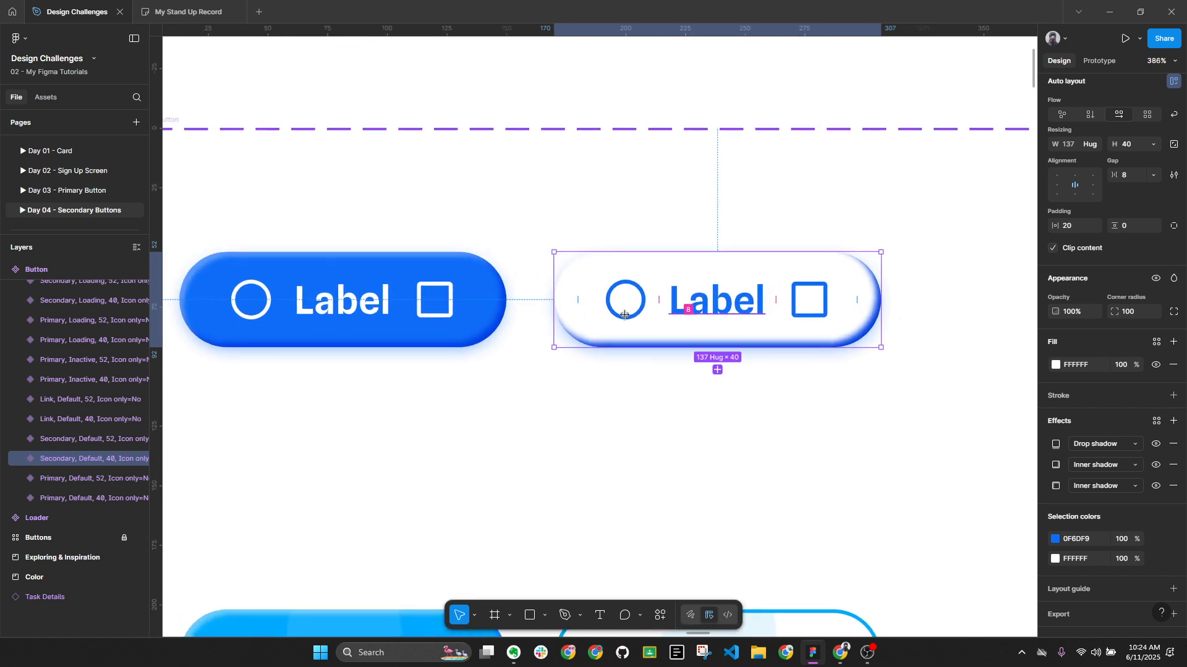
scroll(488, 186, "left", 2)
scroll(476, 244, "up", 2)
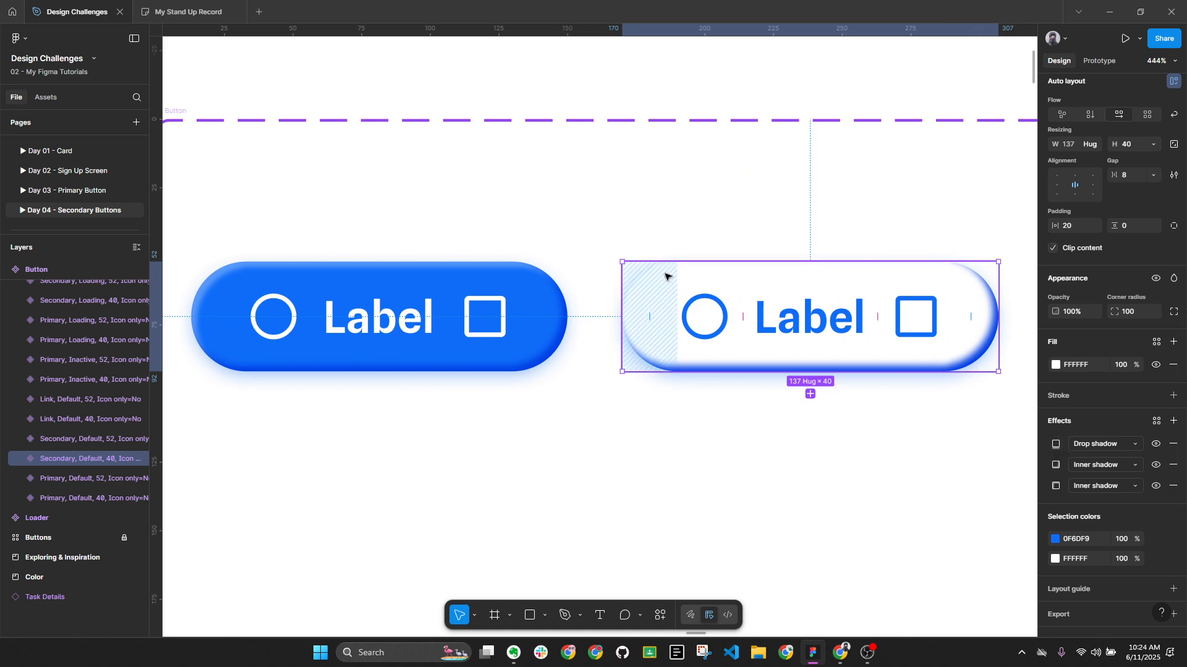
left_click(1058, 445)
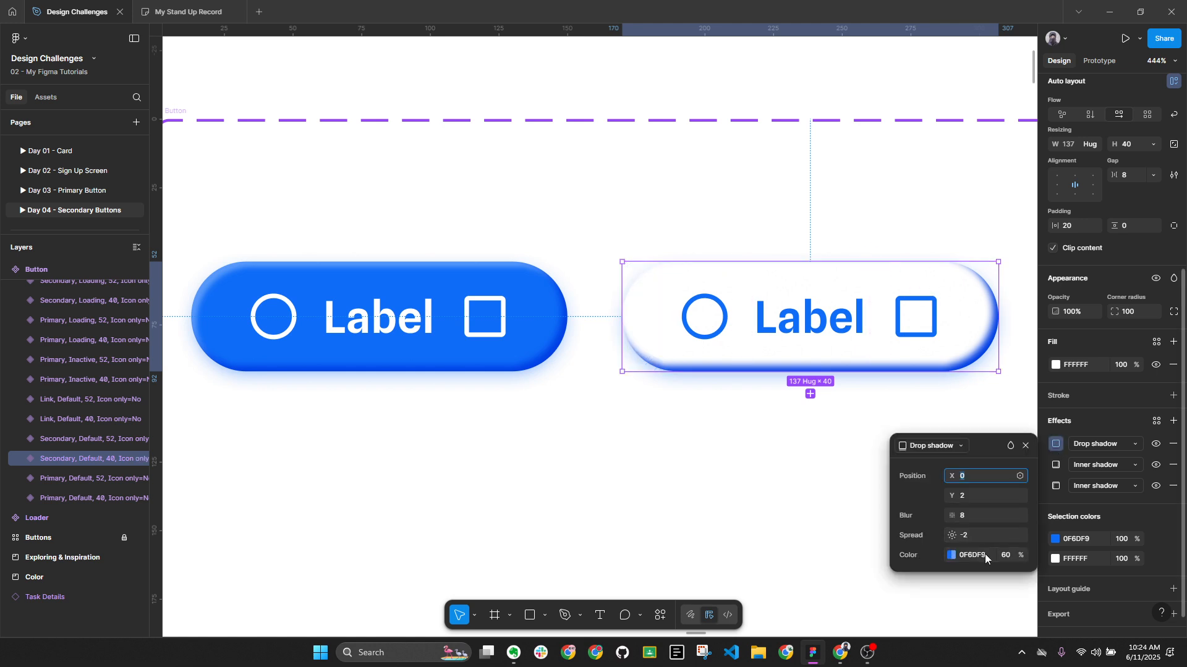
left_click(1053, 465)
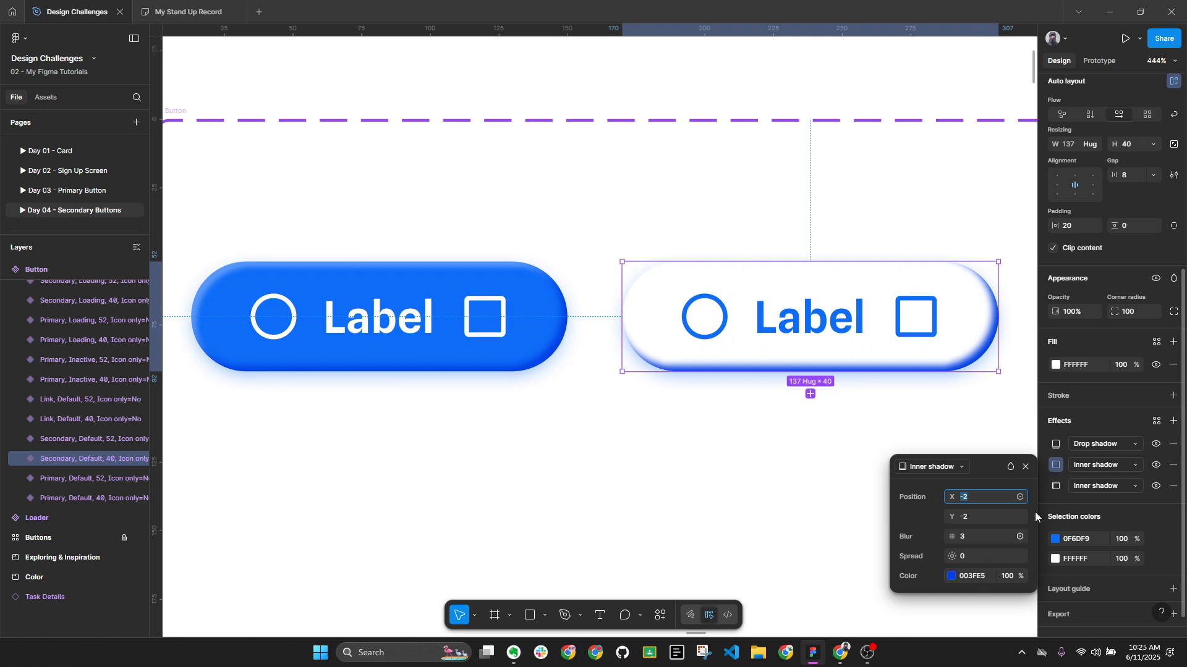
Recolor the default secondary 40 variant's inner shadow with the 2, 2 offset to the pale blue-gray DBDFE6.
left_click(1055, 486)
left_click(972, 597)
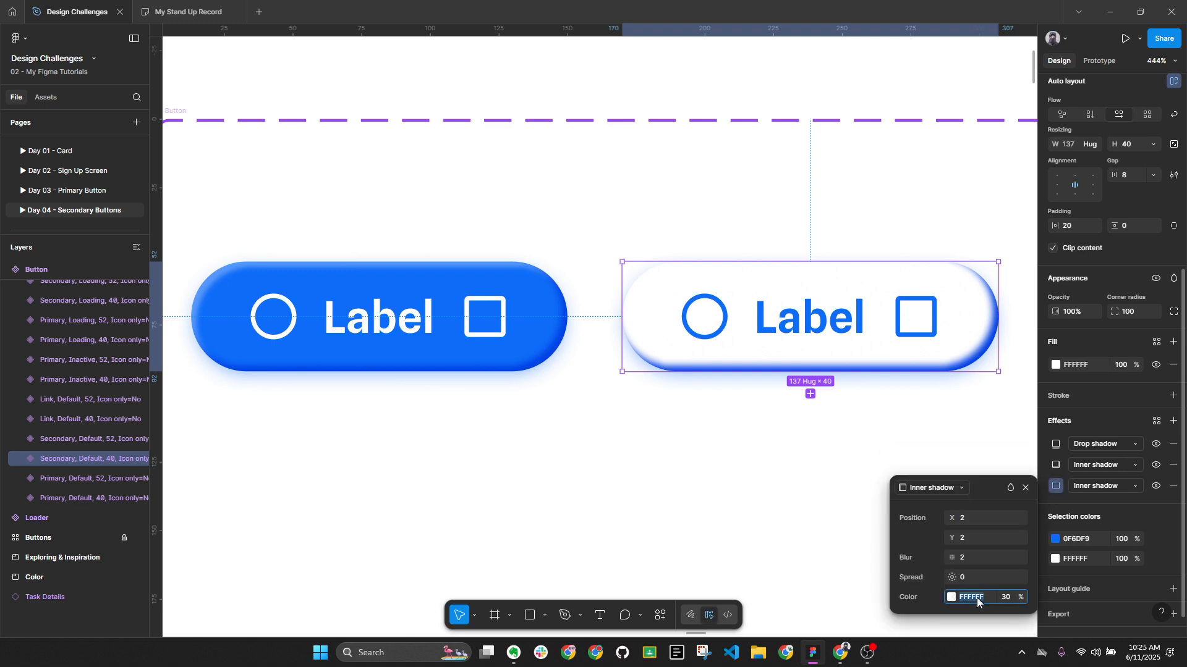
left_click(951, 598)
left_click(751, 353)
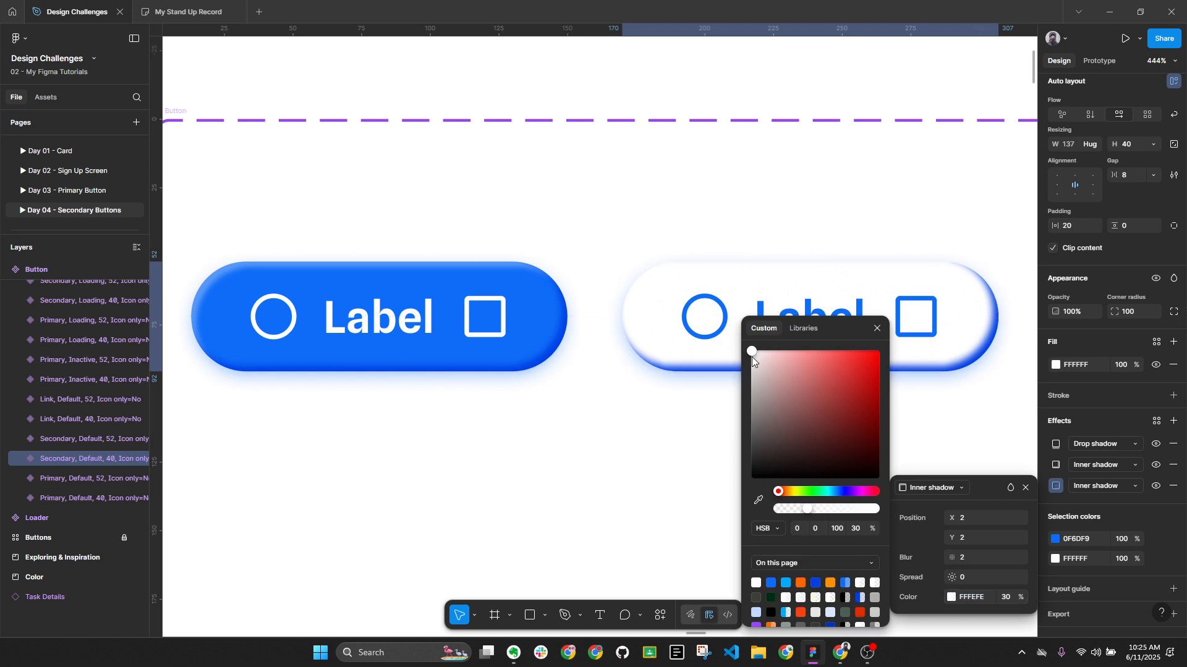
left_click_drag(750, 363, 747, 371)
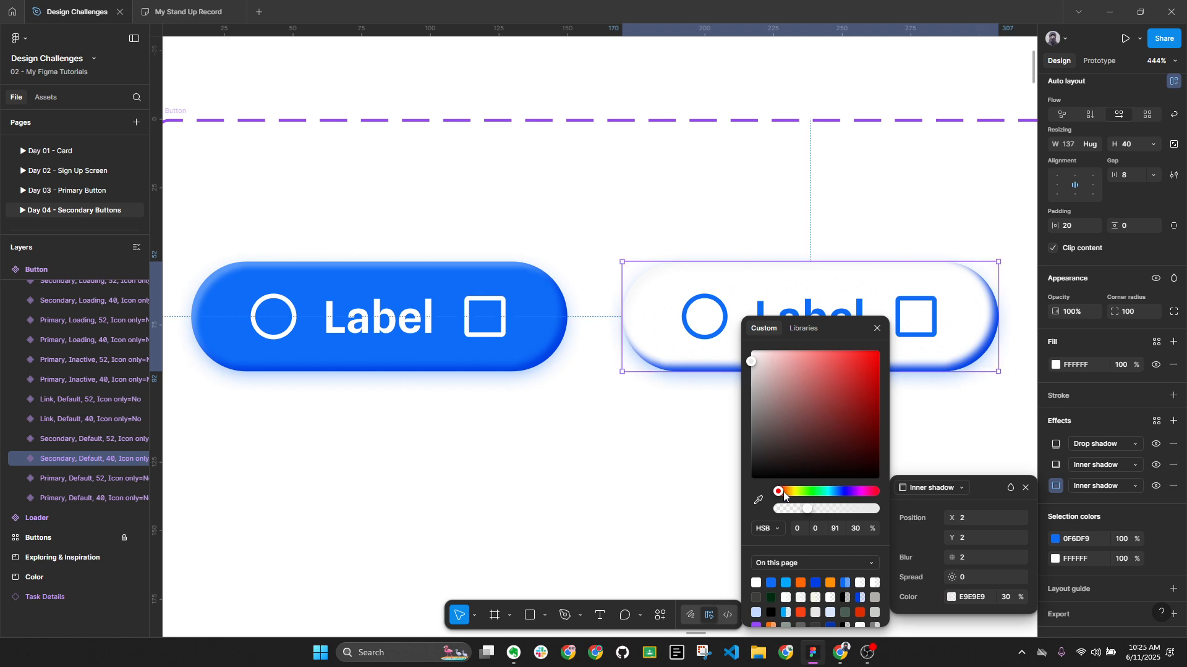
left_click_drag(783, 491, 837, 492)
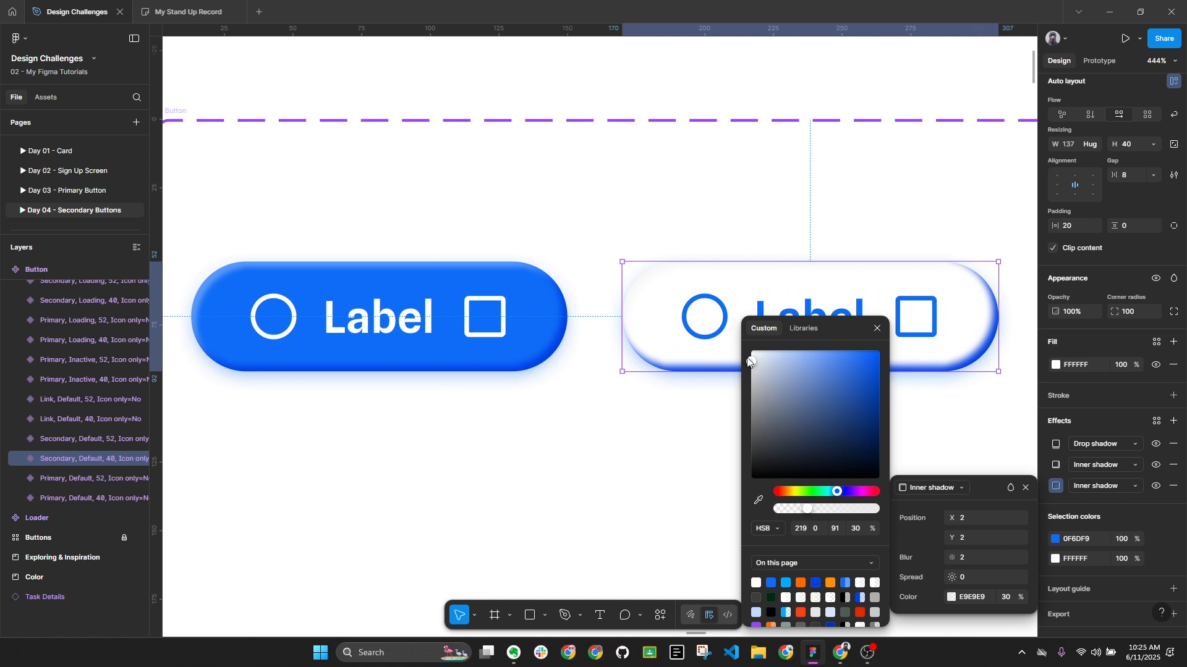
left_click_drag(748, 360, 756, 360)
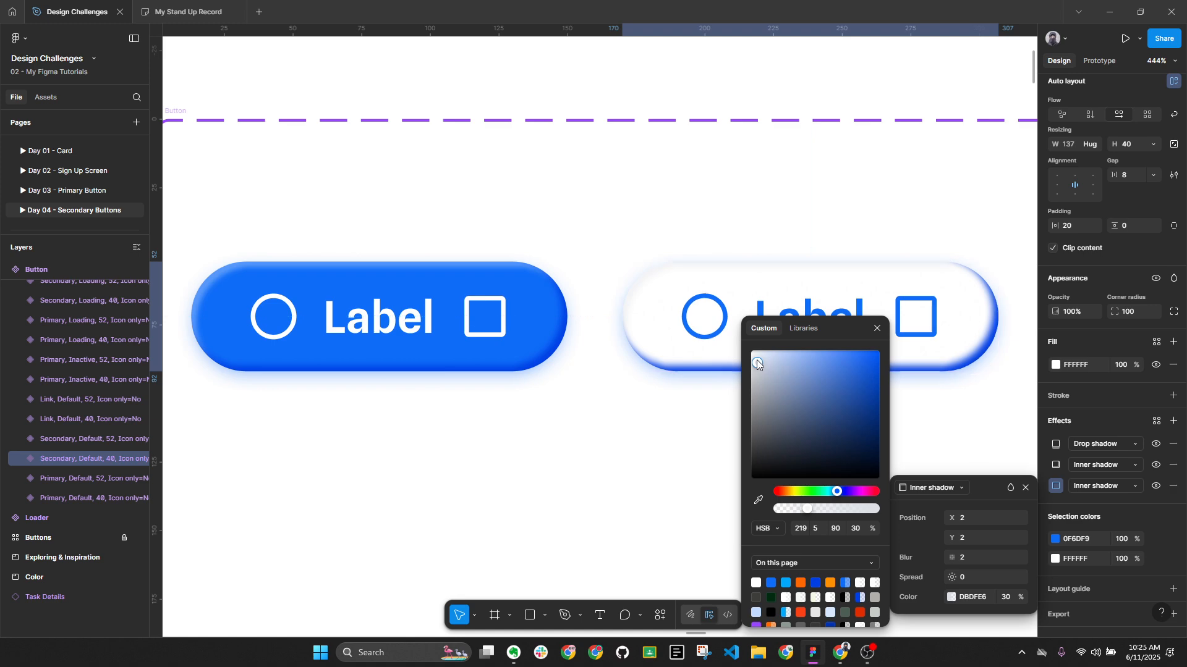
left_click(655, 444)
Recolor the default secondary 40 variant's inner shadow with the -2, -2 offset to a very light gray and check the button.
scroll(680, 402, "right", 3)
left_click(772, 328)
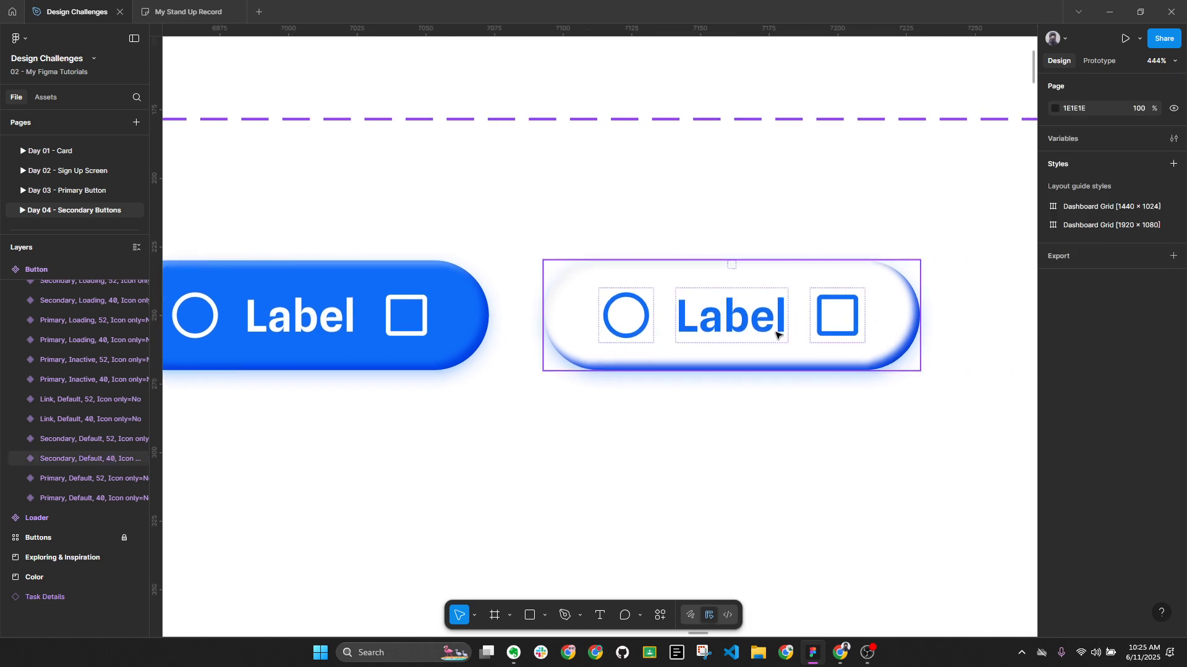
scroll(1100, 524, "down", 3)
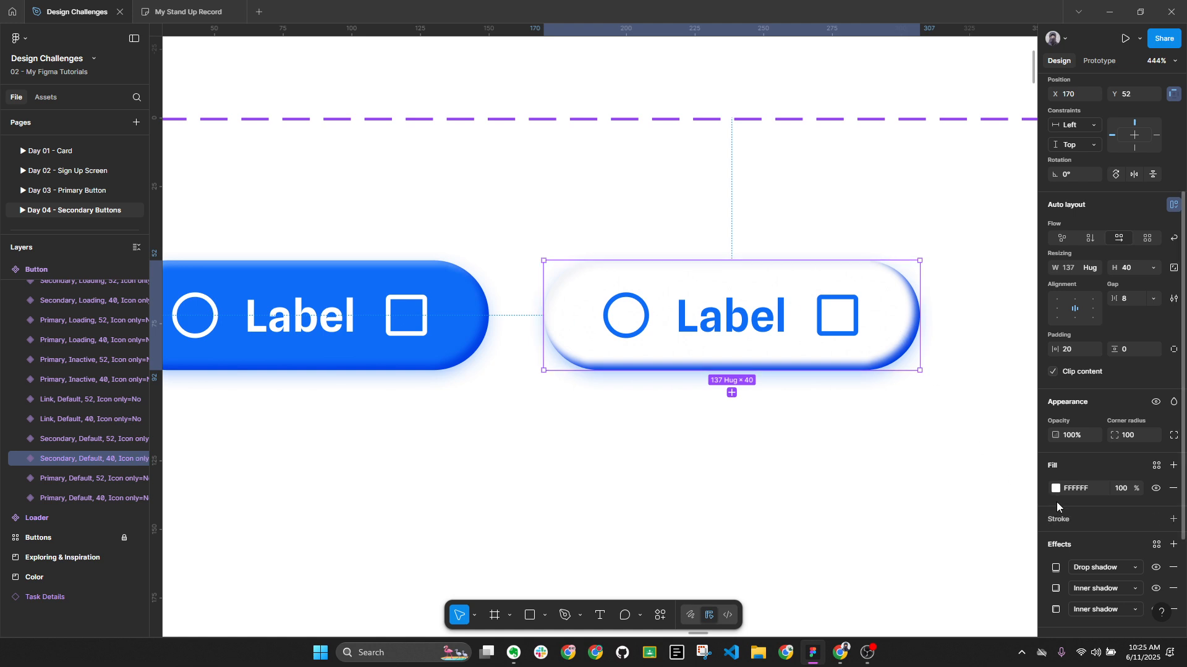
scroll(1055, 502, "down", 2)
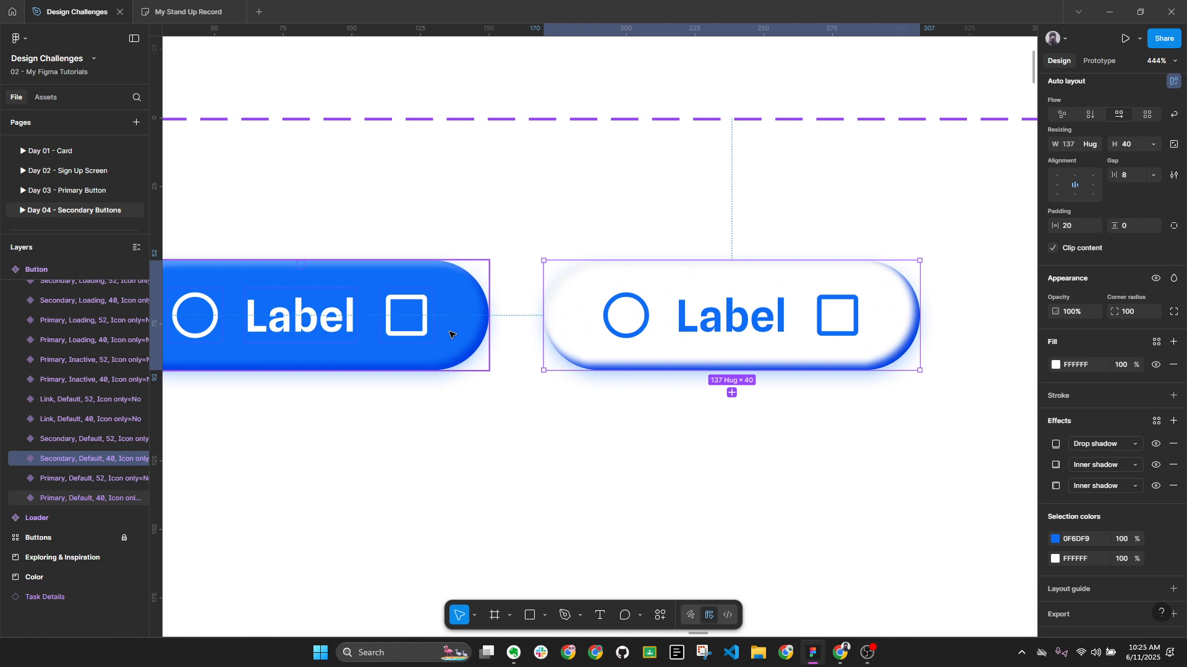
key("alt+l")
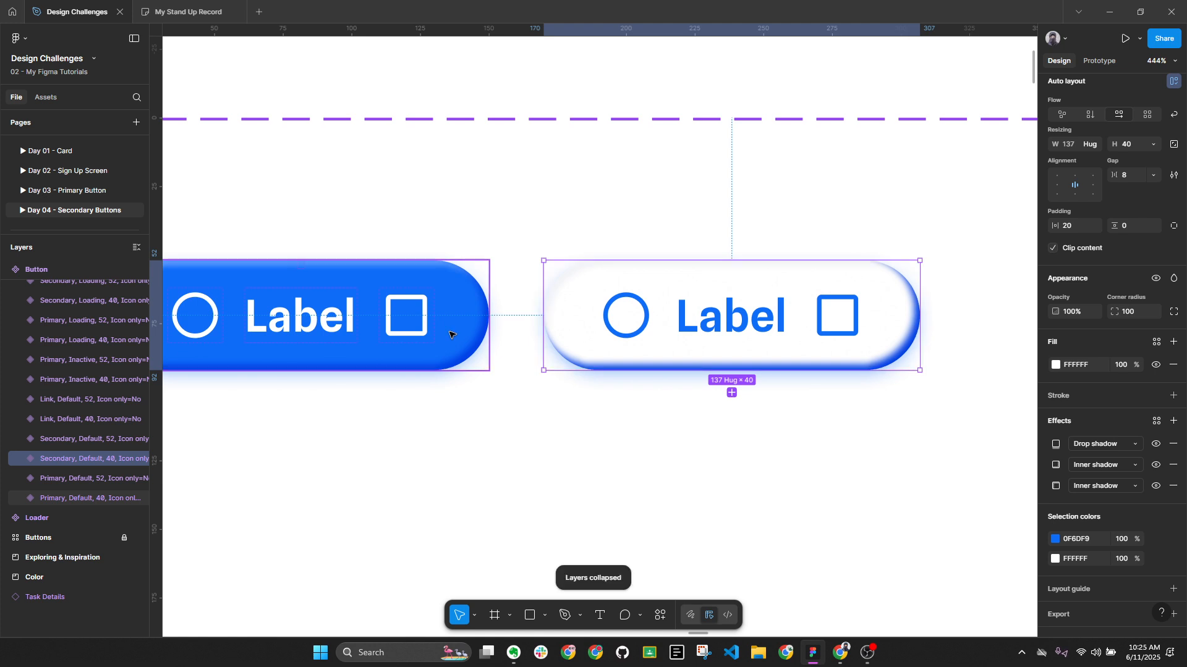
left_click(1055, 464)
left_click(951, 576)
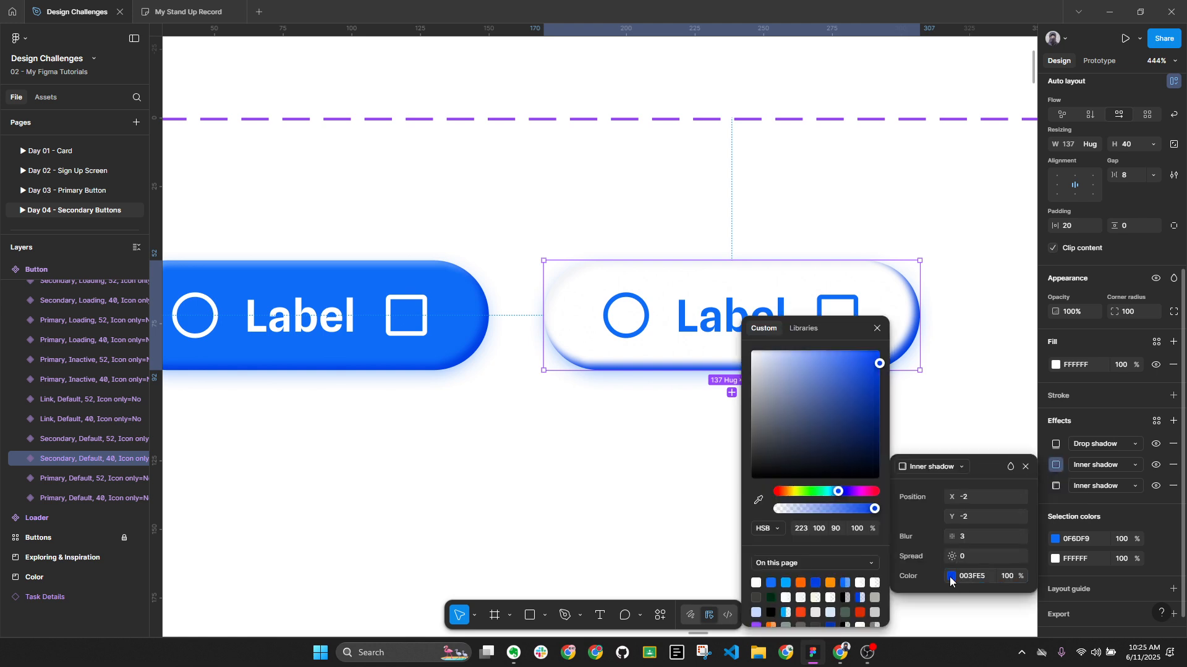
mouse_move(765, 369)
left_mouse_down()
mouse_move(740, 385)
mouse_move(733, 370)
mouse_move(755, 365)
left_mouse_up()
left_click(625, 406)
scroll(625, 406, "down", 1)
left_click_drag(805, 427, 708, 422)
scroll(711, 385, "up", 3)
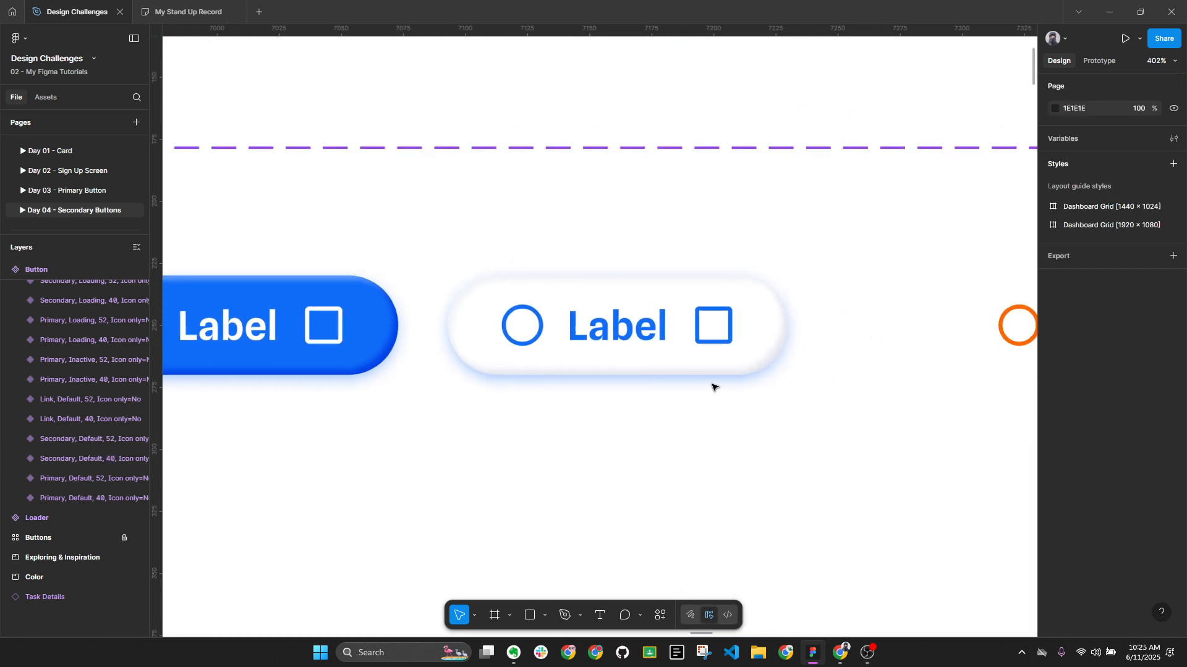
Preview the default secondary 40 variant without its drop shadow, restore the shadow and recolor it to a muted gray-blue.
left_click(798, 332)
scroll(1088, 514, "down", 5)
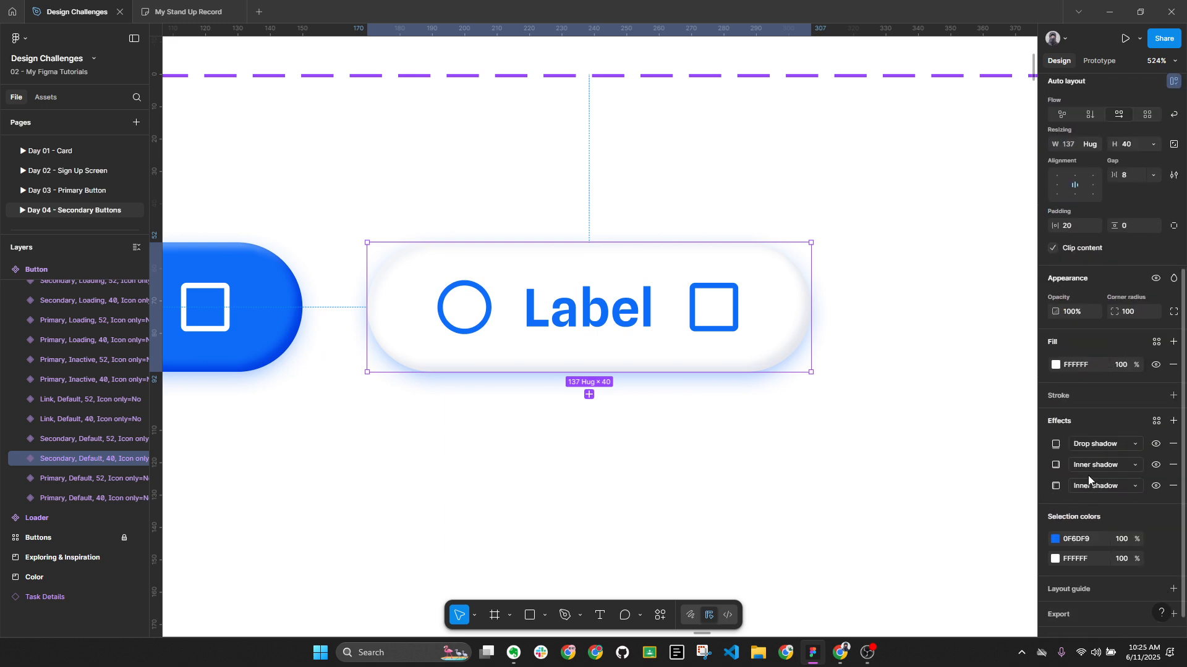
left_click(1156, 444)
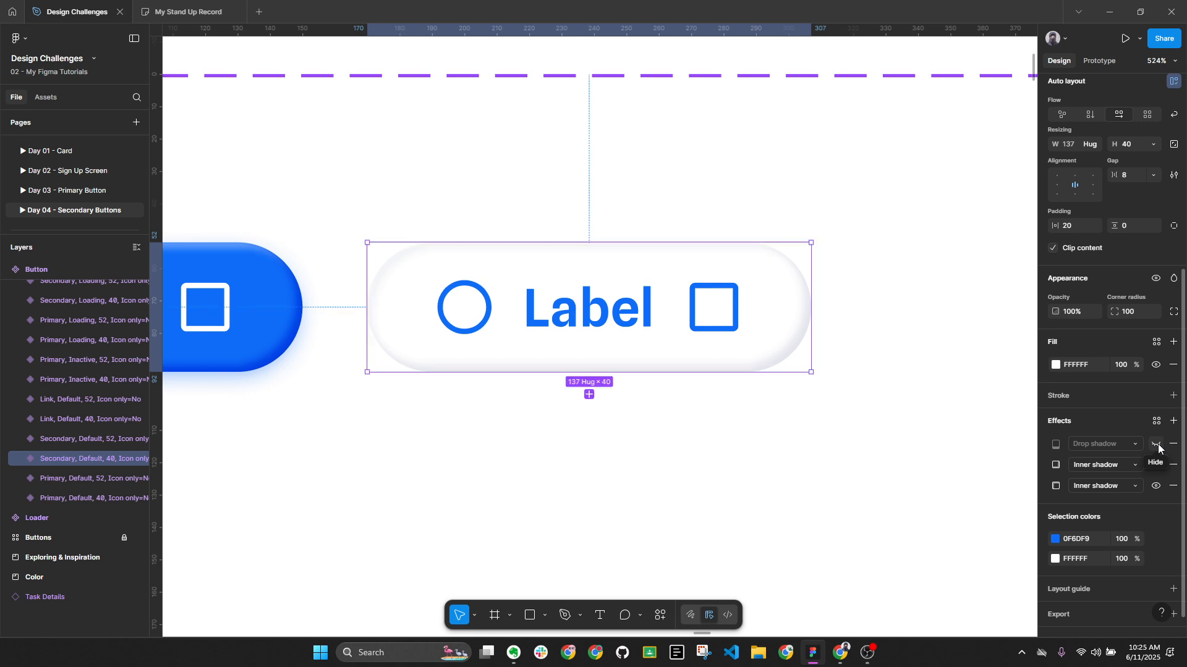
left_click(1157, 445)
left_click(1056, 446)
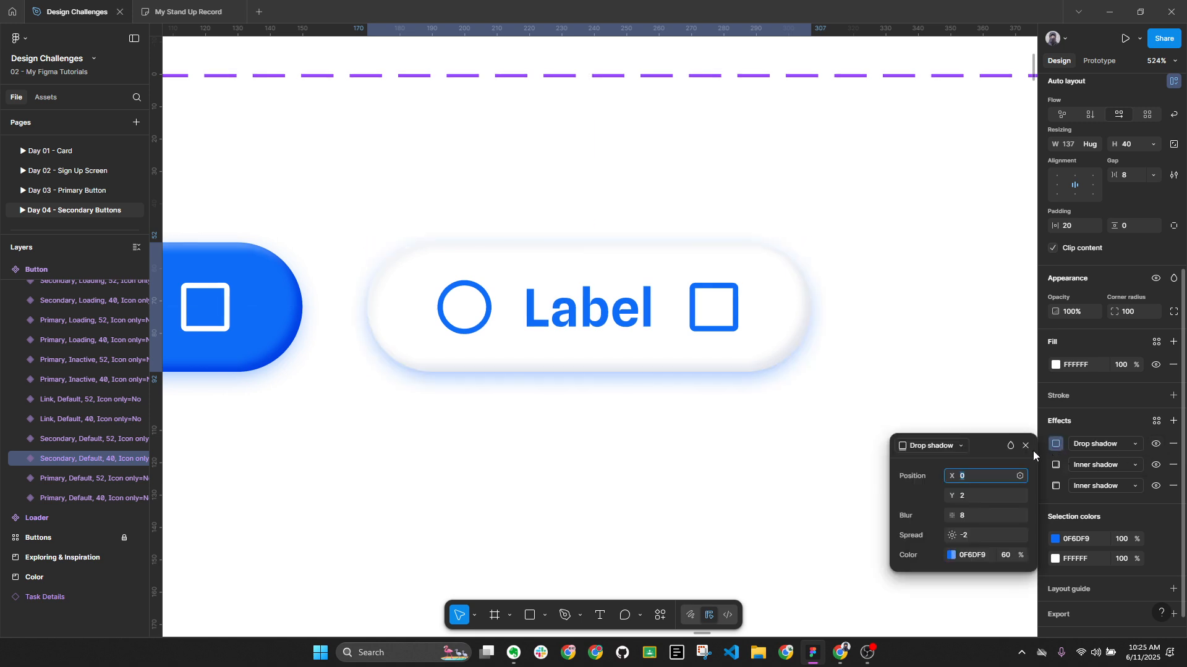
left_click(947, 554)
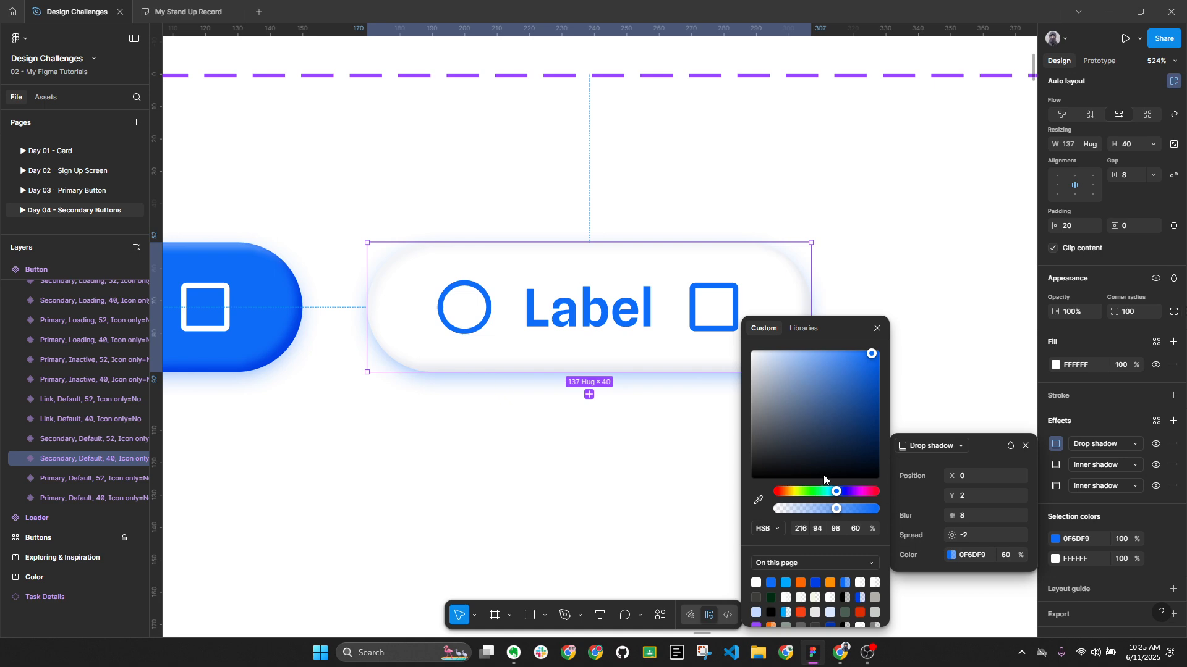
left_click_drag(774, 376, 728, 373)
left_click(659, 439)
scroll(689, 418, "down", 5)
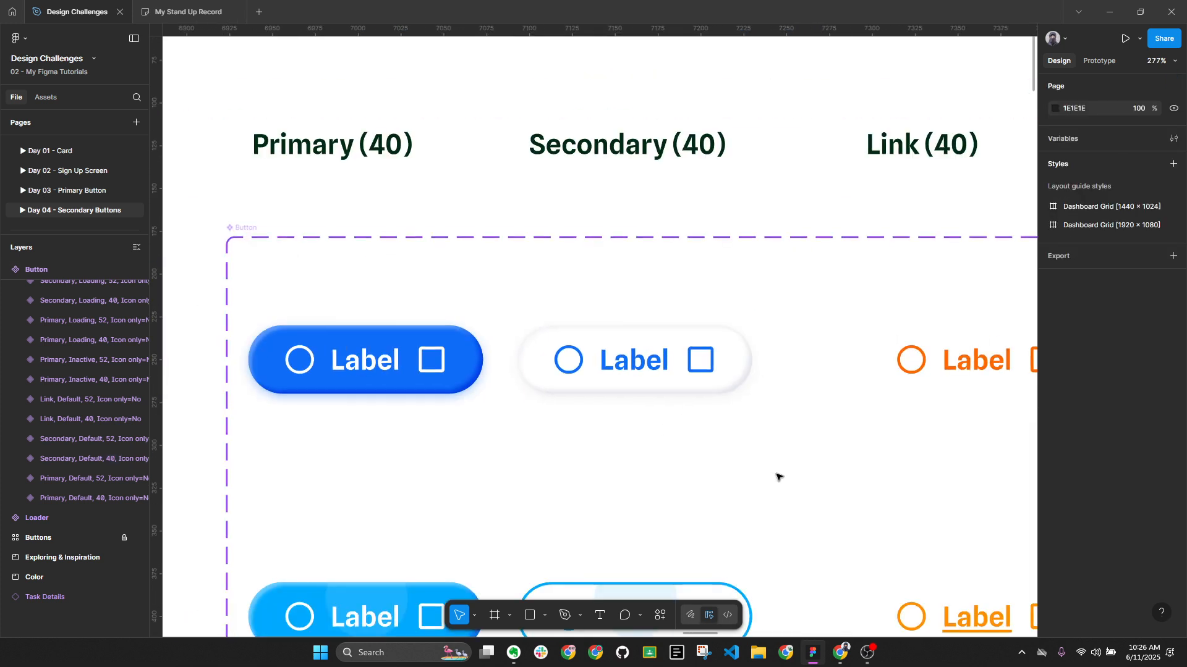
Compare the default secondary and primary 40 variants and inspect the primary's drop shadow and first inner shadow settings.
key("alt+l")
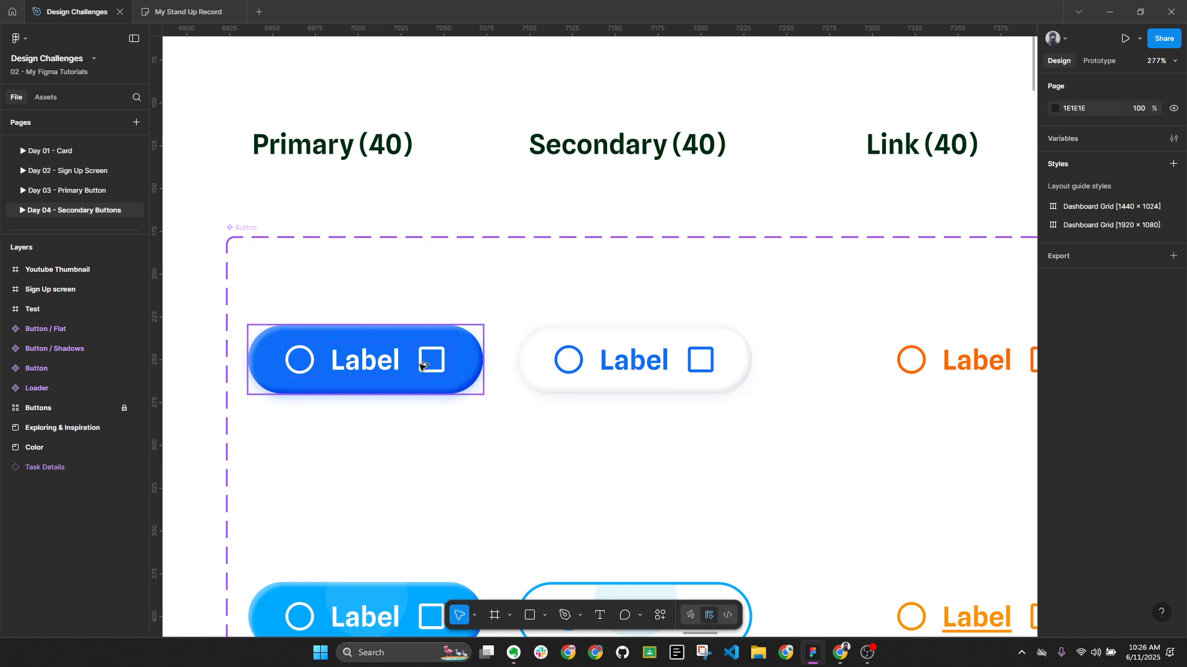
key("alt+l")
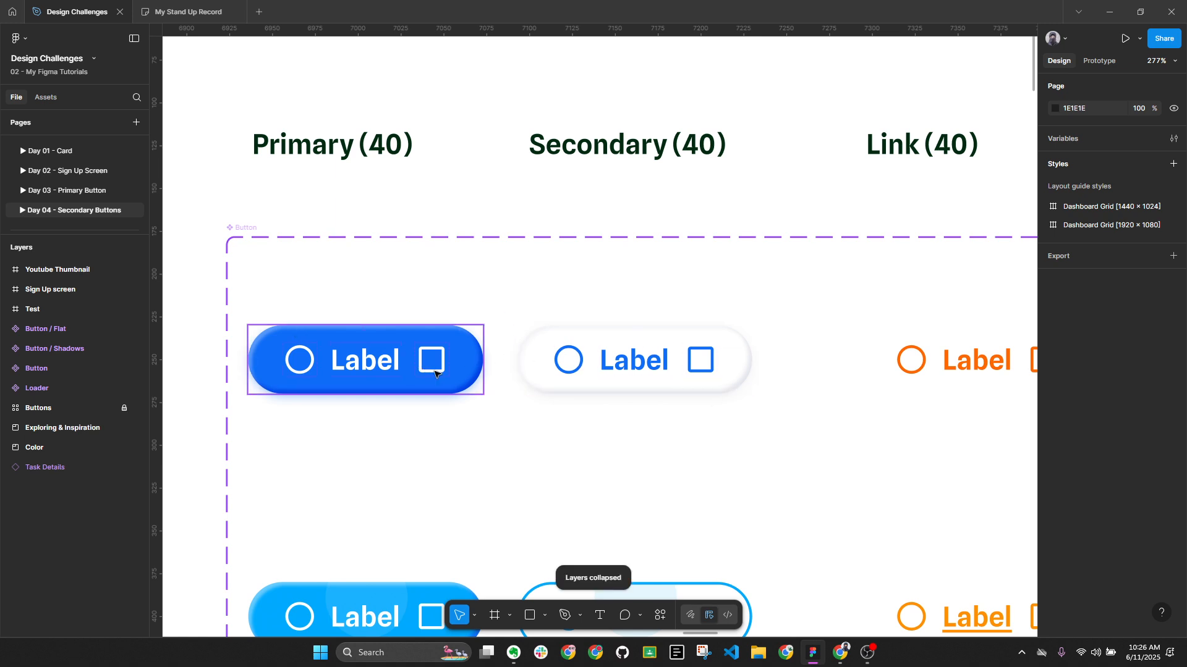
left_click(550, 346)
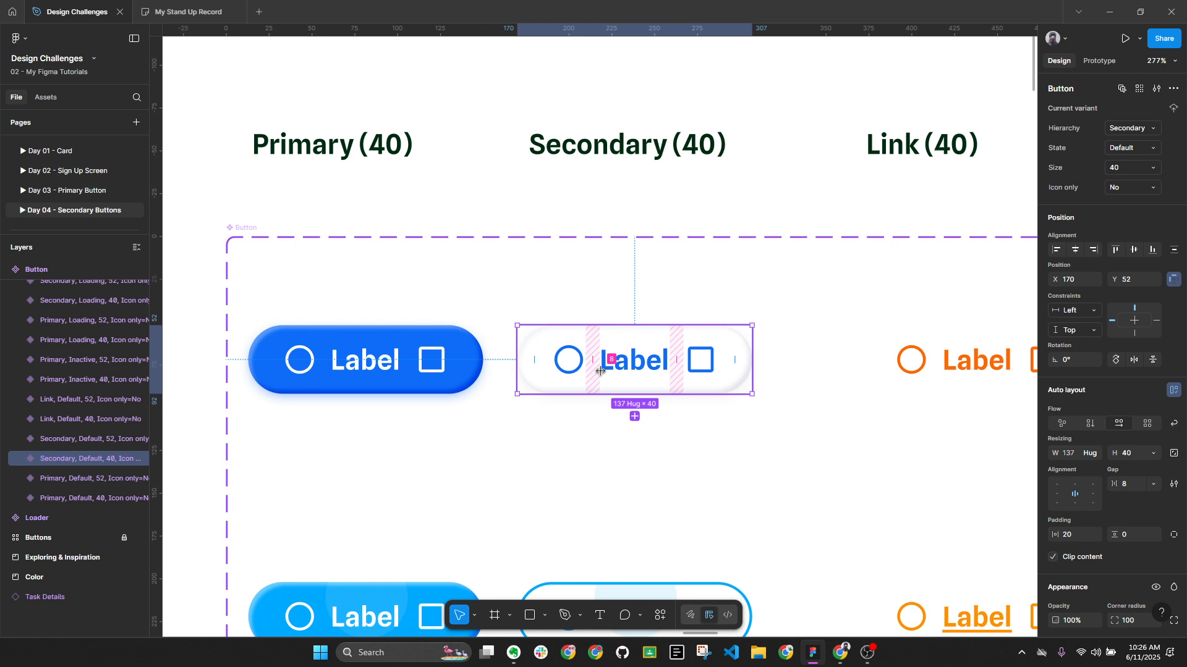
left_click(432, 359)
scroll(1112, 464, "down", 5)
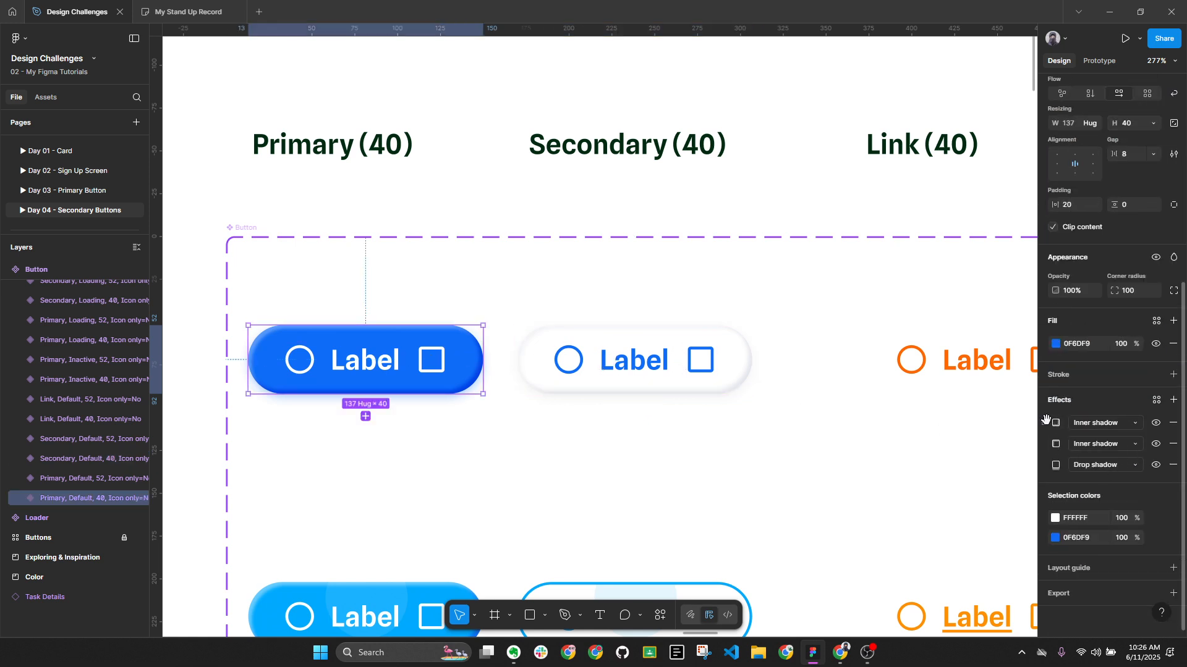
left_click(1051, 469)
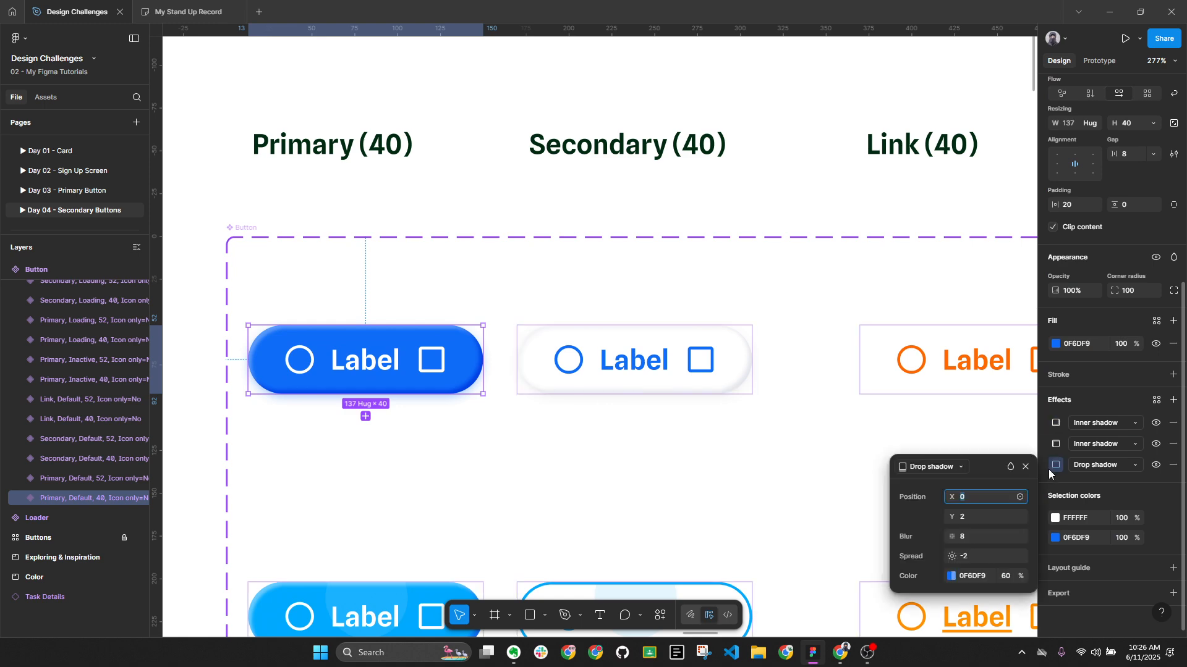
left_click(1053, 425)
Replace the default secondary 40 variant's three recolored shadows with the primary 40 variant's original inner shadows and drop shadow.
left_click(1040, 419)
left_click(1040, 419)
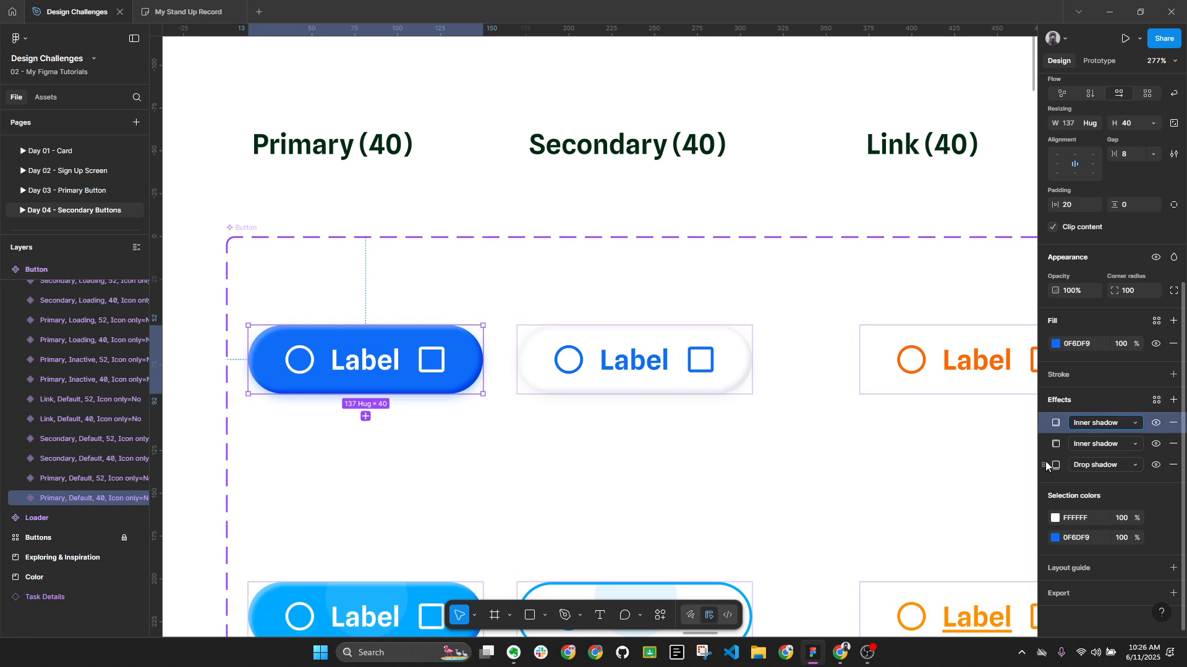
left_click(1044, 467, "shift")
left_click(703, 366)
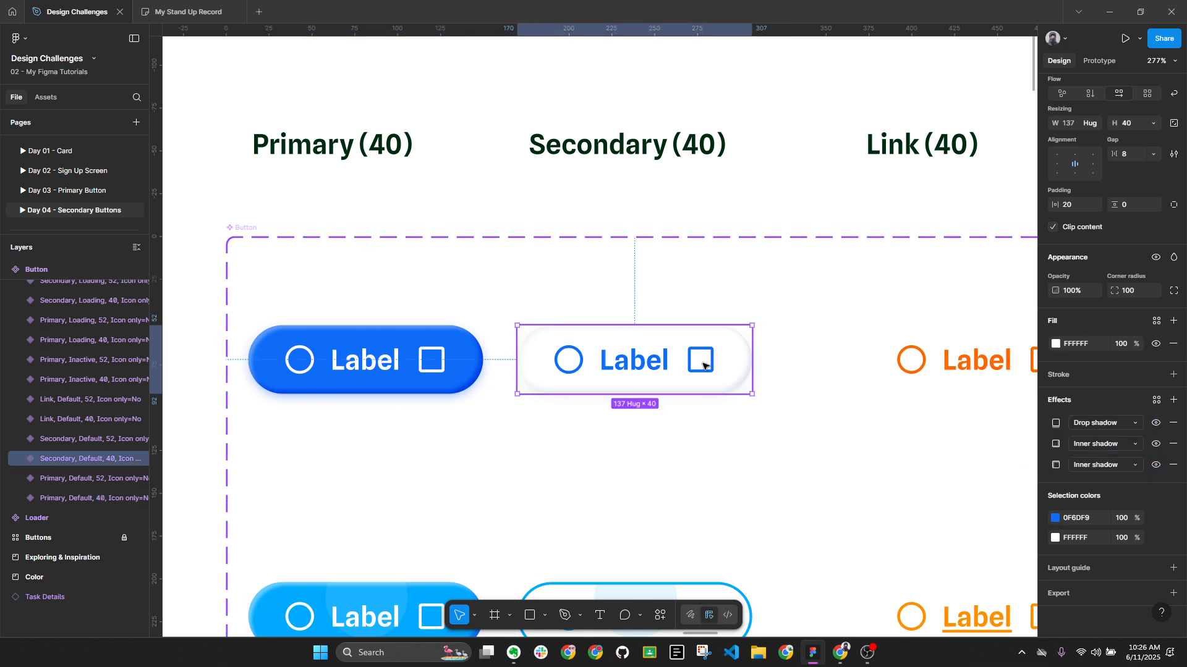
left_click(1173, 423)
left_click(1172, 424)
left_click(1173, 423)
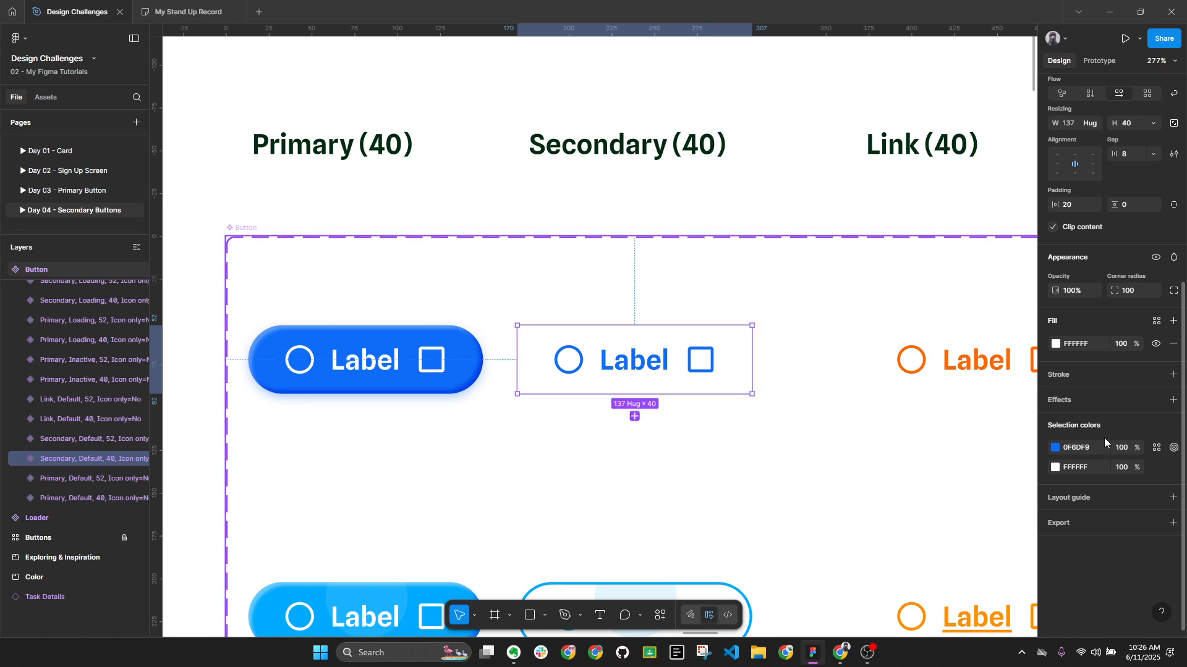
key("ctrl+z")
key("ctrl+z")
key("ctrl+z")
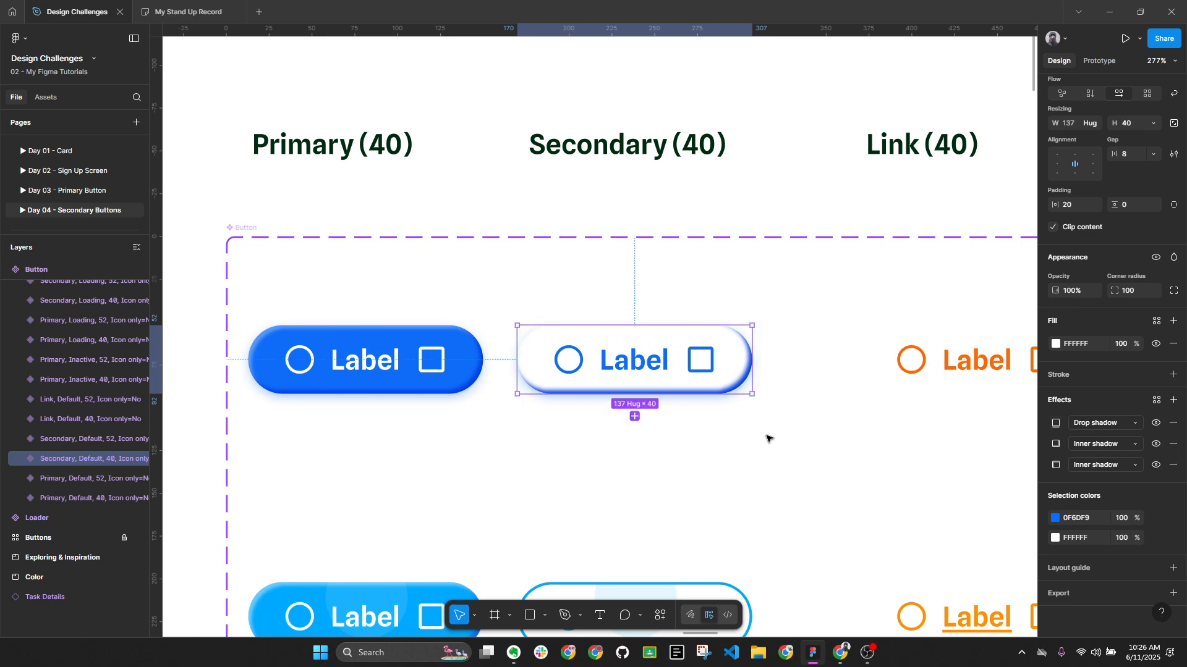
Look over the Button set and examine the Gray, Primary and Secondary swatches in the Color frame.
left_click(834, 397)
scroll(847, 426, "down", 5)
scroll(847, 432, "down", 8)
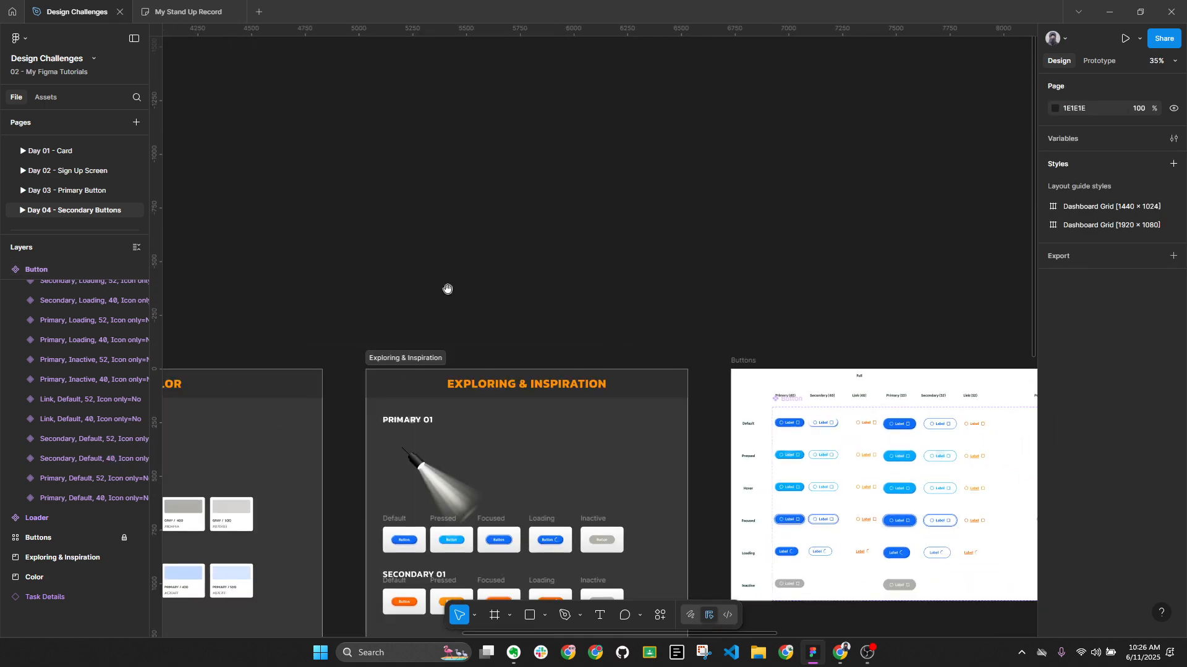
left_click_drag(448, 288, 303, 202)
scroll(752, 375, "up", 1)
scroll(735, 370, "up", 5)
scroll(618, 330, "down", 4)
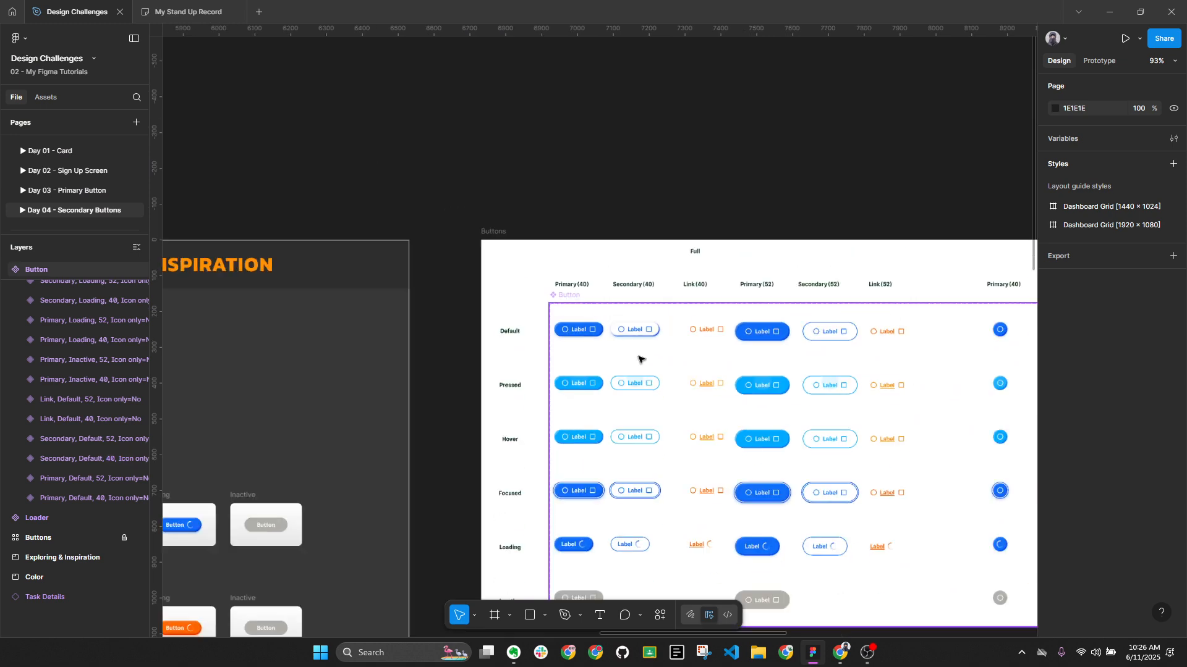
left_click_drag(548, 333, 1053, 305)
left_click_drag(414, 372, 788, 281)
scroll(572, 453, "up", 5)
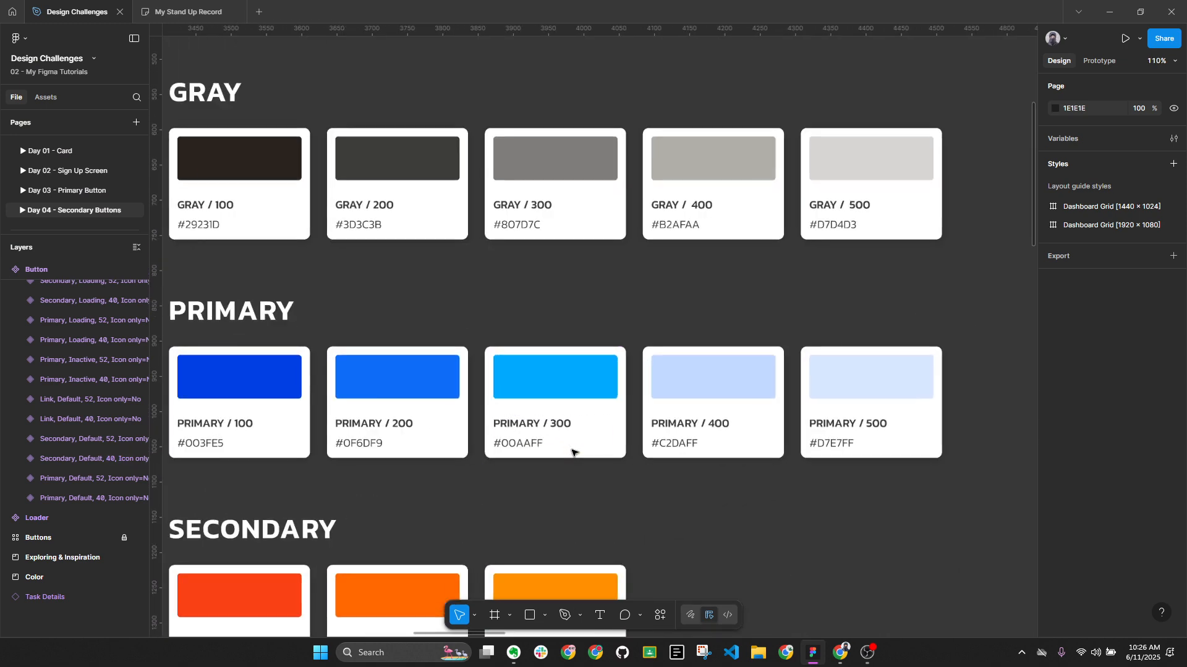
left_click_drag(596, 416, 708, 370)
left_click_drag(832, 373, 774, 354)
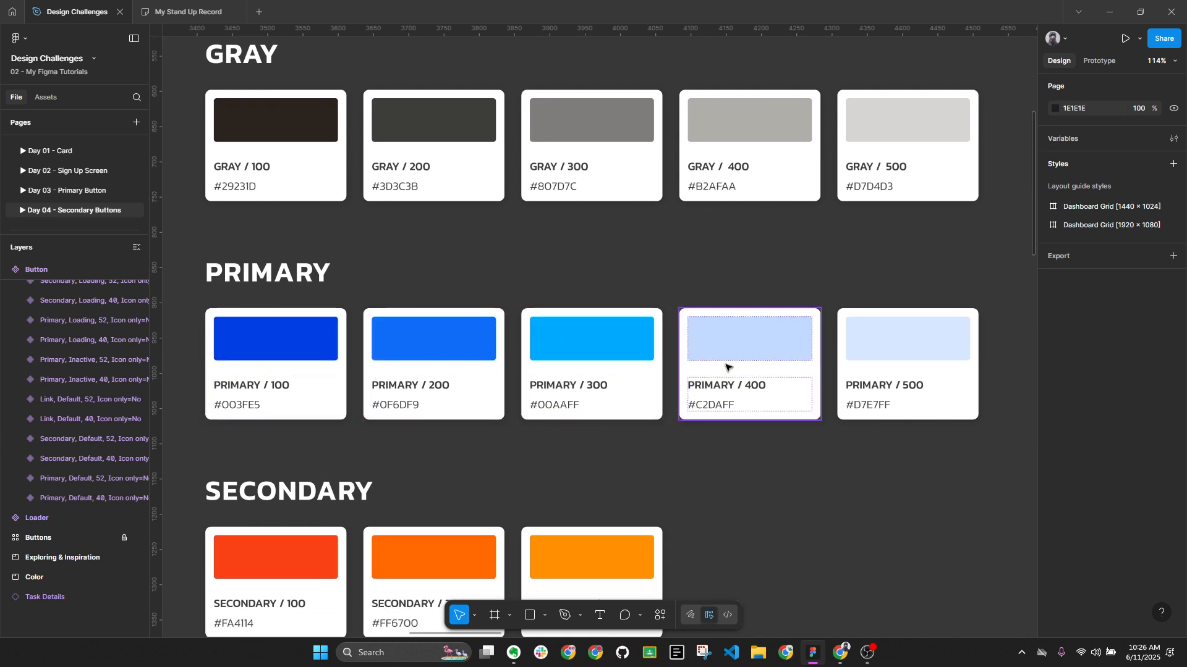
scroll(745, 346, "right", 1)
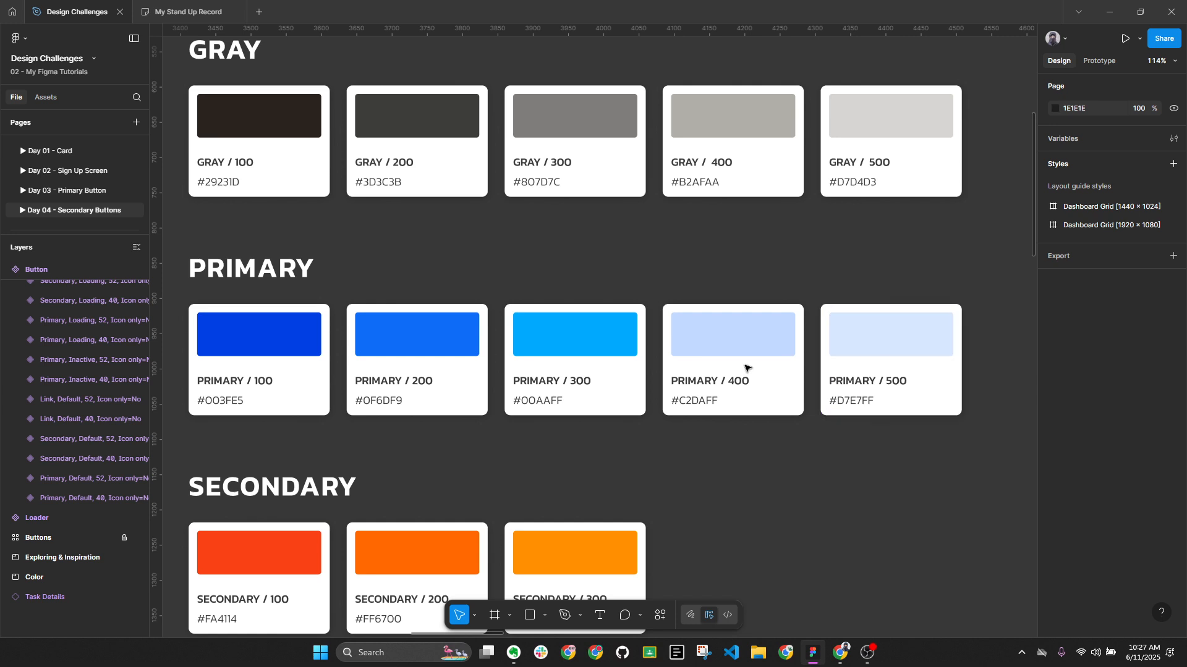
Inspect the fill colors of the Primary / 300 and Primary / 500 swatches in the color picker.
left_click(574, 334)
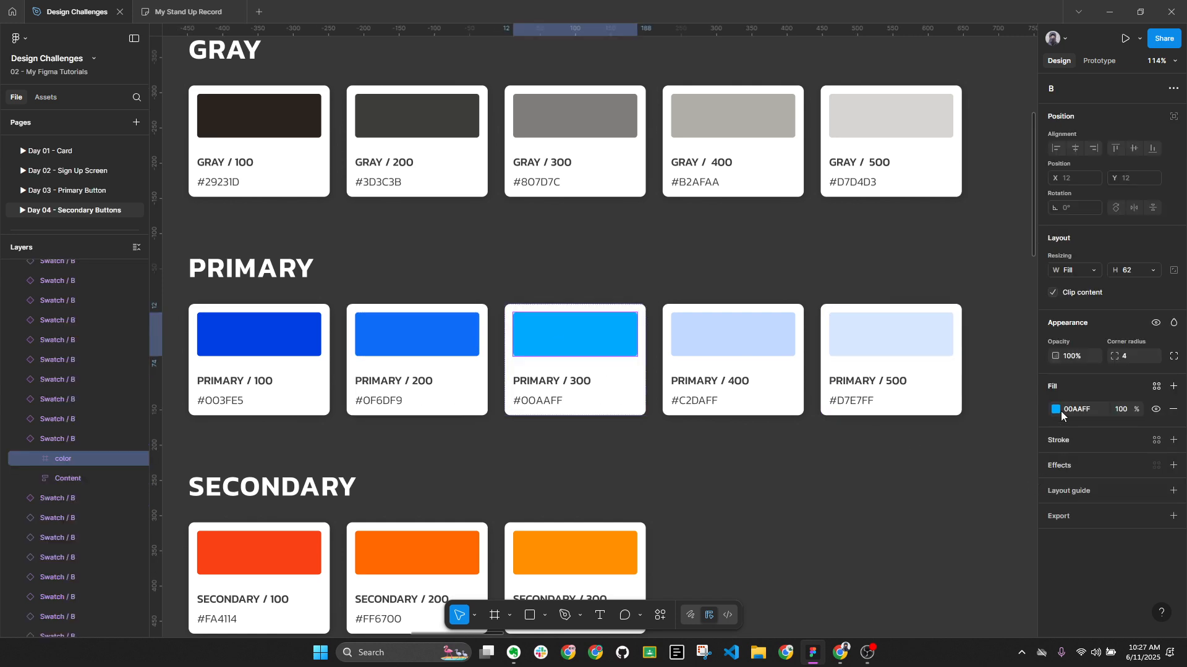
left_click(1055, 409)
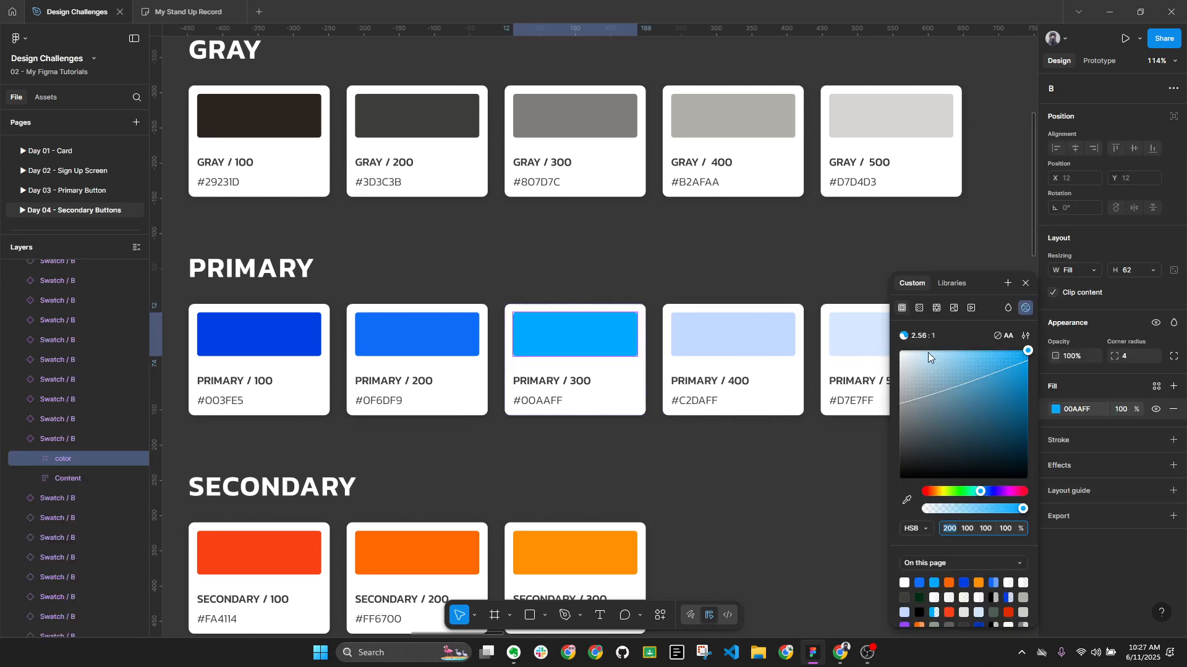
left_click(717, 529)
scroll(853, 352, "right", 1)
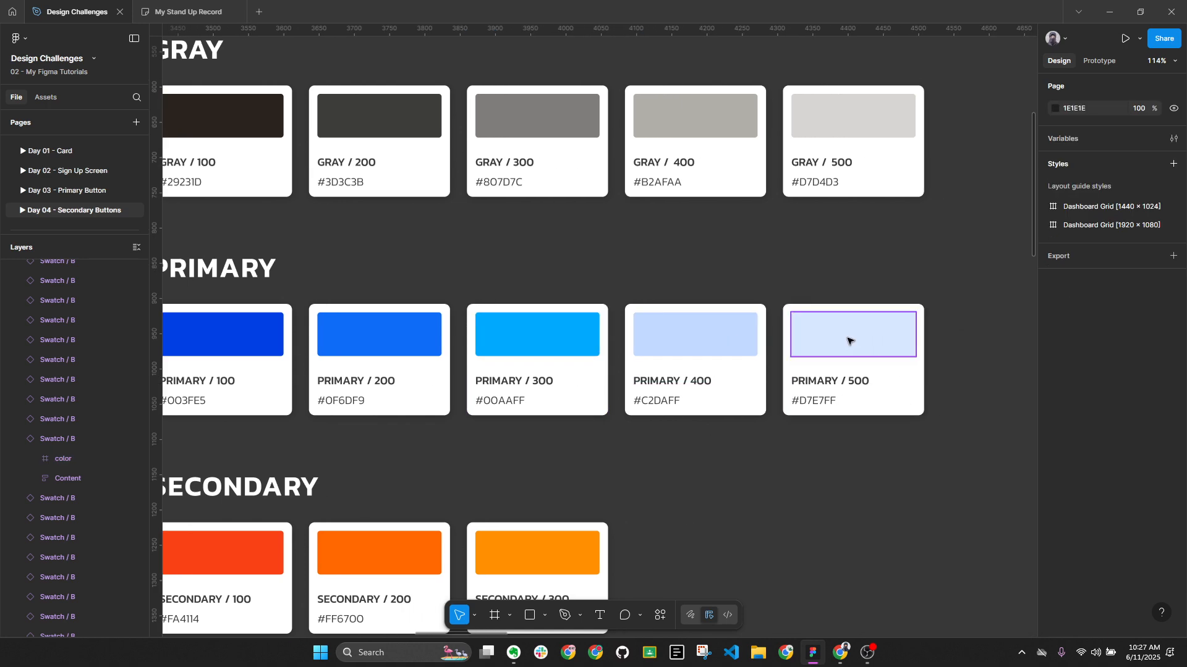
left_click(847, 339)
left_click(1050, 409)
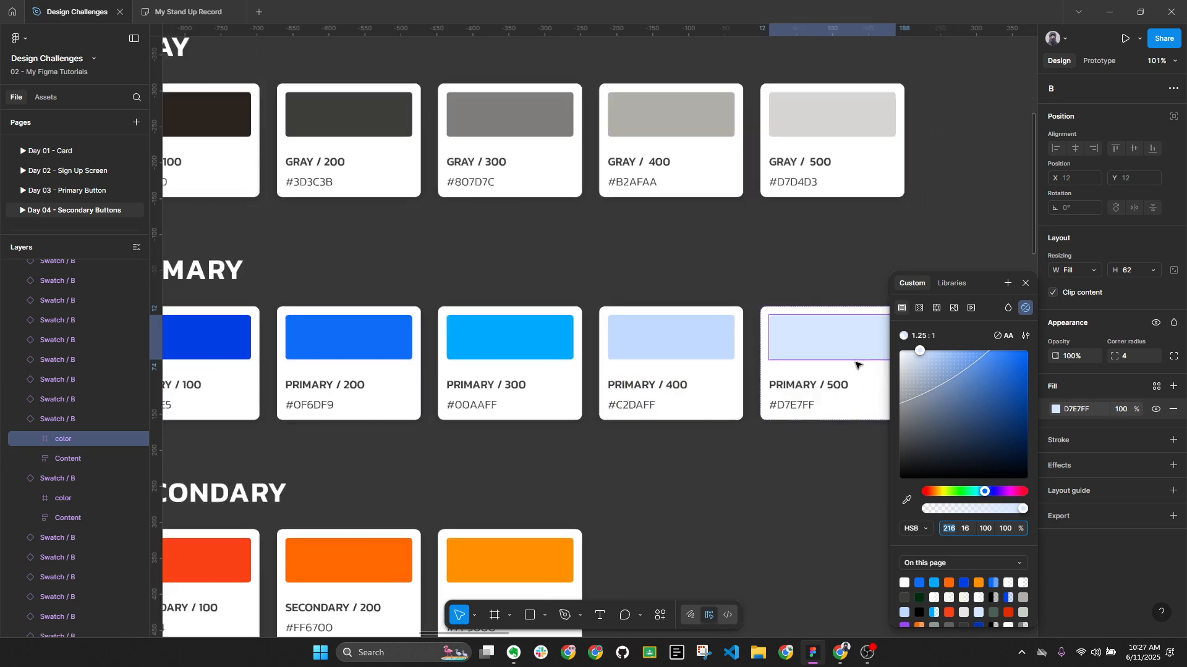
scroll(861, 365, "up", 3)
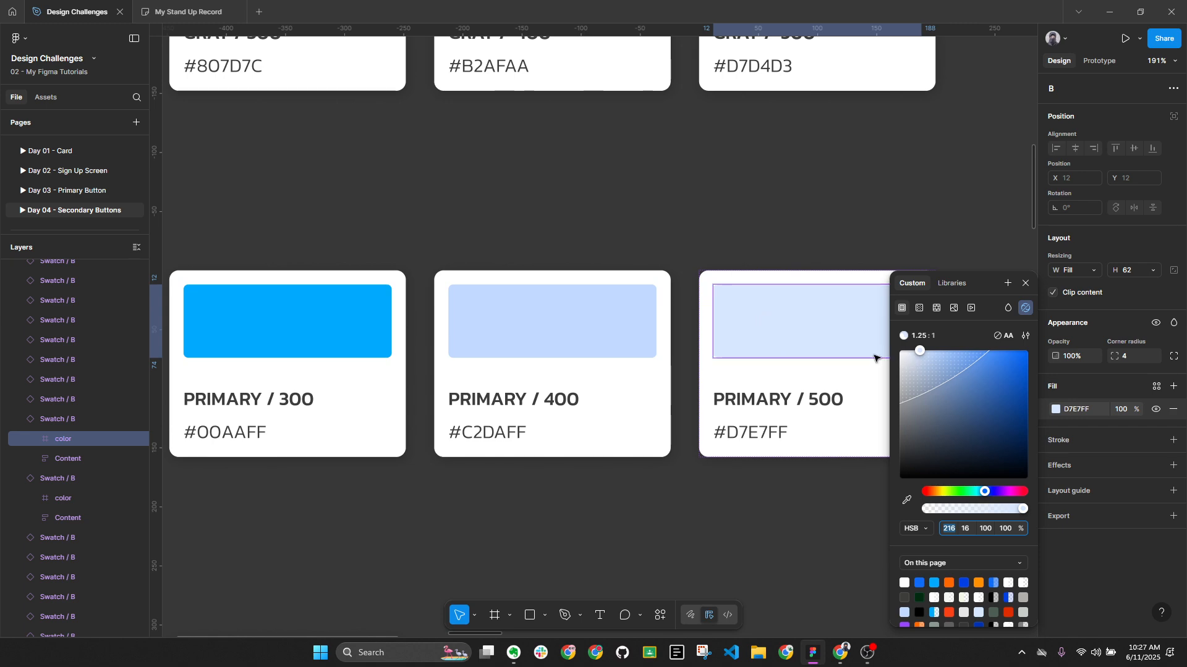
Inspect the Primary / 400 swatch's fill in the color picker and collapse the expanded layers.
left_click(576, 321)
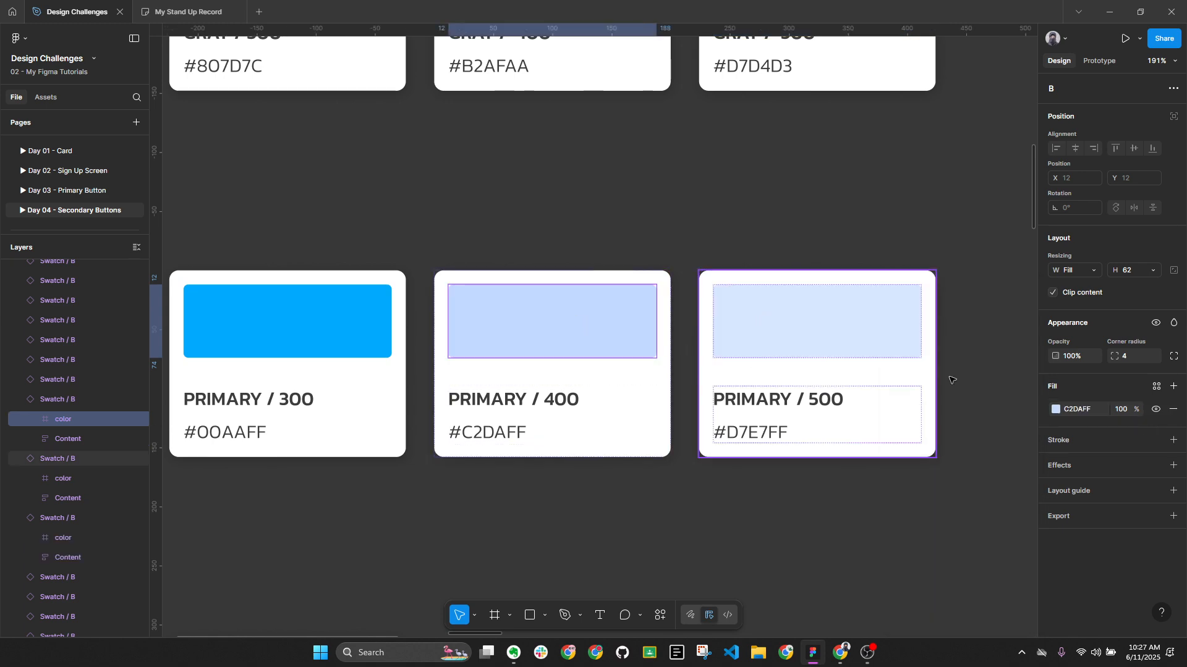
left_click(1055, 409)
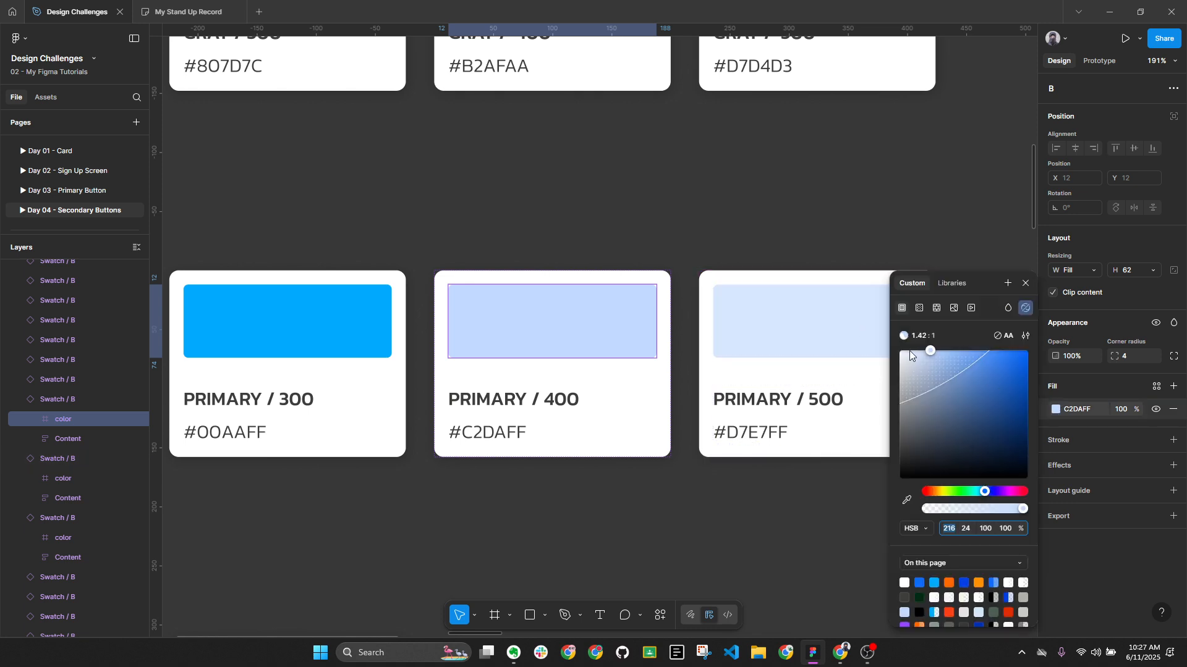
left_click(798, 480)
scroll(806, 451, "down", 3)
left_click_drag(652, 499, 721, 453)
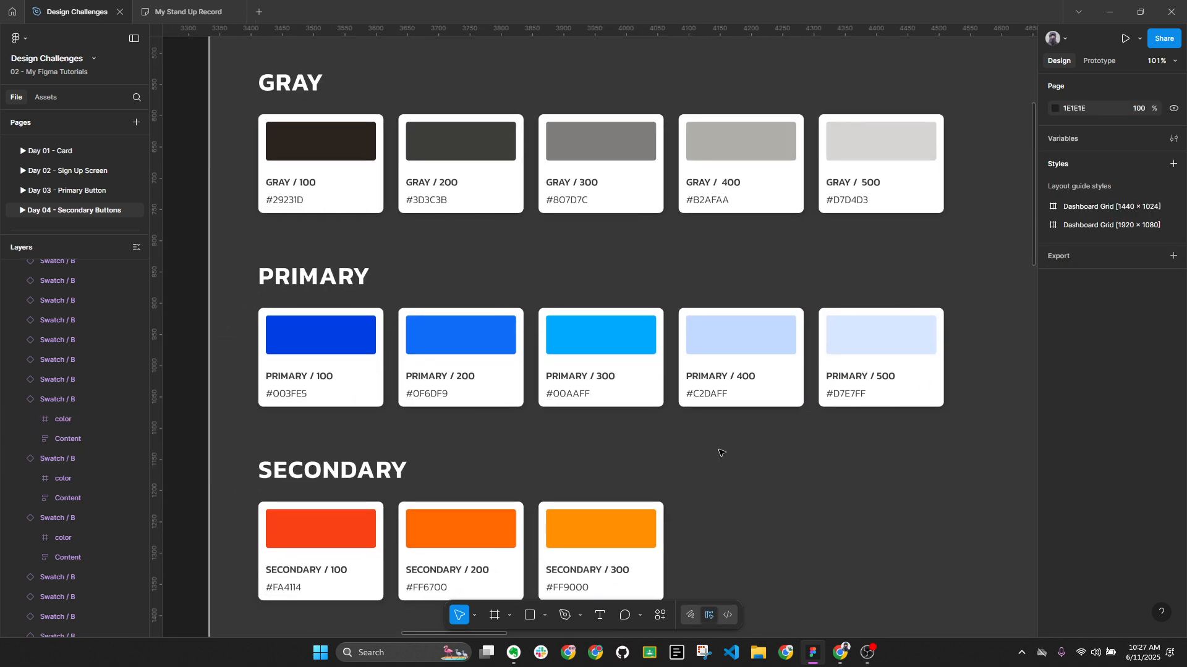
key("alt+l")
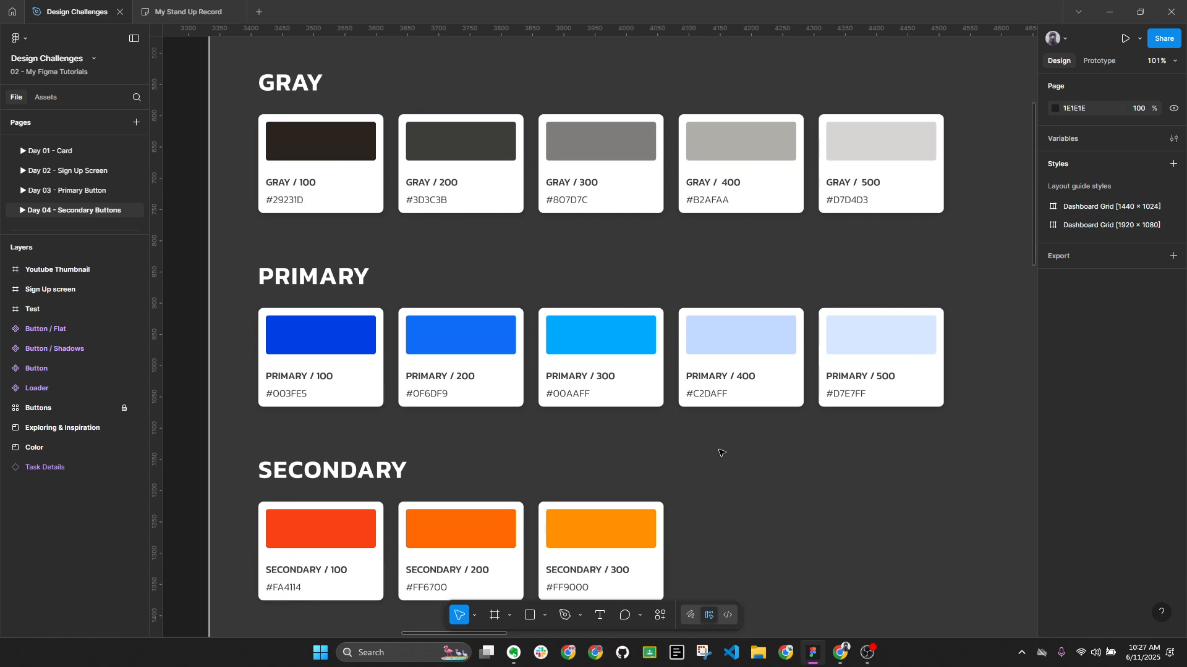
Inspect the fill colors of the Primary / 200 and Primary / 300 swatches in the color picker.
scroll(375, 340, "up", 1)
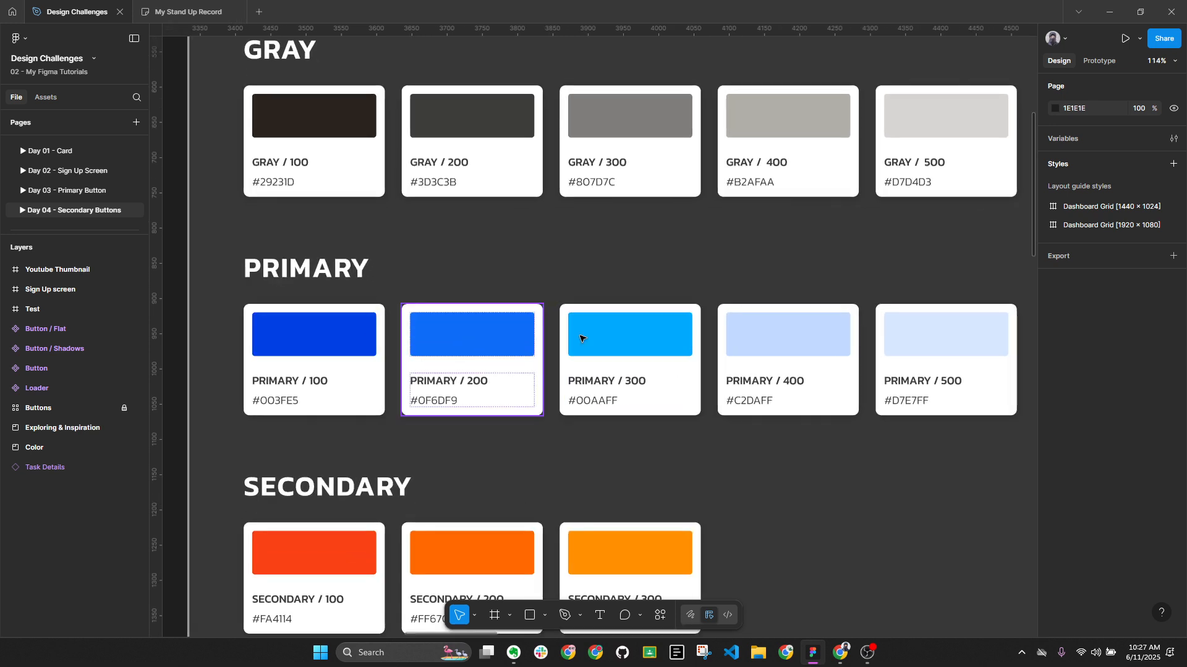
left_click(519, 339)
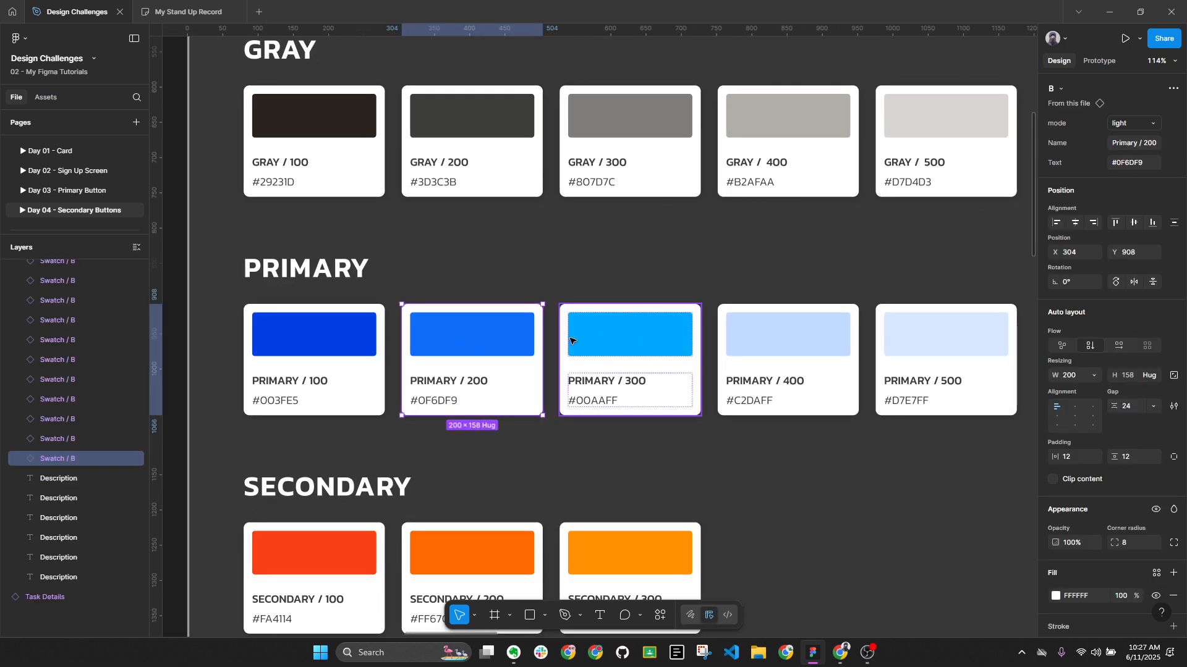
left_click(514, 350)
left_click(1055, 409)
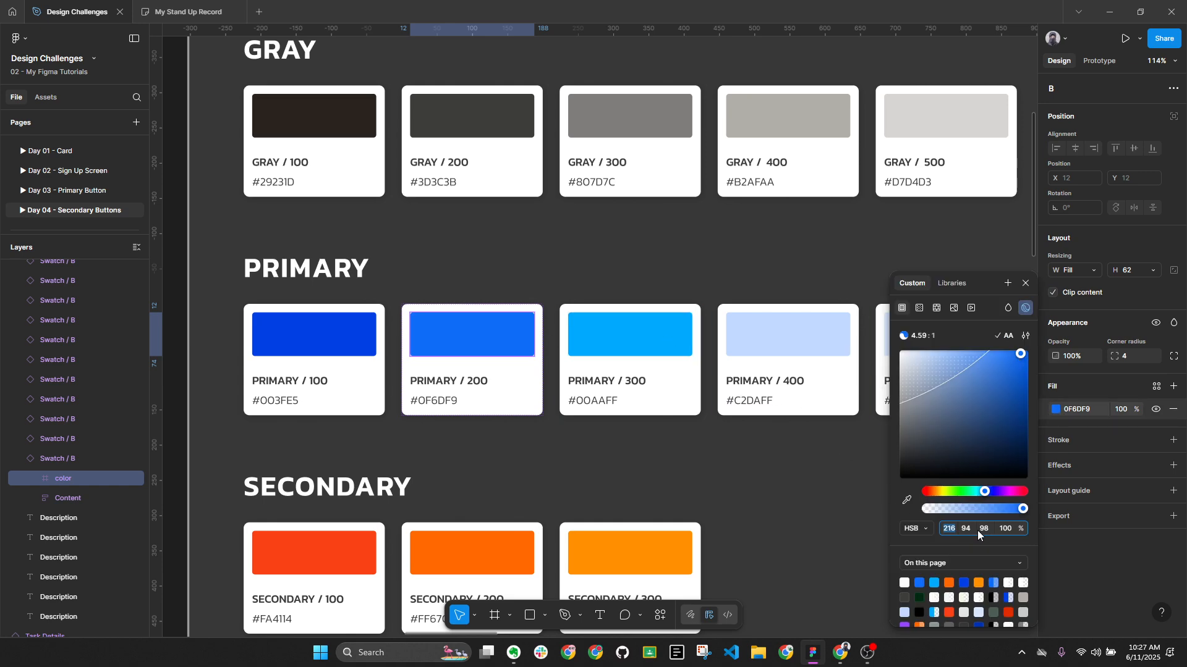
left_click(629, 334)
left_click(1054, 410)
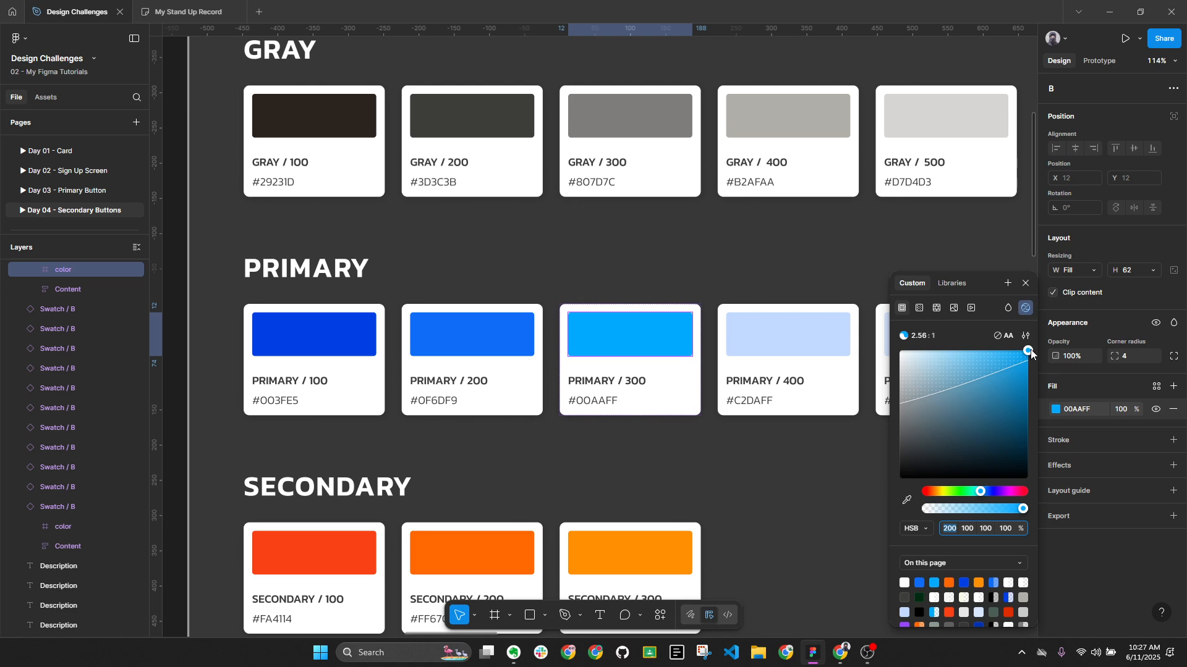
left_click(762, 437)
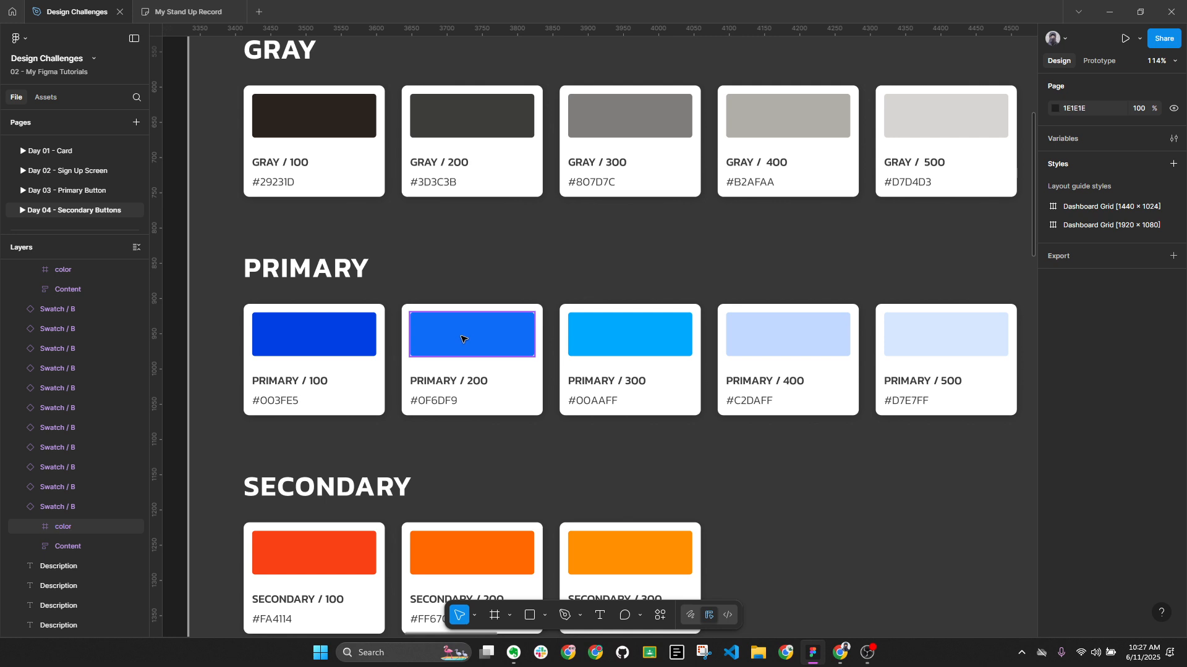
left_click(503, 337)
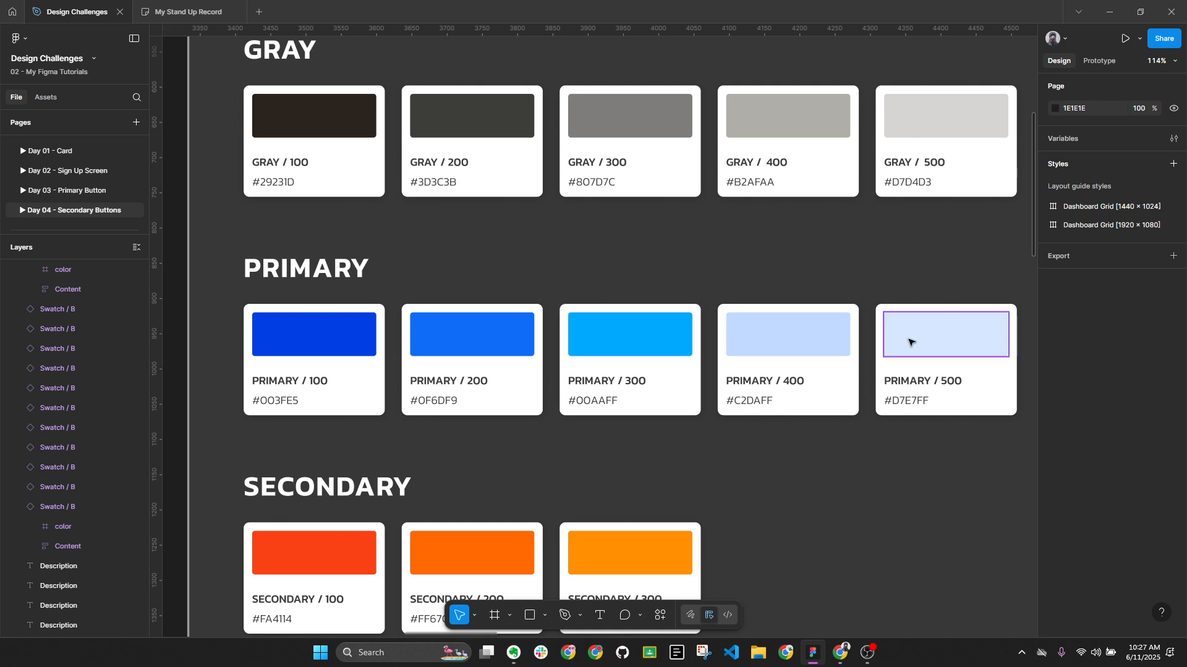
left_click(483, 345)
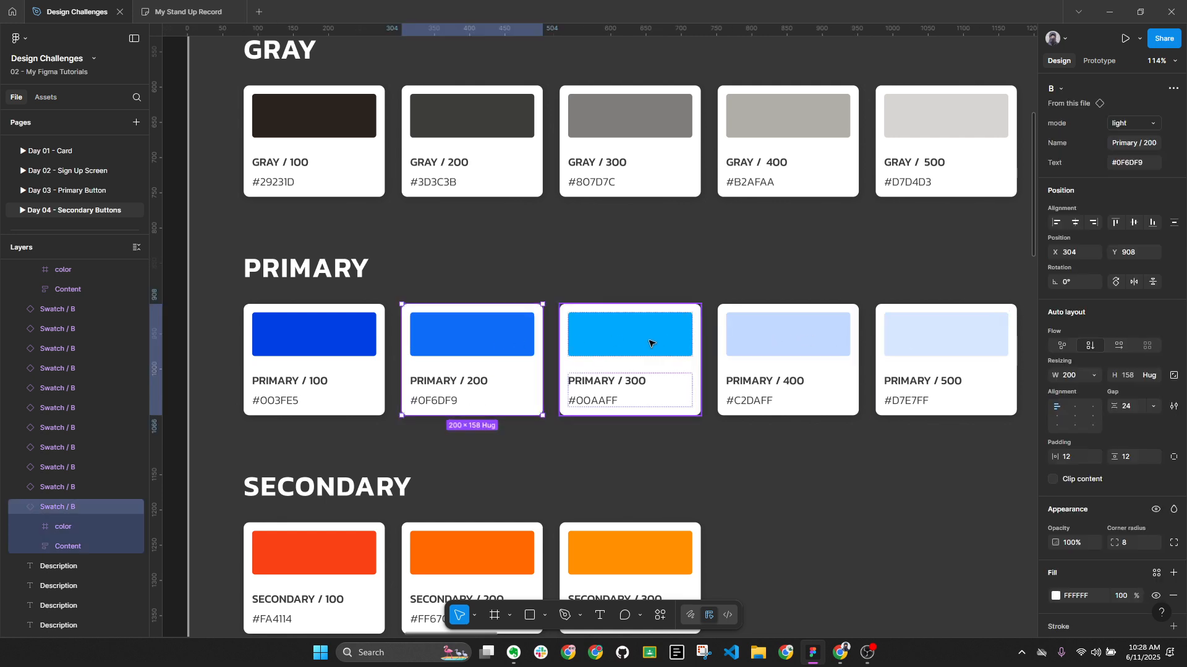
left_click(648, 344)
key("alt+l")
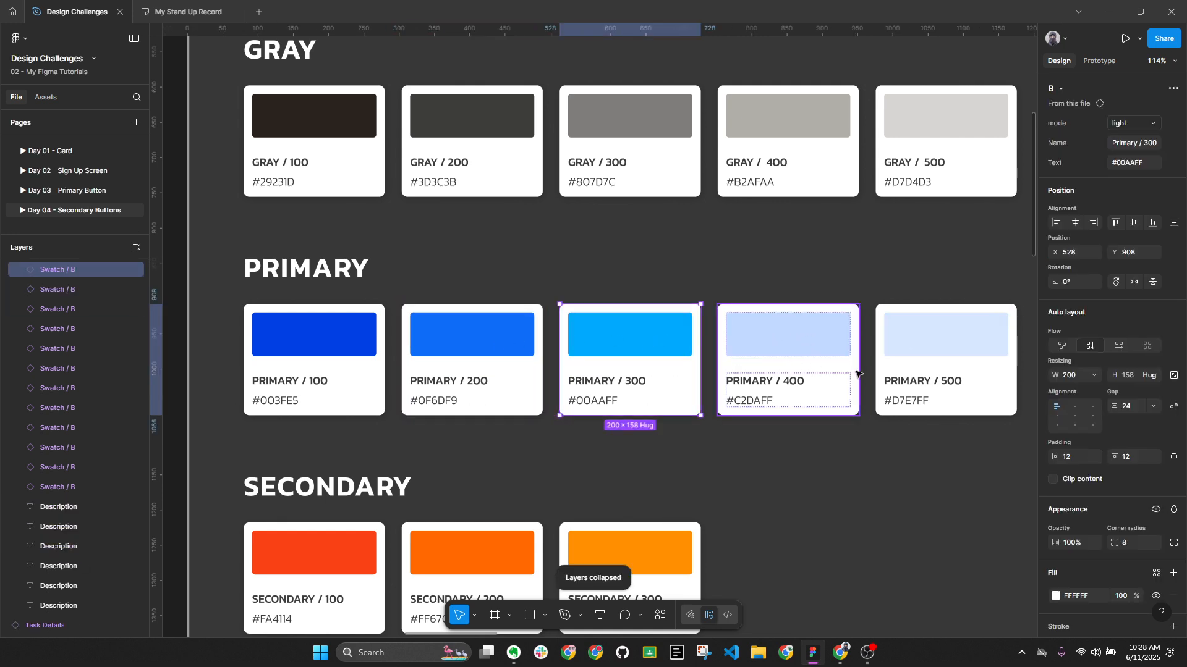
Copy the Primary / 400 and Primary / 500 swatches and paste them on the empty canvas above the Buttons frame.
left_click(813, 351)
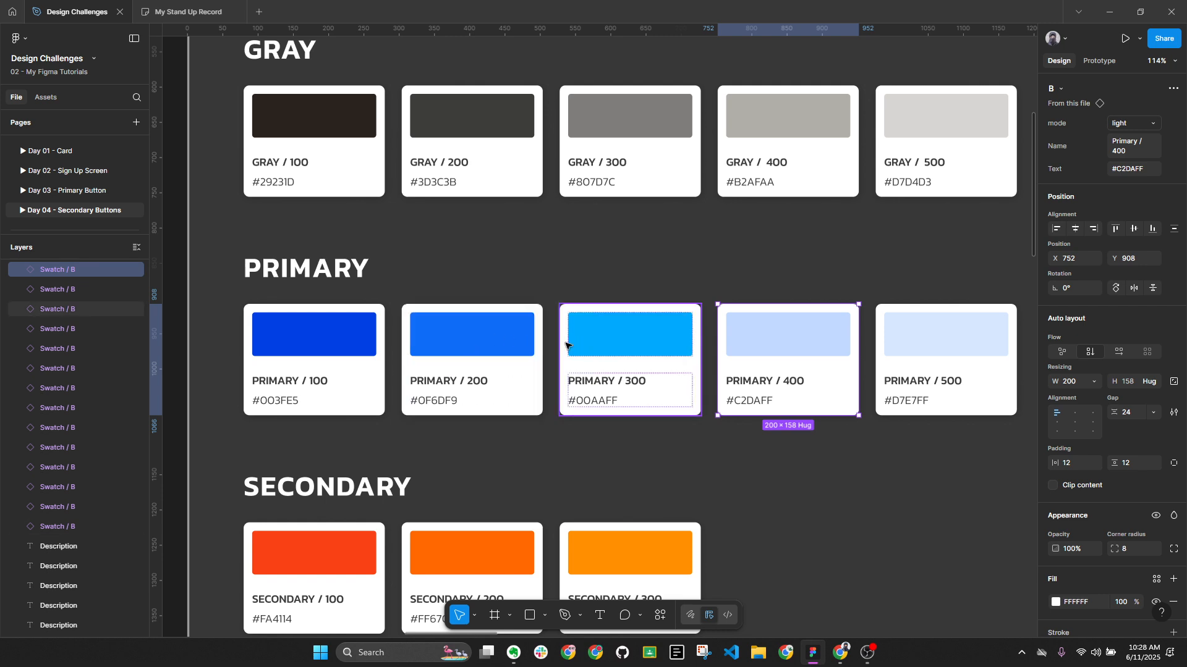
scroll(750, 336, "down", 1)
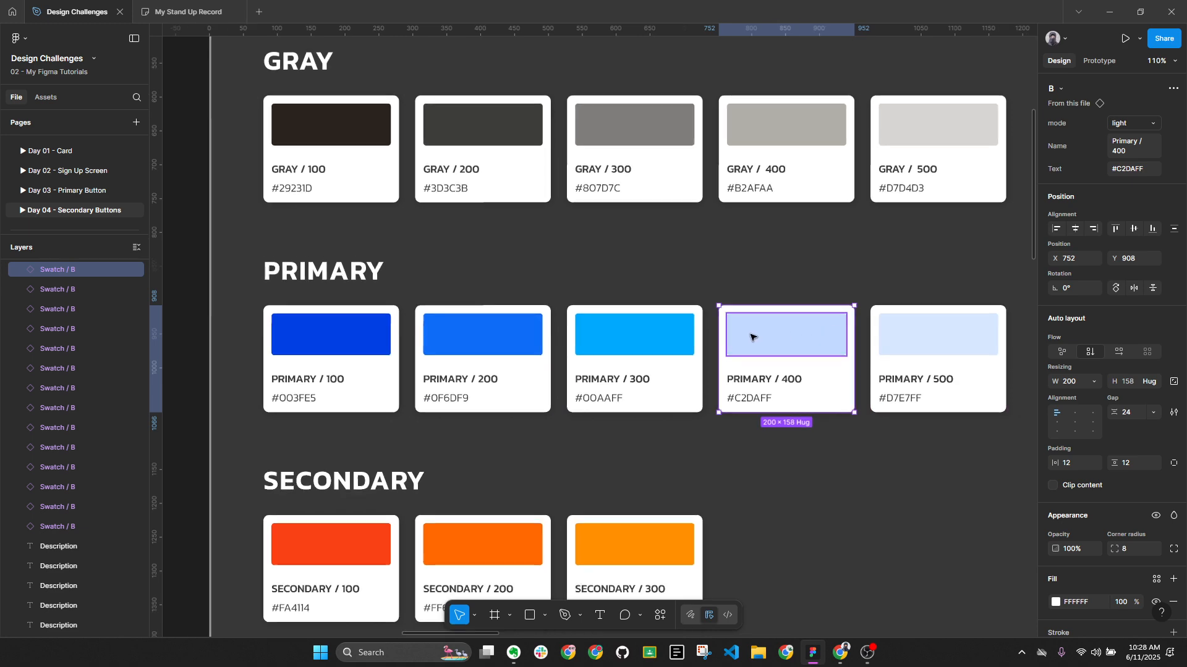
scroll(752, 337, "down", 4)
scroll(810, 352, "down", 2)
left_click_drag(1022, 257, 417, 262)
scroll(432, 262, "down", 3)
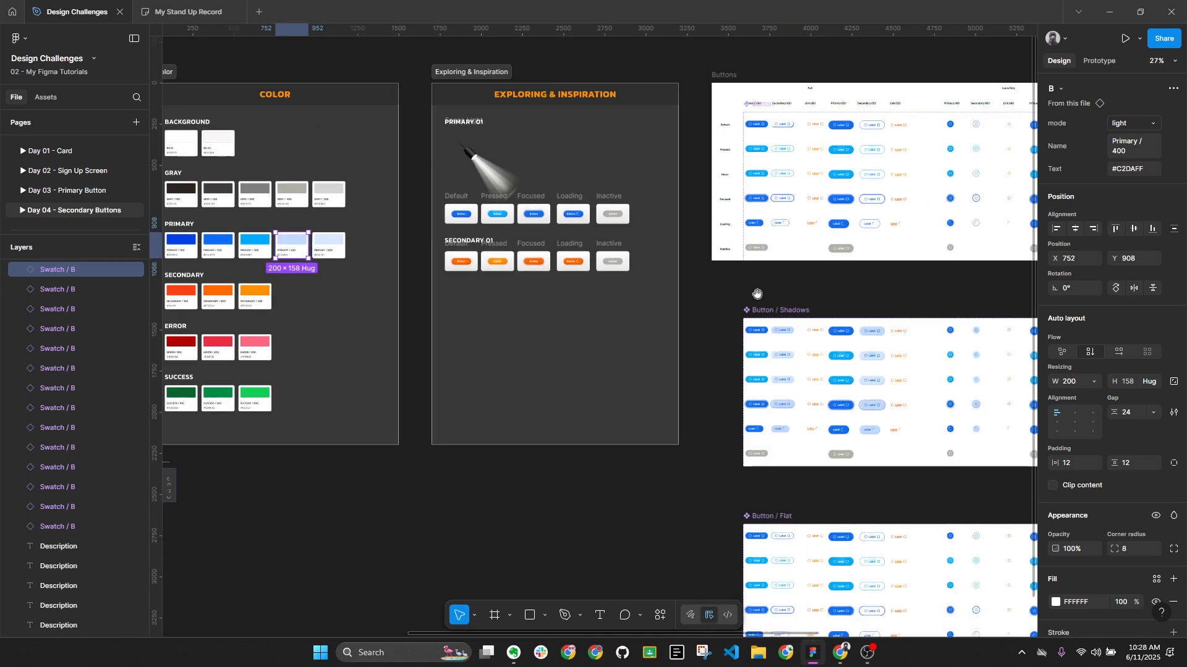
left_click_drag(582, 274, 744, 283)
scroll(425, 252, "up", 2)
left_click(533, 250, "shift")
scroll(473, 271, "down", 3)
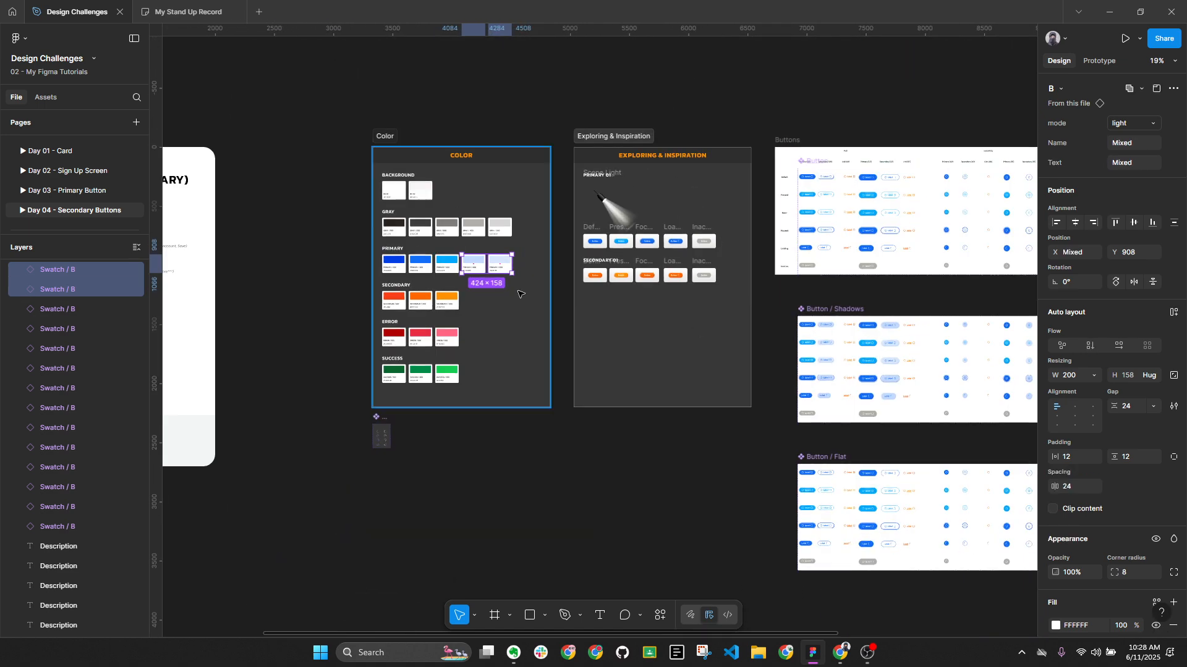
scroll(524, 321, "right", 5)
scroll(628, 267, "up", 8)
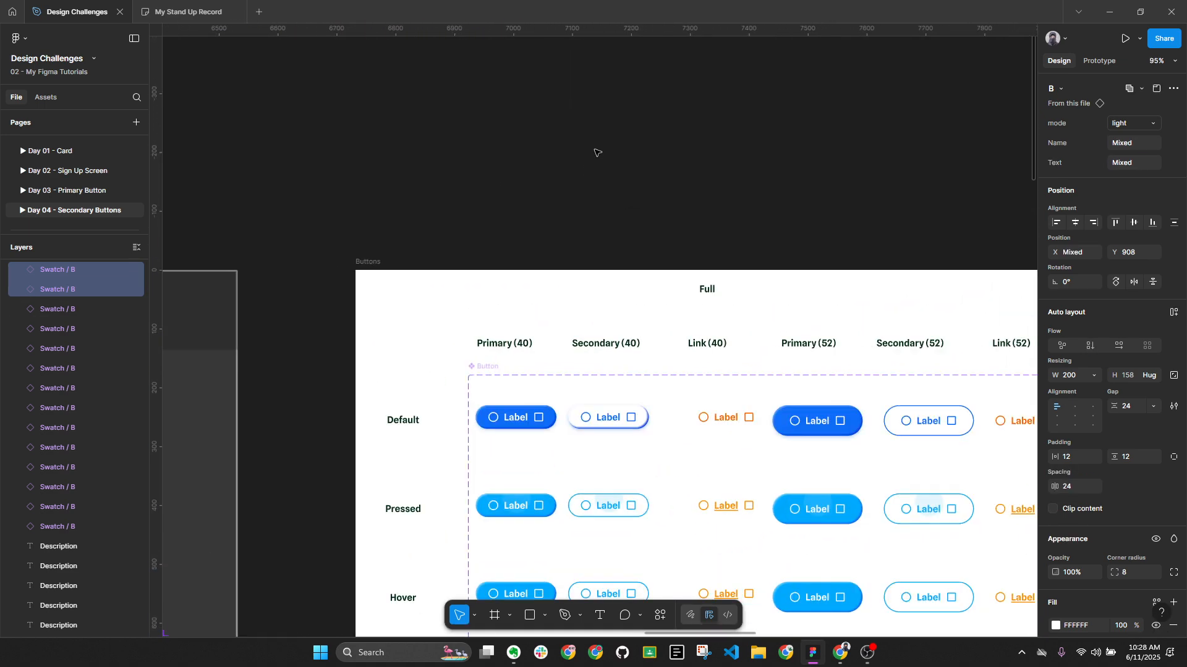
right_click(596, 152)
left_click(629, 150)
Fill the default secondary 40 variant with D7E7FF sampled from the pasted Primary / 500 swatch.
scroll(723, 201, "up", 3)
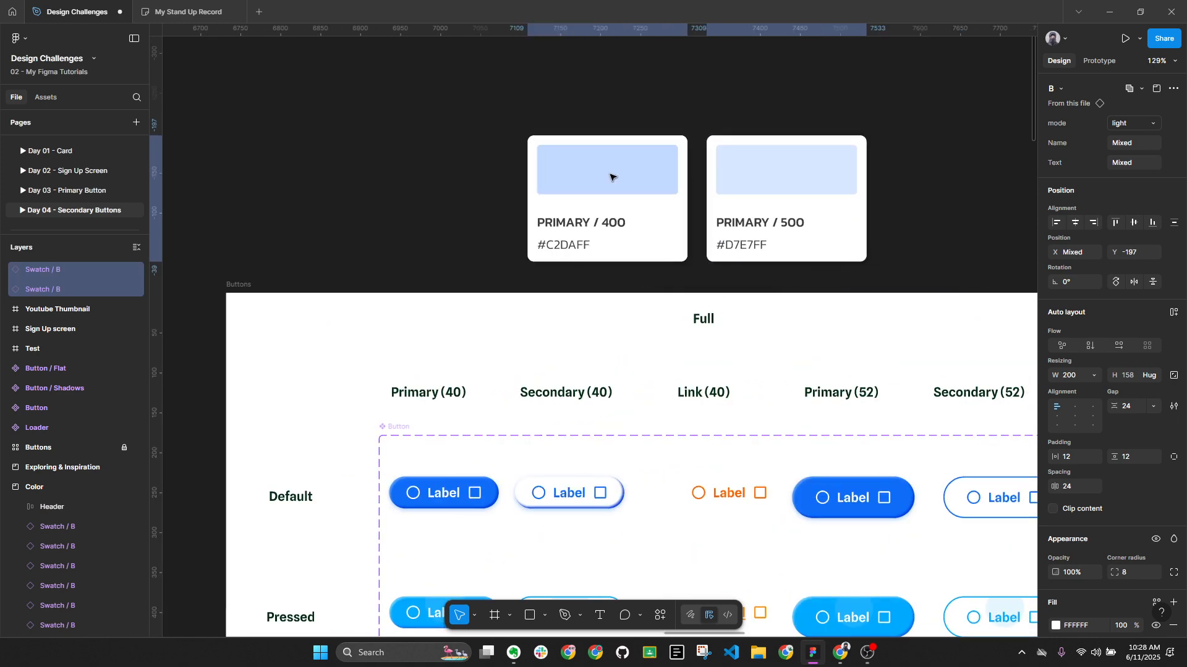
left_click(596, 493)
scroll(581, 482, "right", 1)
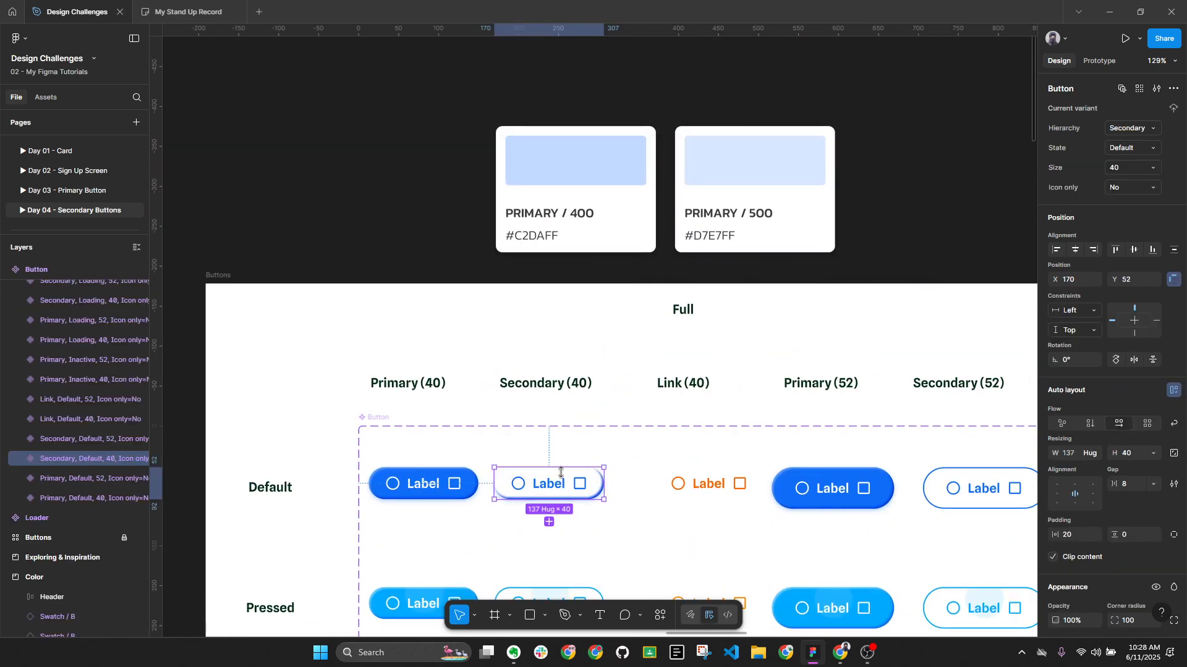
scroll(561, 472, "up", 3)
scroll(631, 456, "down", 1)
scroll(643, 470, "up", 2)
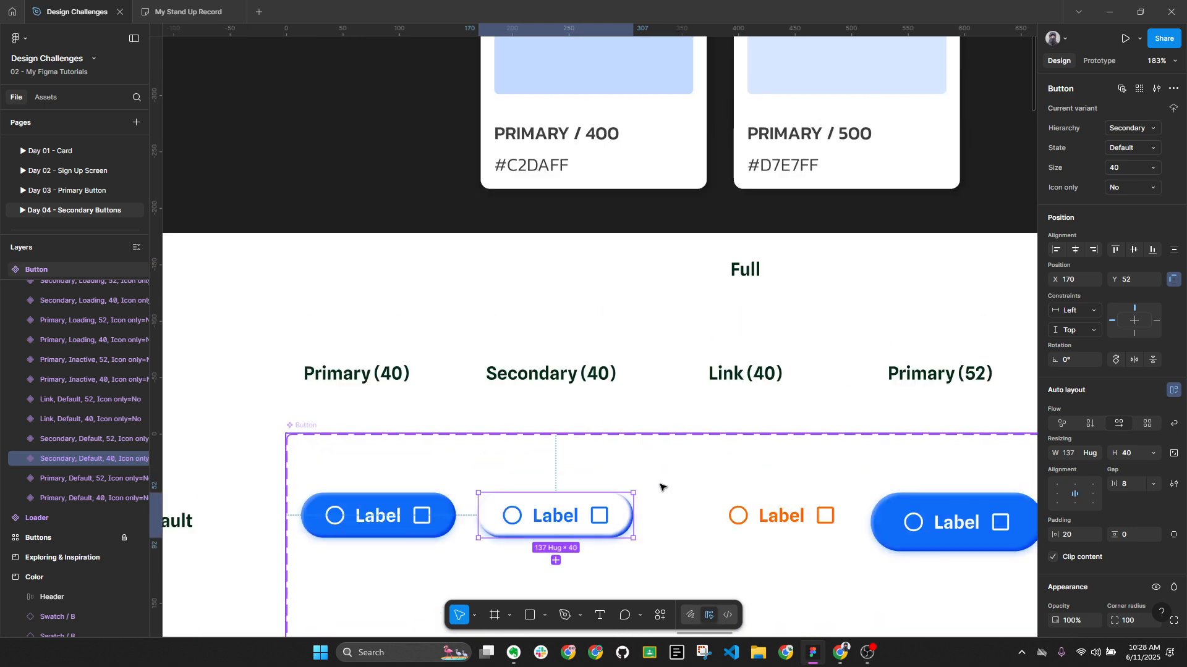
scroll(661, 487, "down", 2)
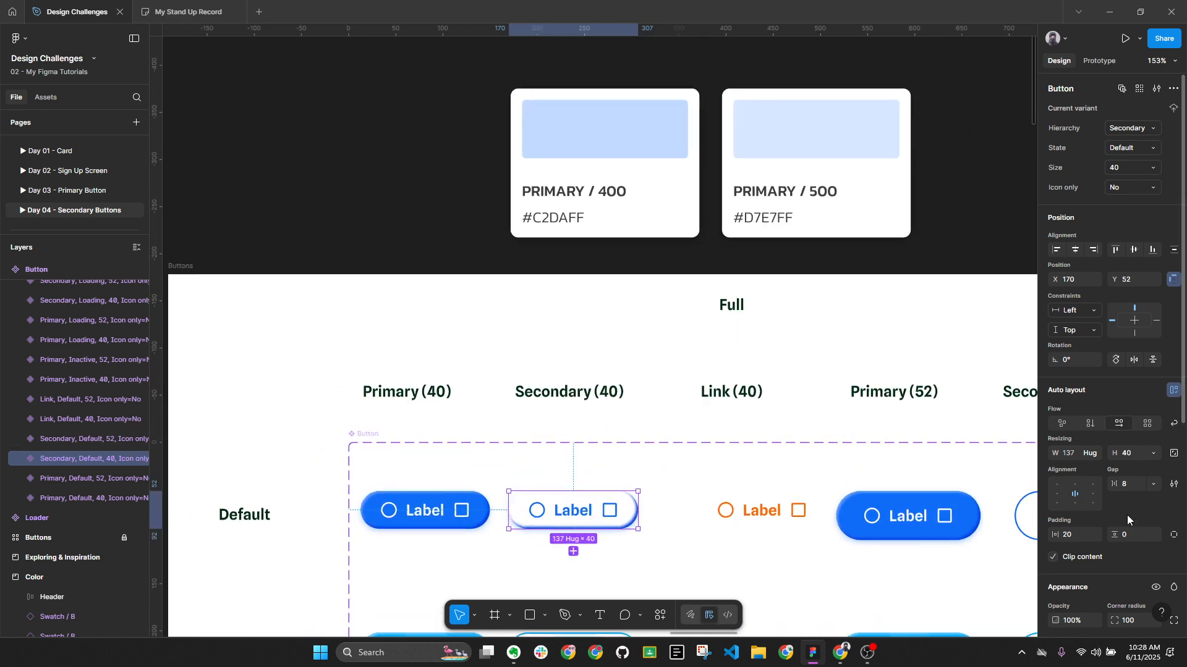
scroll(1087, 584, "down", 3)
left_click(906, 499)
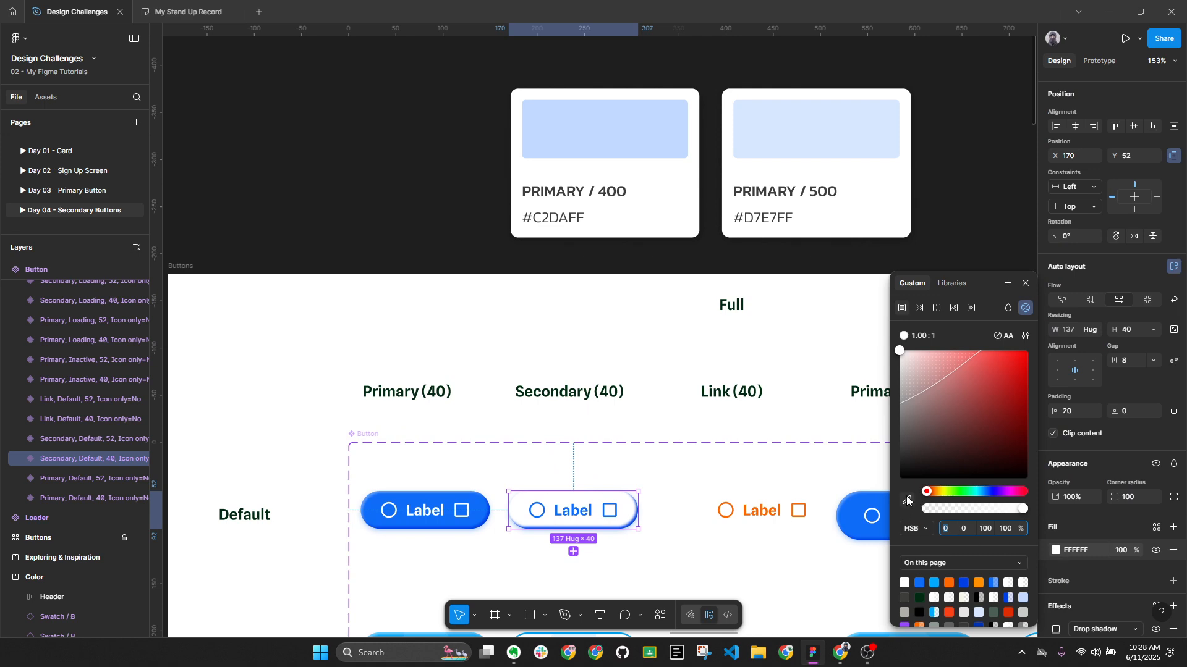
left_click(862, 123)
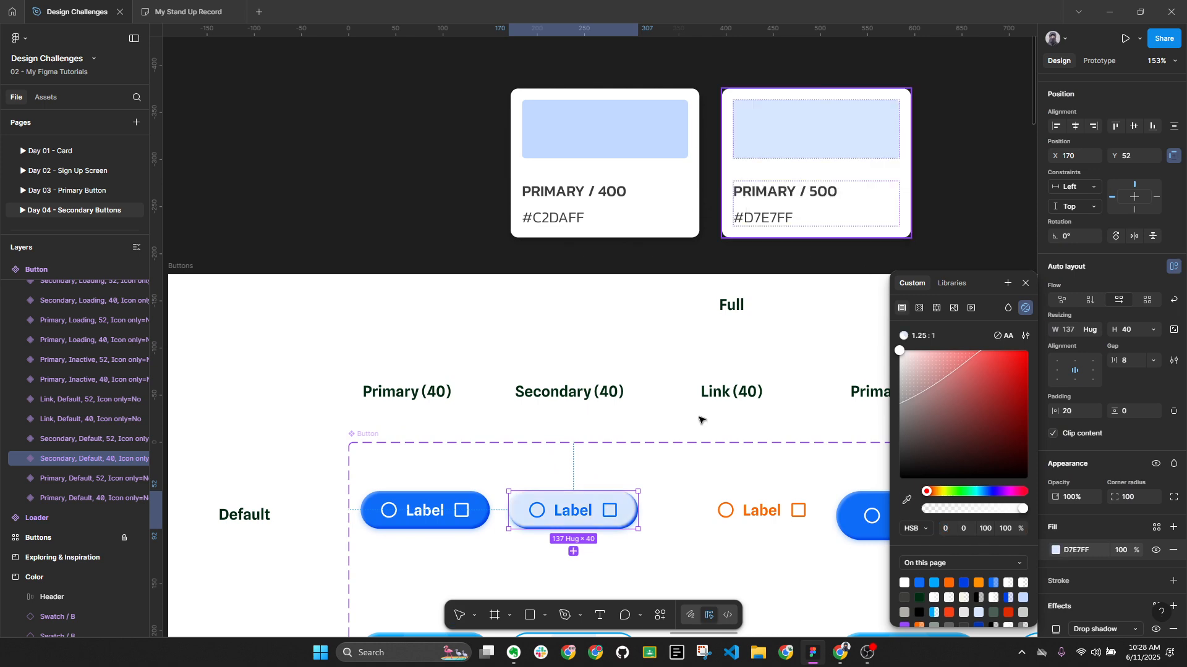
left_click(672, 531)
mouse_move(676, 516)
left_mouse_down()
mouse_move(689, 507)
mouse_move(688, 517)
left_mouse_up()
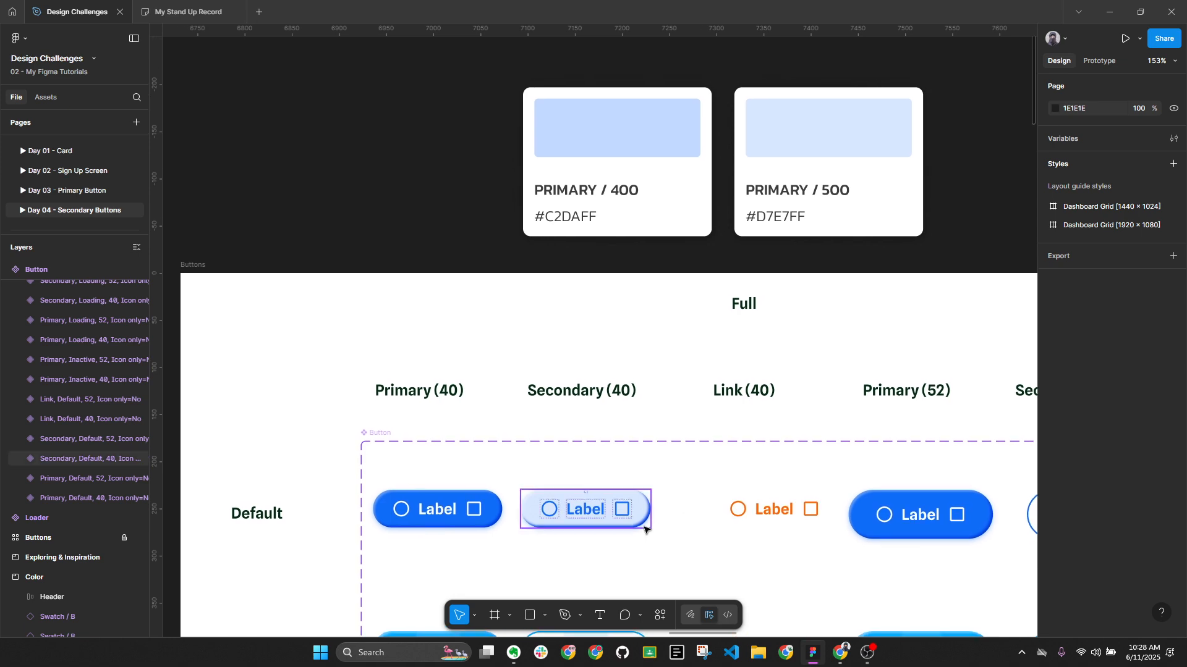
Examine the default secondary 40 variant's fill and shadows up close beside the primary 40 variant.
left_click(599, 527)
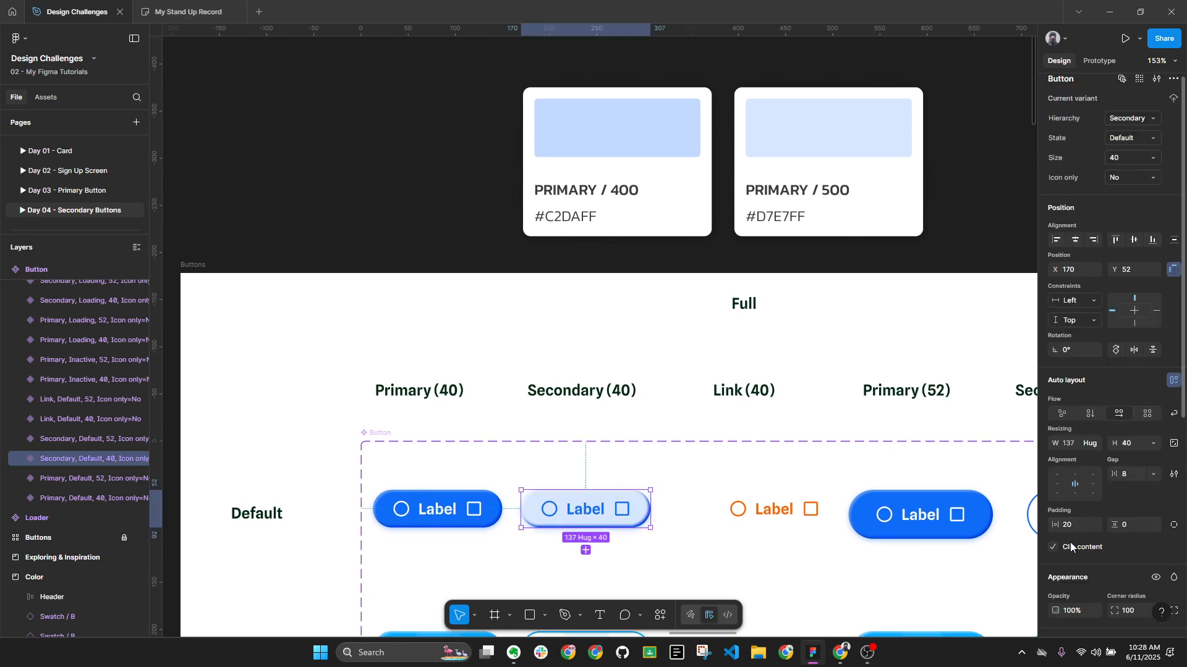
scroll(1069, 543, "down", 5)
scroll(597, 563, "up", 3)
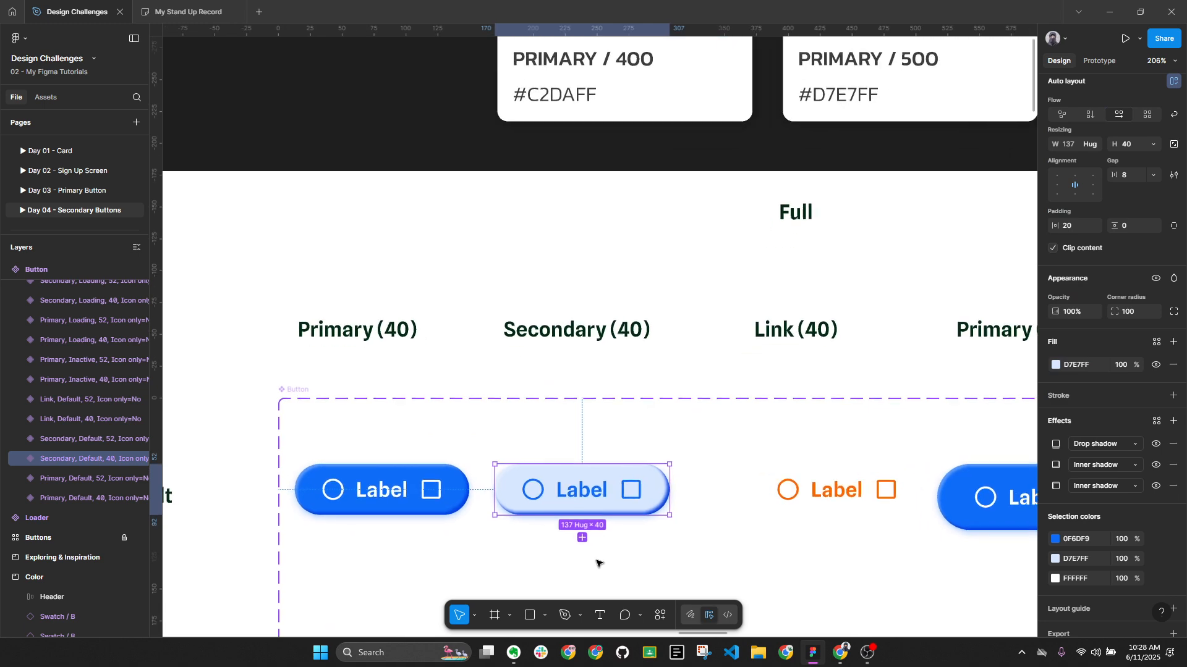
left_click_drag(660, 548, 776, 424)
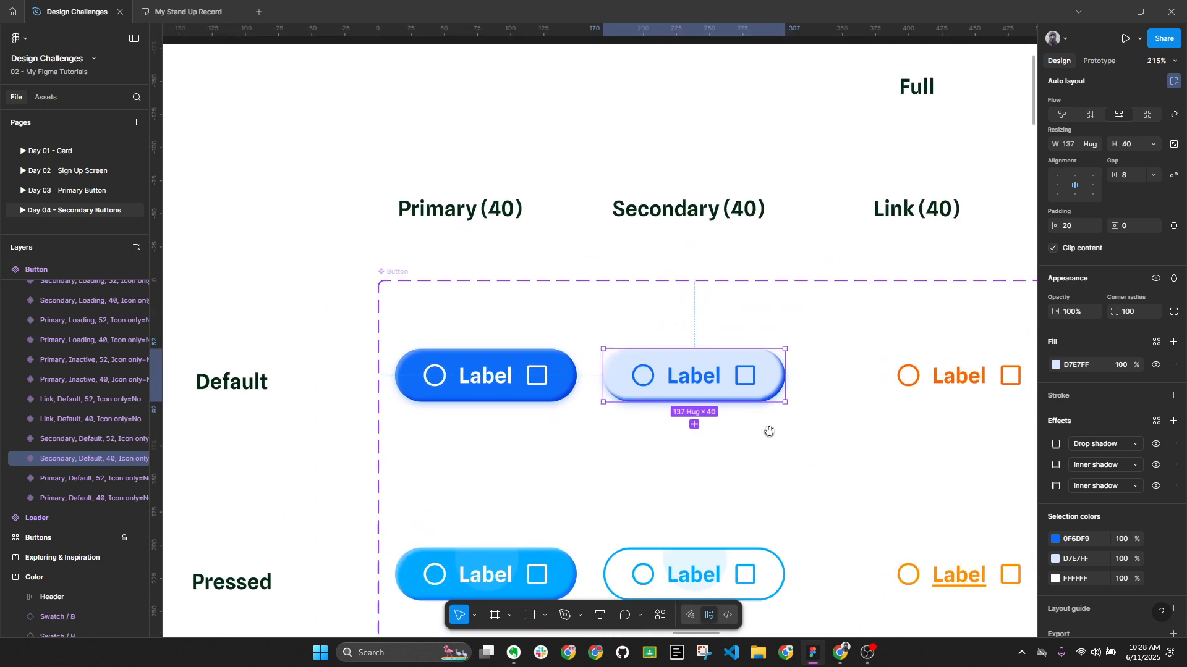
scroll(711, 380, "up", 5)
key("alt+l")
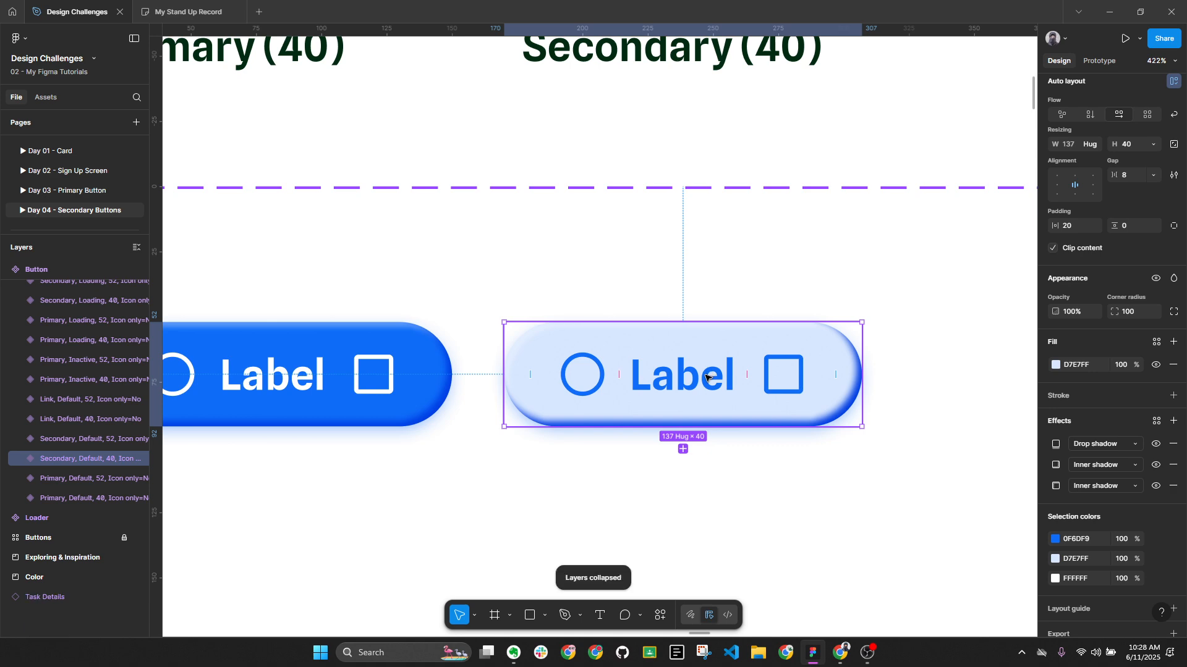
scroll(695, 362, "down", 8)
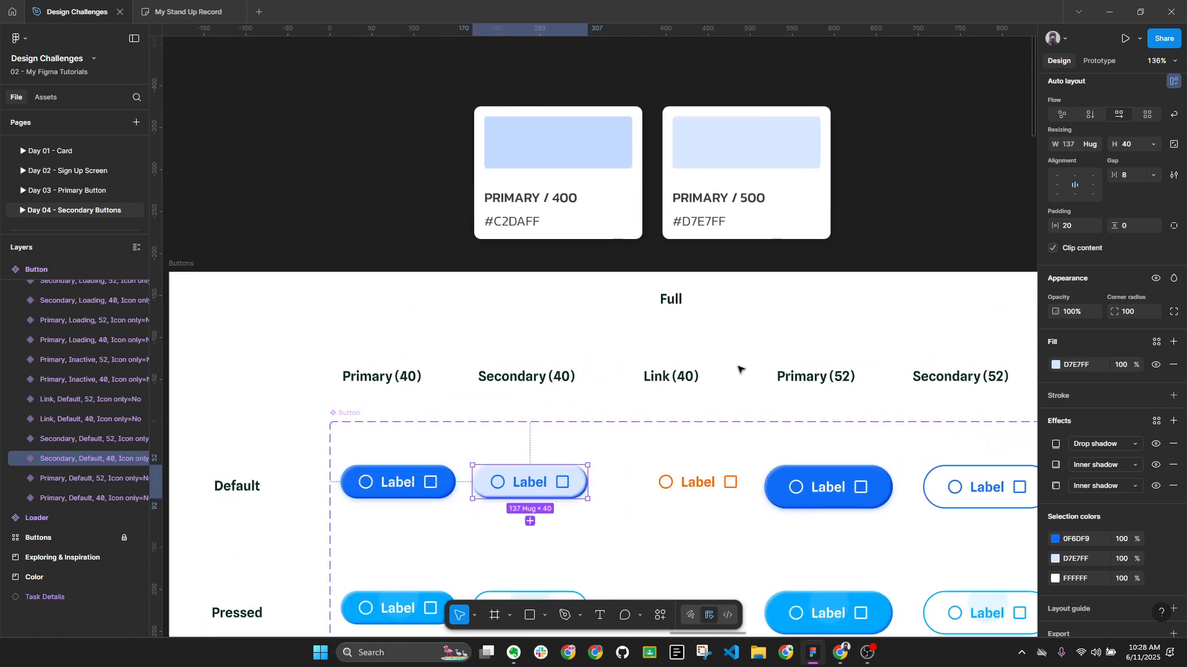
Set the default secondary 40 variant's fill to C2DAFF, sampled from the pasted Primary / 400 swatch.
left_click(1056, 365)
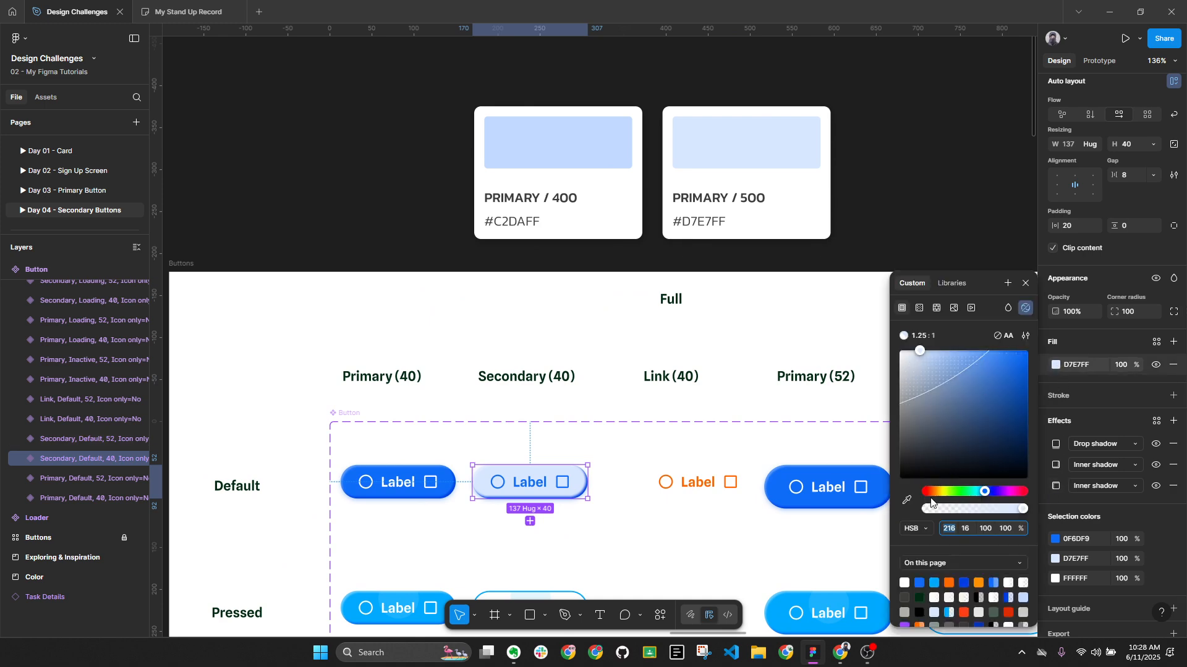
left_click(906, 499)
left_click(617, 126)
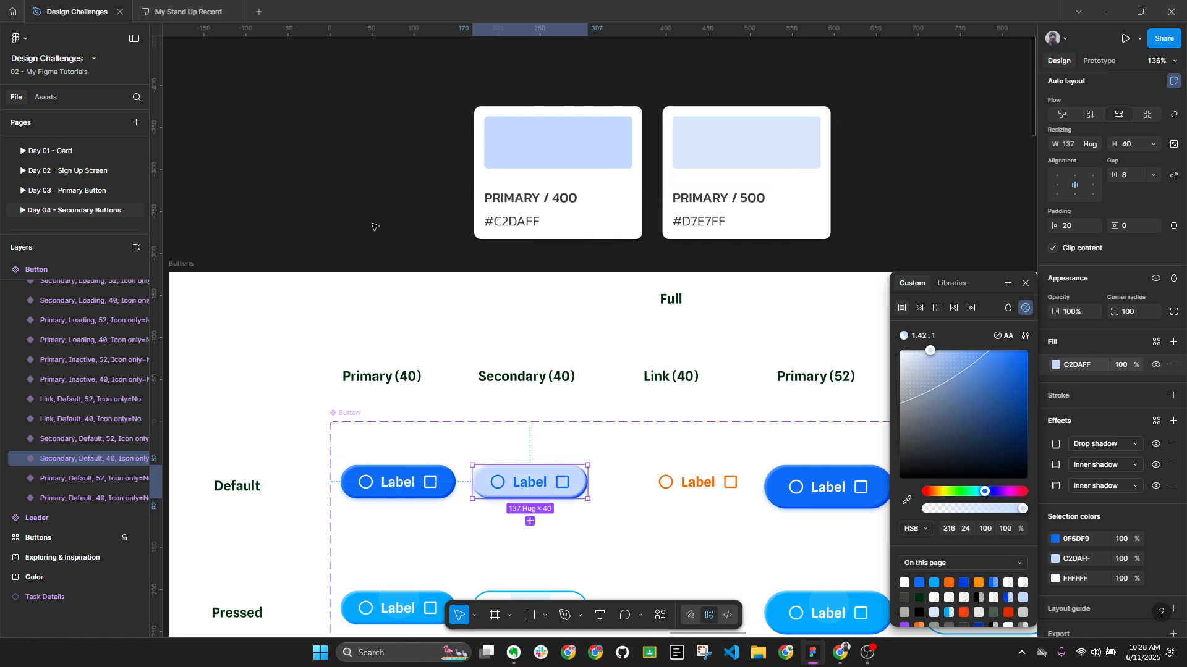
left_click(906, 499)
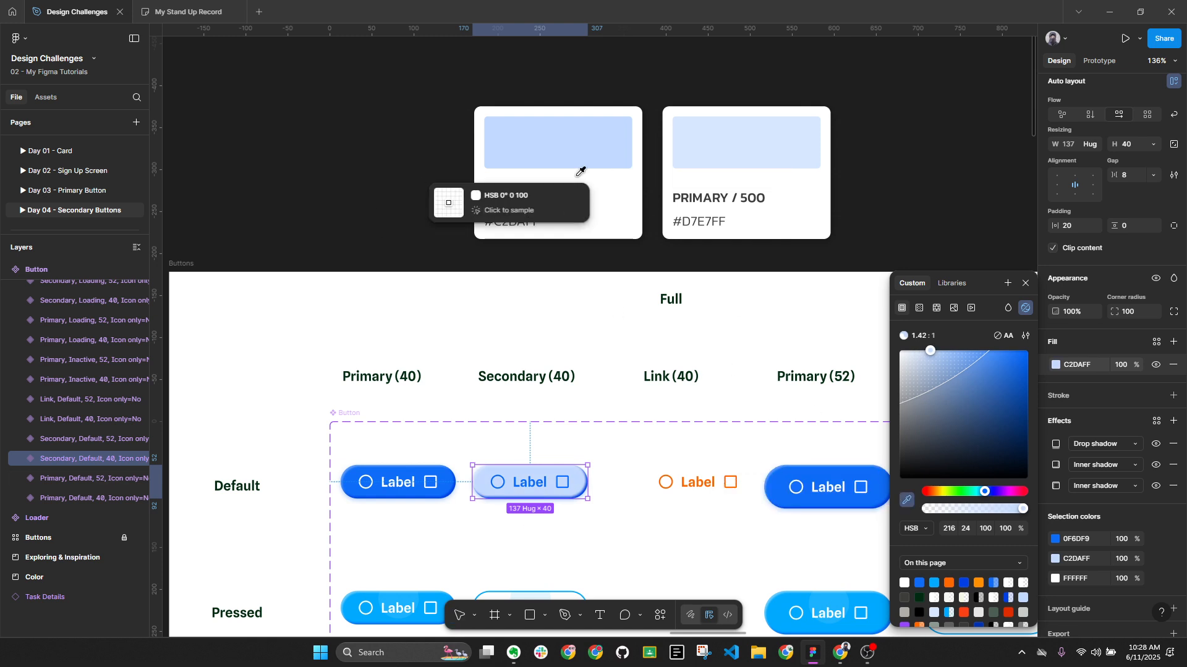
left_click(587, 139)
left_click(397, 188)
Compare the default primary and secondary 40 variants with the pasted Primary / 400 and Primary / 500 swatches.
scroll(402, 212, "down", 1)
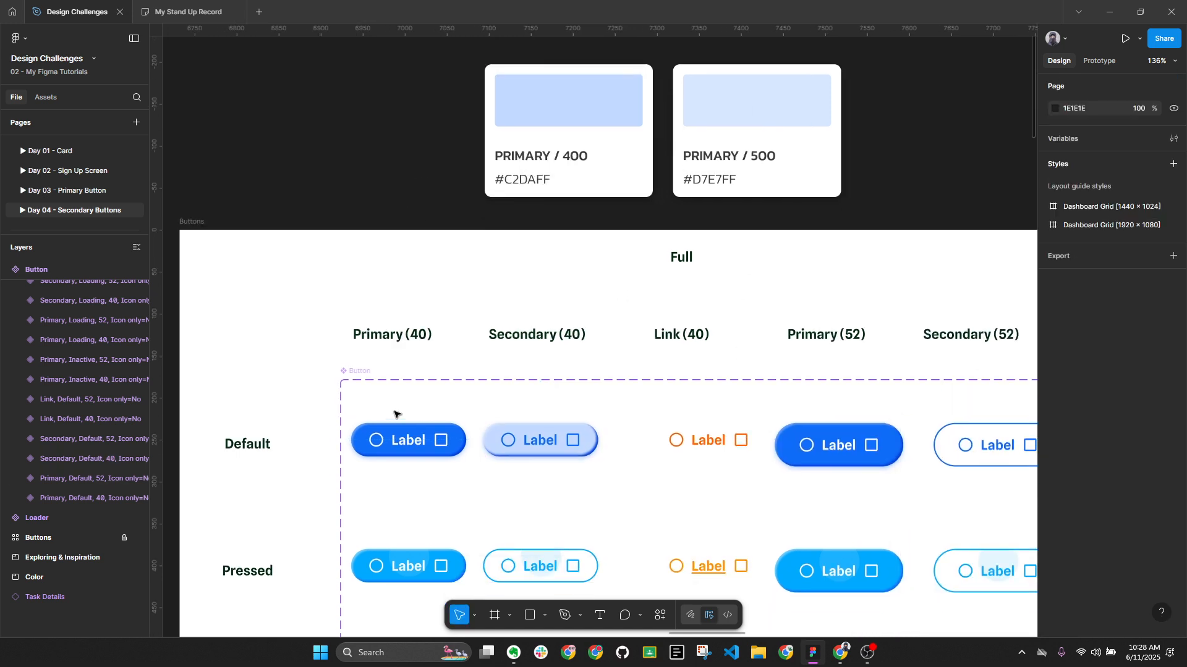
left_click(413, 445)
left_click(419, 560)
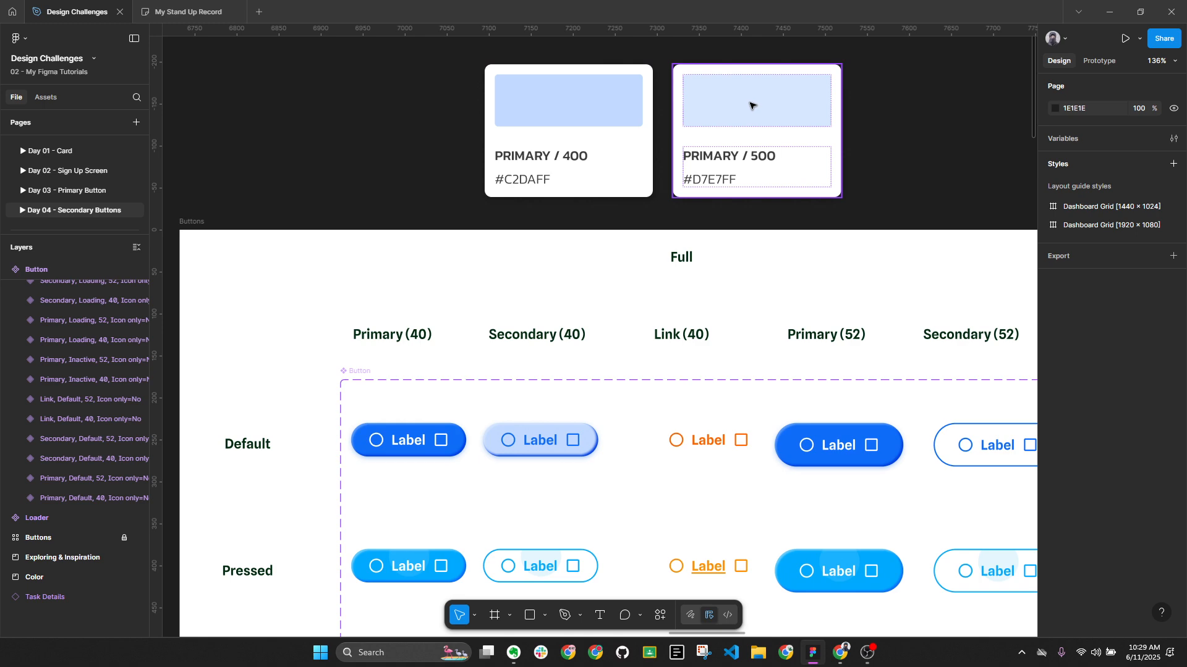
left_click(556, 440)
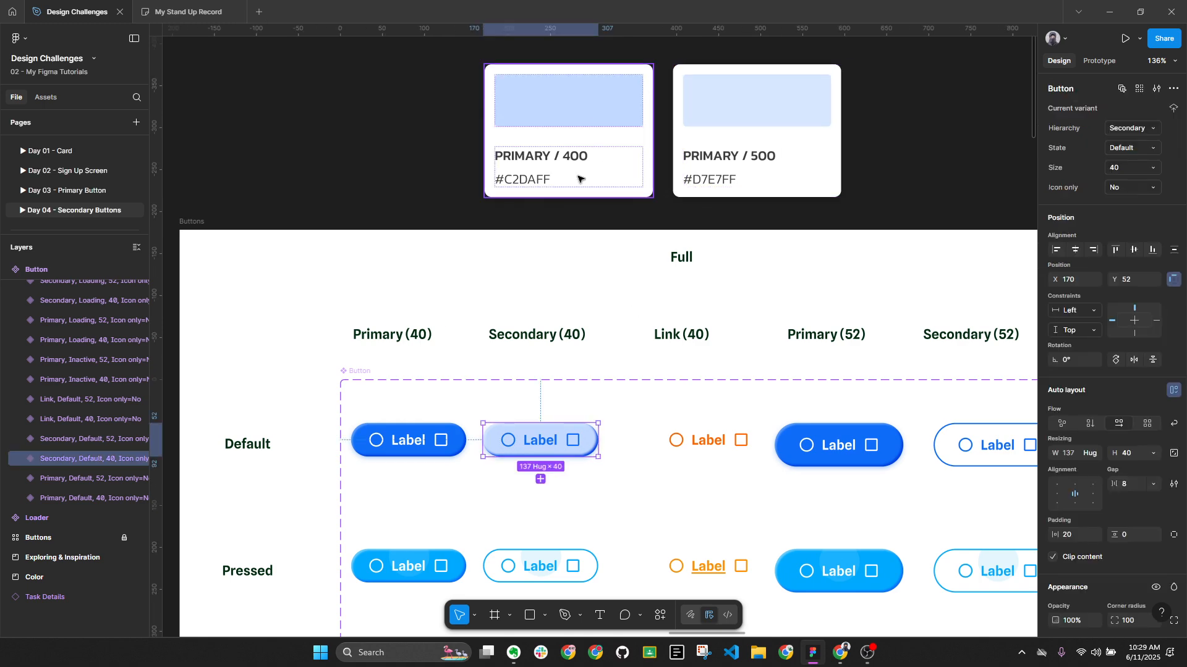
Review the default secondary 40 variant's two inner shadows, leaving the settings of the 003FE5 one open.
scroll(547, 444, "up", 5)
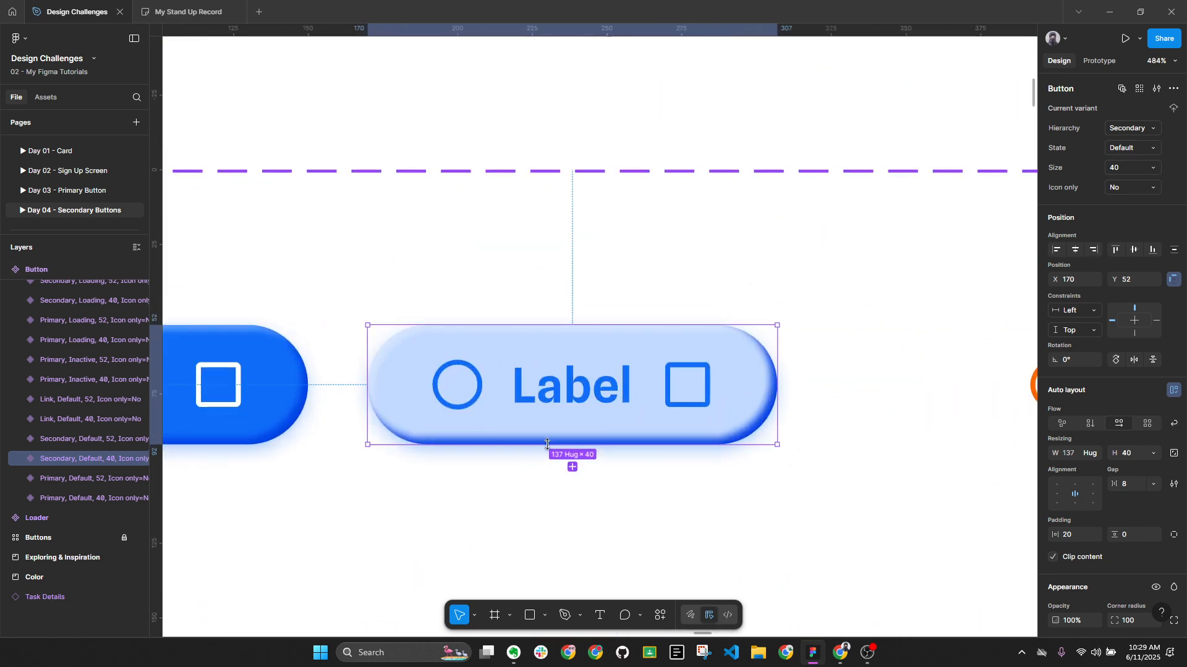
scroll(797, 453, "left", 2)
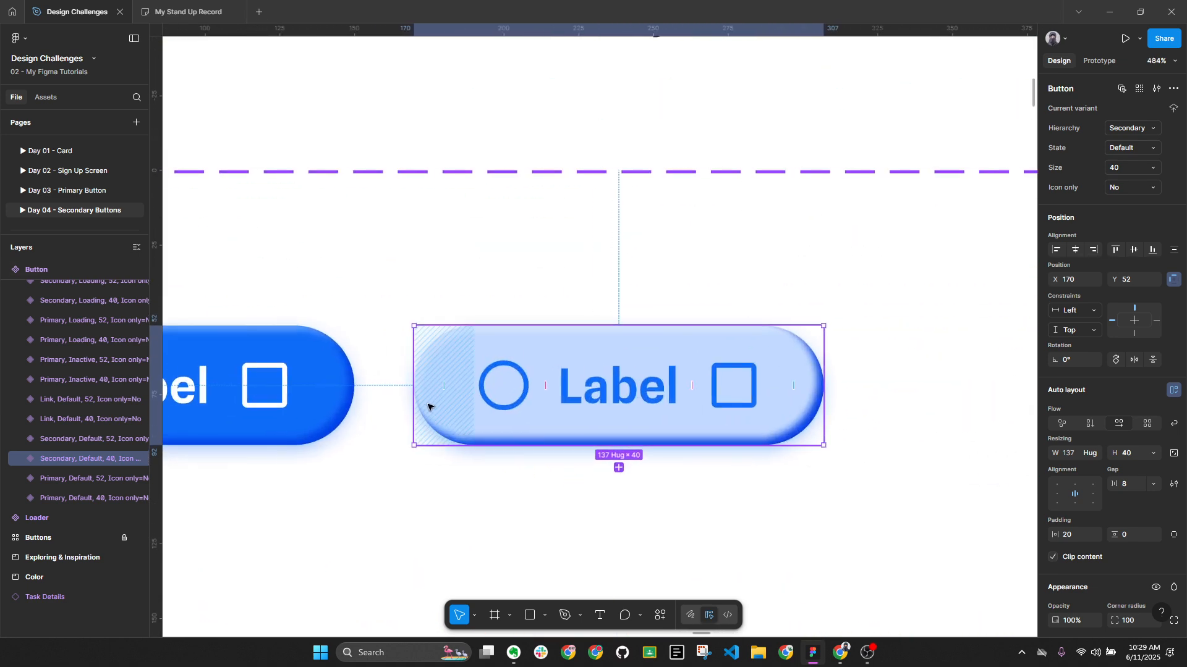
key("alt")
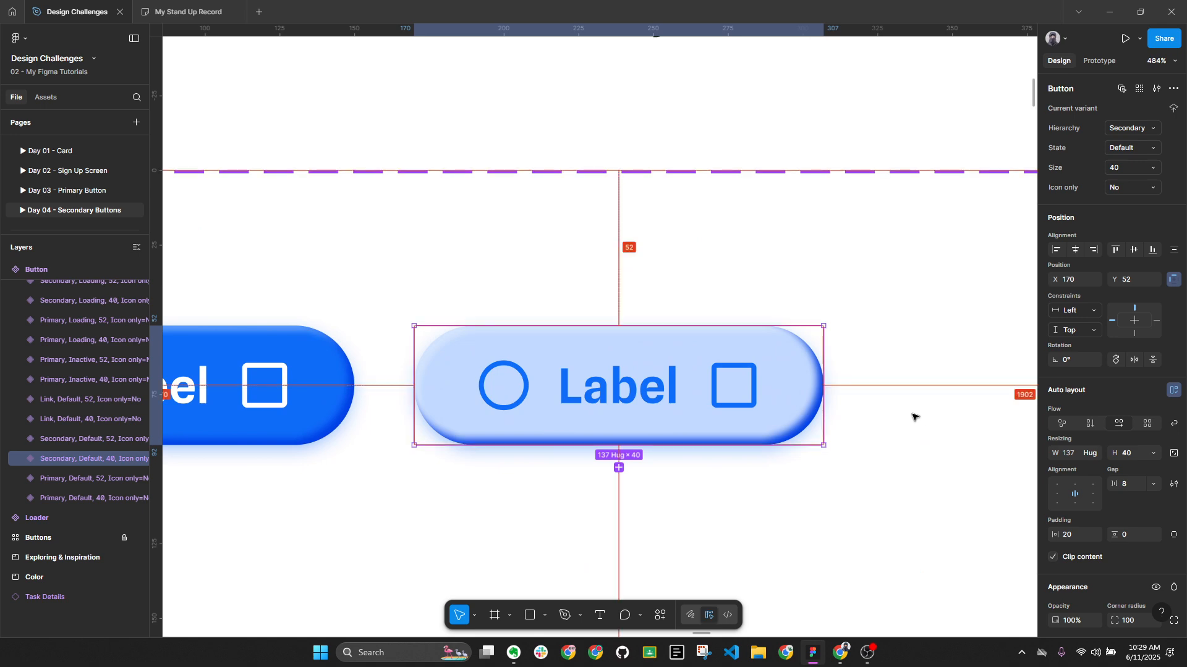
key("alt+l")
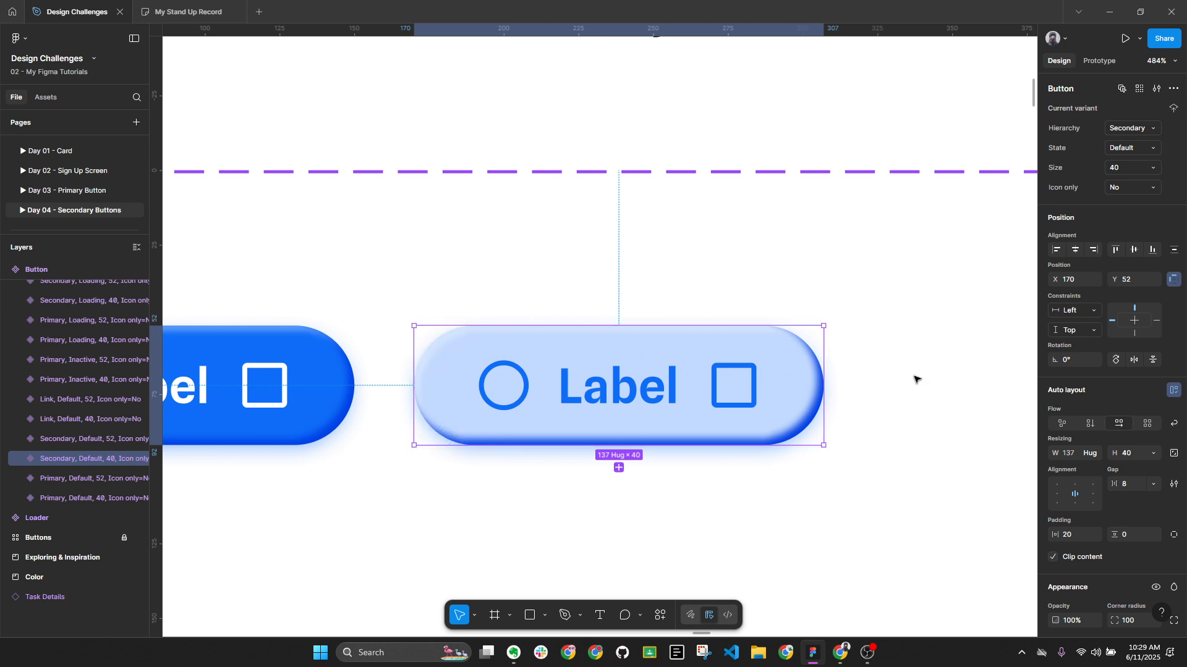
scroll(1095, 499, "down", 5)
scroll(1070, 538, "down", 3)
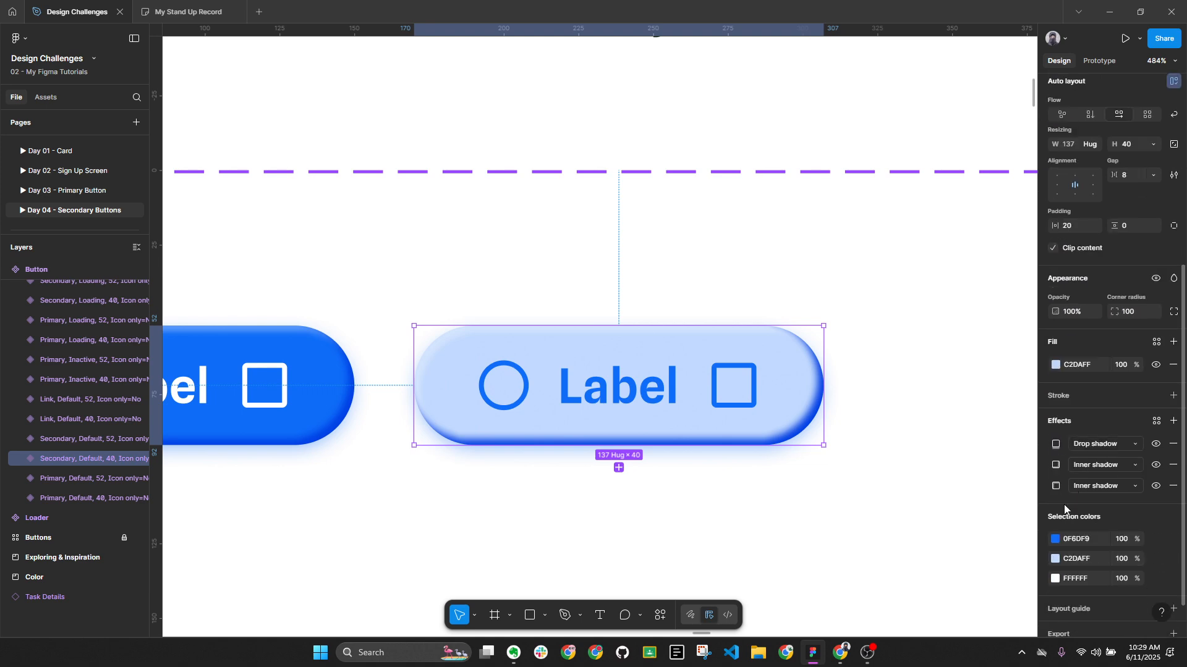
left_click(1055, 486)
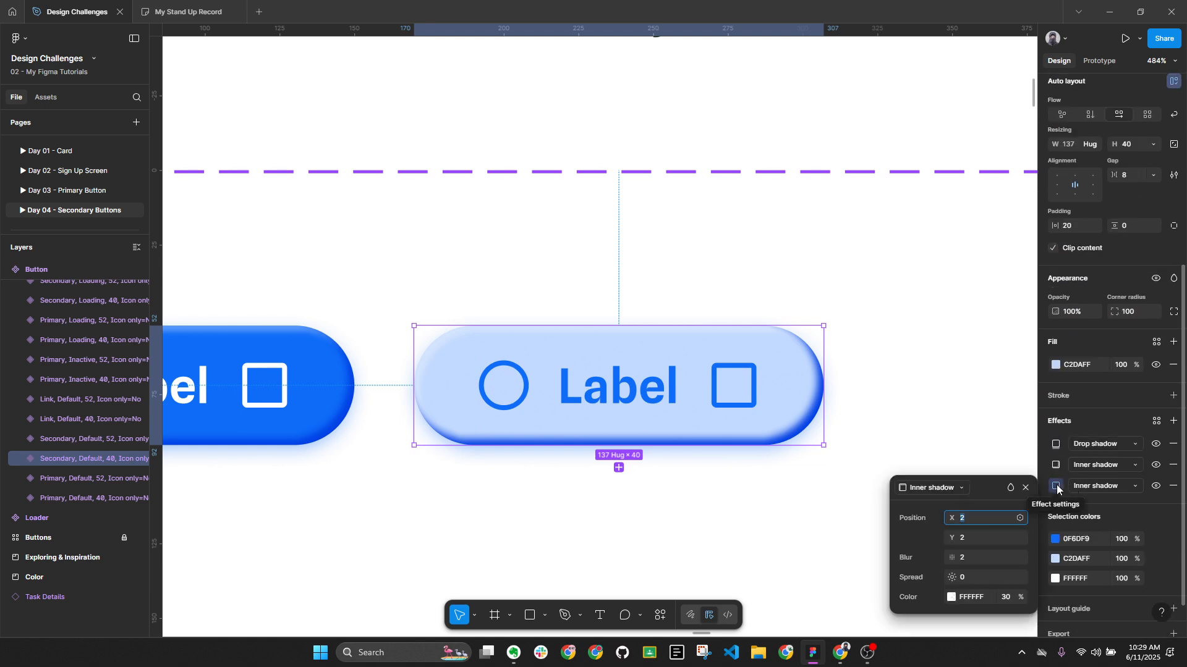
left_click(1054, 464)
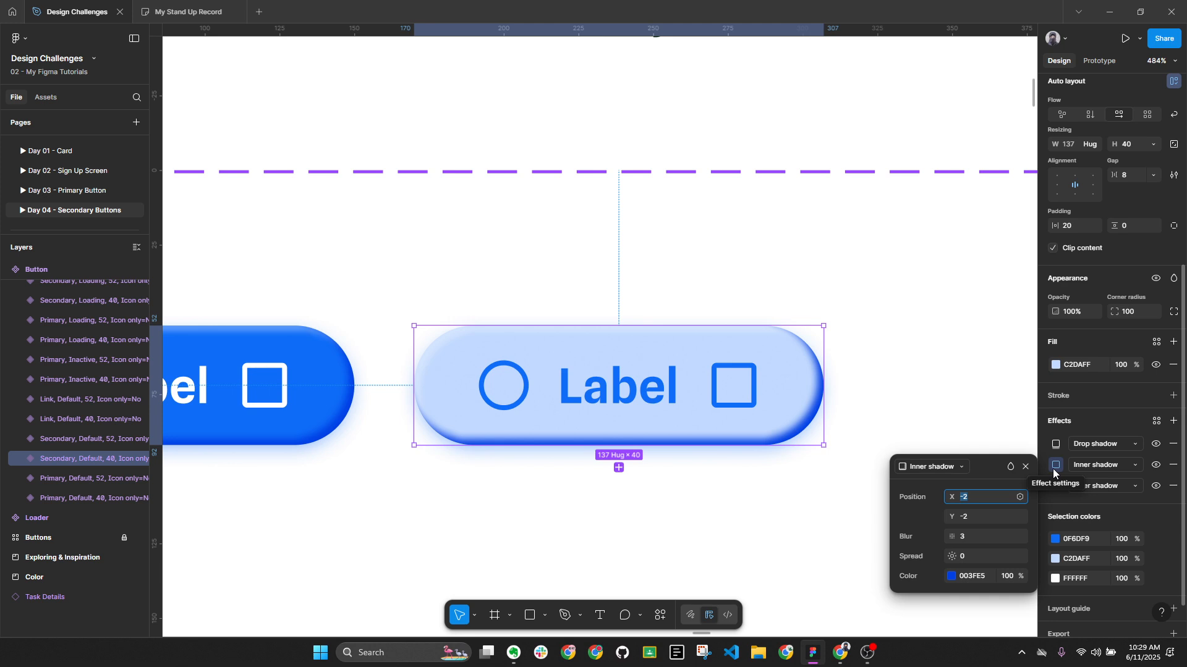
Try lightening the default secondary 40 variant's 003FE5 inner shadow to 7DA1FF, and undo the color change.
left_click(1006, 576)
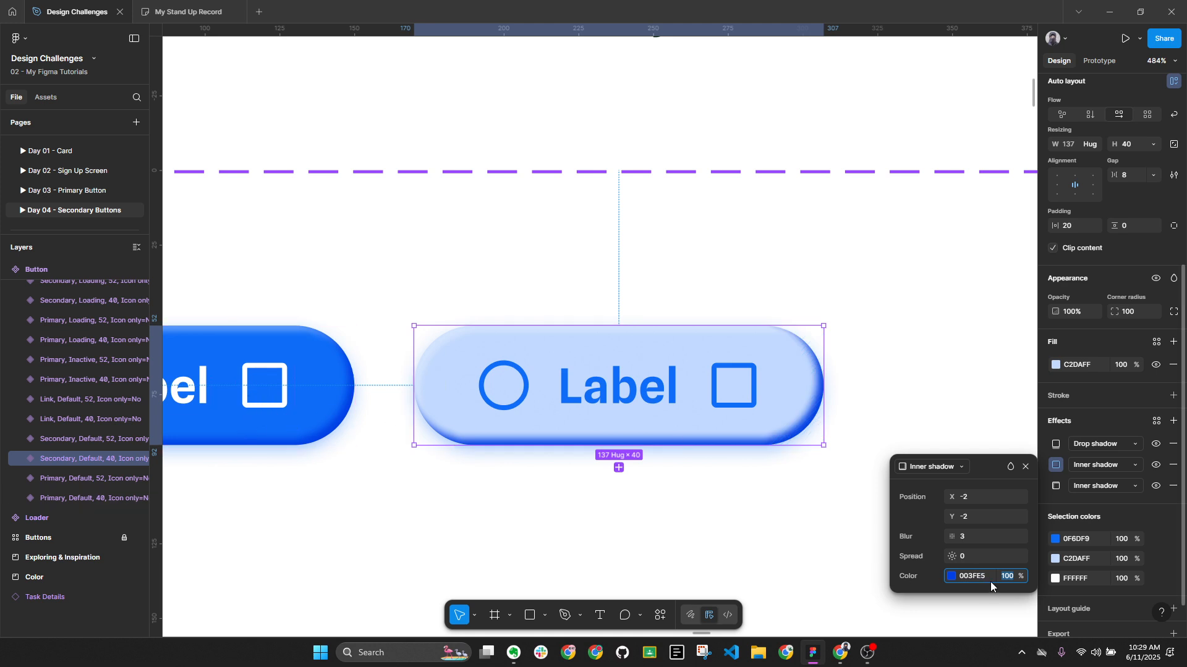
left_click(952, 576)
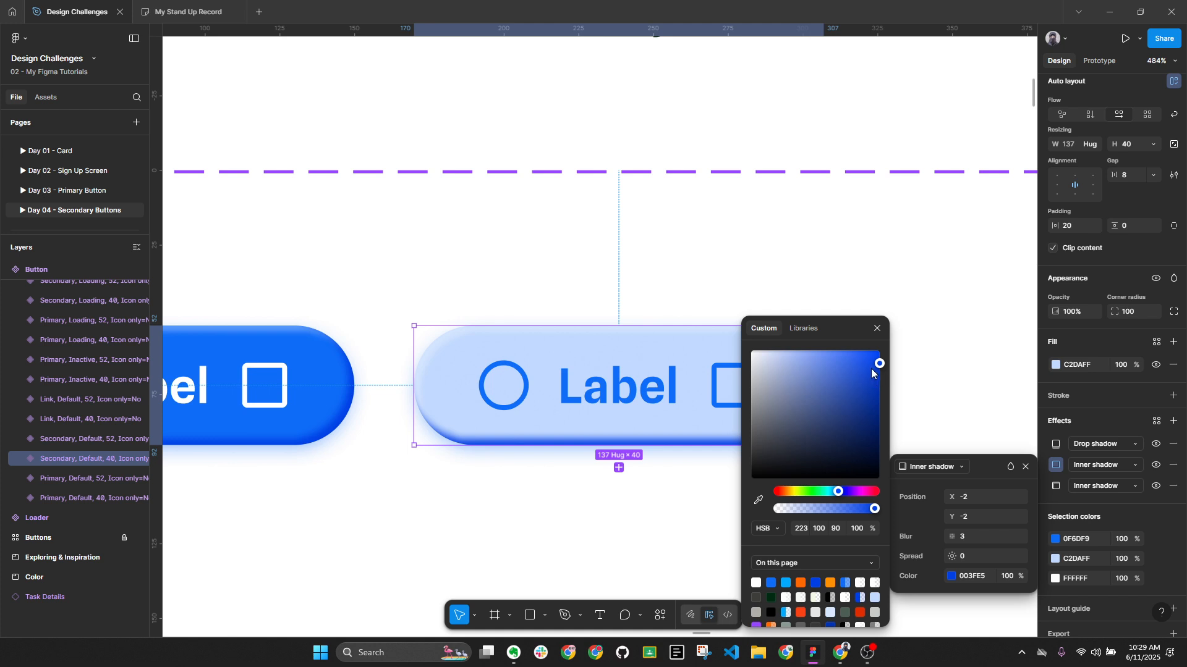
left_click_drag(872, 369, 817, 352)
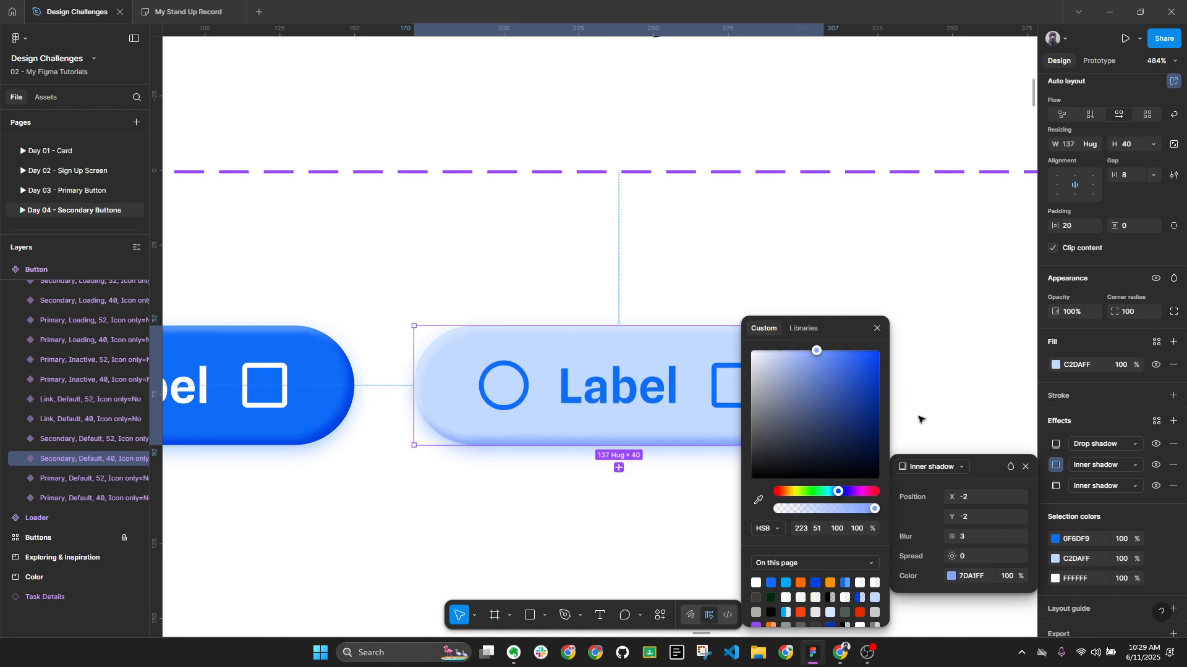
key("ctrl+z")
key("ctrl+z")
Lower the opacity of the default secondary 40 variant's 003FE5 inner shadow, trying 20% and 16% before settling on 24%.
left_click(1010, 583)
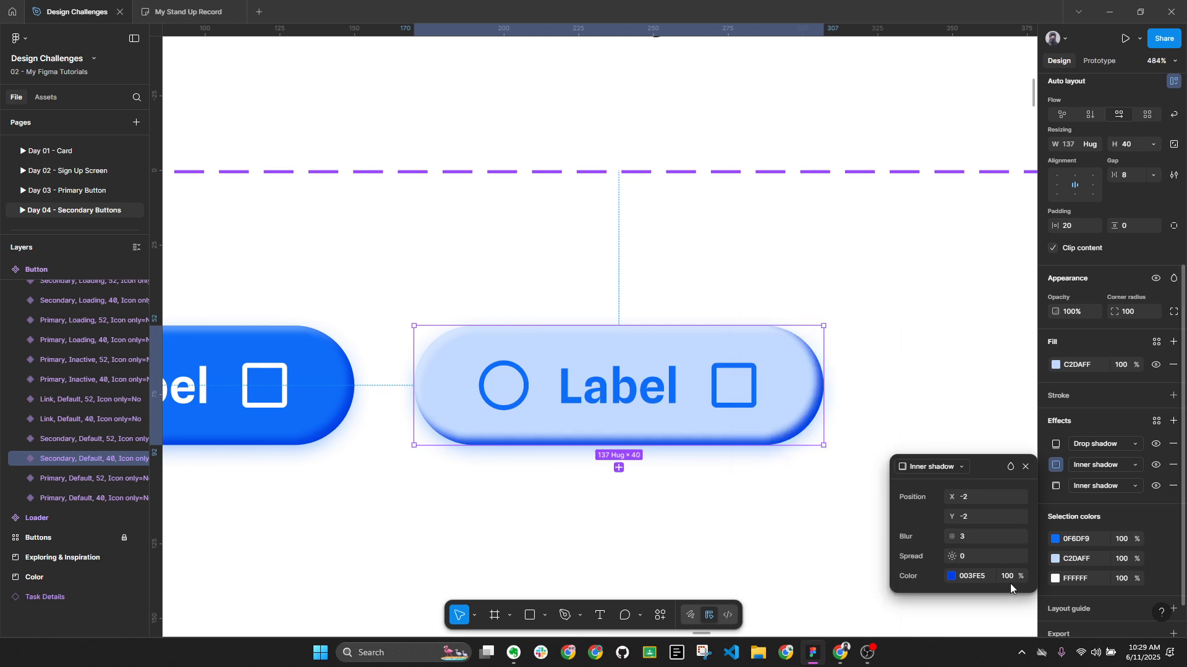
left_click(1010, 581)
key("Return")
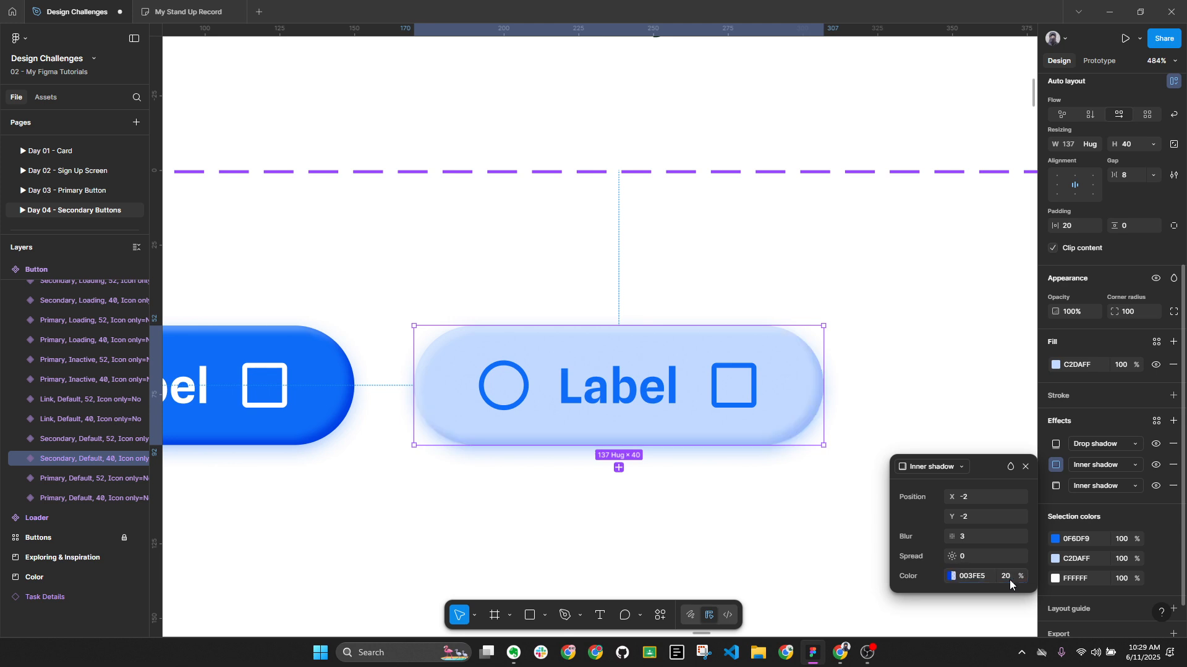
scroll(862, 468, "up", 2)
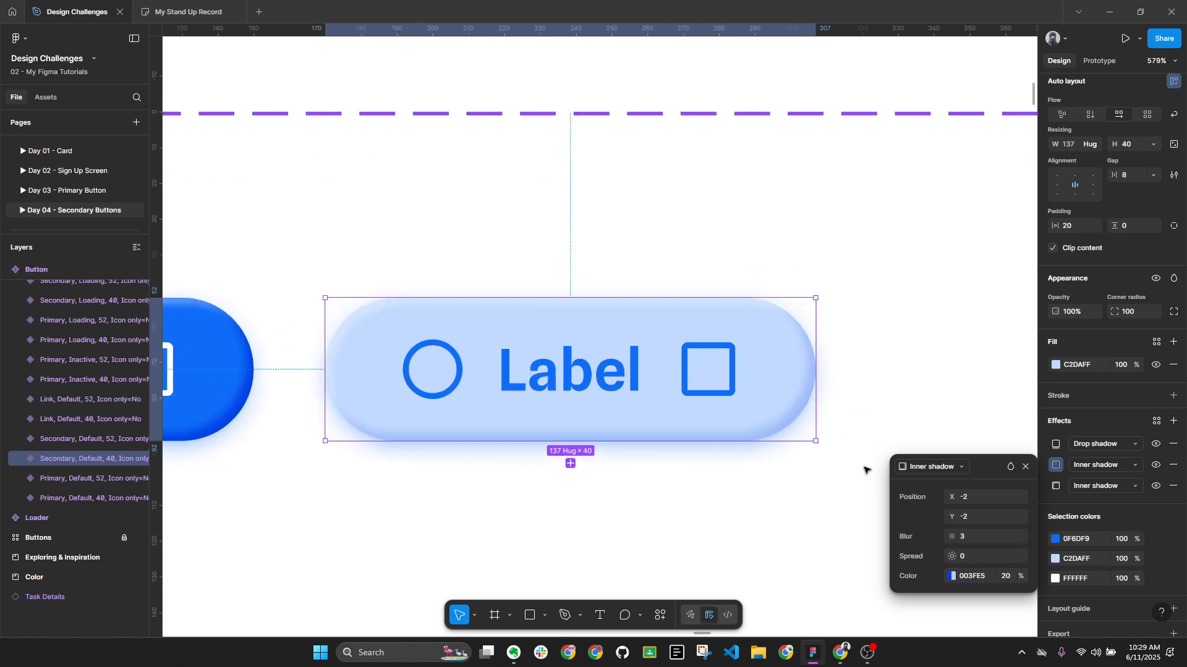
key("Return")
left_click(1008, 582)
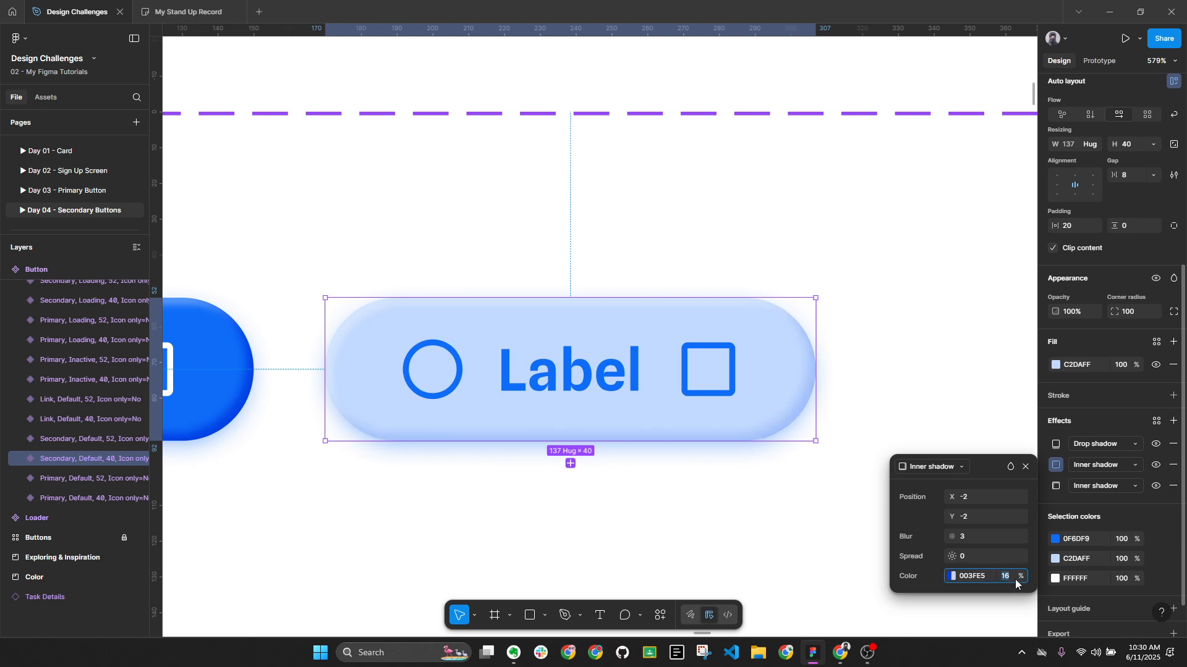
type("24")
key("Return")
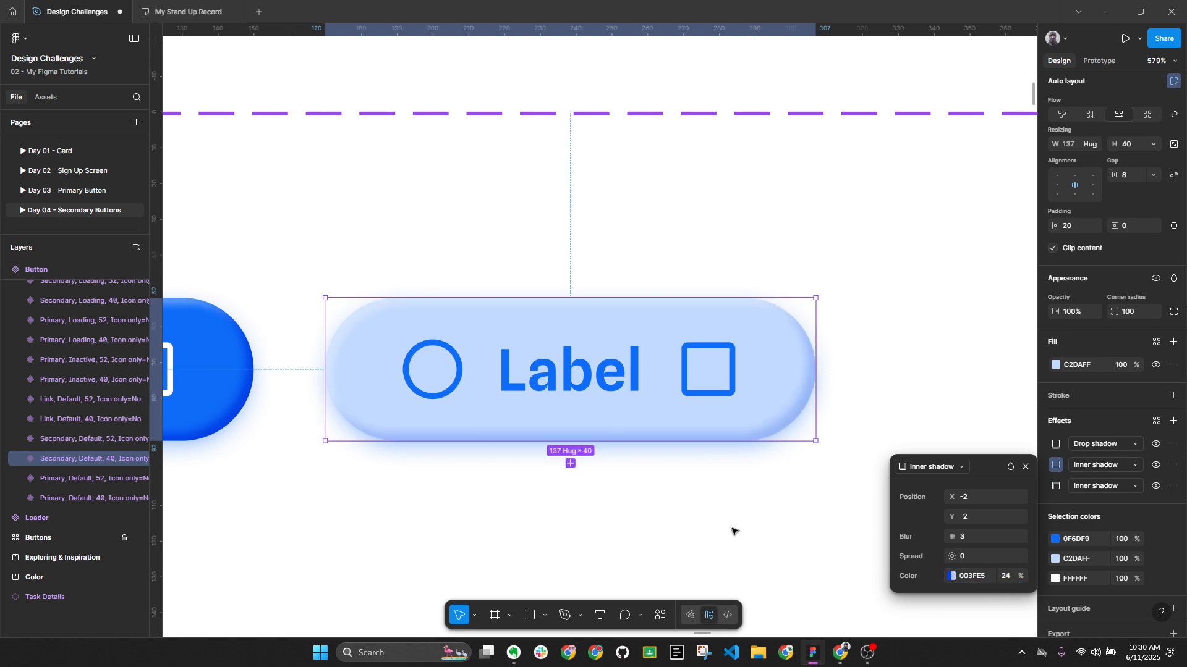
Compare the default secondary 40 variant with the primary buttons at 100% zoom, and collapse all layers.
left_click(731, 530)
scroll(795, 487, "down", 5)
scroll(818, 445, "down", 3)
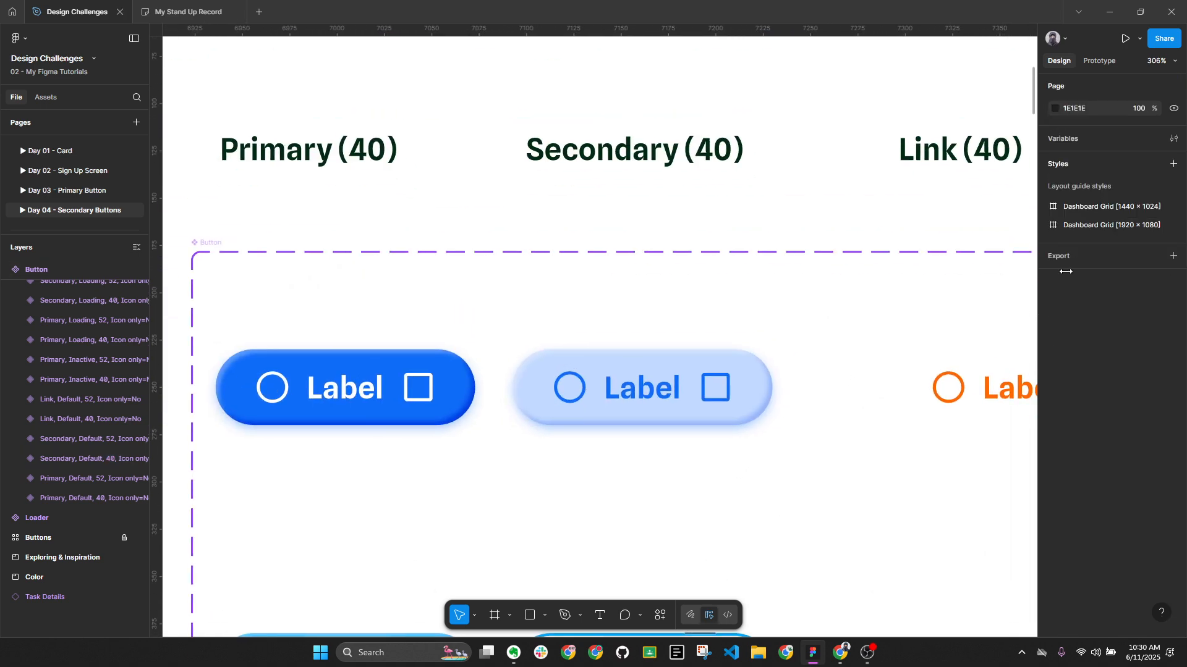
left_click(1157, 61)
left_click(1106, 176)
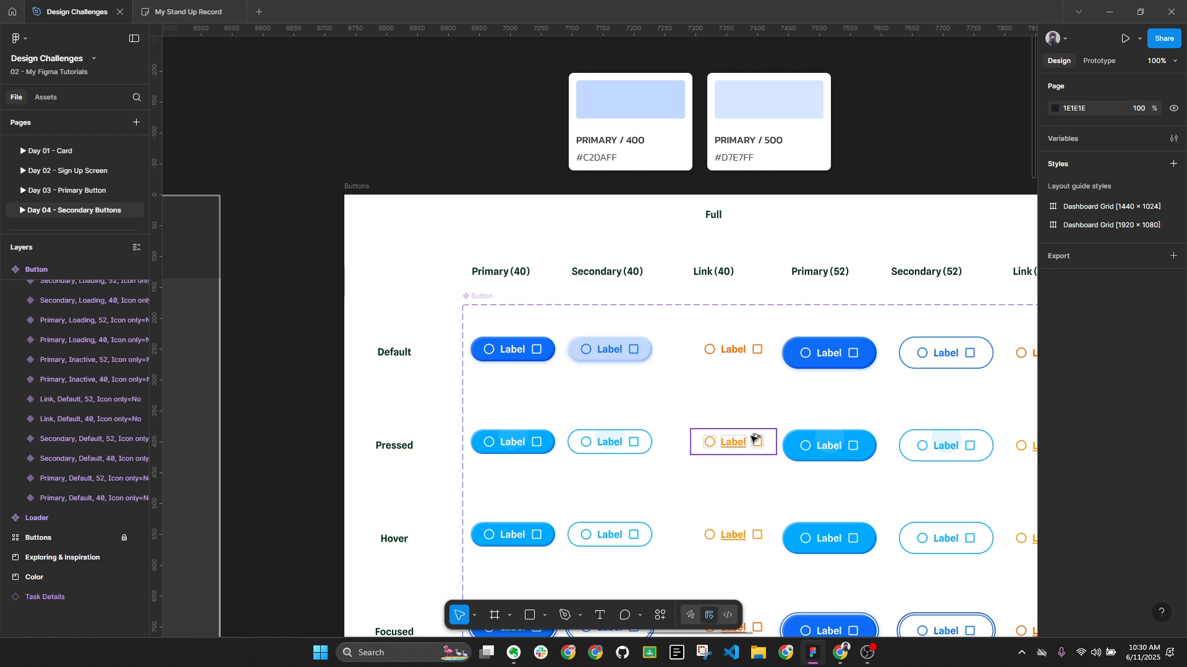
key("alt+l")
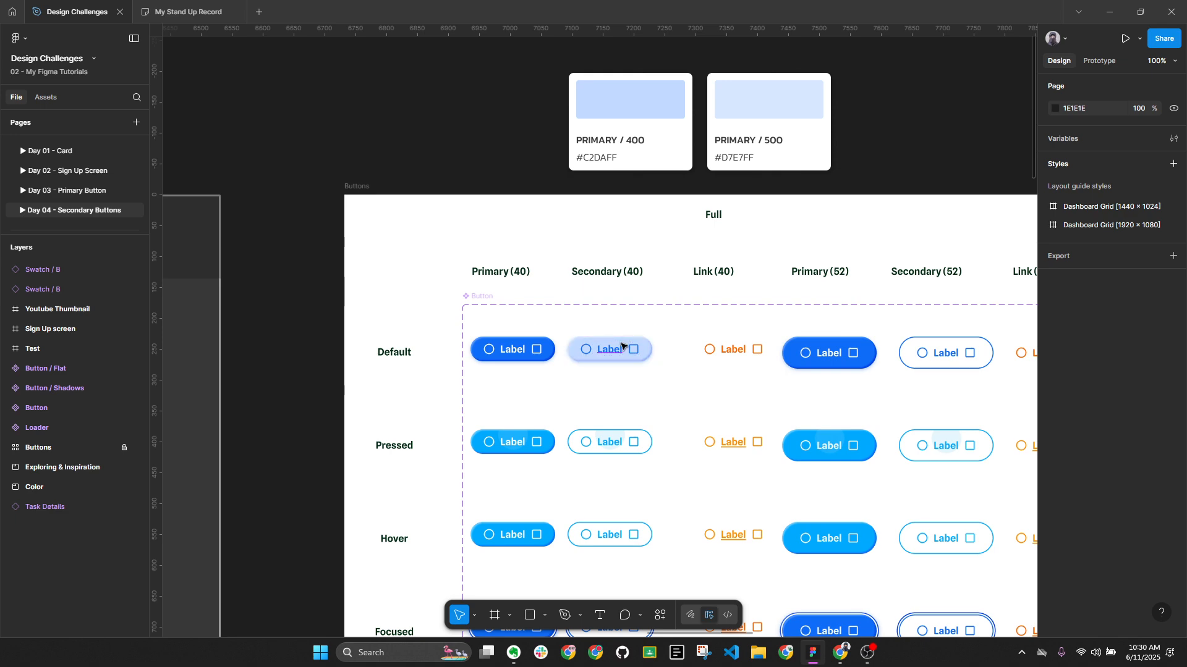
Copy the hex value 003FE5 from the Primary / 100 swatch's fill on the Color board.
scroll(627, 348, "down", 3)
left_click_drag(447, 318, 973, 306)
scroll(373, 506, "up", 3)
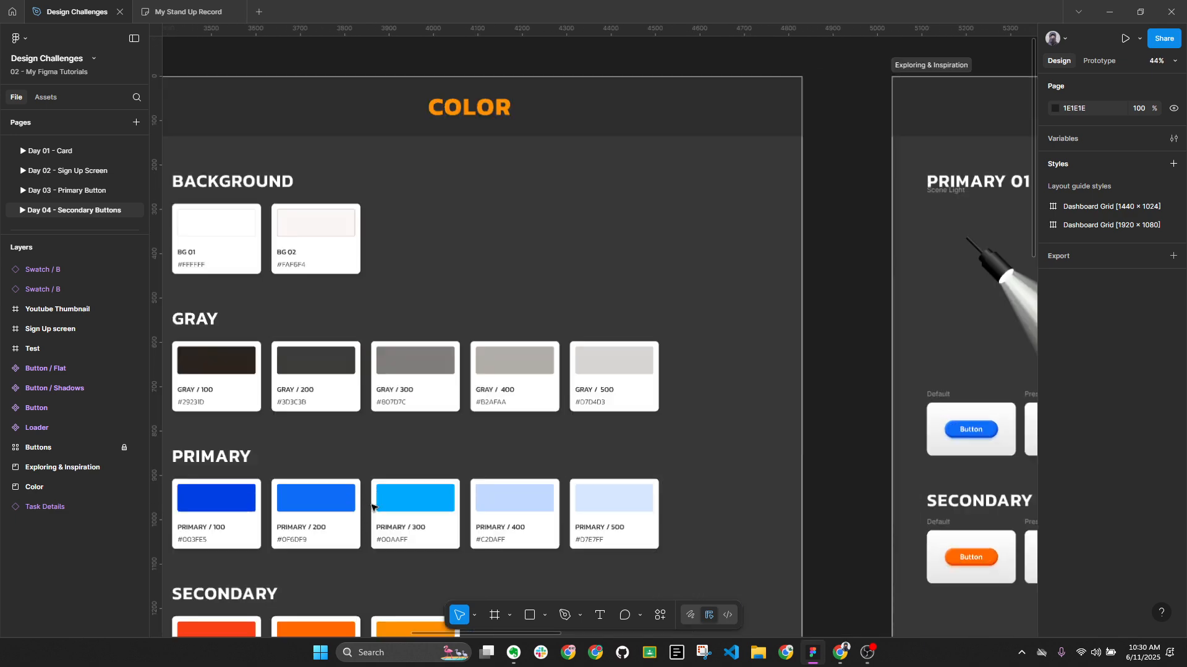
left_click(317, 484, "ctrl")
left_click_drag(312, 443, 408, 396)
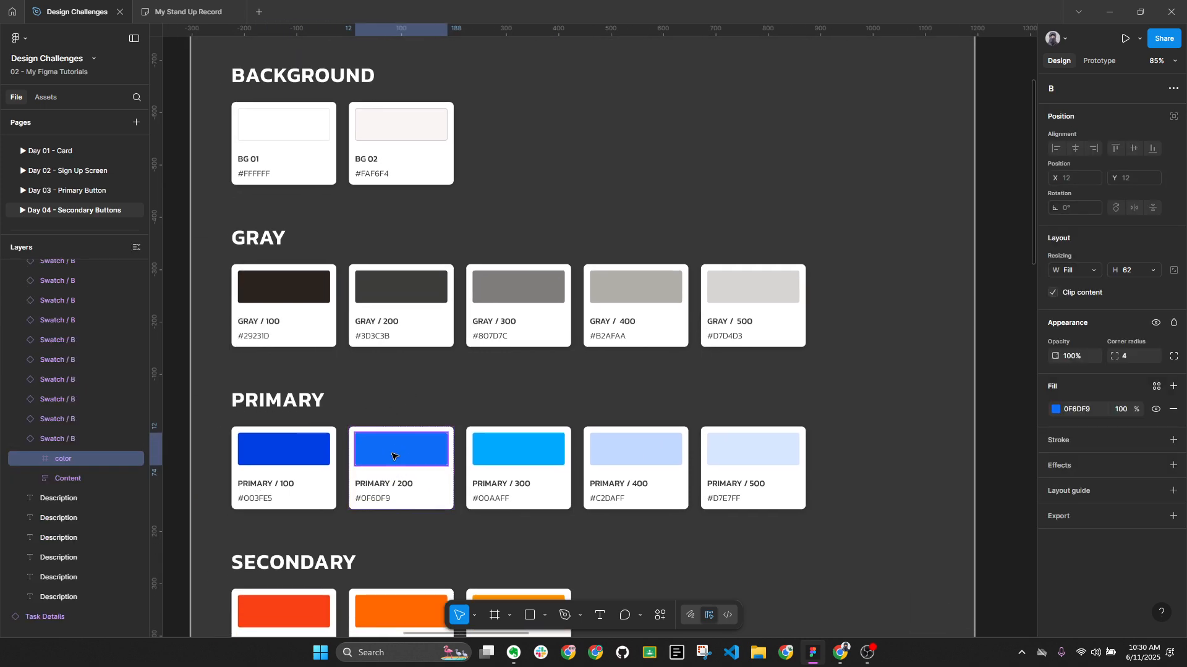
left_click(313, 453, "ctrl")
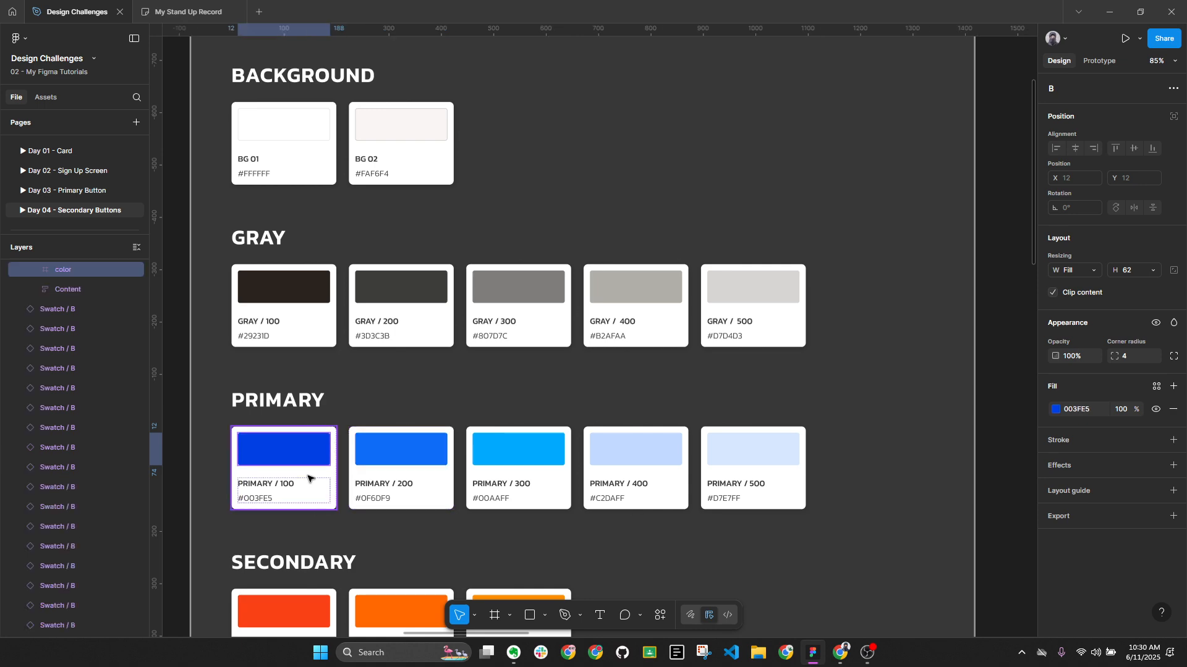
left_click(1087, 410)
left_click(421, 415)
Try 003FE5 in place of the 0F6DF9 label and icon color in the default secondary 40 variant.
scroll(266, 434, "down", 4)
scroll(276, 377, "right", 6)
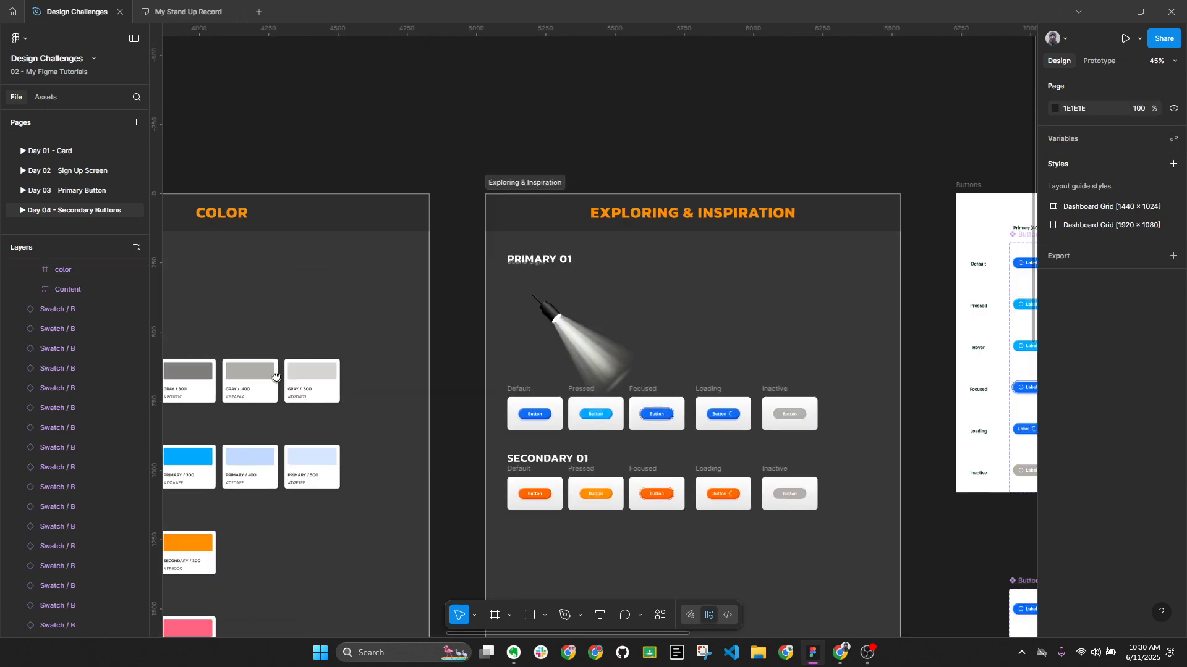
key("z")
left_click(726, 270)
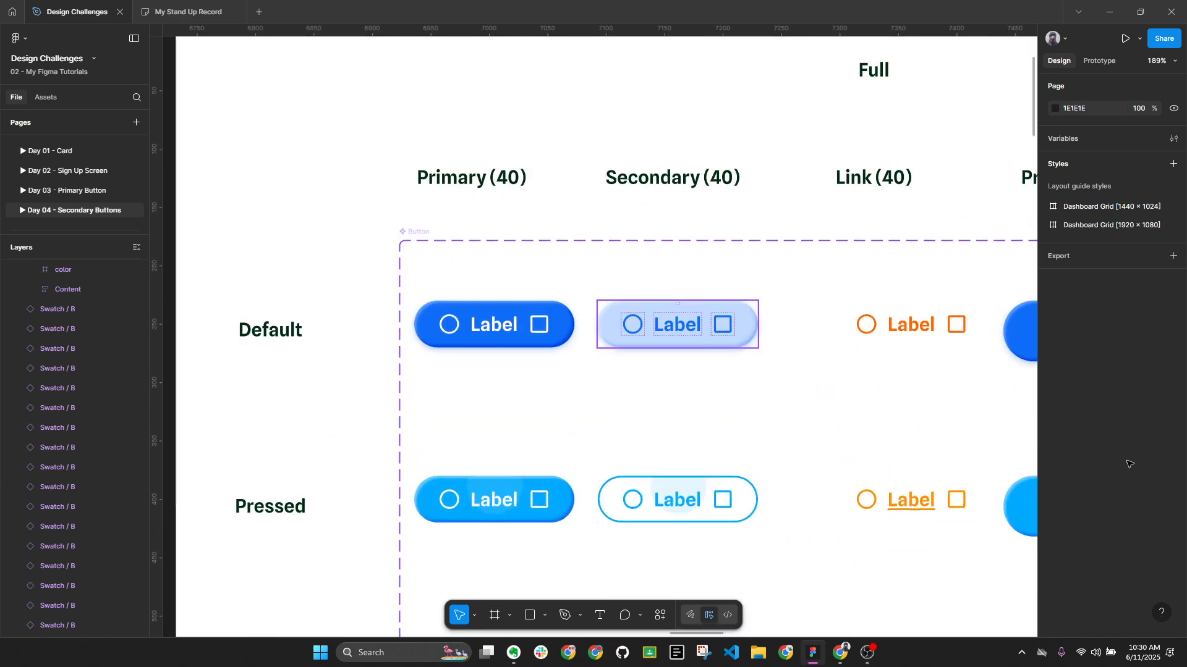
left_click(702, 340)
scroll(1088, 525, "down", 5)
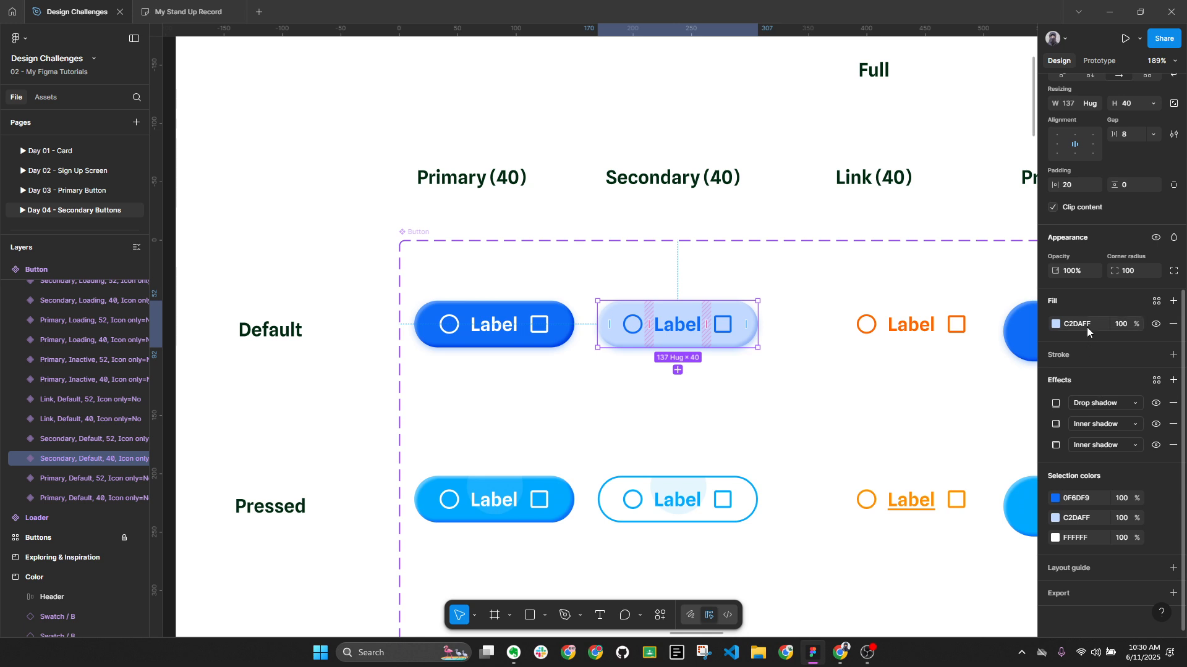
left_click(1092, 498)
type("003FE5")
key("Return")
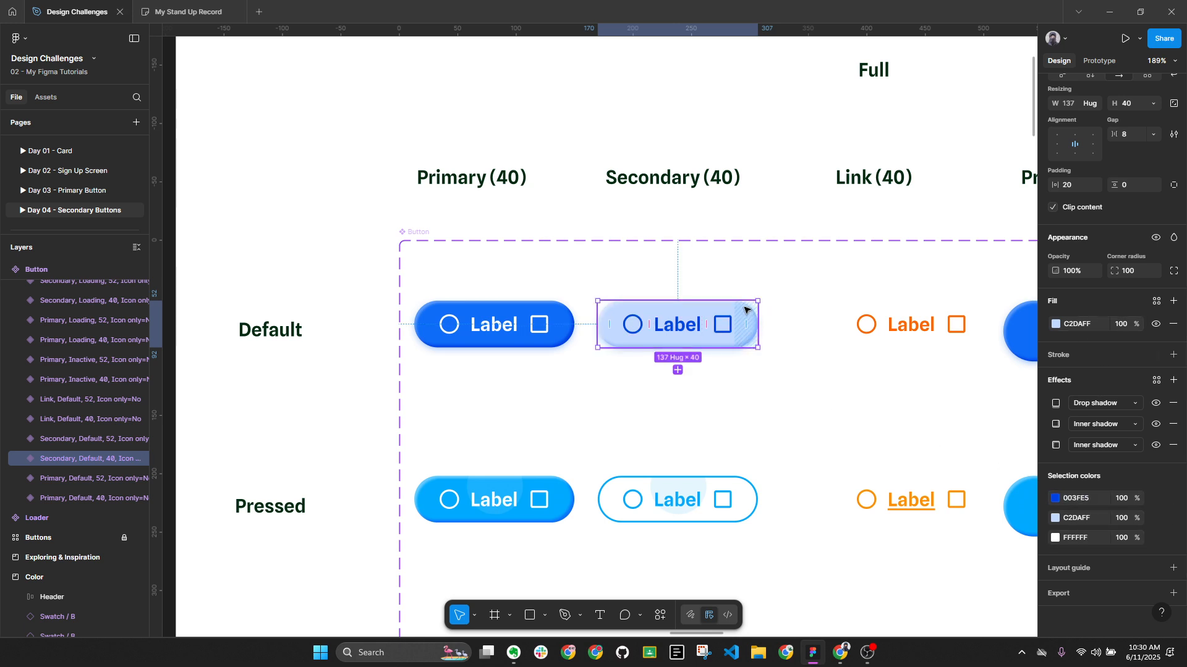
left_click(756, 396)
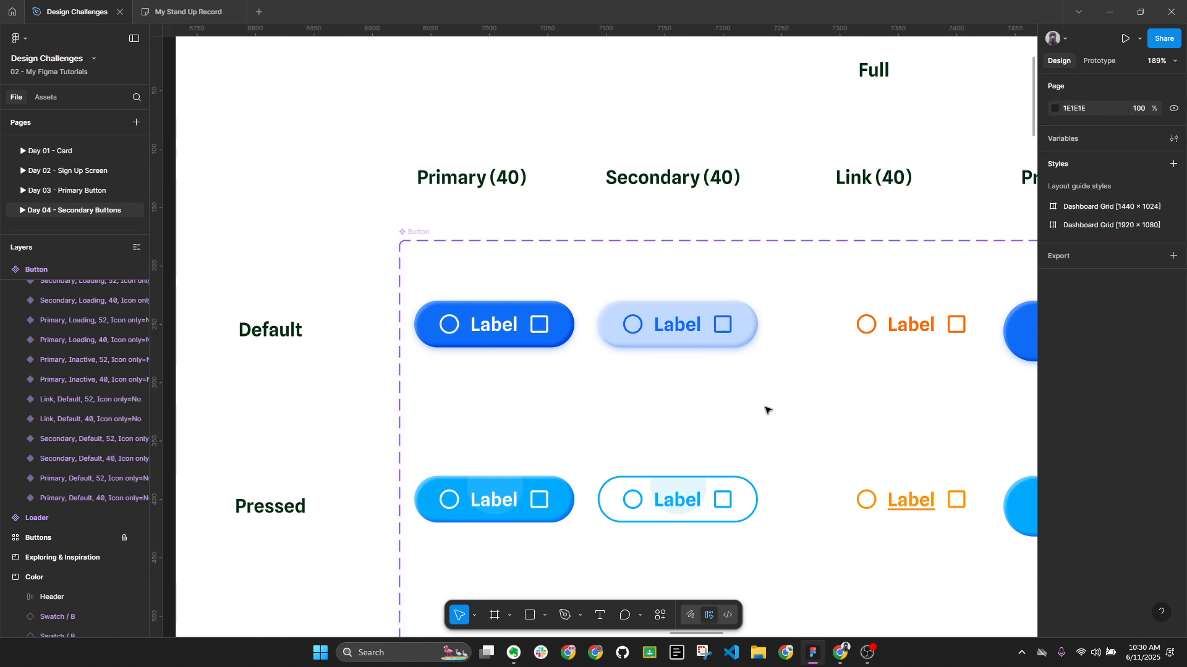
Inspect the color contrast of the label text's fill in the default secondary 40 variant.
scroll(756, 395, "down", 3)
left_click(555, 383)
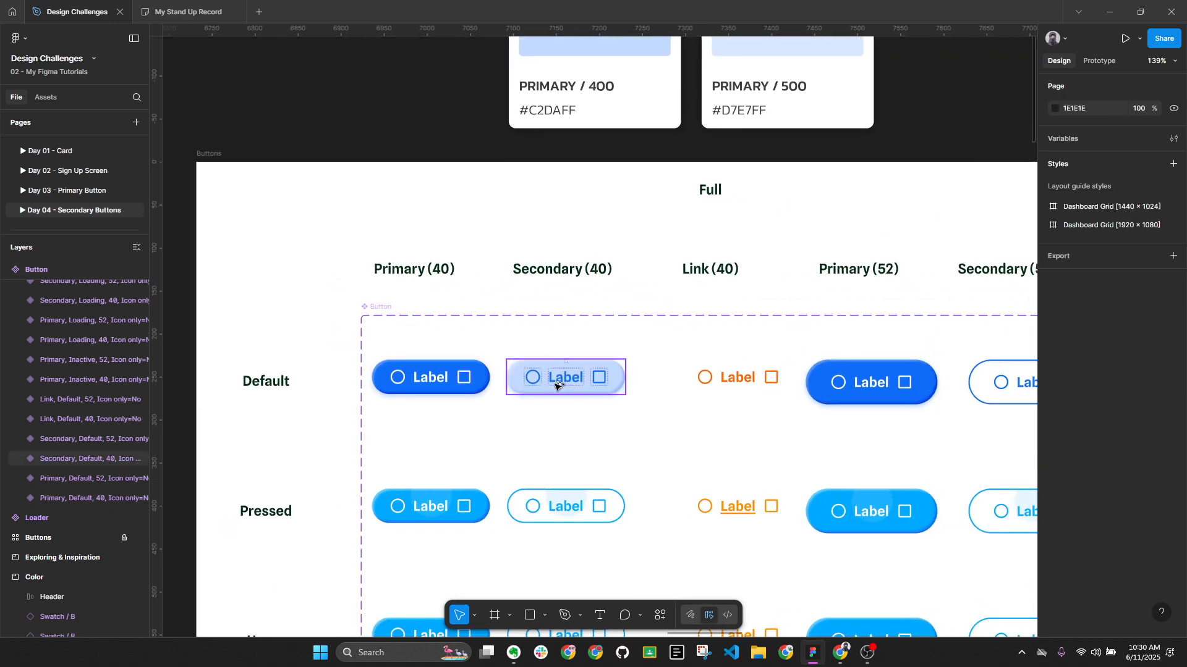
key("alt+l")
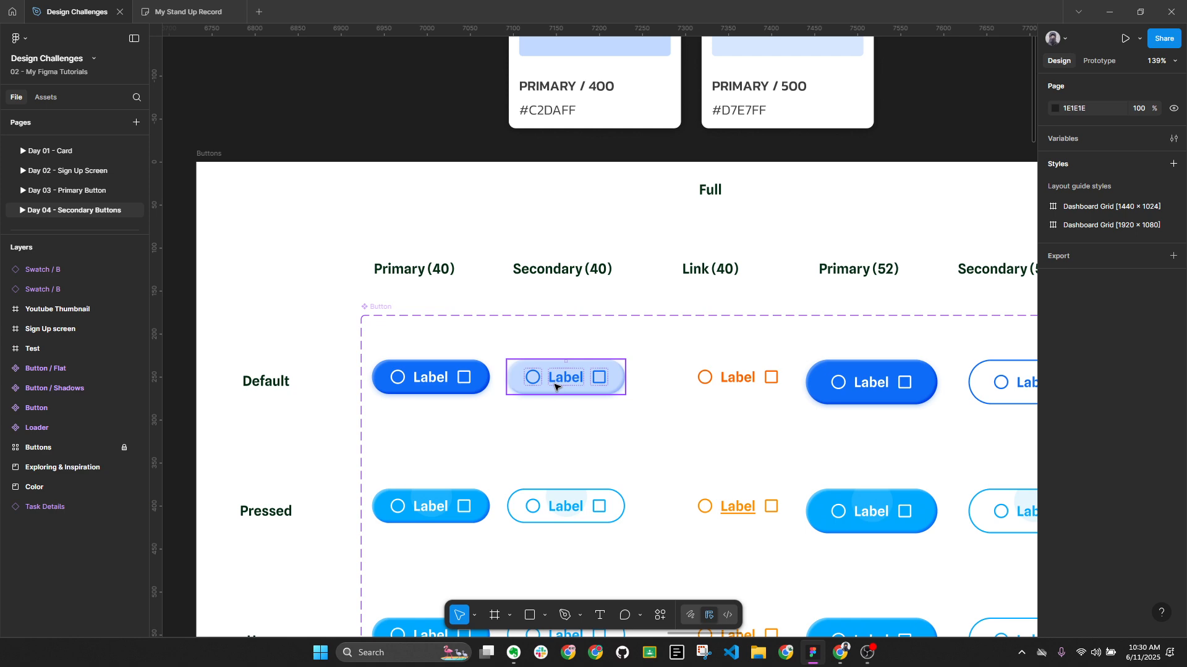
left_click(555, 387)
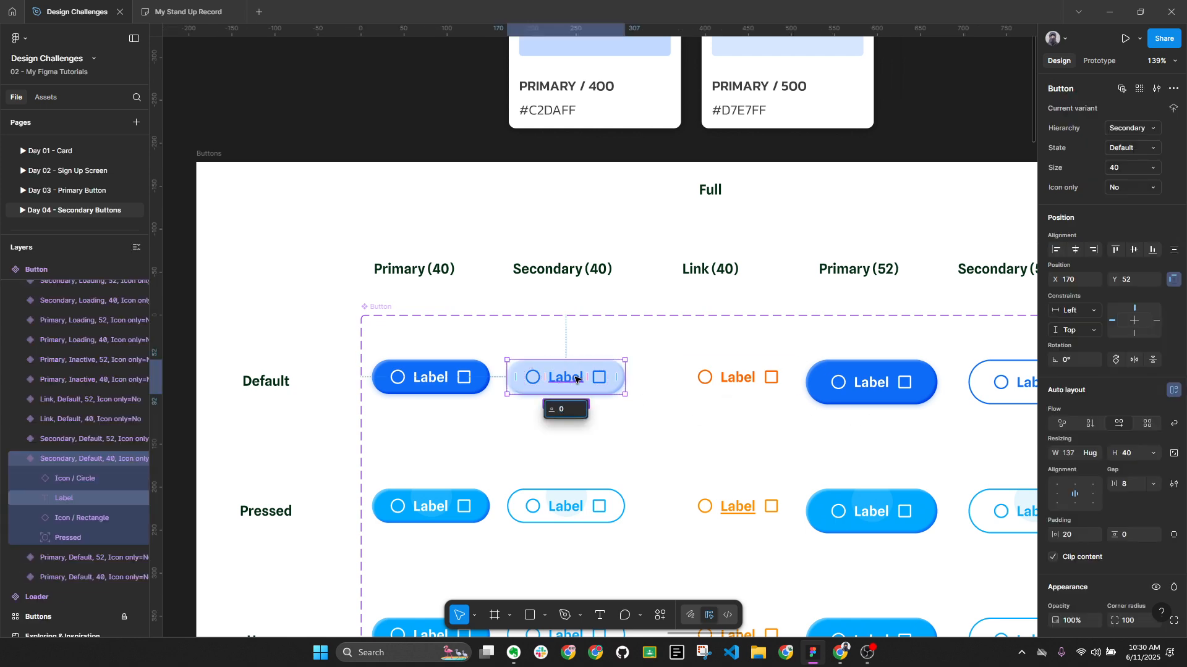
double_click(575, 380)
left_click(1056, 586)
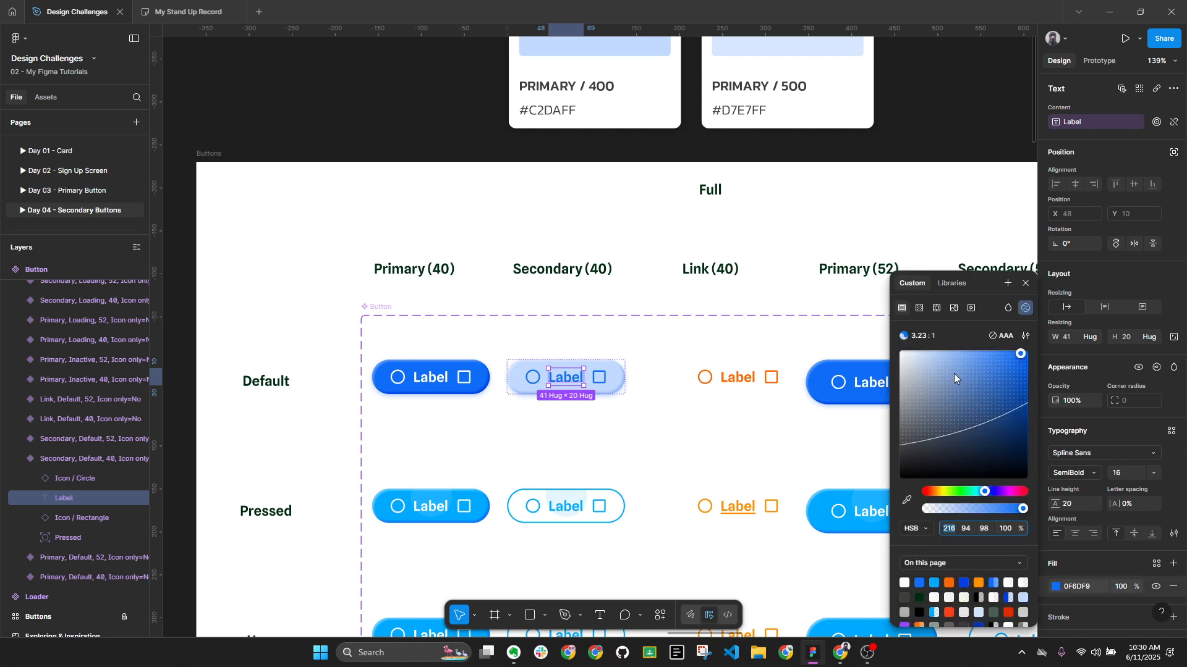
Try the AAA contrast correction 003C96 on the label, undo it, and set the contrast level to AA - Essential (4.5:1).
left_click(1002, 334)
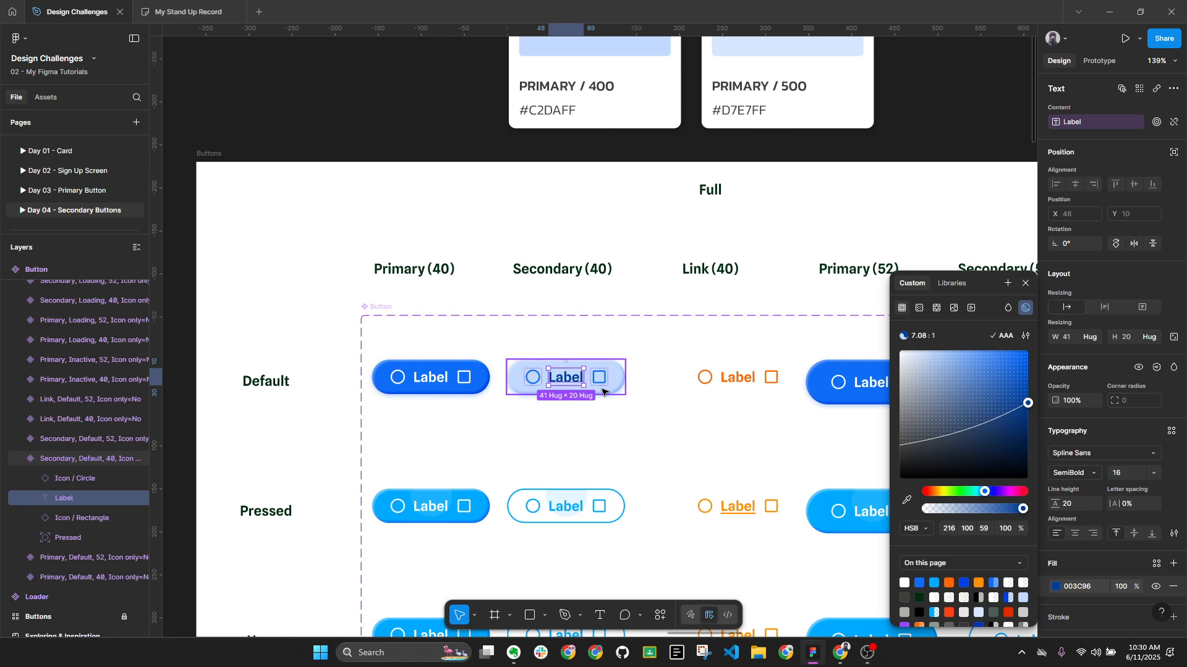
key("ctrl+z")
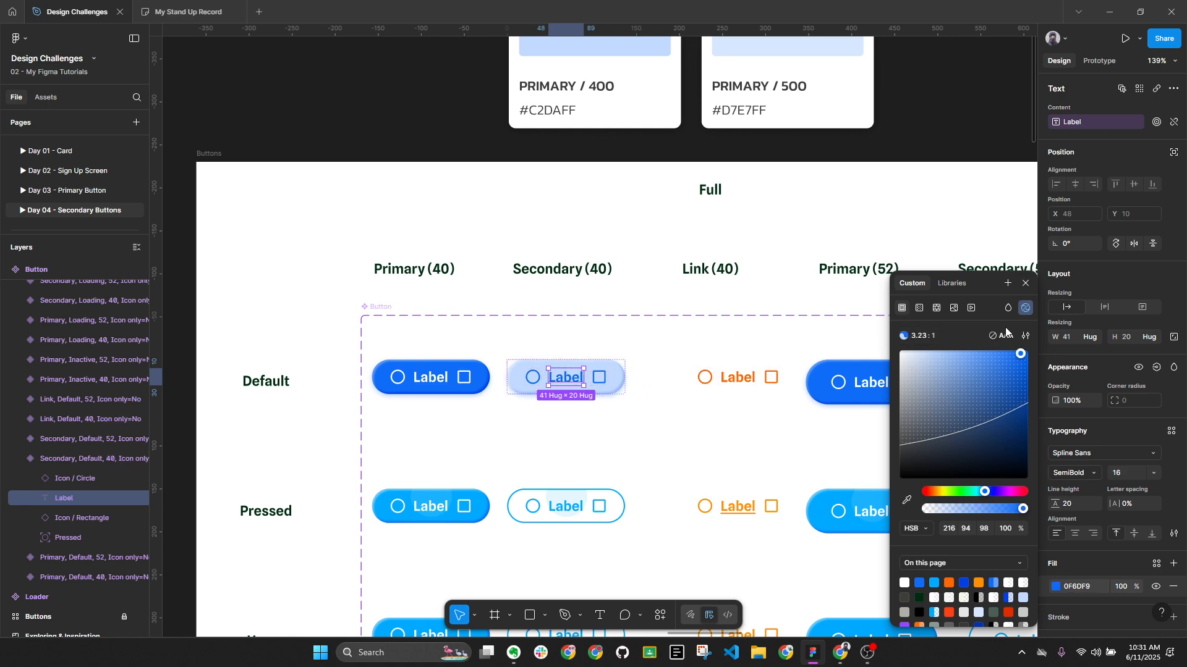
left_click(1026, 335)
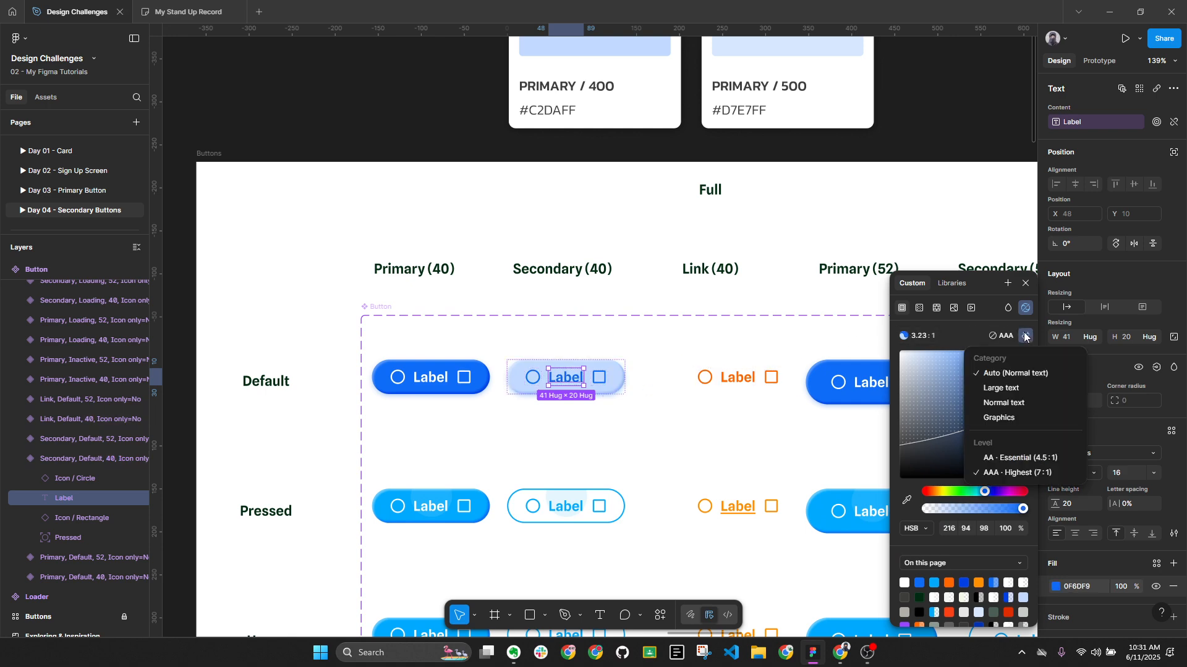
left_click(1017, 458)
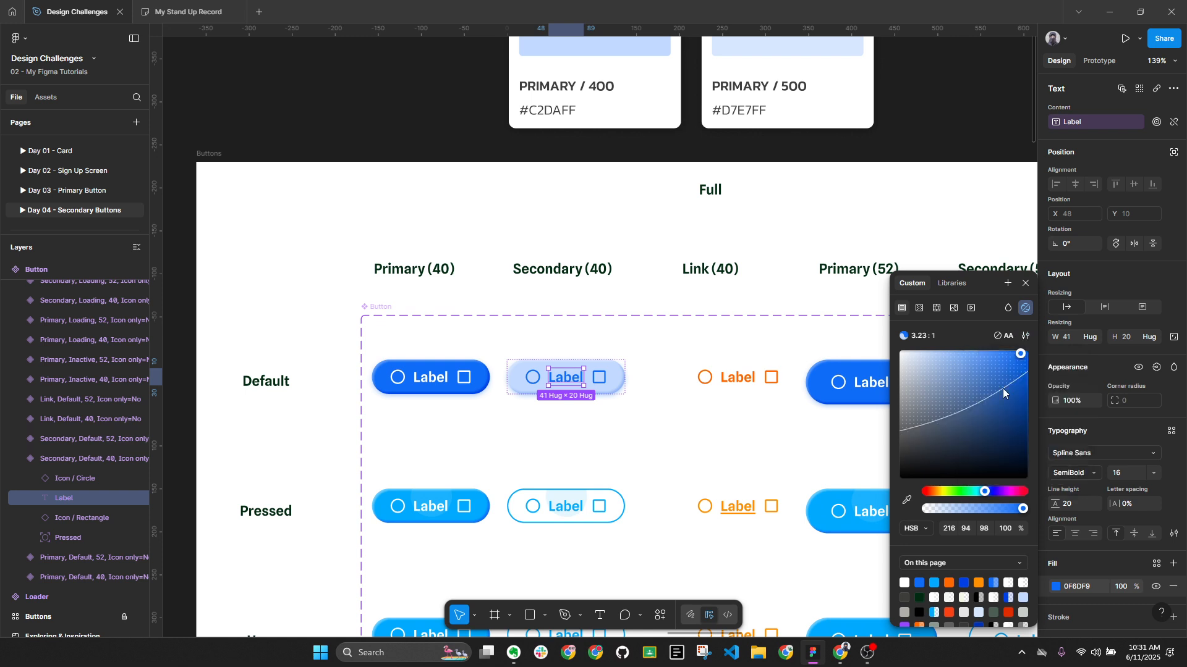
left_click(1025, 283)
left_click(666, 419)
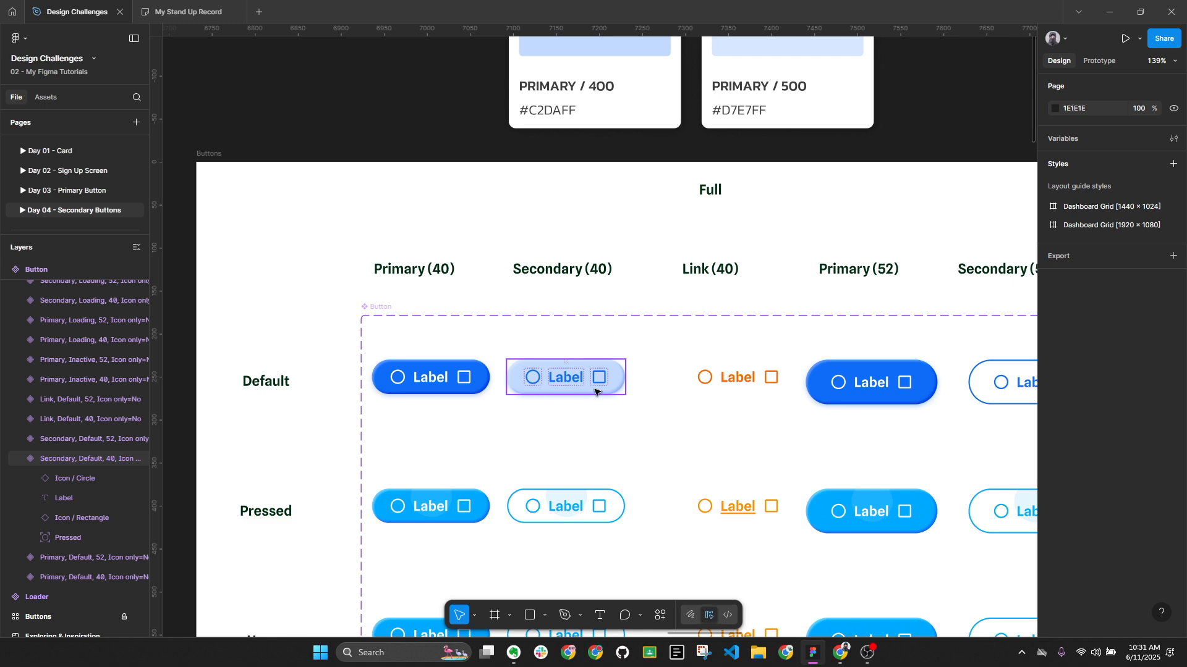
Collapse the layers and copy the properties of the default secondary 40 variant.
key("alt+l")
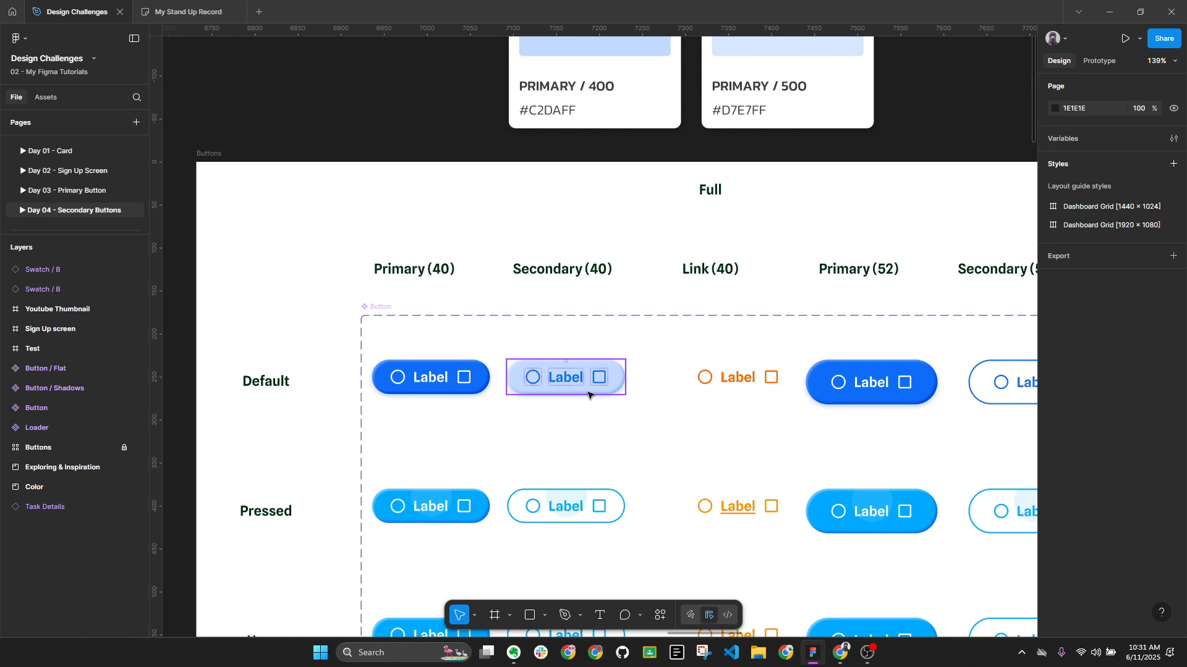
key("alt+l")
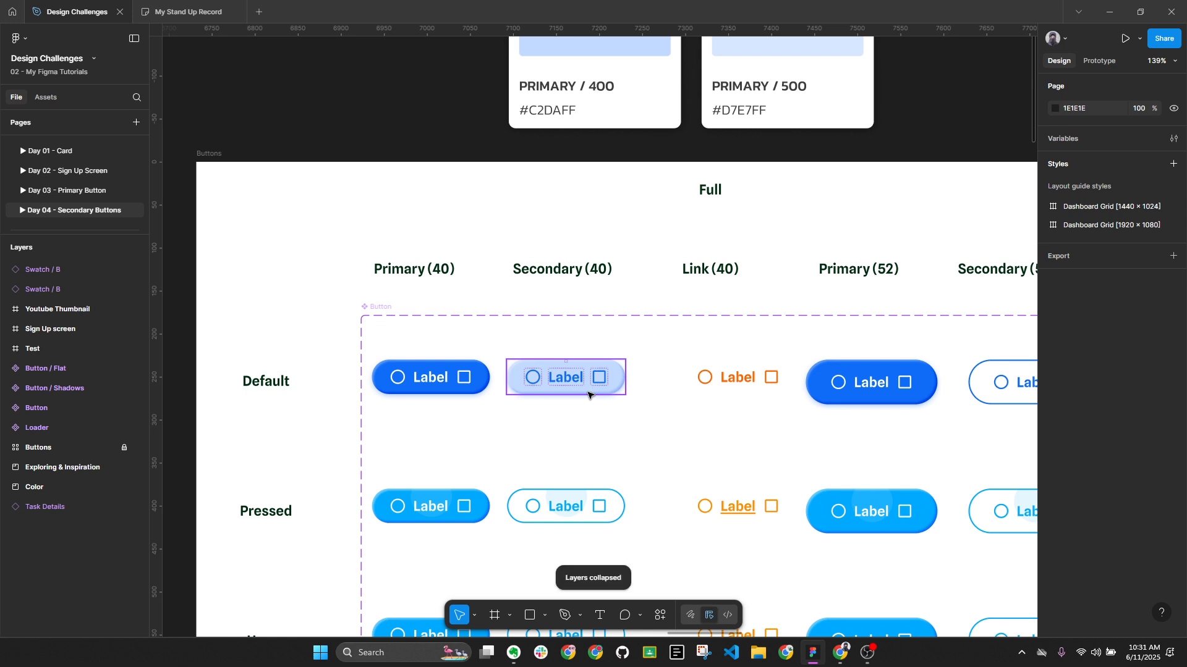
scroll(666, 399, "down", 3)
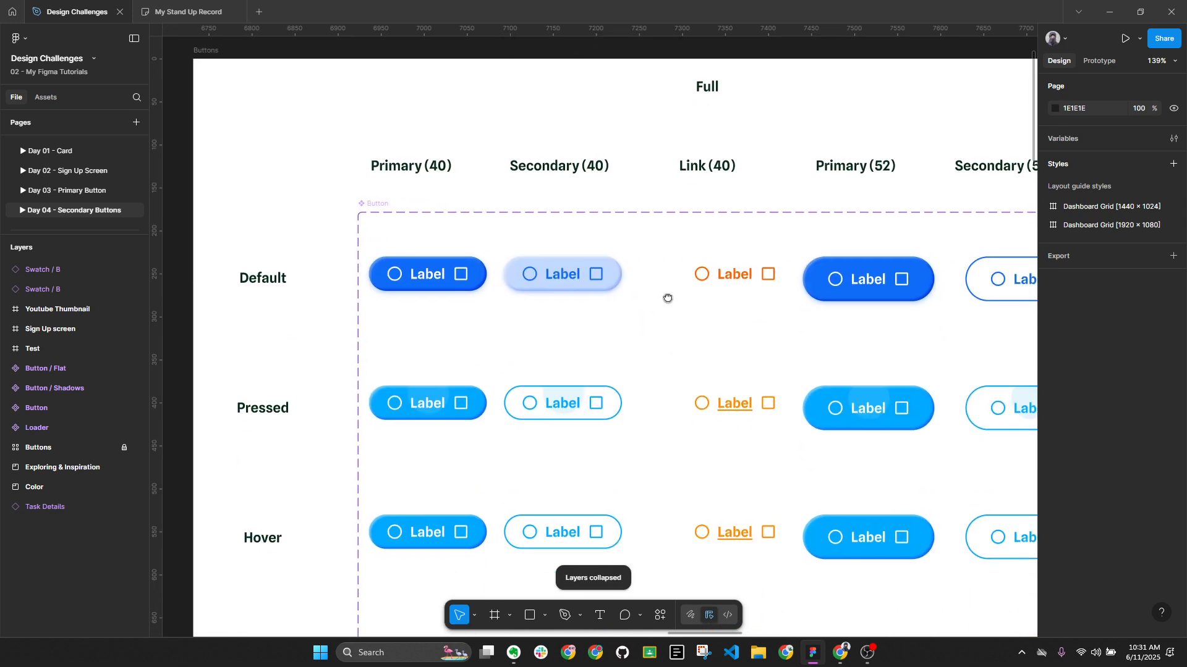
left_click(563, 270)
right_click(558, 253)
mouse_move(618, 307)
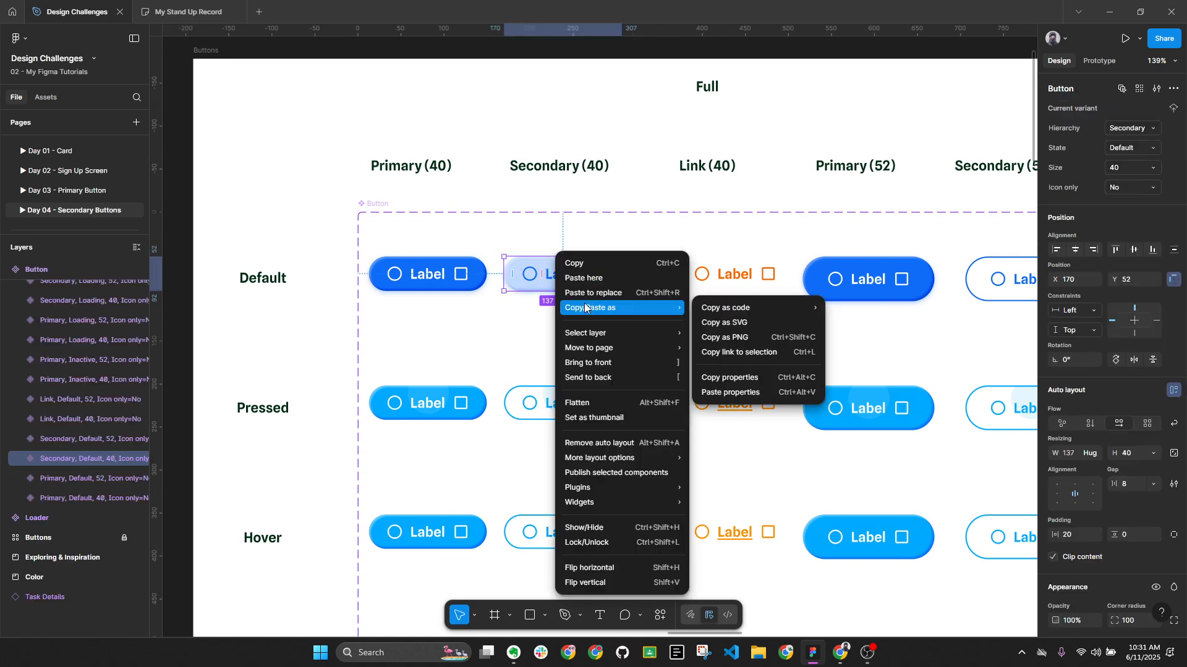
left_click(732, 377)
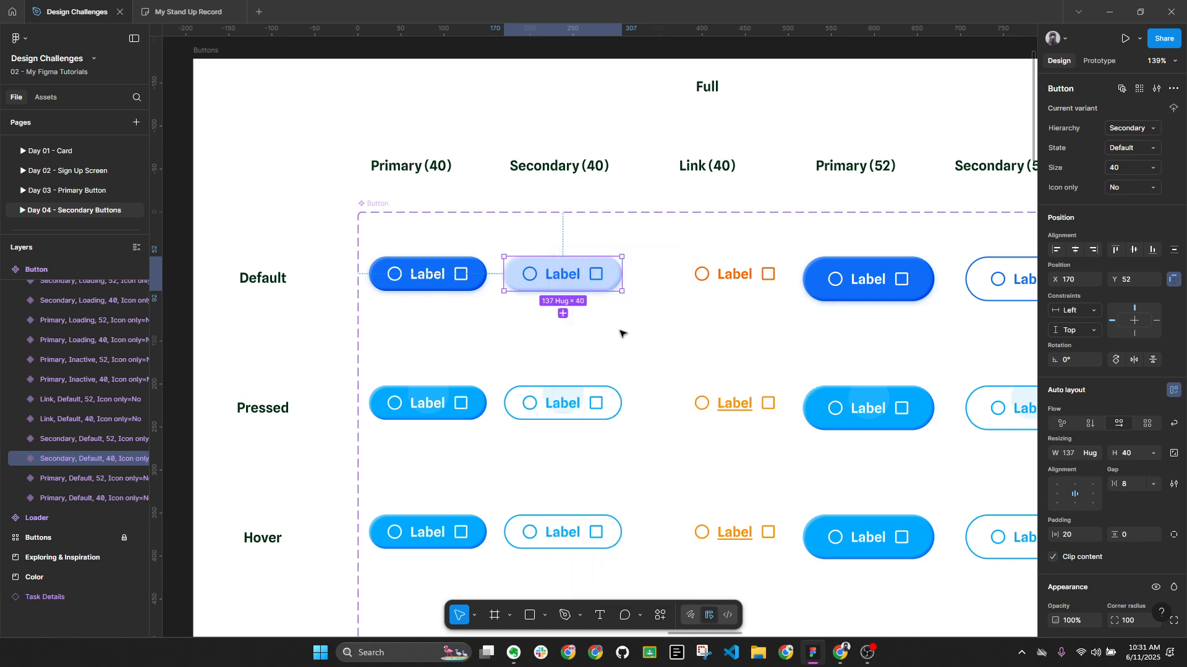
Paste the copied properties onto the focused and loading secondary 40 variants.
scroll(621, 334, "down", 5)
scroll(618, 288, "down", 2, "ctrl")
scroll(634, 251, "up", 1)
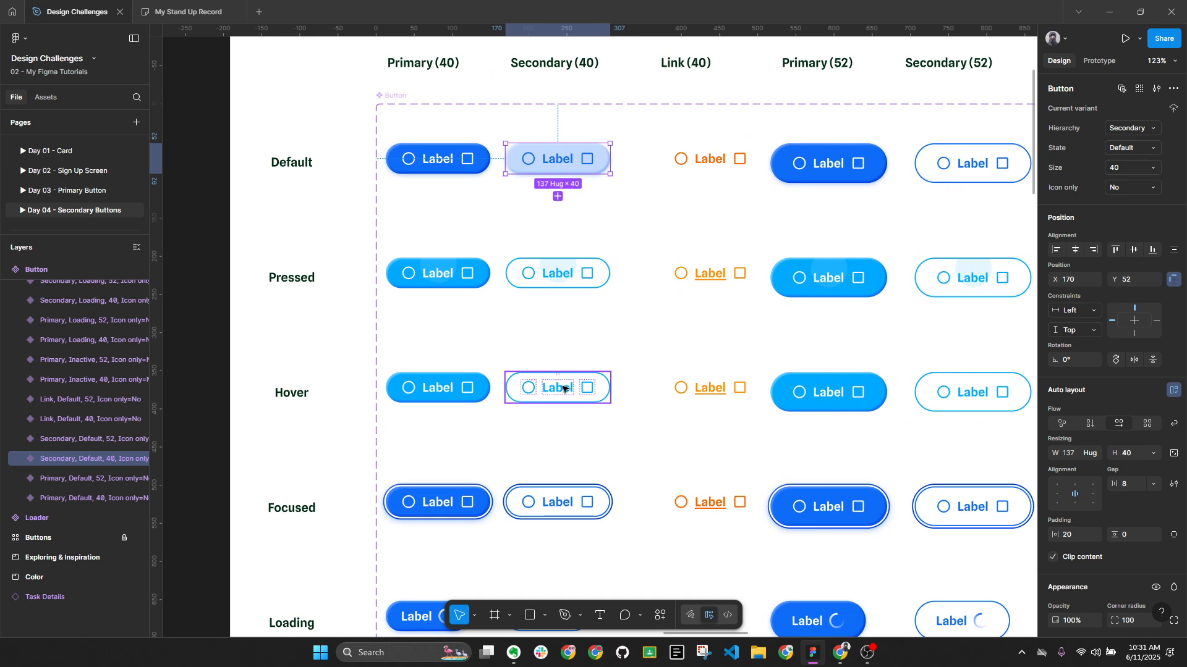
scroll(556, 402, "down", 1, "ctrl")
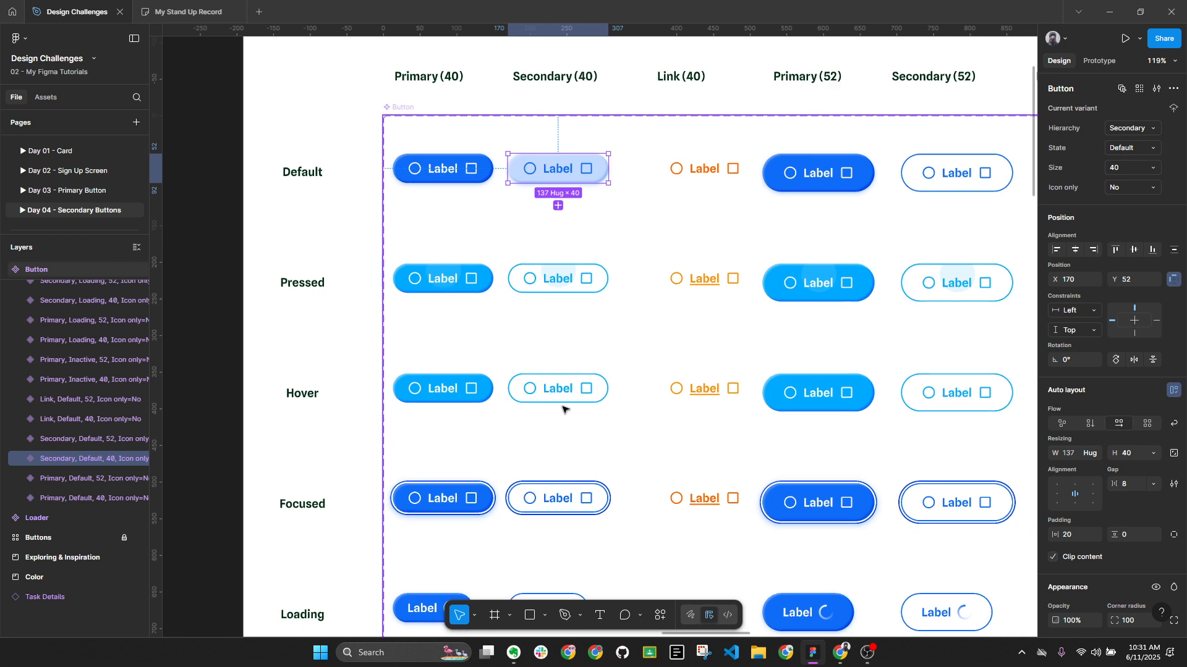
scroll(552, 354, "down", 1)
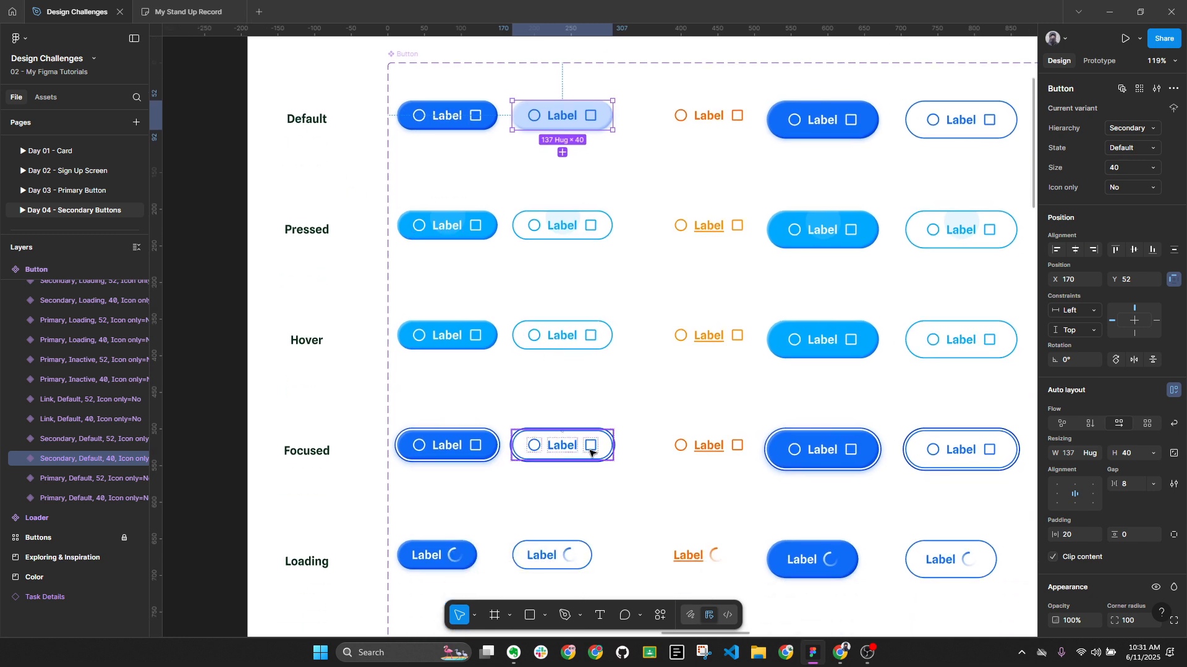
left_click(570, 554)
left_click(583, 456, "shift")
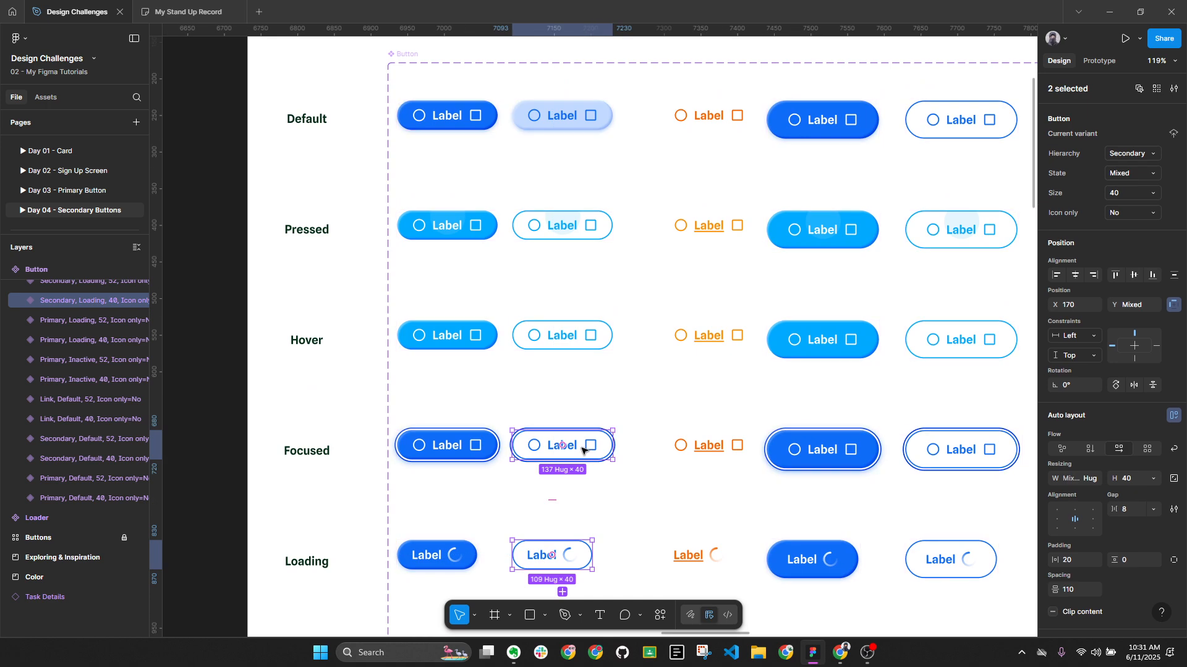
key("ctrl+alt+v")
left_click(652, 518)
left_click_drag(649, 519, 625, 527)
left_click_drag(625, 450, 631, 488)
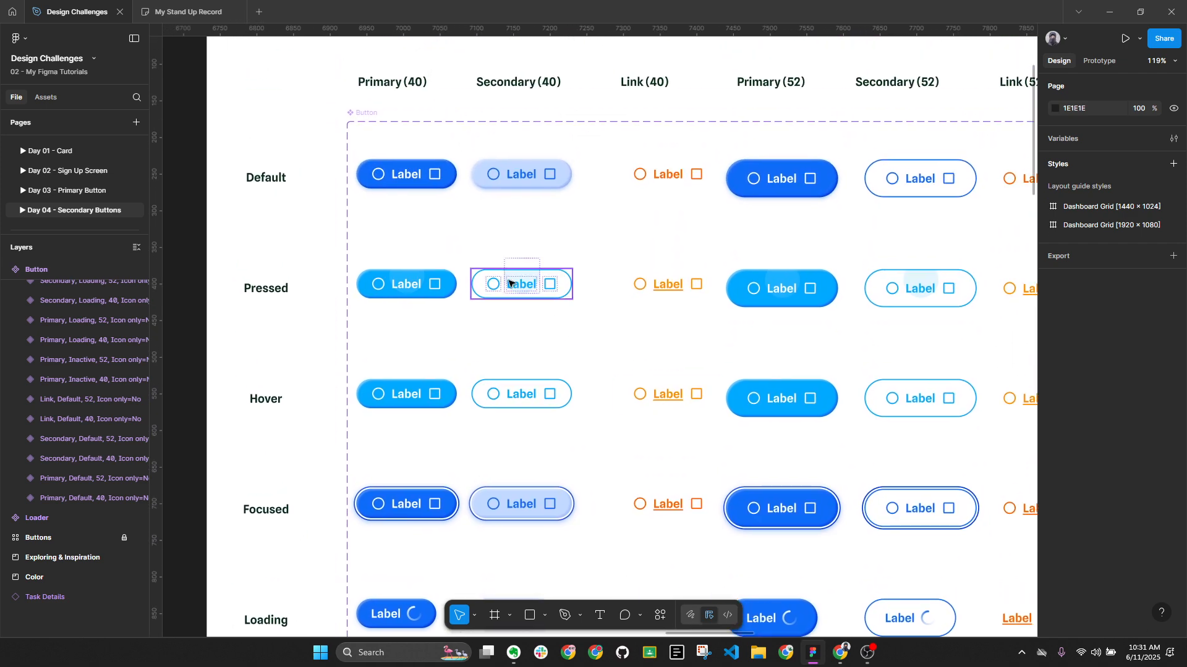
Fill the pressed secondary 40 variant with the Primary / 500 swatch color D7E7FF.
left_click_drag(556, 258, 630, 371)
scroll(636, 342, "up", 3)
scroll(652, 384, "down", 5)
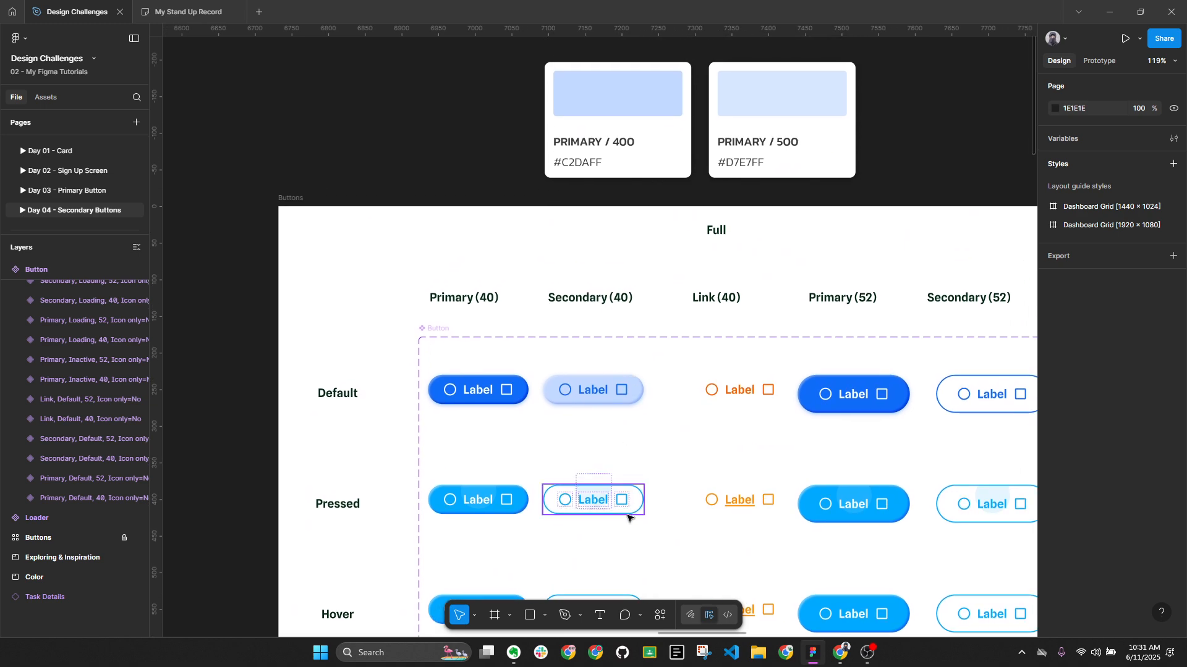
left_click_drag(648, 487, 629, 487)
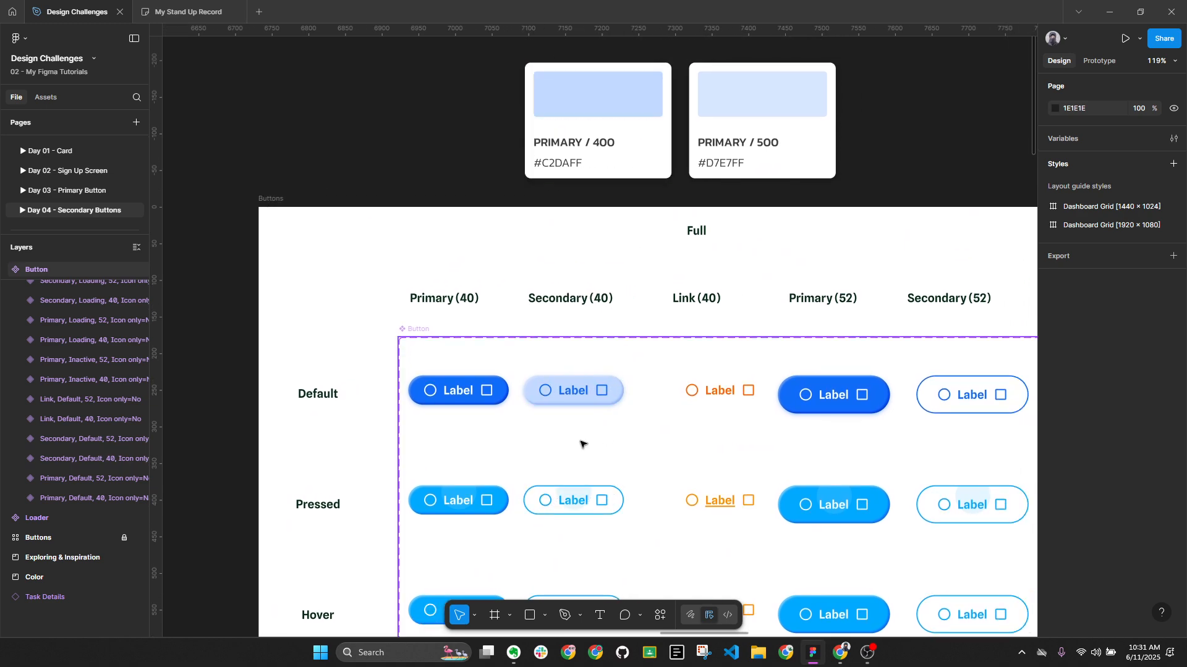
left_click(576, 501)
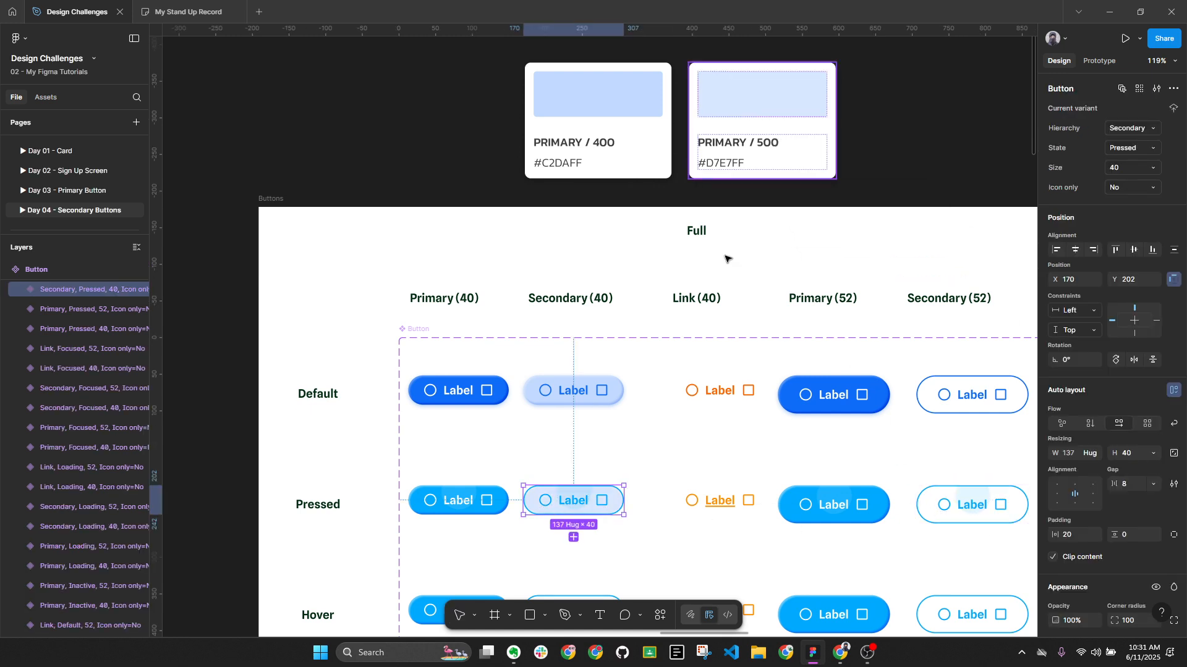
scroll(581, 518, "up", 5)
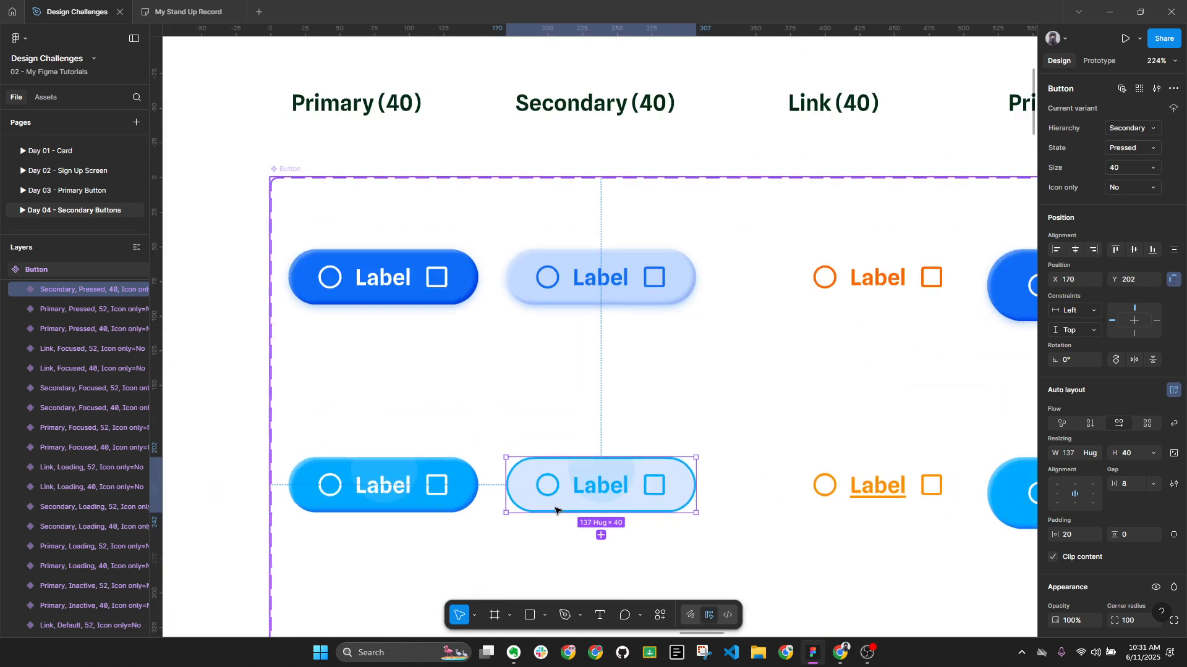
left_click(747, 475)
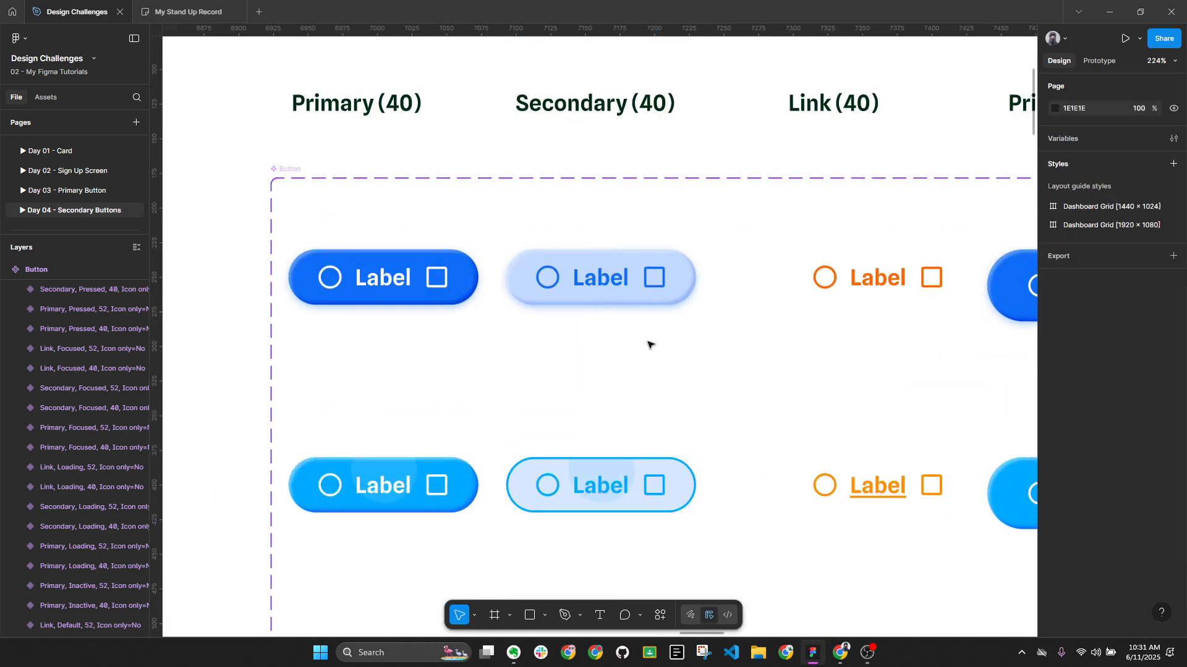
Copy the hex value 0F6DF9 from the default secondary 40 label's fill and select the pressed variant's label and both icons.
double_click(617, 277)
left_click(1089, 586)
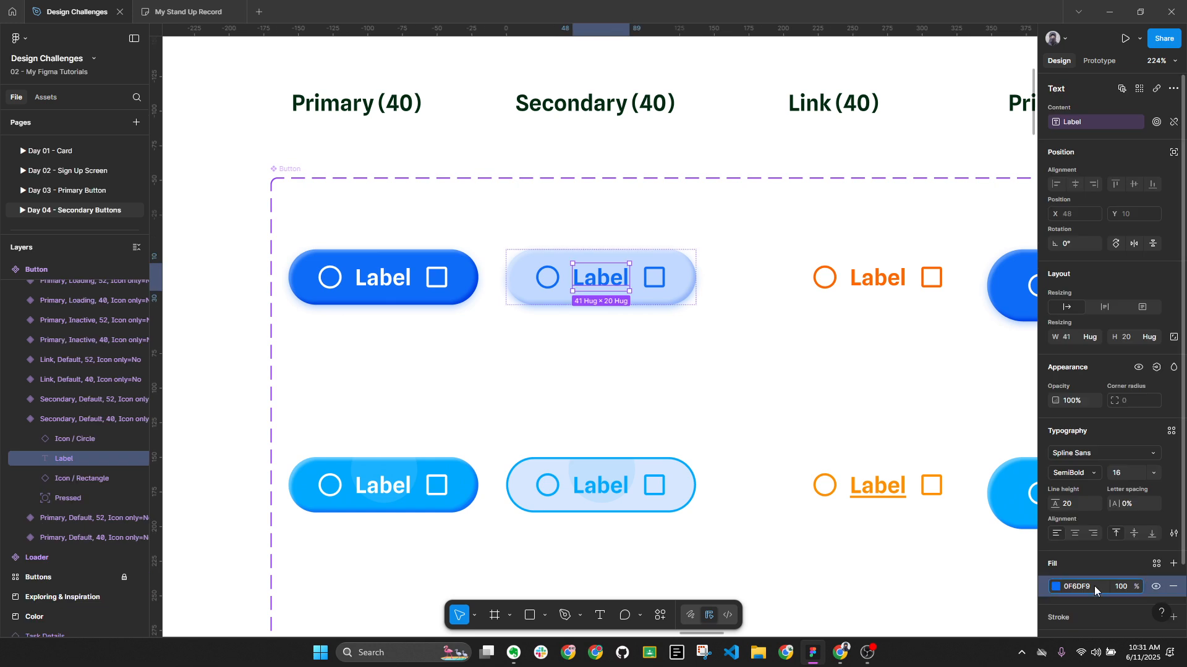
scroll(1096, 514, "down", 2)
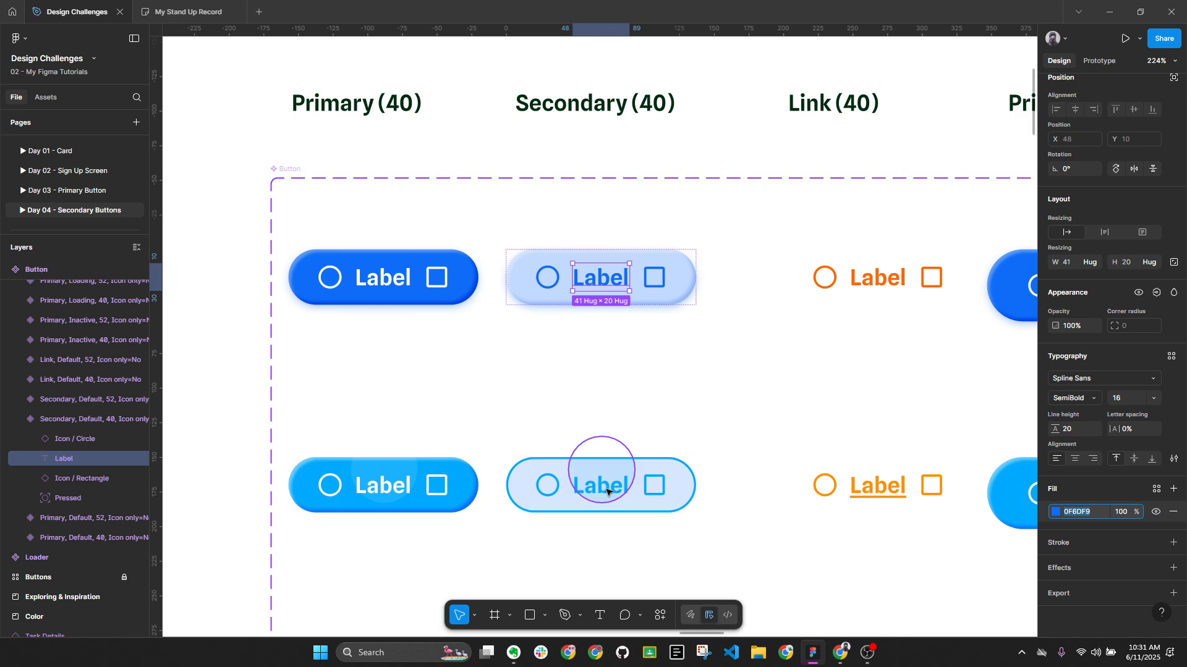
left_click(642, 487)
double_click(655, 488)
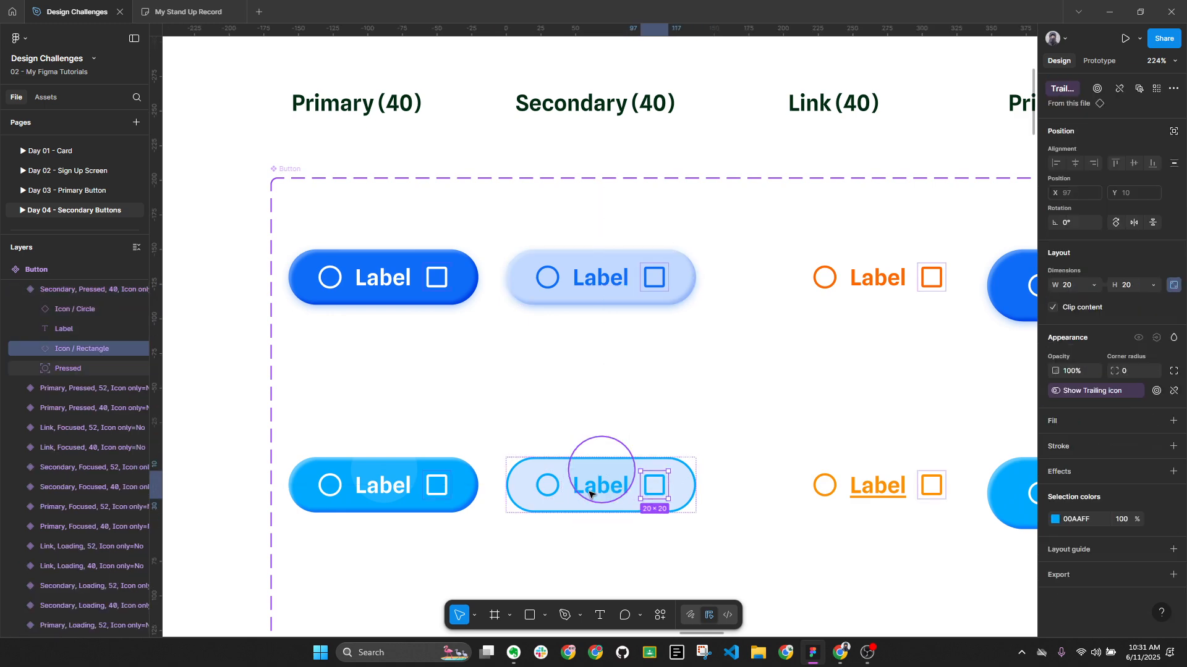
left_click(545, 486, "shift")
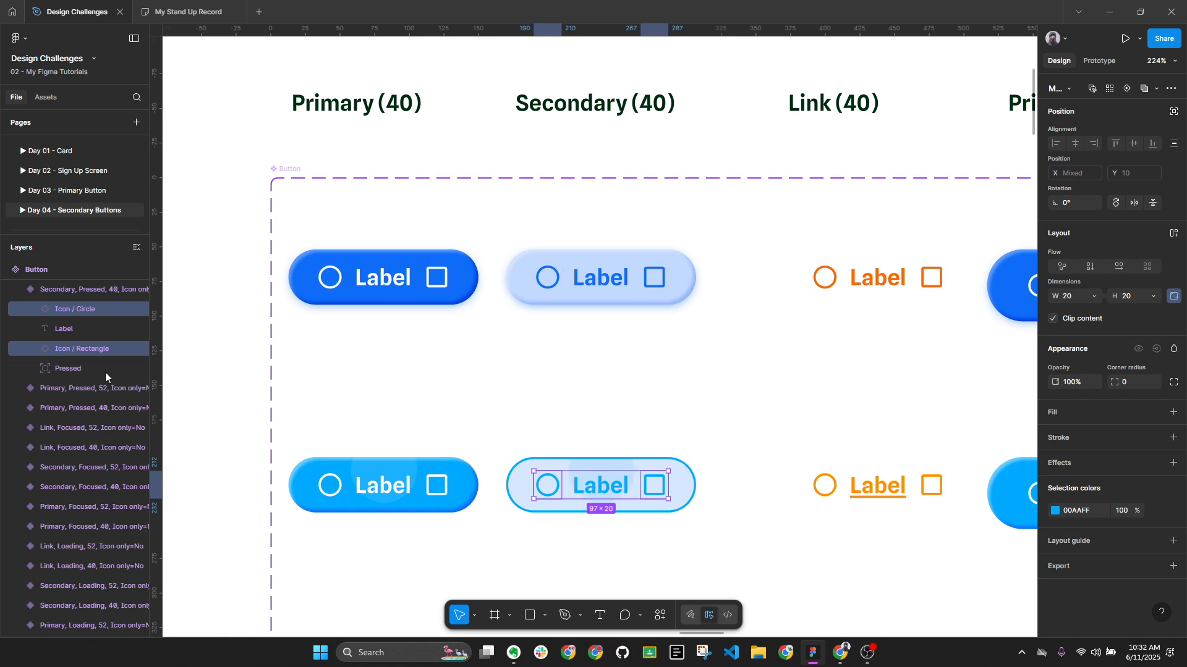
left_click(71, 329, "shift")
scroll(1116, 548, "down", 3)
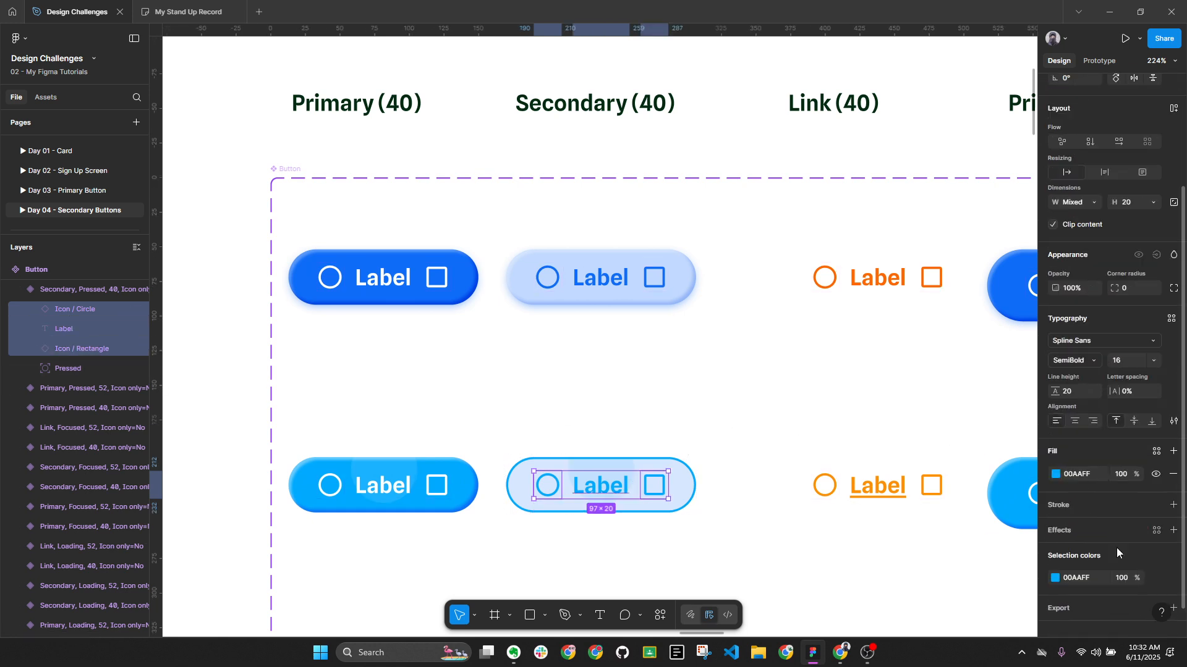
Try 0F6DF9 as the text fill in the pressed secondary 40 variant and undo it.
left_click(1096, 467)
type("0F6DF9")
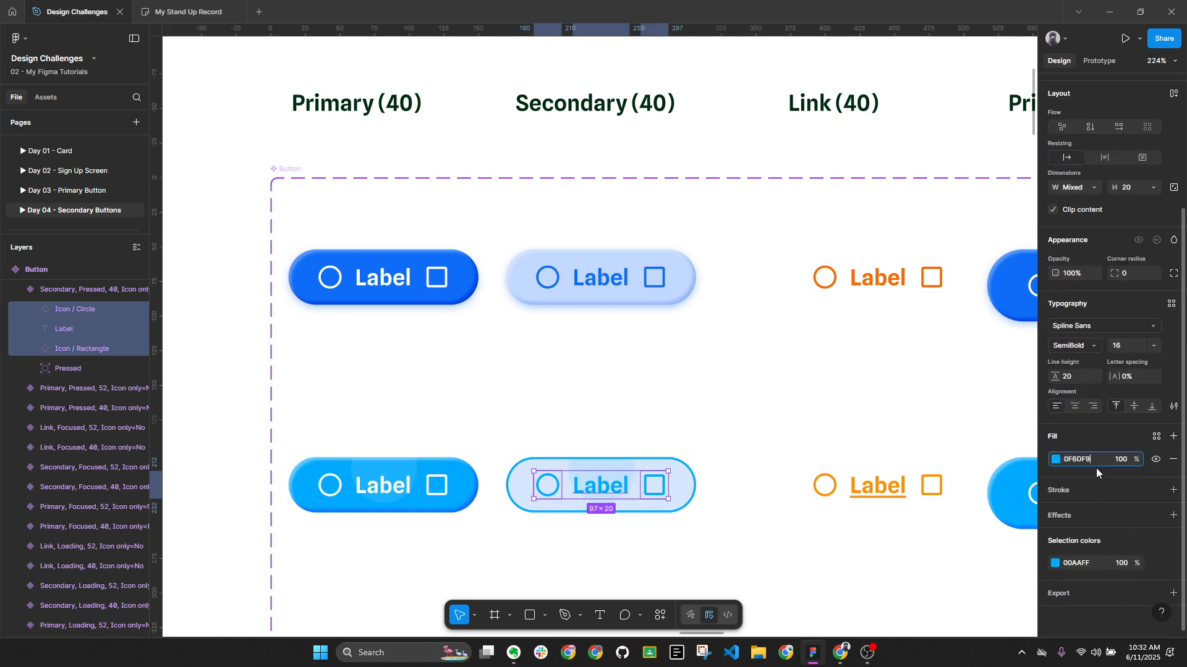
key("Return")
key("ctrl+z")
Replace the 00AAFF selection color of the pressed secondary 40 label and icons with 0F6DF9.
left_click(1091, 565)
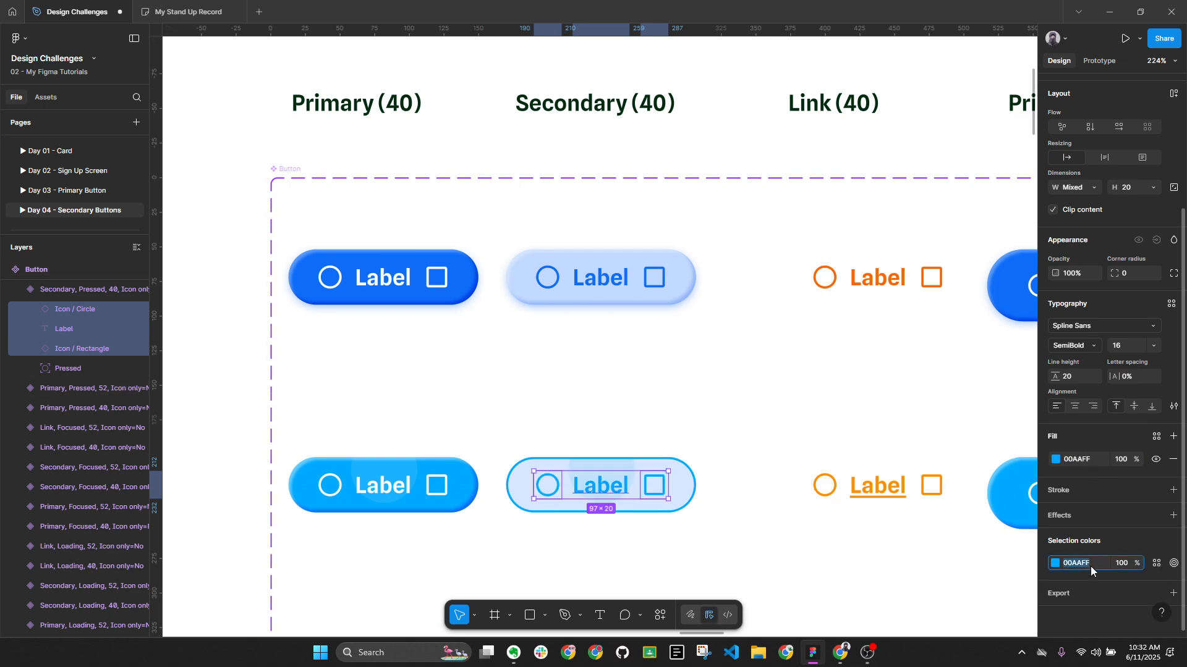
key("Return")
left_click(721, 504)
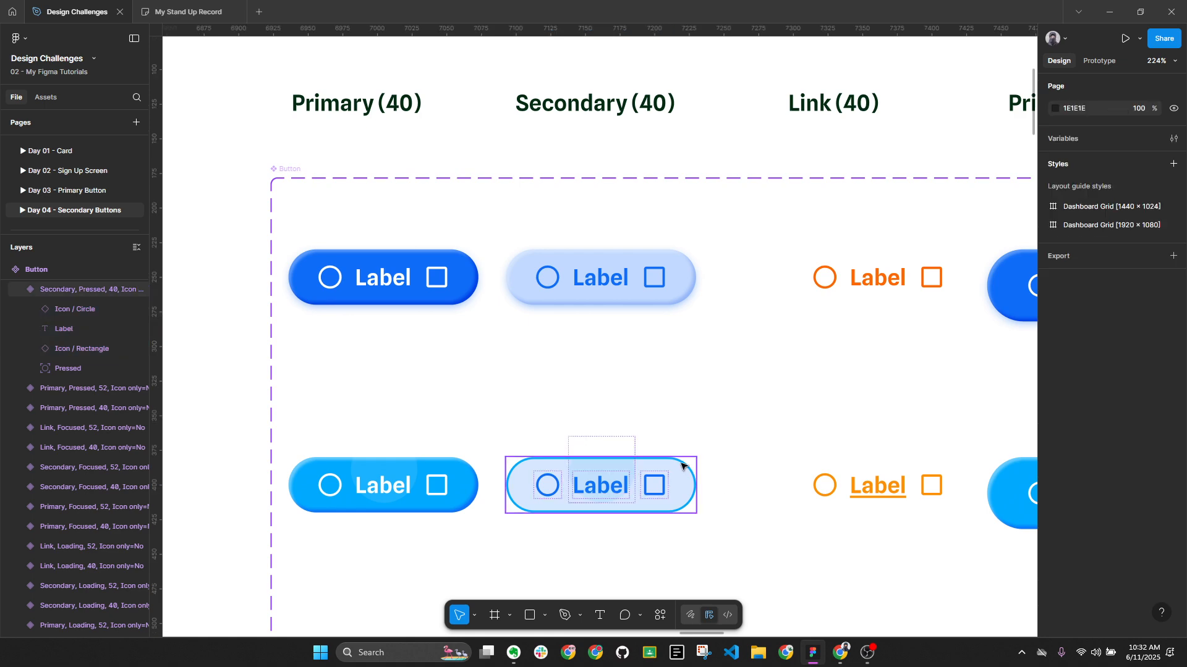
left_click(670, 469)
key("alt+l")
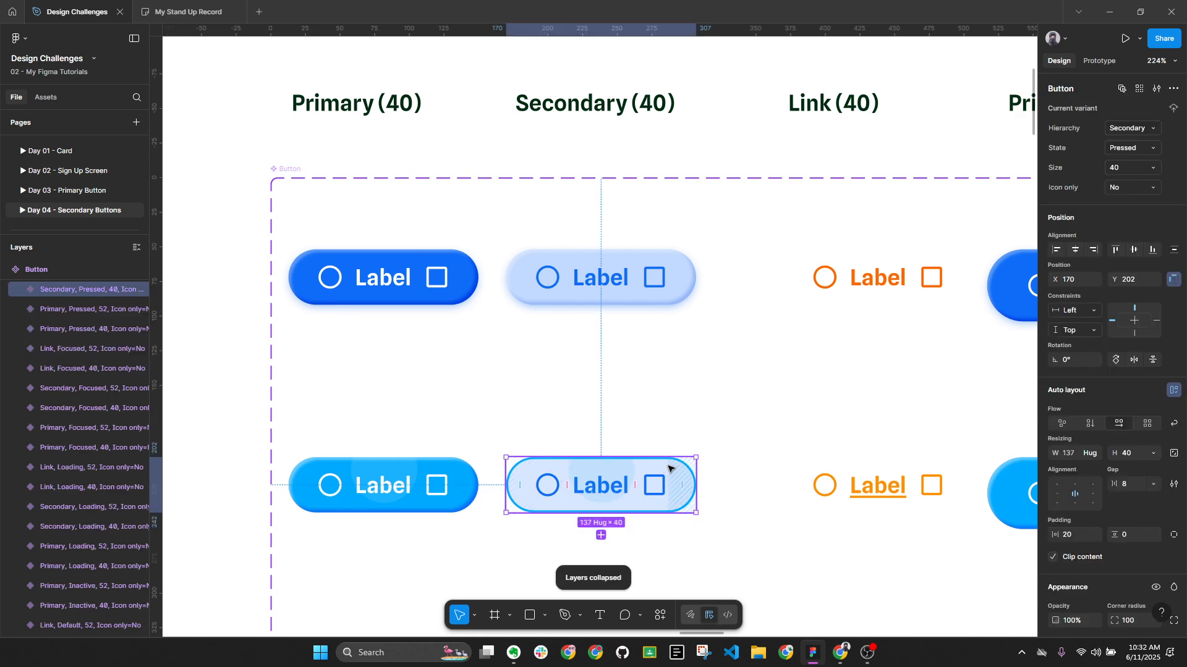
scroll(644, 425, "down", 1)
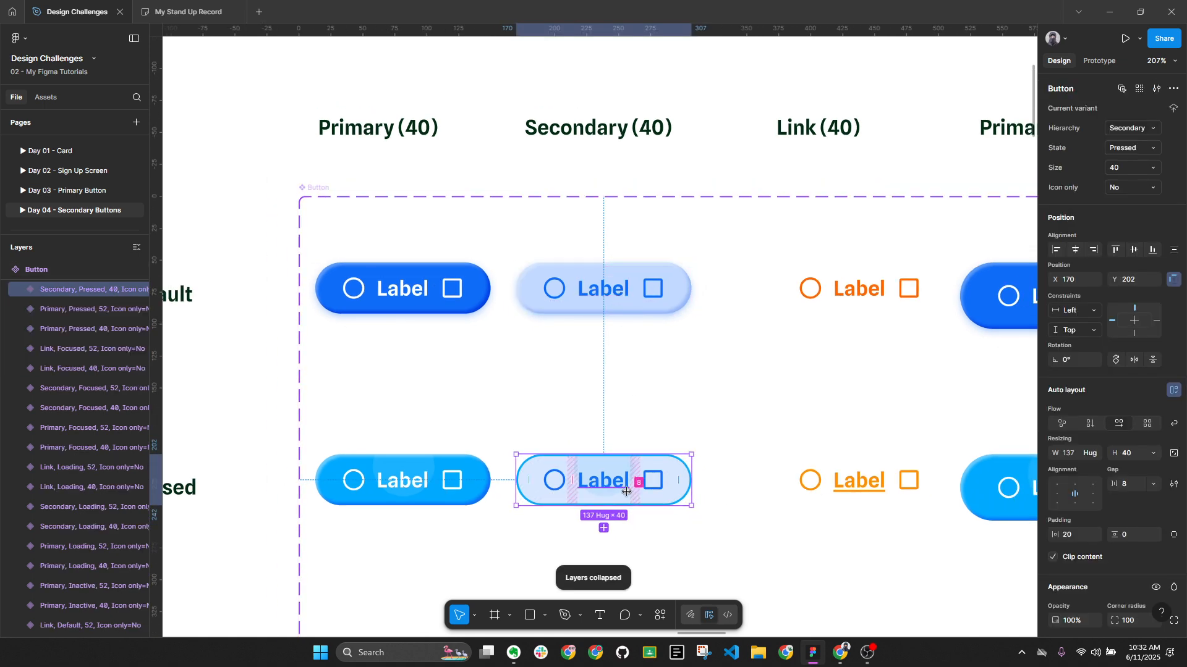
scroll(634, 422, "down", 4)
left_click_drag(681, 426, 650, 449)
left_click(440, 514)
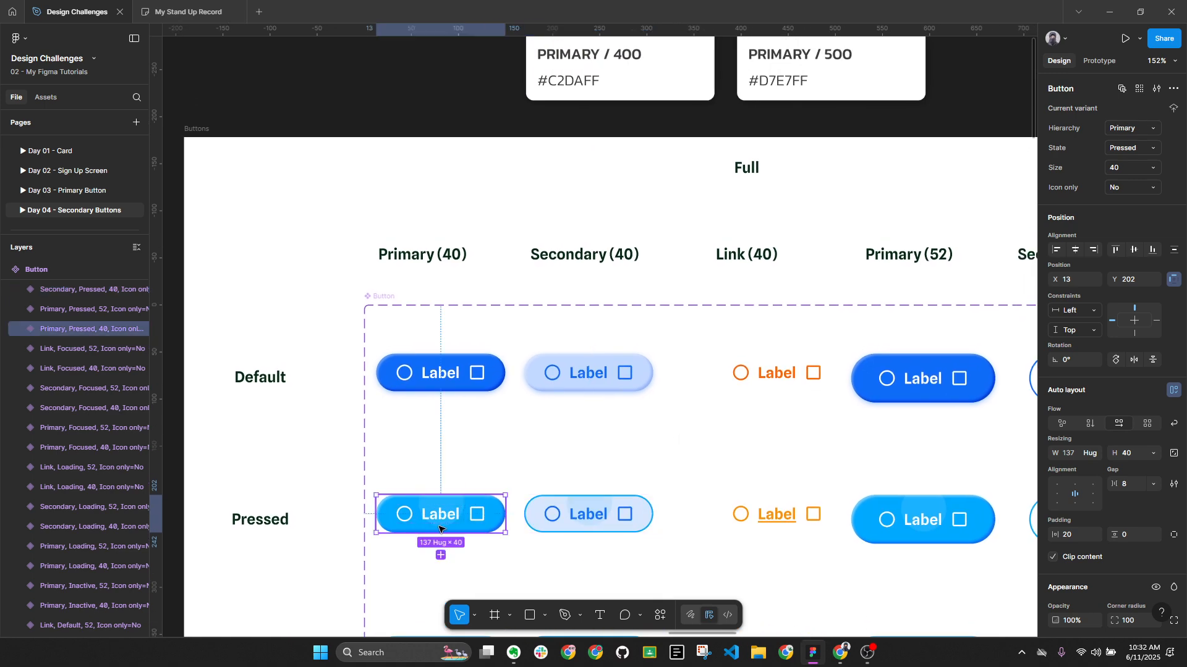
scroll(527, 416, "down", 2)
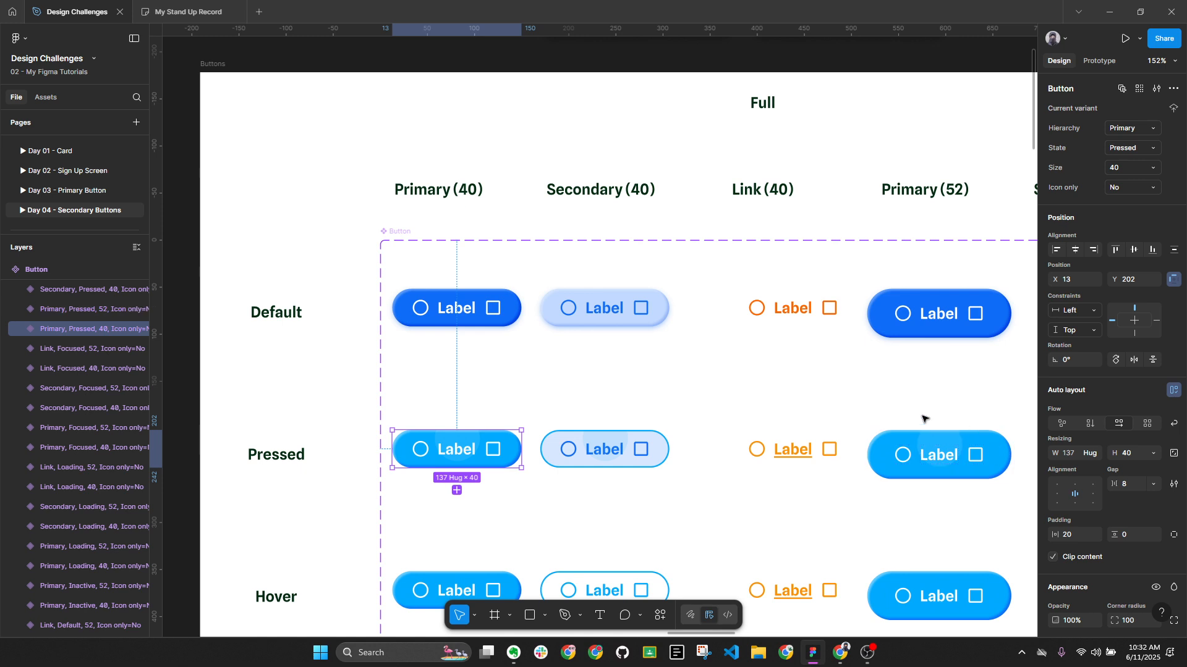
Copy the drop shadow and both inner shadows from the default secondary 40 variant to the pressed secondary 40 variant.
left_click(639, 309)
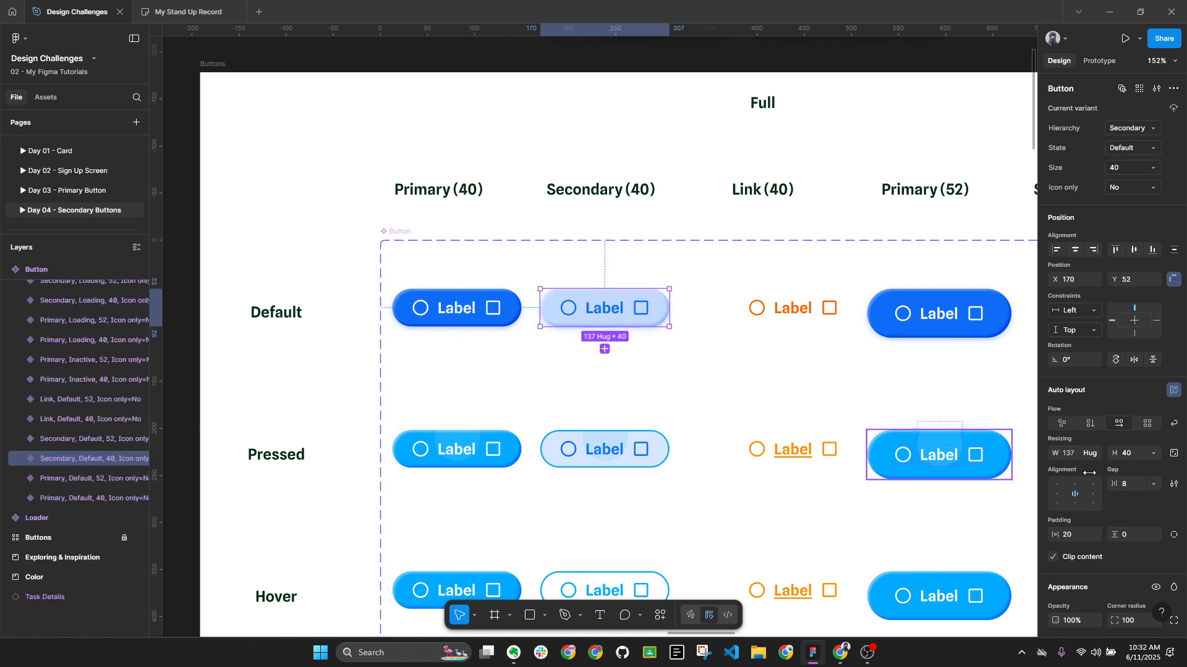
scroll(1073, 479, "down", 4)
left_click(1043, 501)
left_click(1046, 548, "shift")
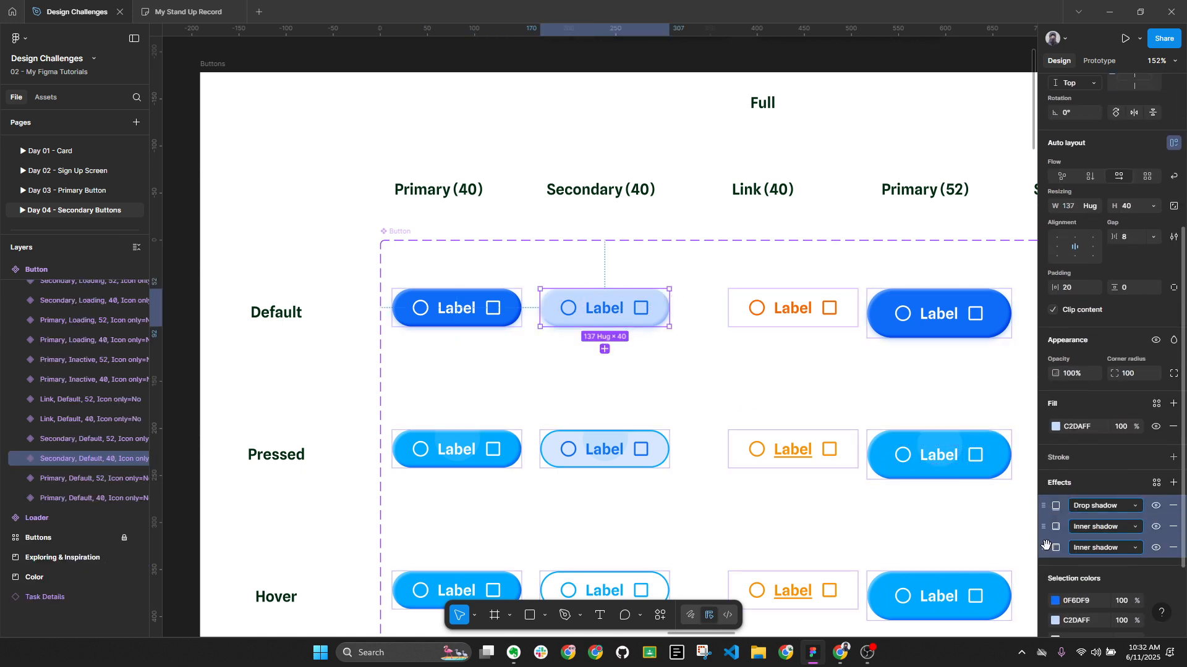
left_click(661, 451)
scroll(688, 521, "up", 3)
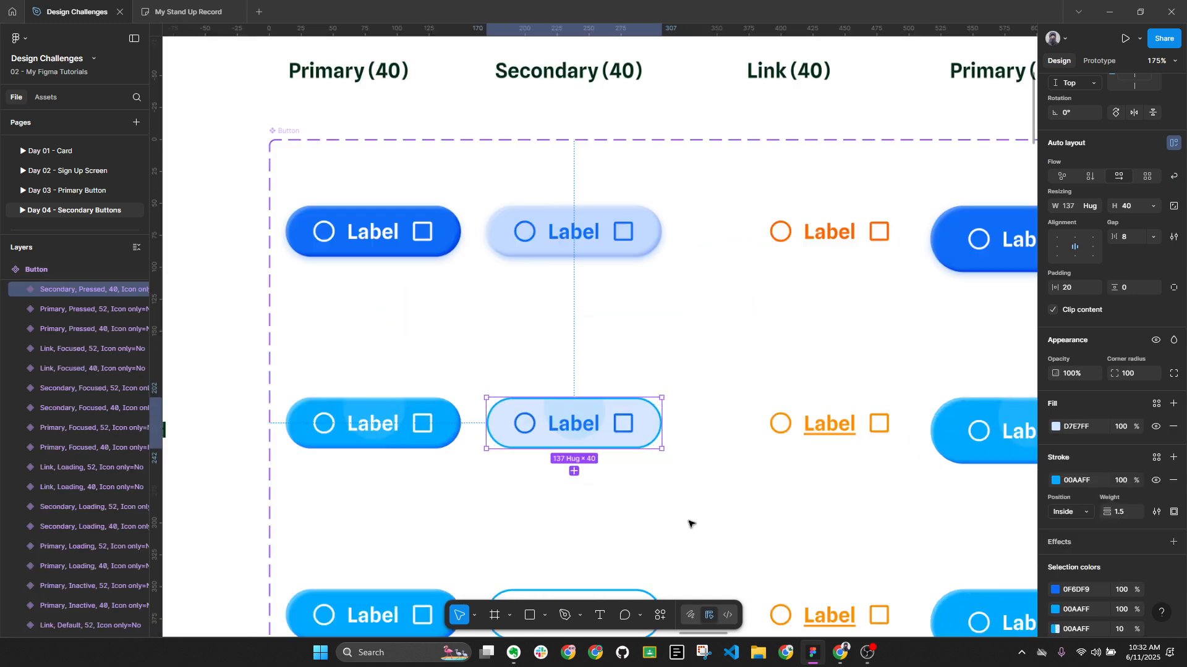
key("ctrl+v")
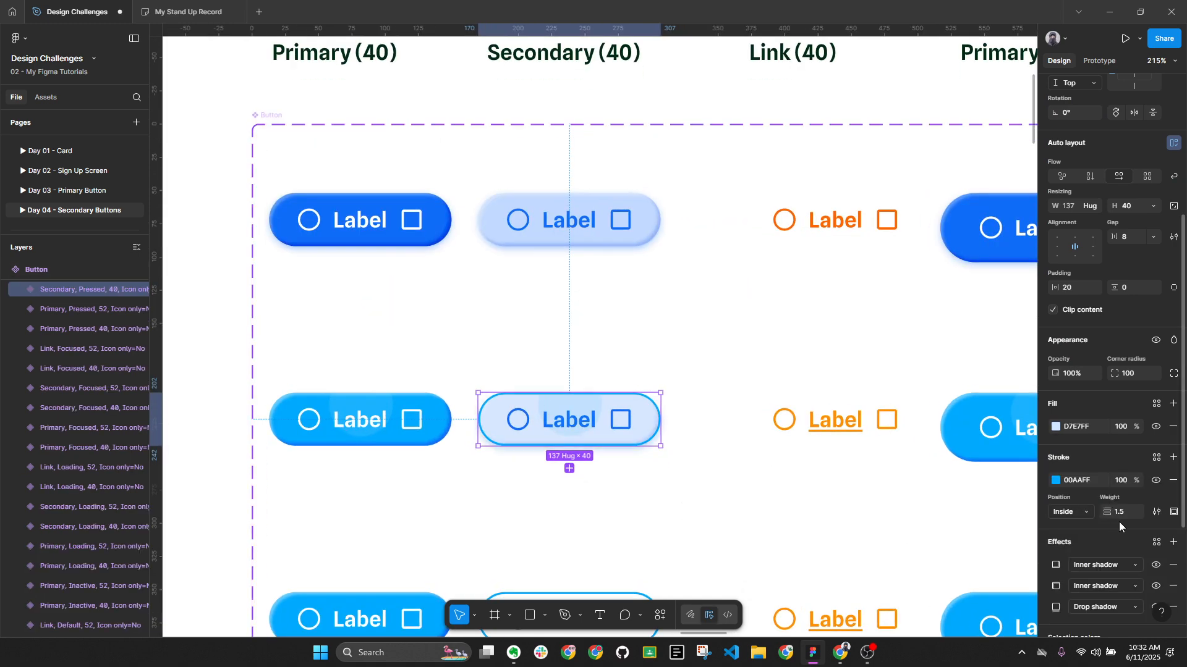
Remove the 00AAFF stroke from the pressed secondary 40 variant.
scroll(1174, 490, "down", 3)
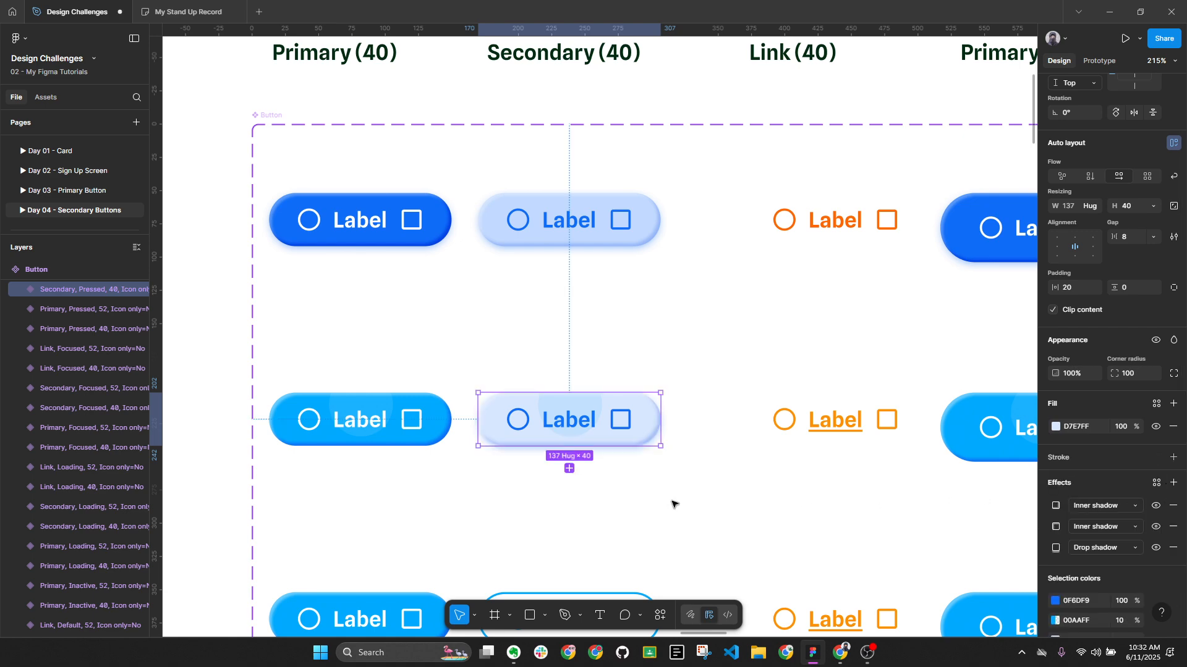
left_click(641, 496)
left_click_drag(642, 496, 694, 387)
scroll(676, 309, "up", 3)
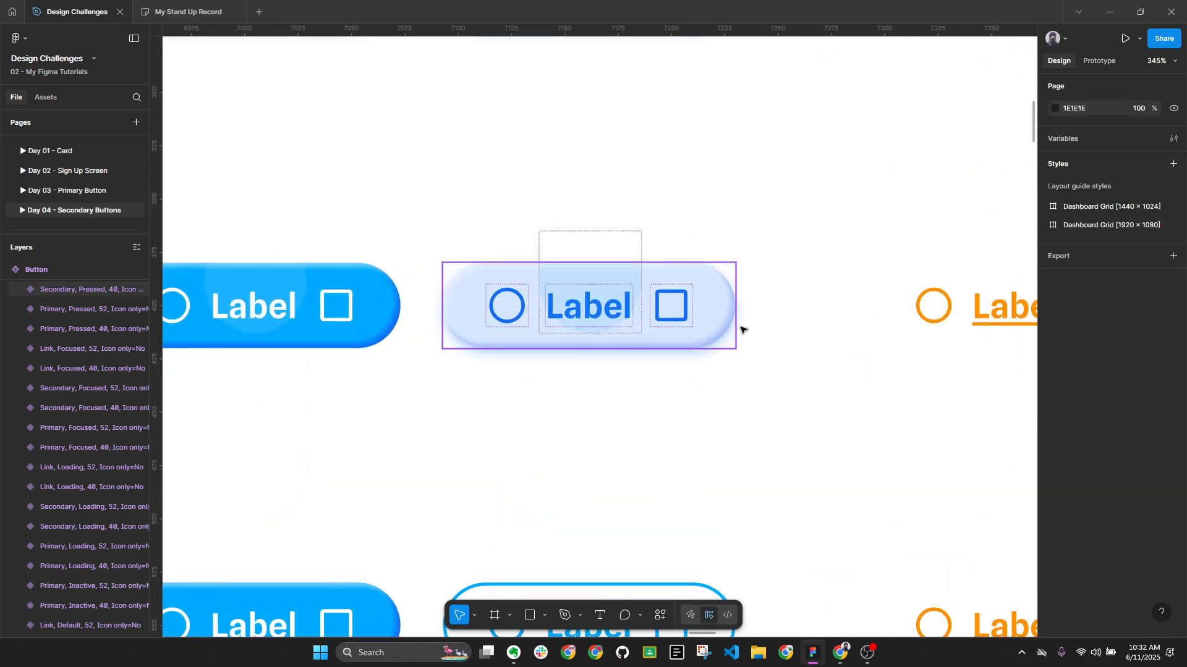
scroll(774, 364, "down", 3)
left_click_drag(801, 350, 711, 440)
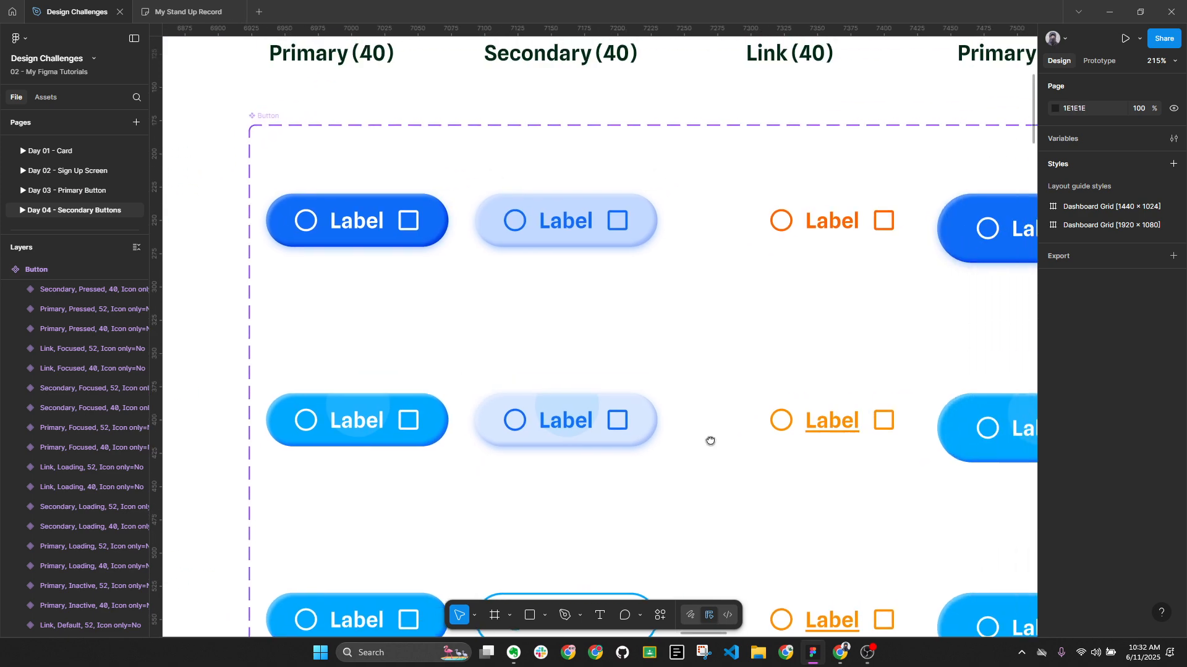
scroll(703, 438, "down", 1)
scroll(703, 441, "down", 5)
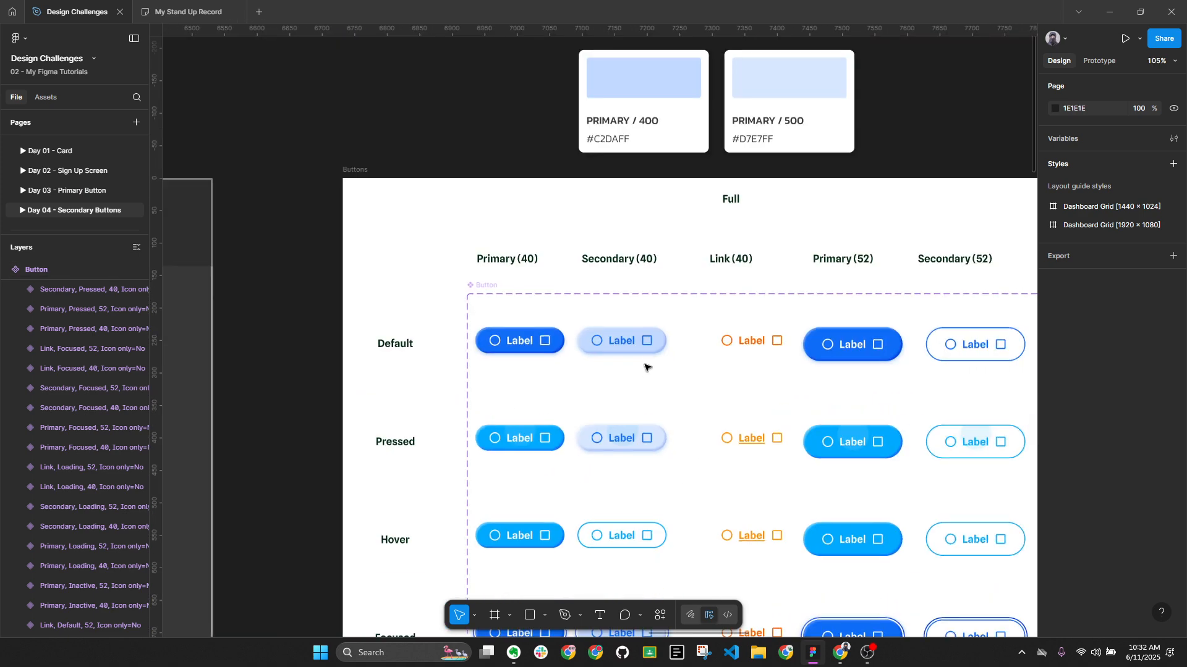
Place an instance of the default secondary 40 button on the empty canvas above the Buttons frame.
left_click(645, 345)
scroll(642, 358, "down", 2)
scroll(488, 347, "down", 3)
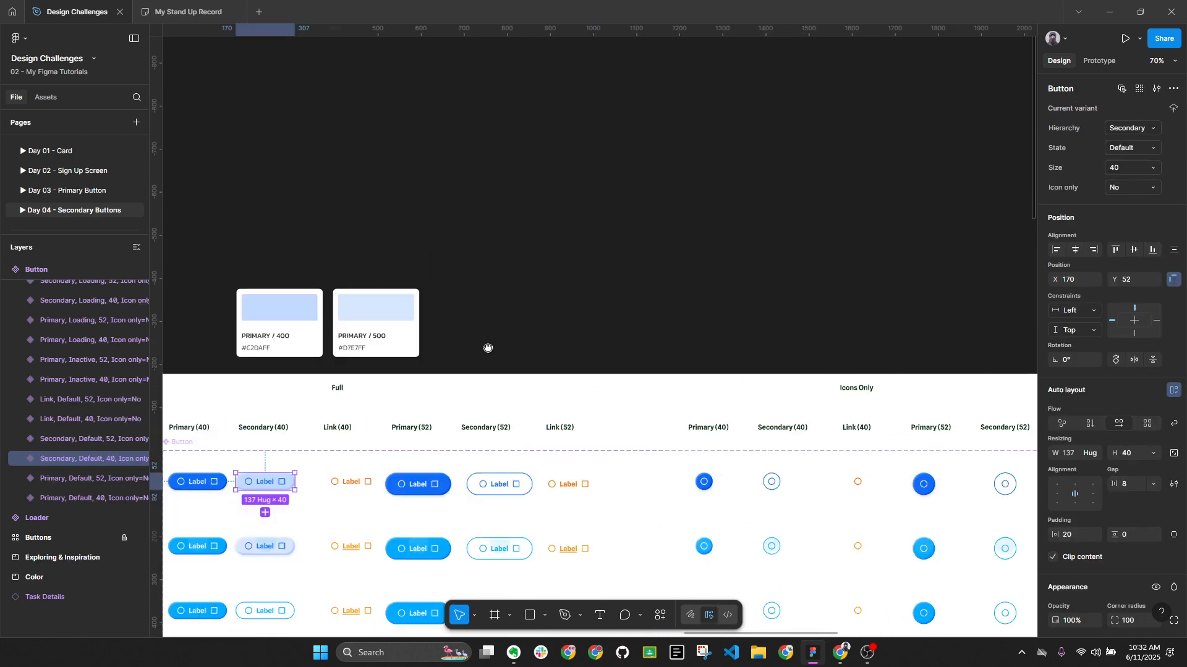
scroll(617, 268, "down", 2)
right_click(652, 267)
left_click(653, 263)
scroll(661, 260, "up", 3)
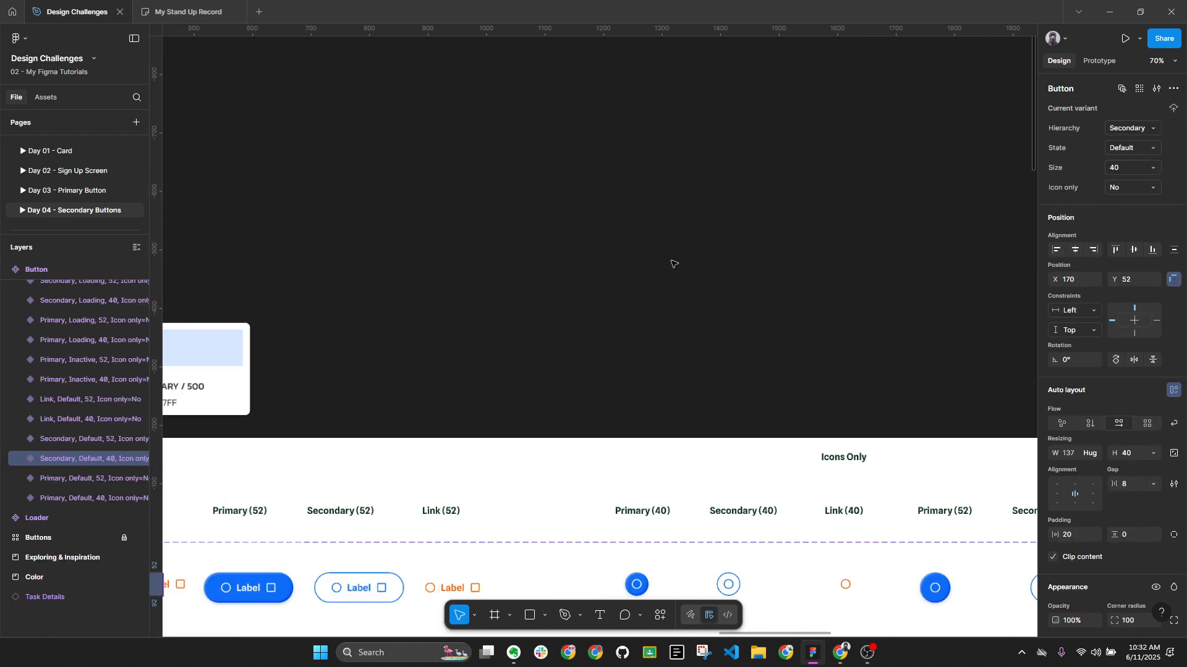
left_click(490, 134)
left_click_drag(490, 135, 888, 402)
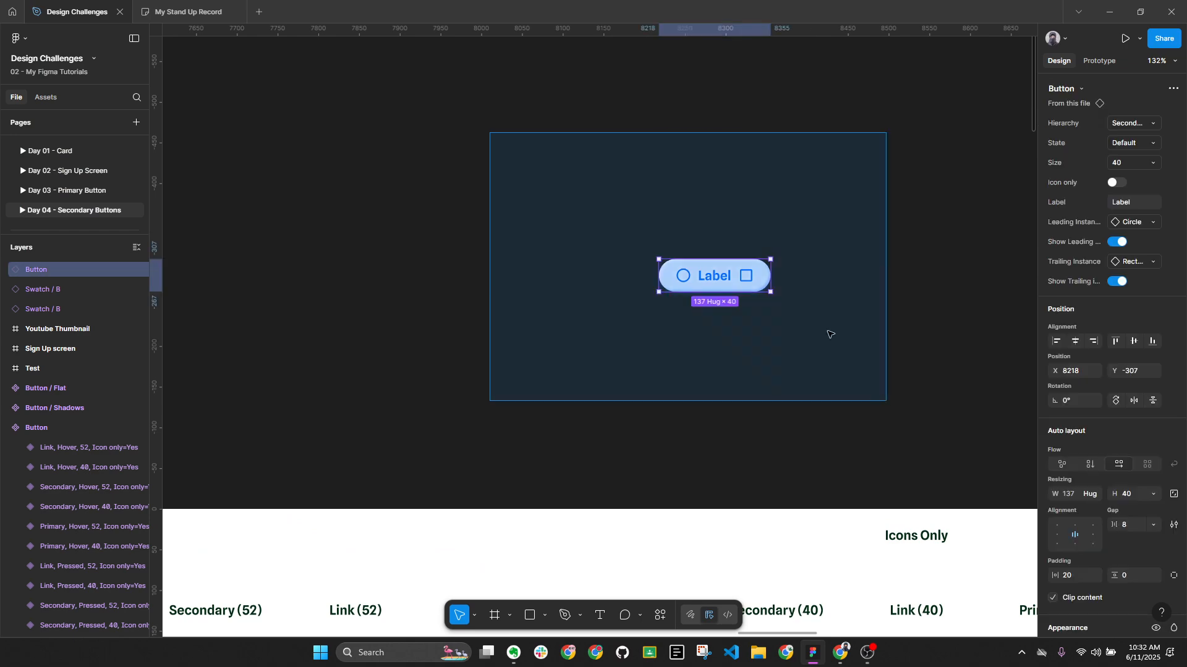
Wrap the button instance in a frame enlarged to 273 × 130 and center the button in it.
right_click(685, 275)
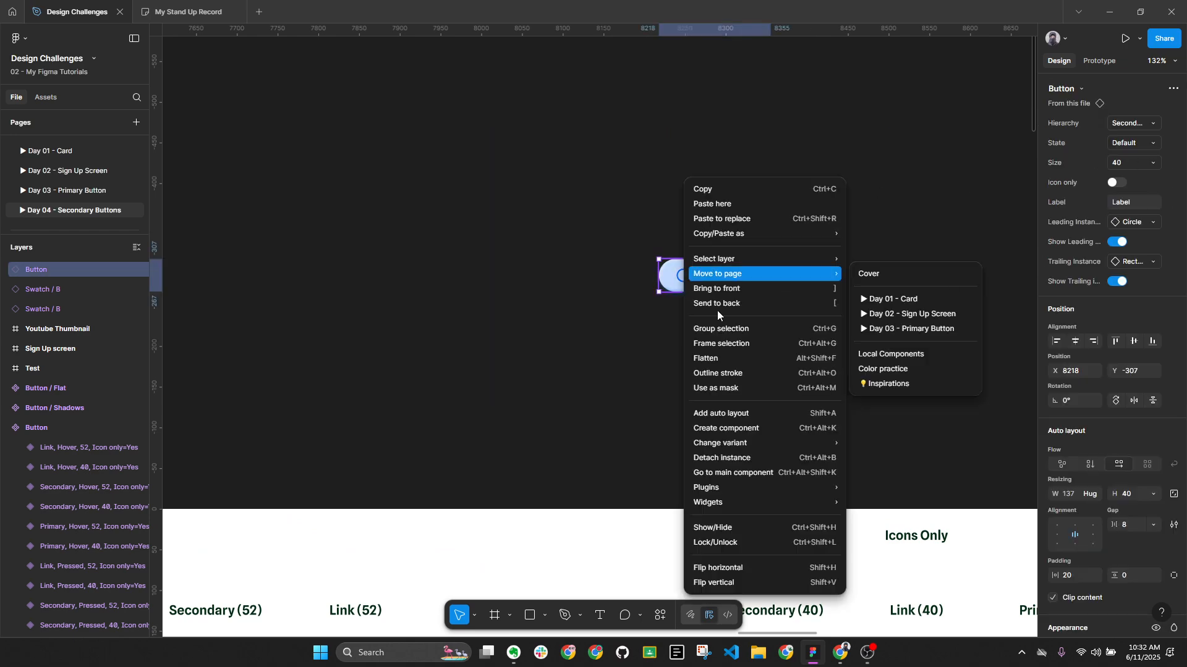
left_click(718, 344)
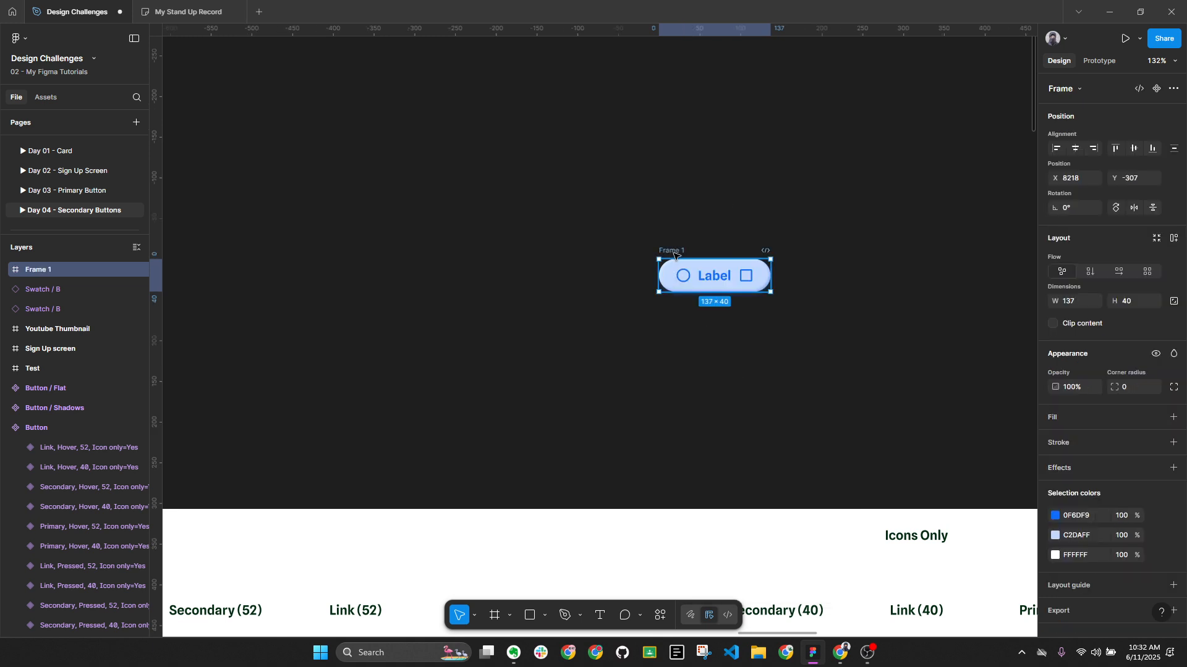
left_click_drag(671, 260, 669, 185)
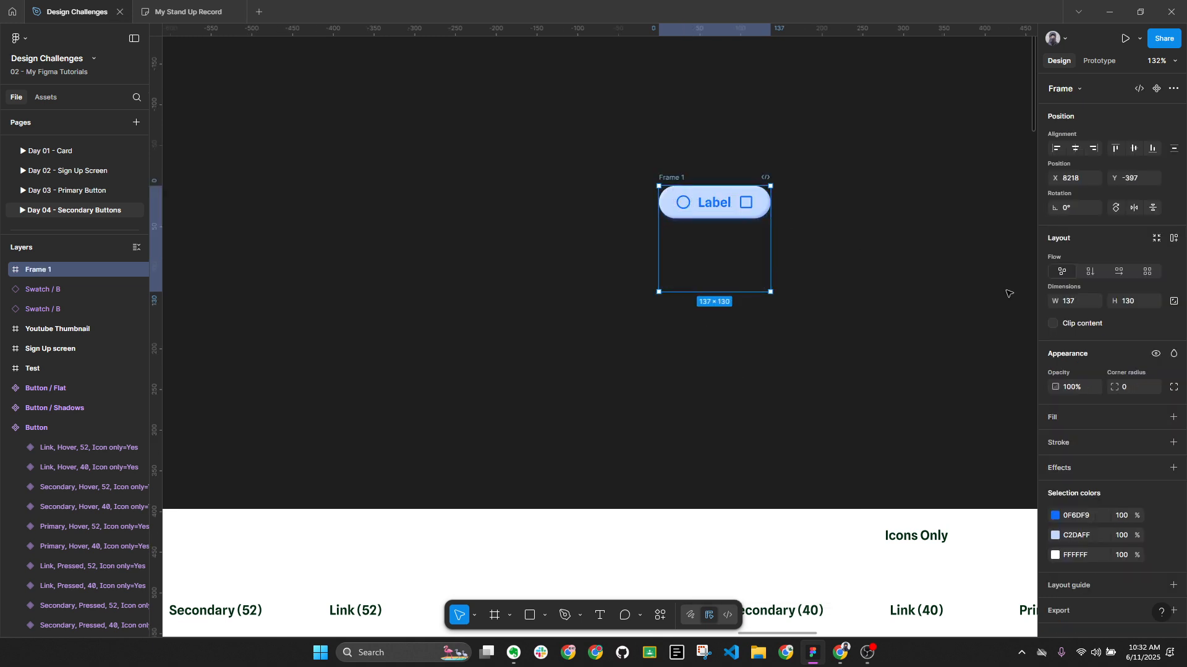
left_click(1133, 149)
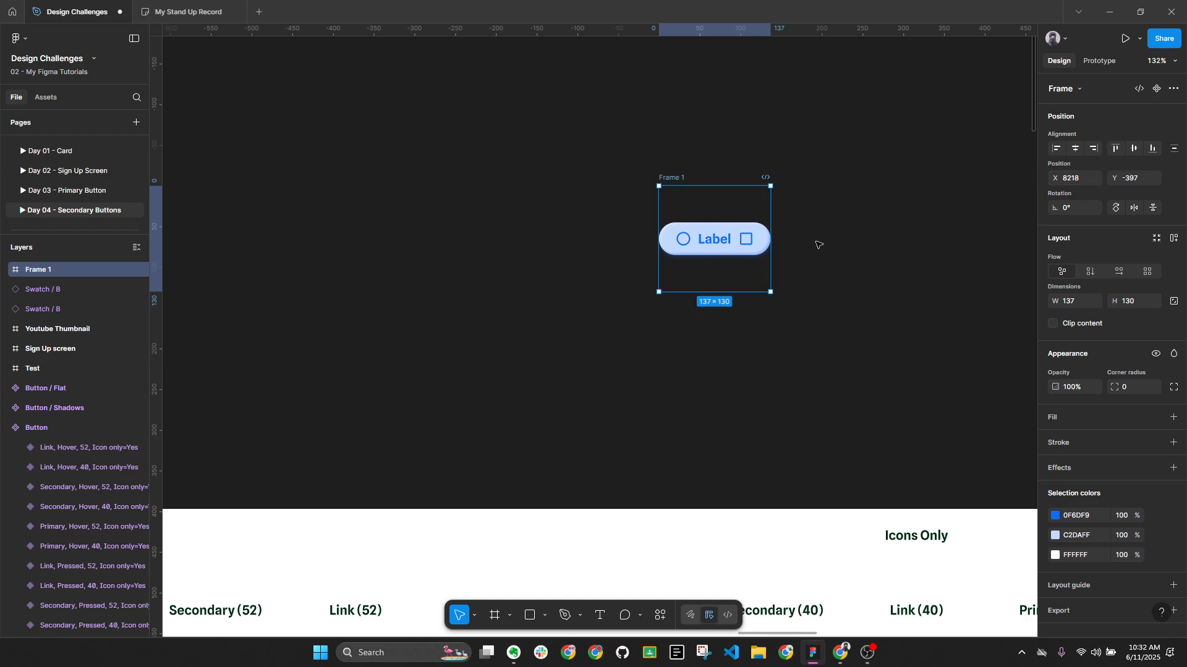
left_click_drag(658, 221, 581, 230)
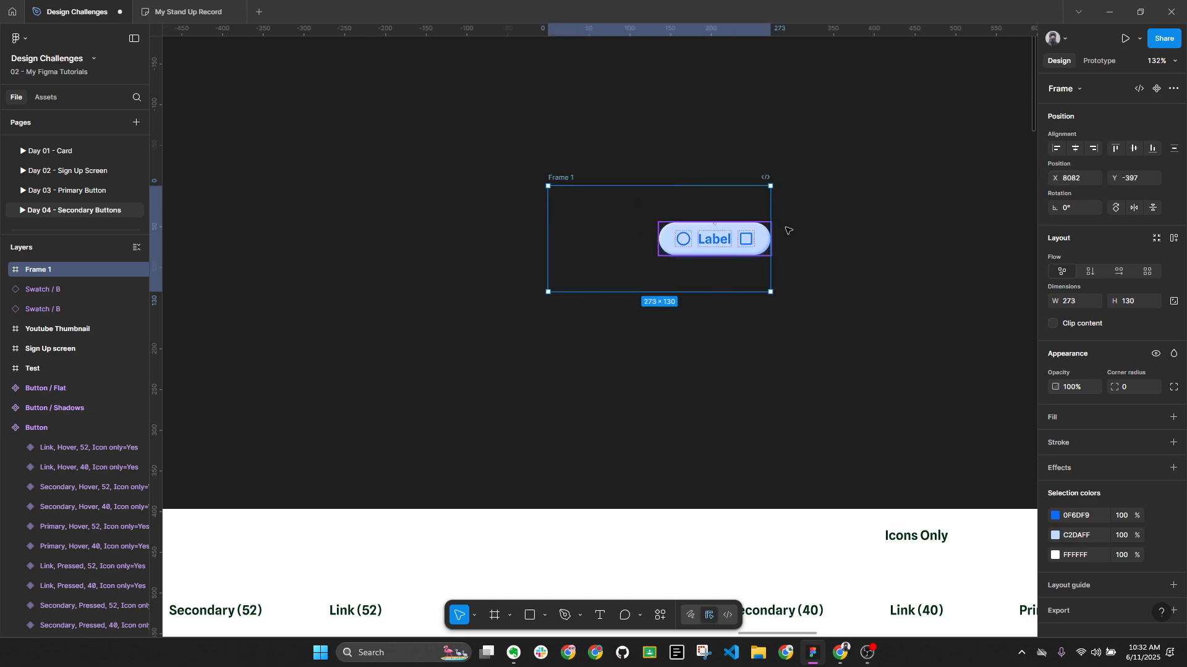
left_click(1075, 149)
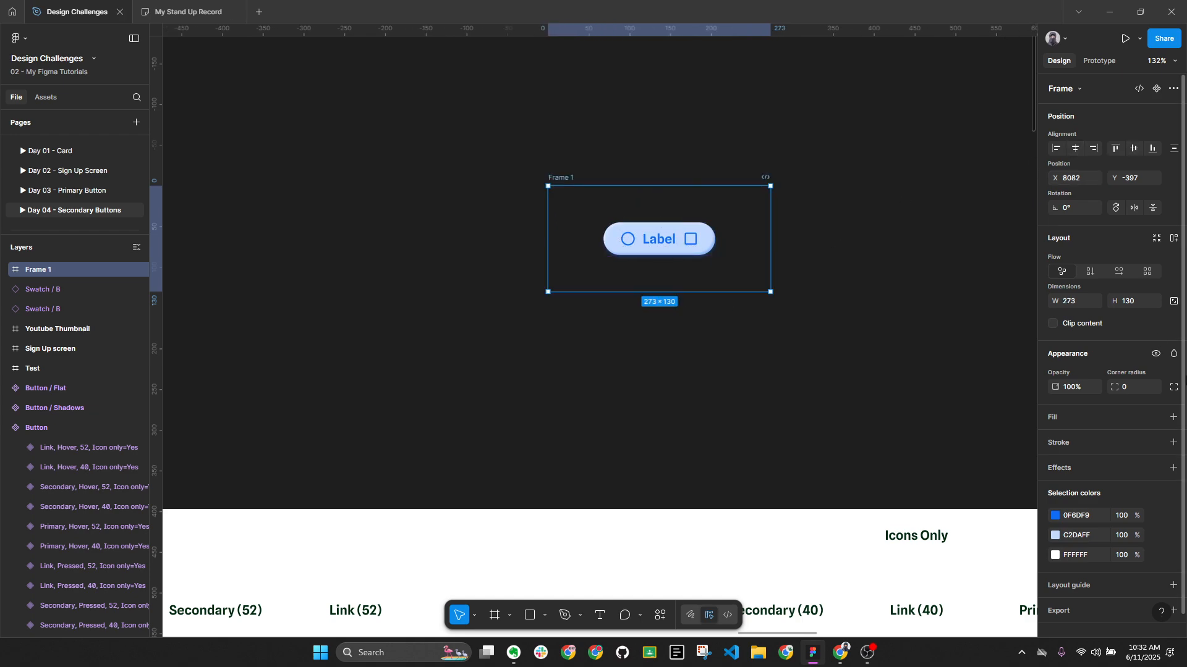
Add a white fill and a prototype flow starting point to the frame around the button instance.
left_click(1173, 417)
left_click(1100, 60)
left_click(1173, 86)
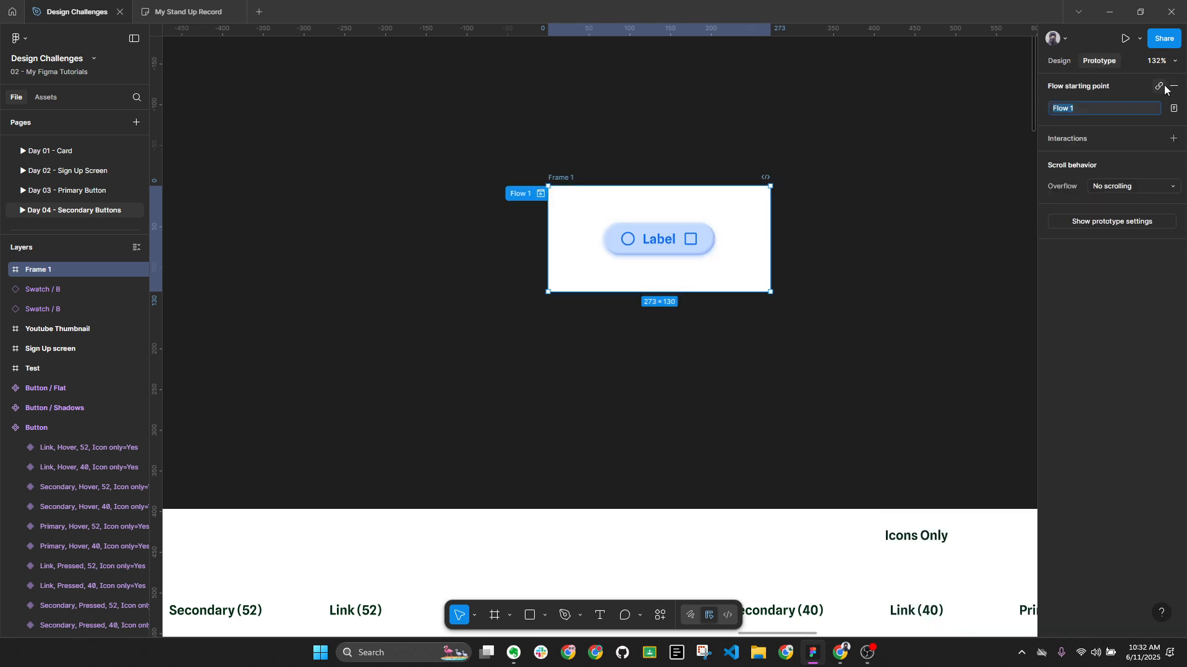
Play the Flow 1 prototype to test the button's pressed state, and return to the button set's design settings.
left_click(1124, 38)
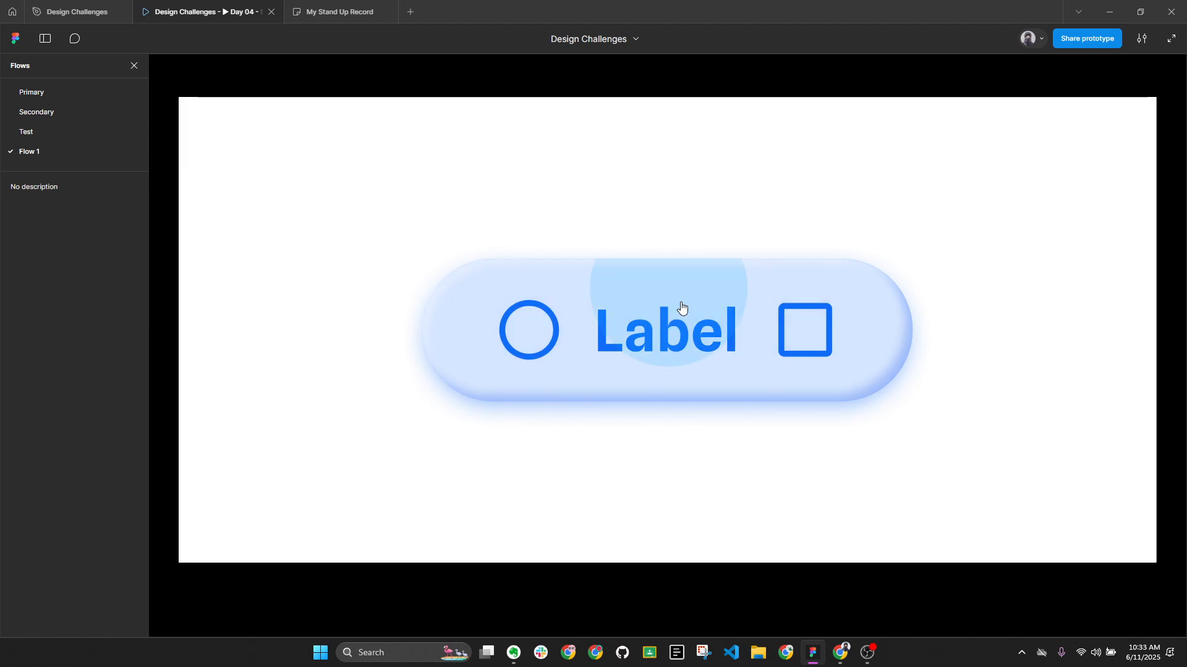
left_click(91, 7)
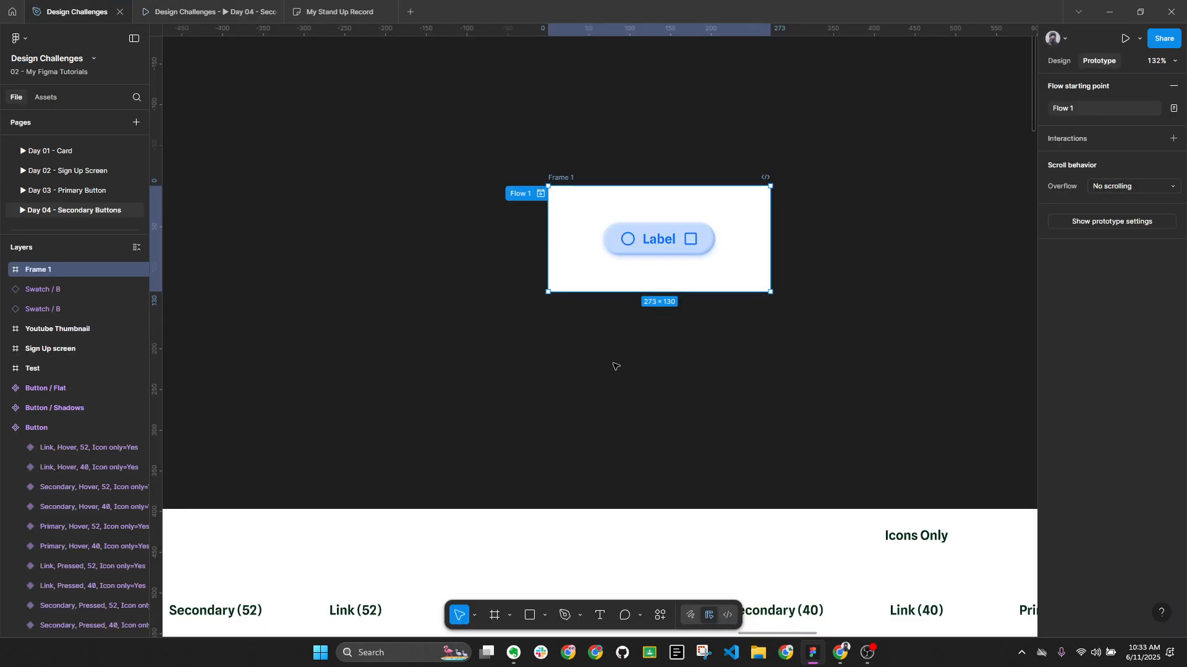
left_click(516, 370)
scroll(461, 369, "down", 4)
left_click_drag(464, 362, 739, 124)
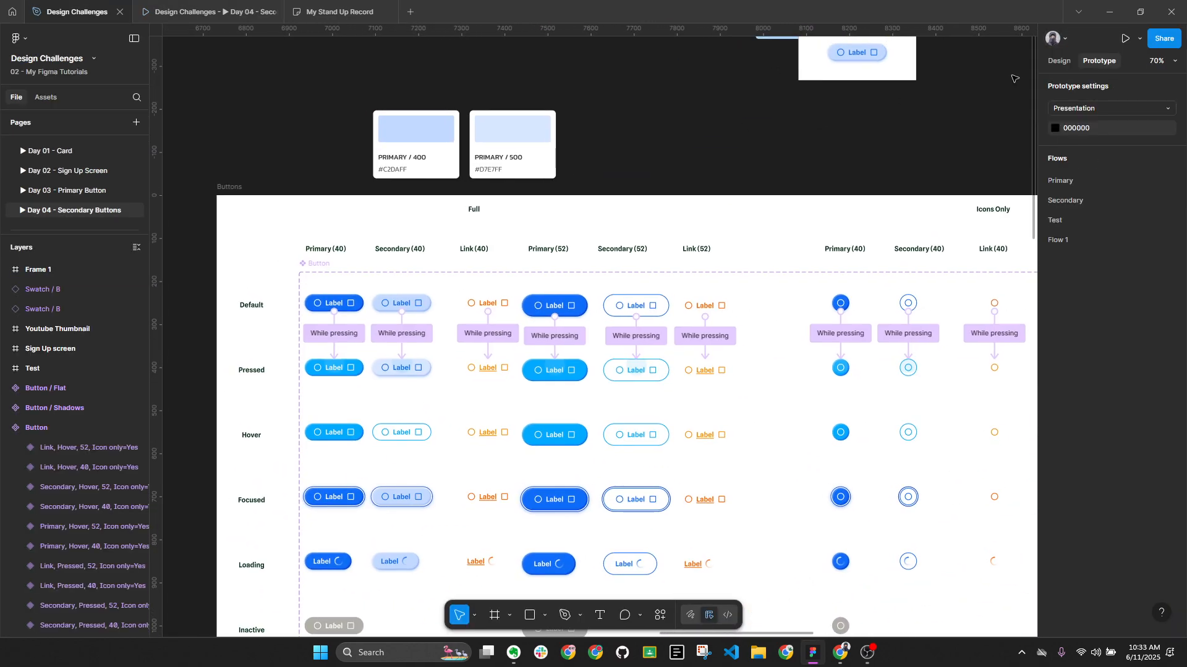
left_click(1059, 60)
Examine the fills, effects and selection colors of the pressed secondary 40 and the default and pressed primary 40 variants.
scroll(306, 396, "up", 5)
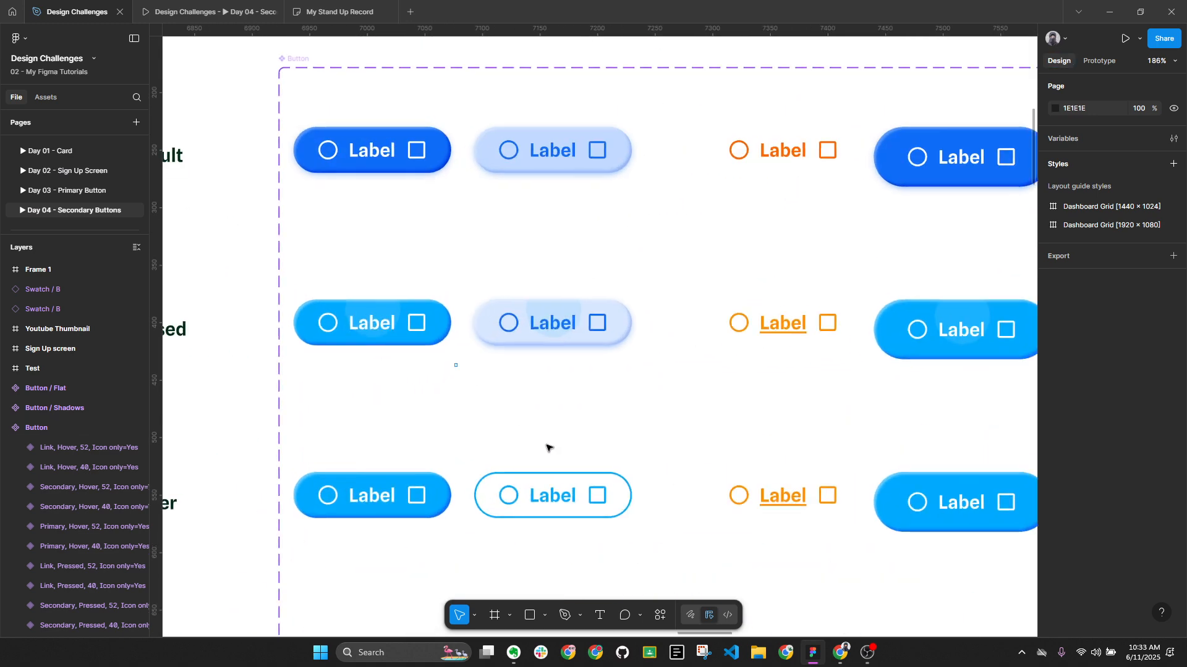
scroll(559, 464, "down", 3)
scroll(675, 397, "up", 6)
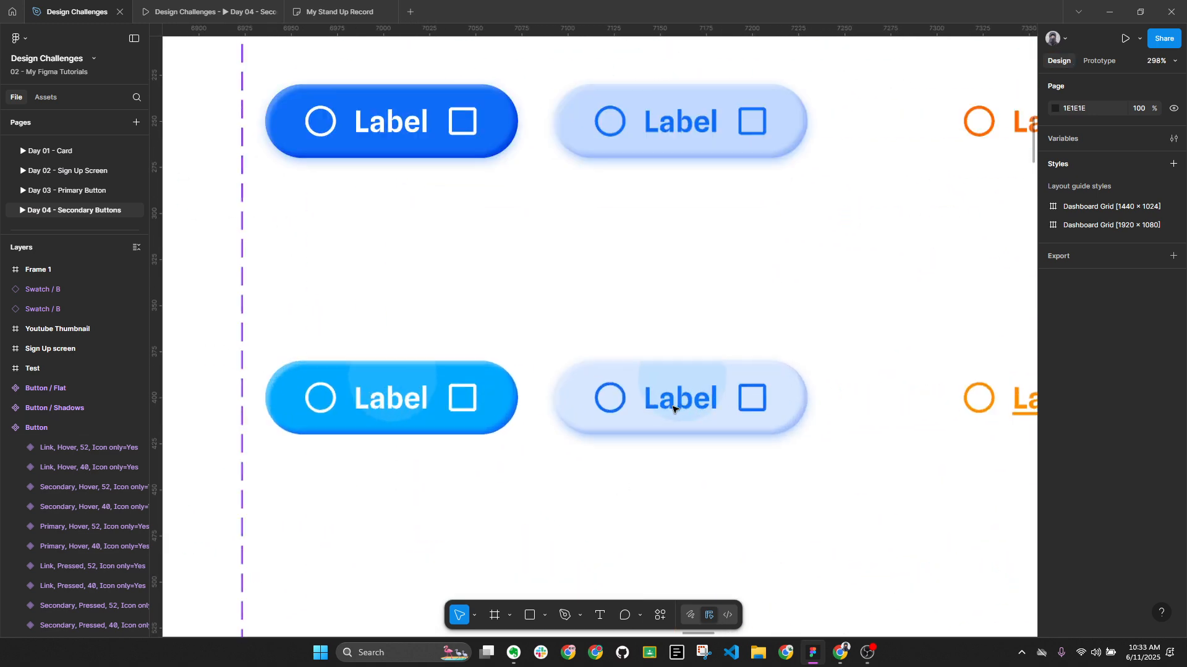
left_click(751, 397)
scroll(792, 340, "up", 2)
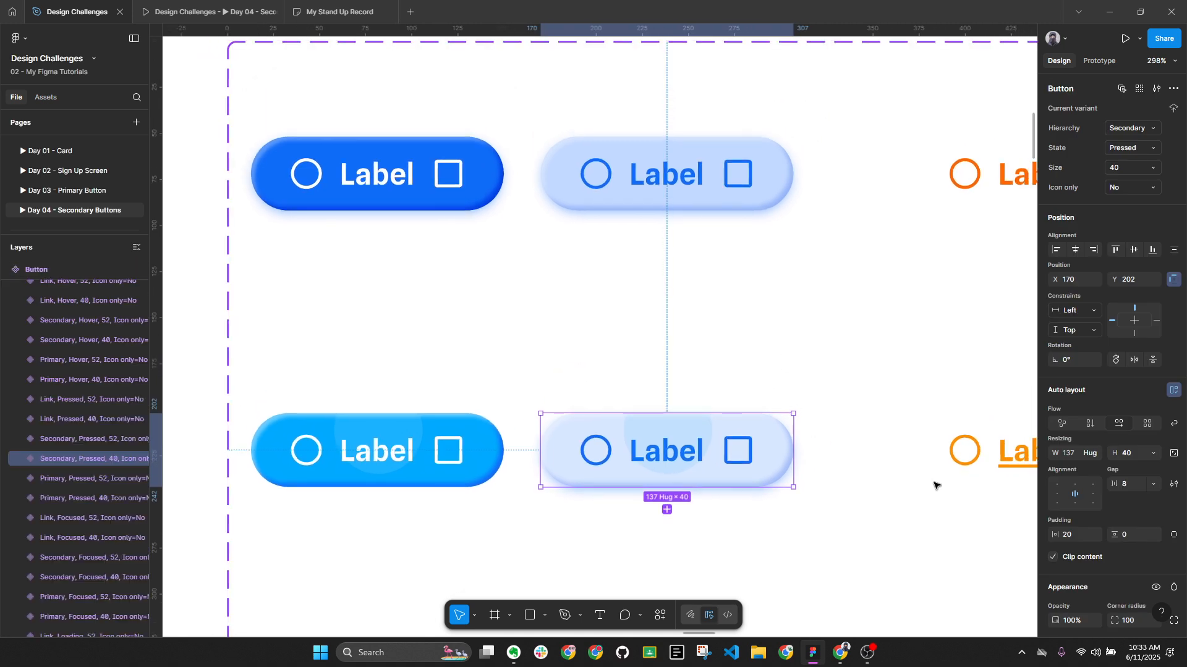
scroll(1065, 513, "down", 4)
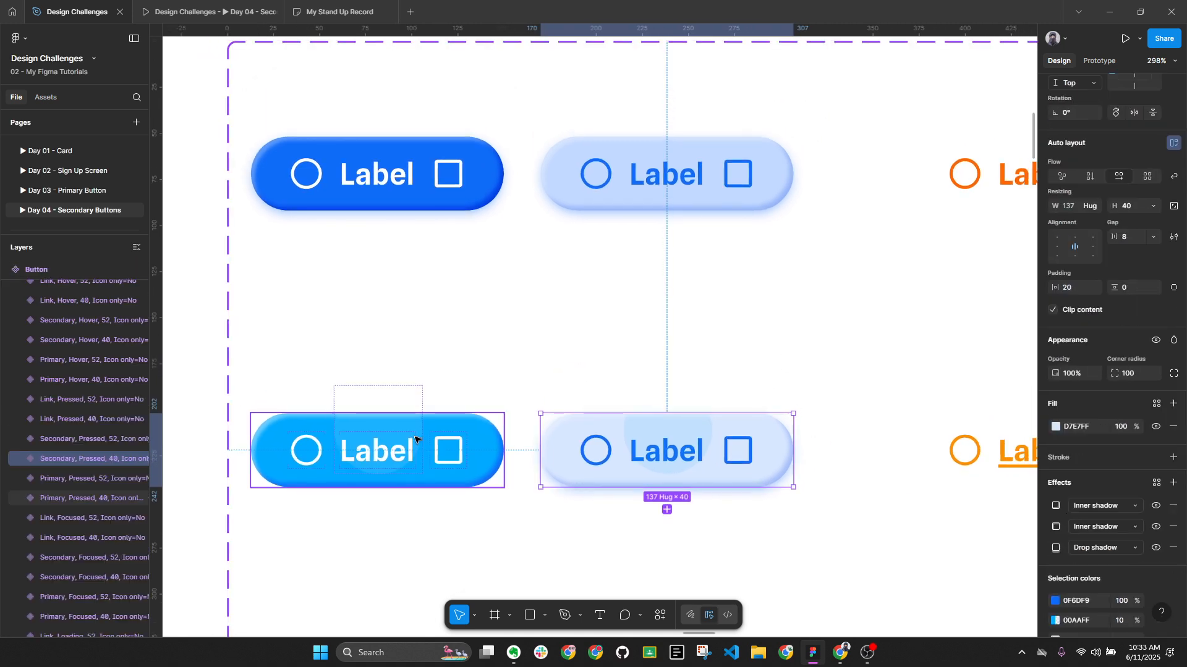
left_click(425, 196)
left_click(473, 440, "shift")
scroll(1060, 501, "down", 2)
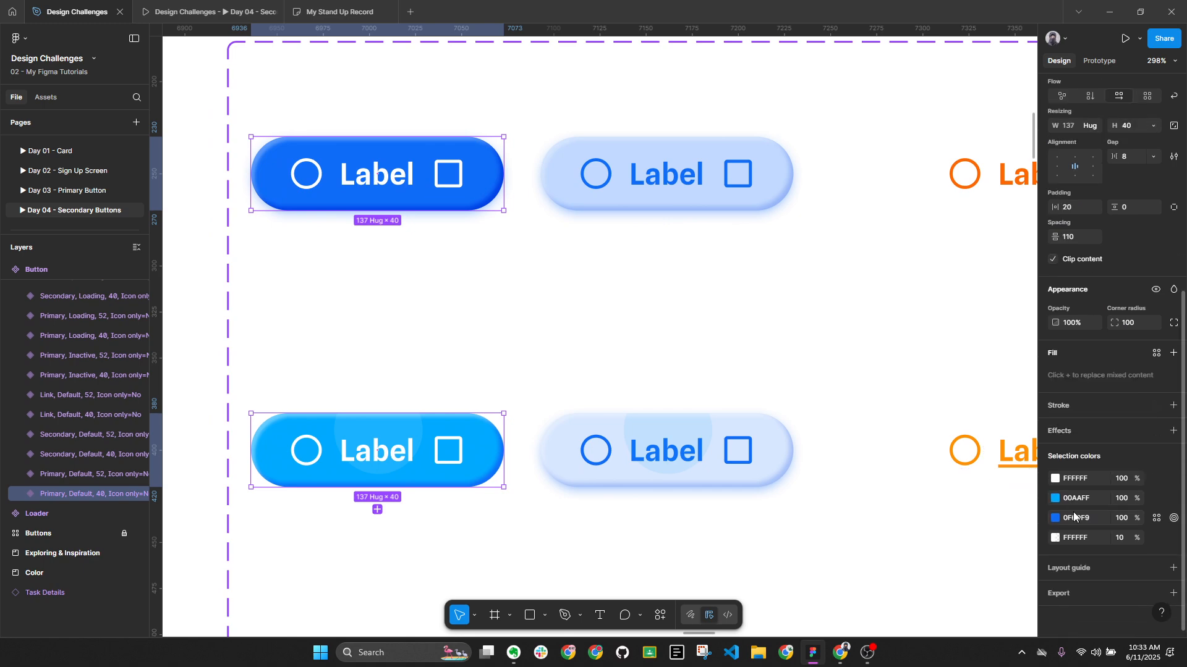
left_click(496, 390)
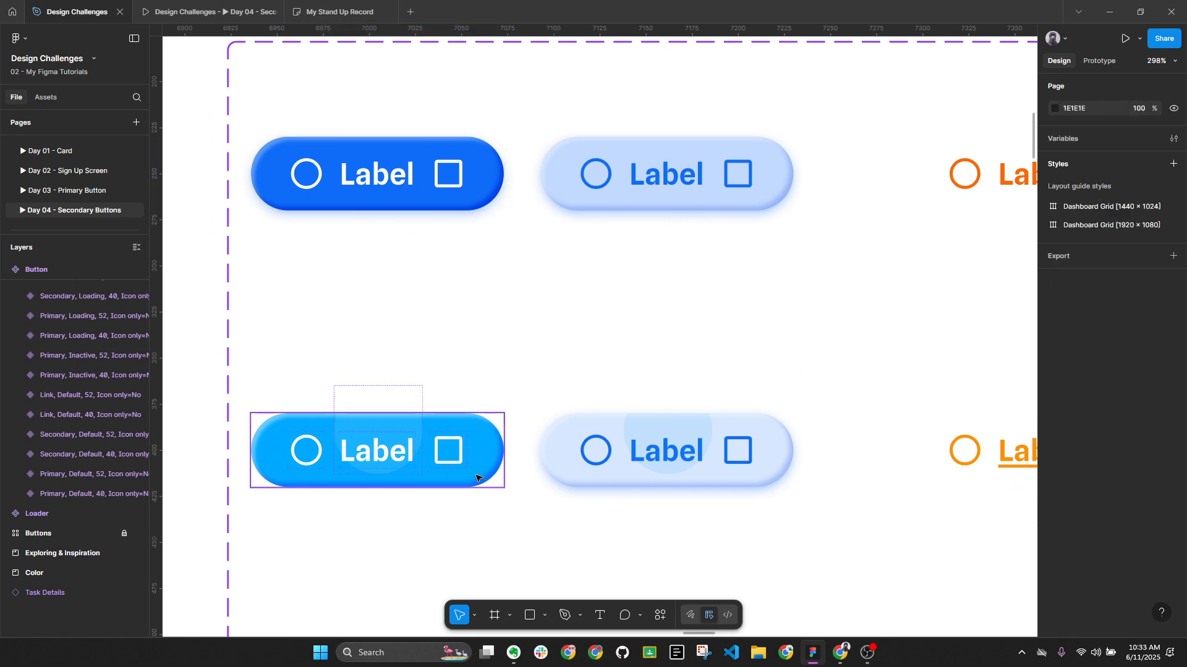
key("alt+l")
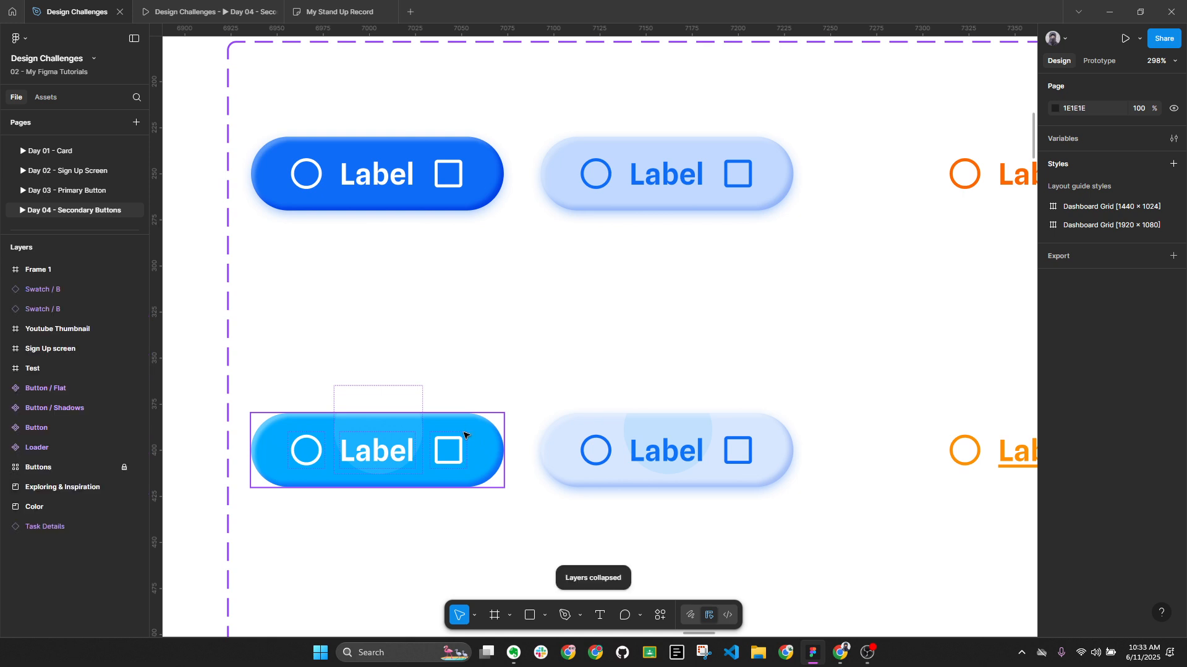
Copy the properties of the pressed secondary 40 variant and paste them onto the hover secondary 40 variant.
scroll(467, 435, "down", 5)
scroll(532, 390, "up", 3)
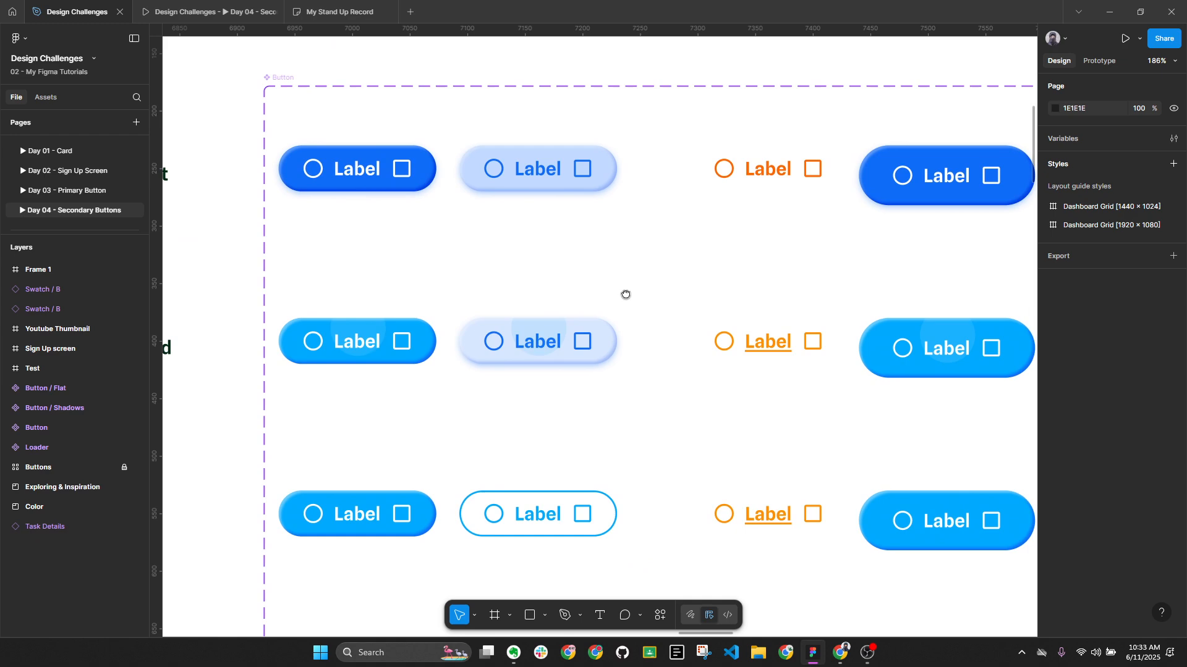
right_click(555, 329)
mouse_move(618, 307)
left_click(736, 374)
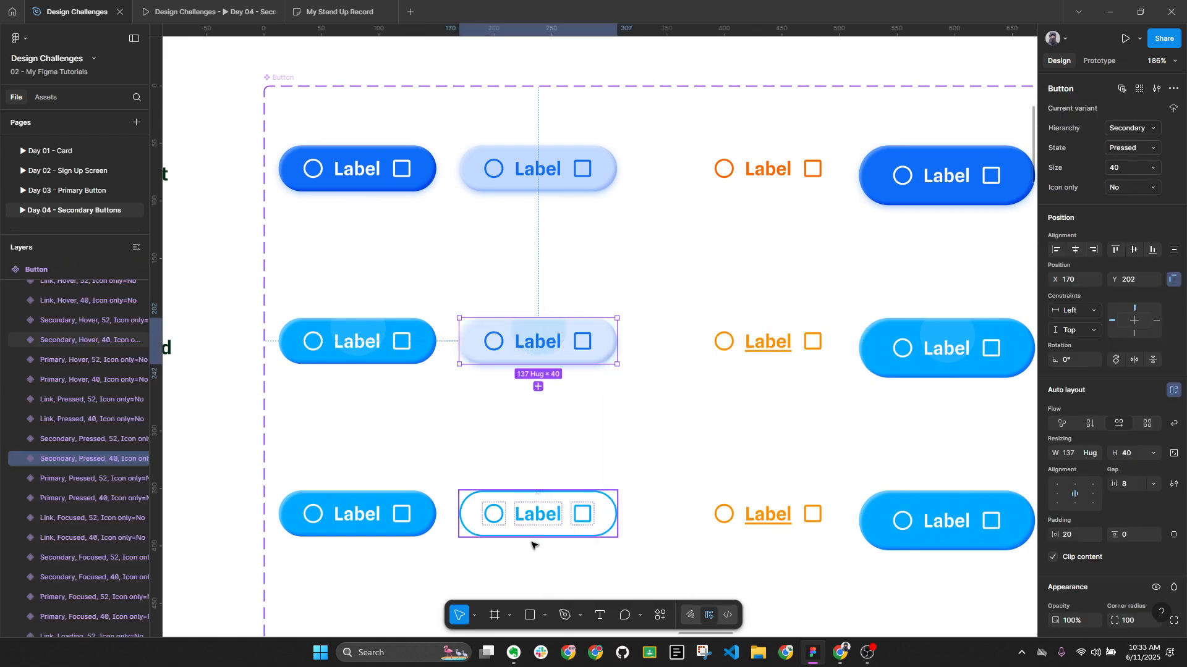
key("Escape")
left_click(547, 505)
scroll(548, 505, "down", 3)
right_click(536, 395)
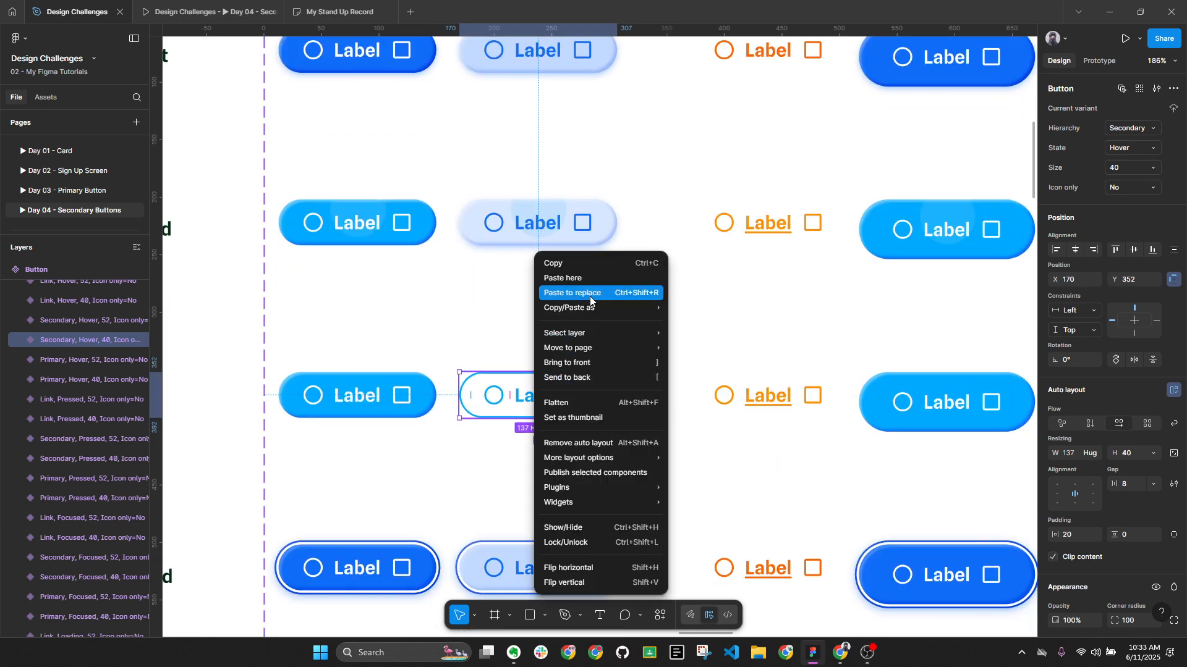
mouse_move(618, 308)
left_click(690, 391)
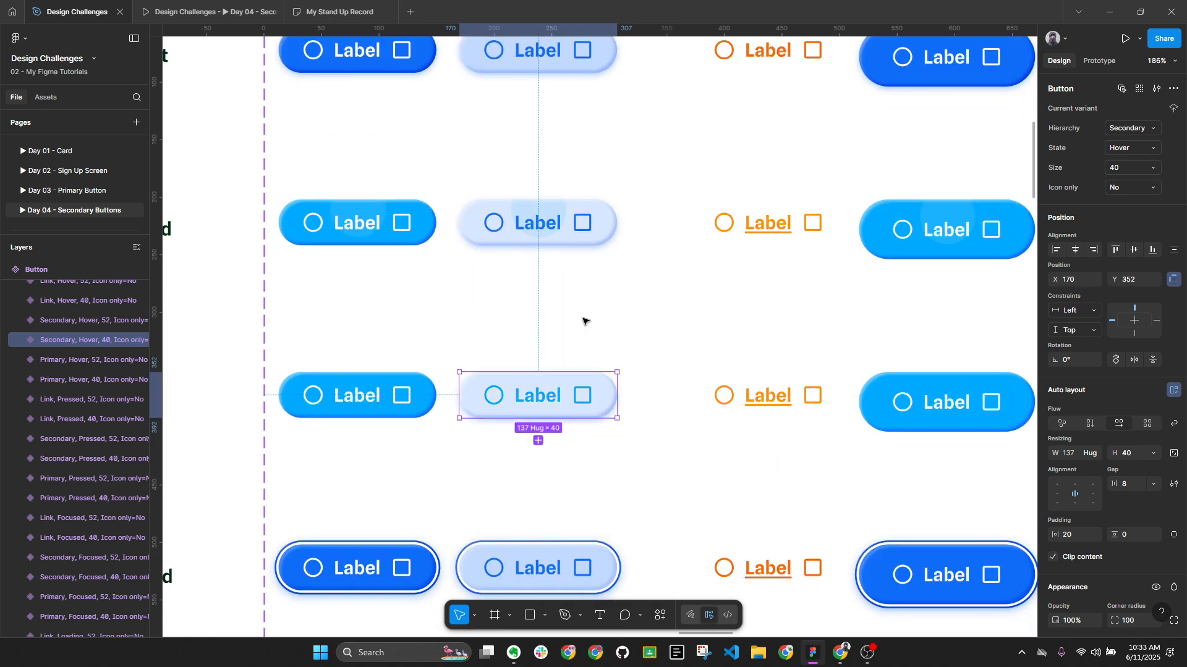
Copy the properties of the default secondary 40 variant to the default, focused and loading secondary 52 variants.
scroll(587, 328, "down", 5)
scroll(588, 327, "right", 3)
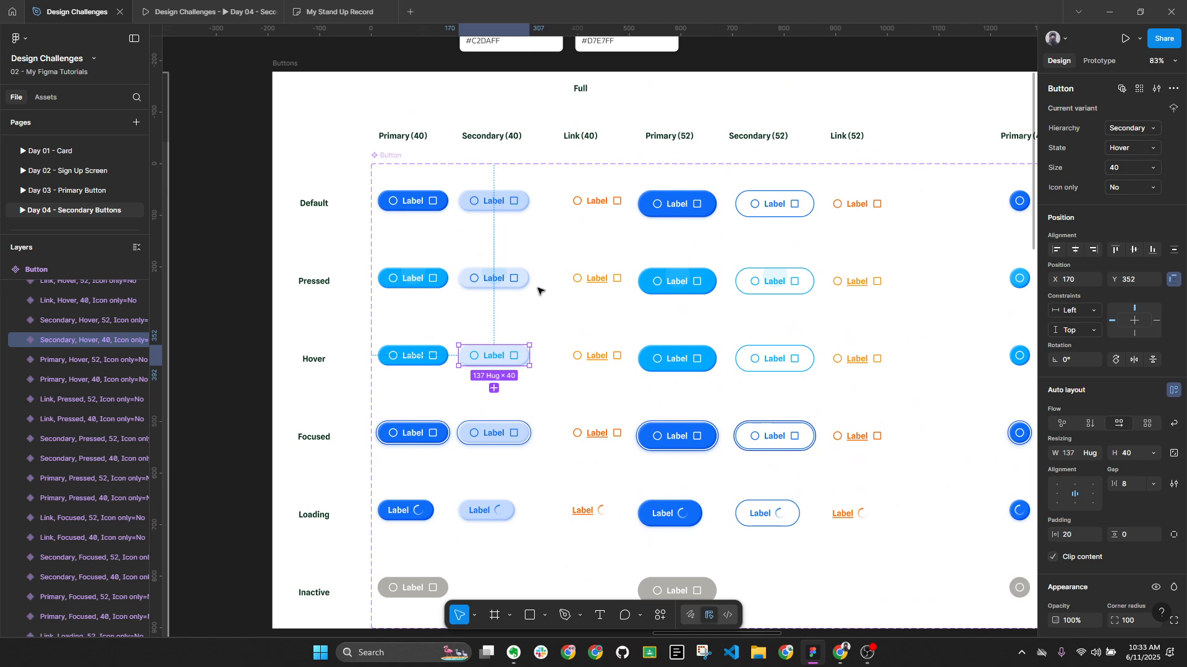
key("alt")
key("alt+l")
scroll(694, 189, "down", 1)
scroll(694, 189, "right", 3)
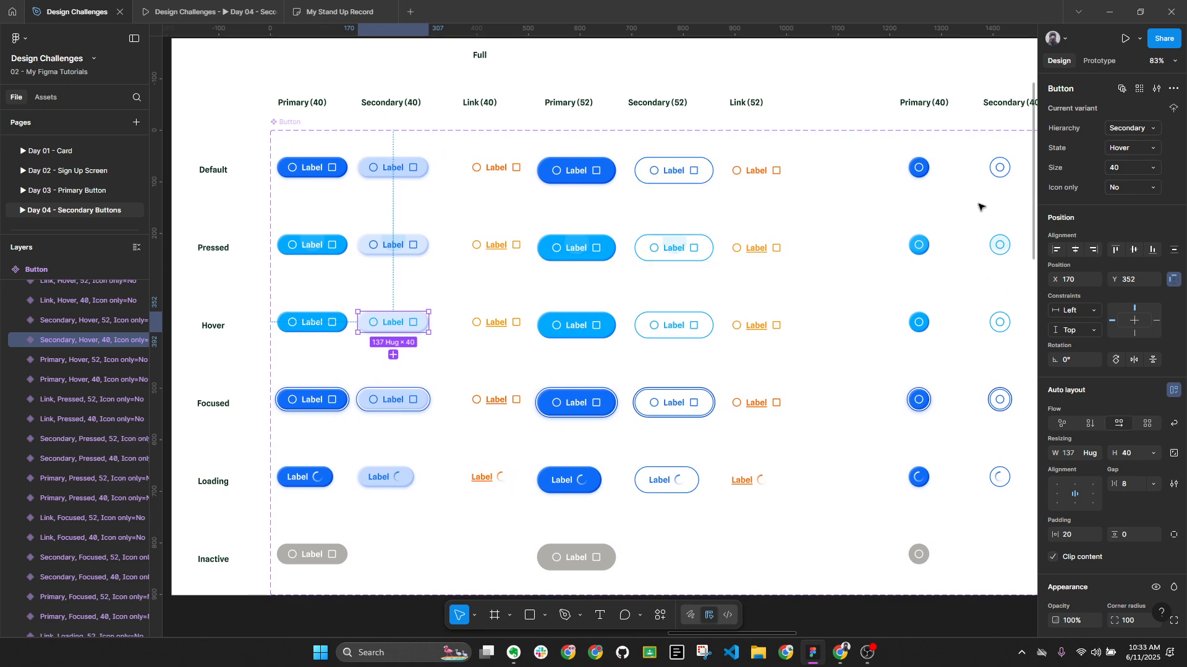
left_click(413, 172)
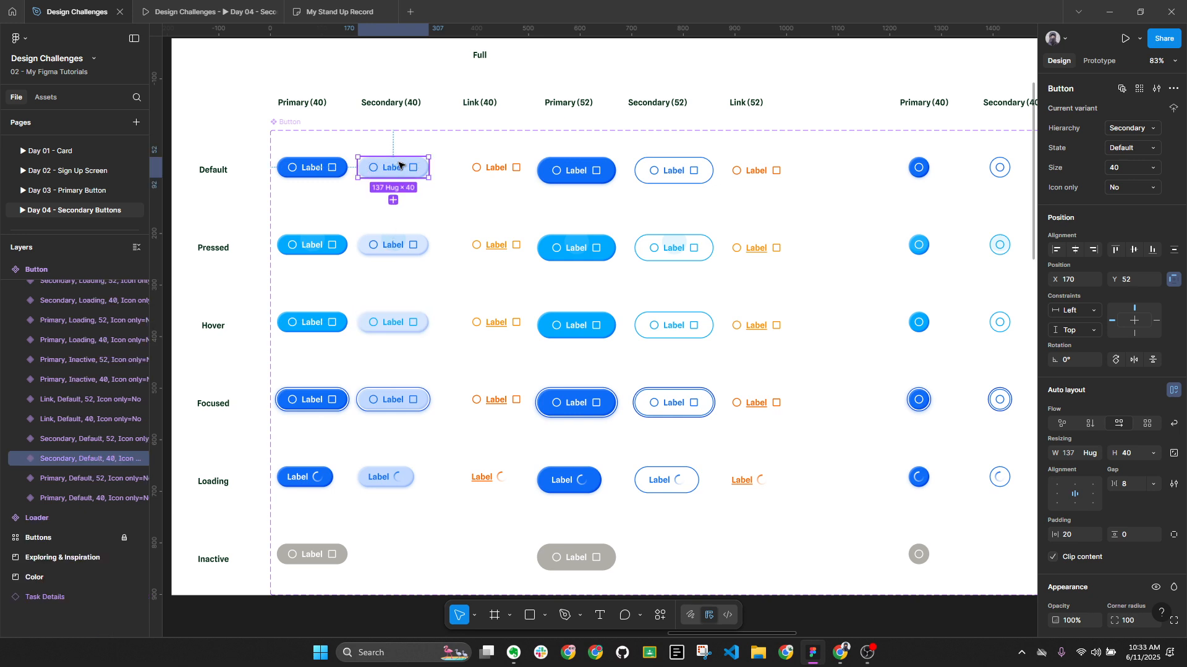
right_click(399, 162)
mouse_move(433, 216)
left_click(572, 285)
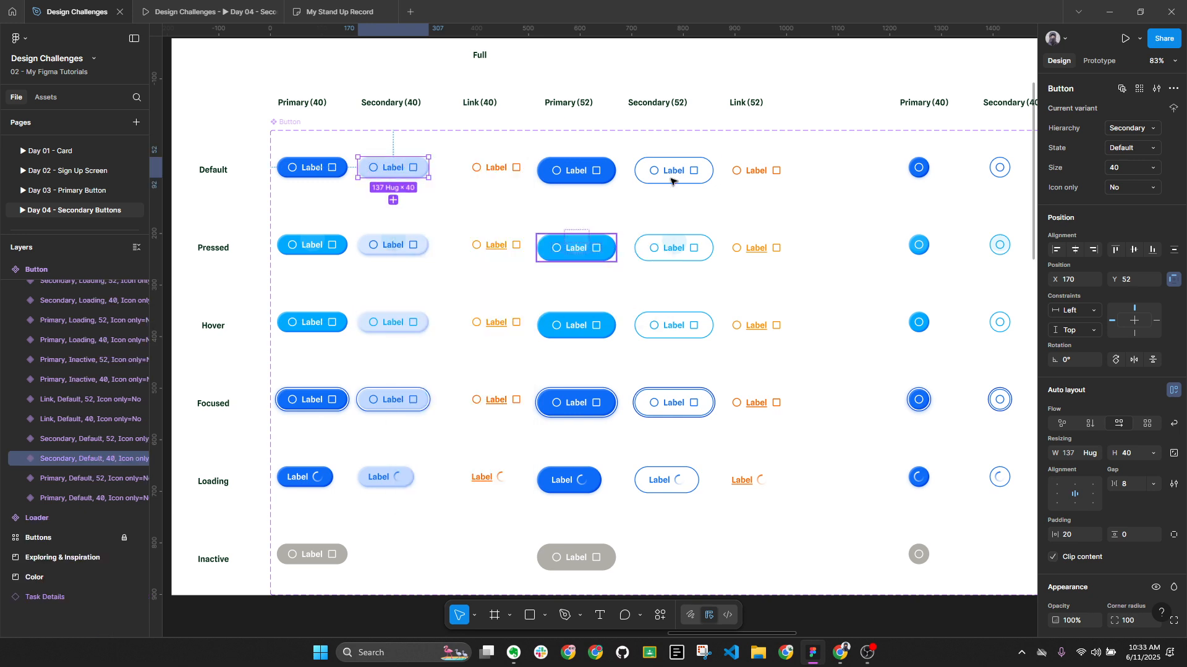
left_click(662, 174)
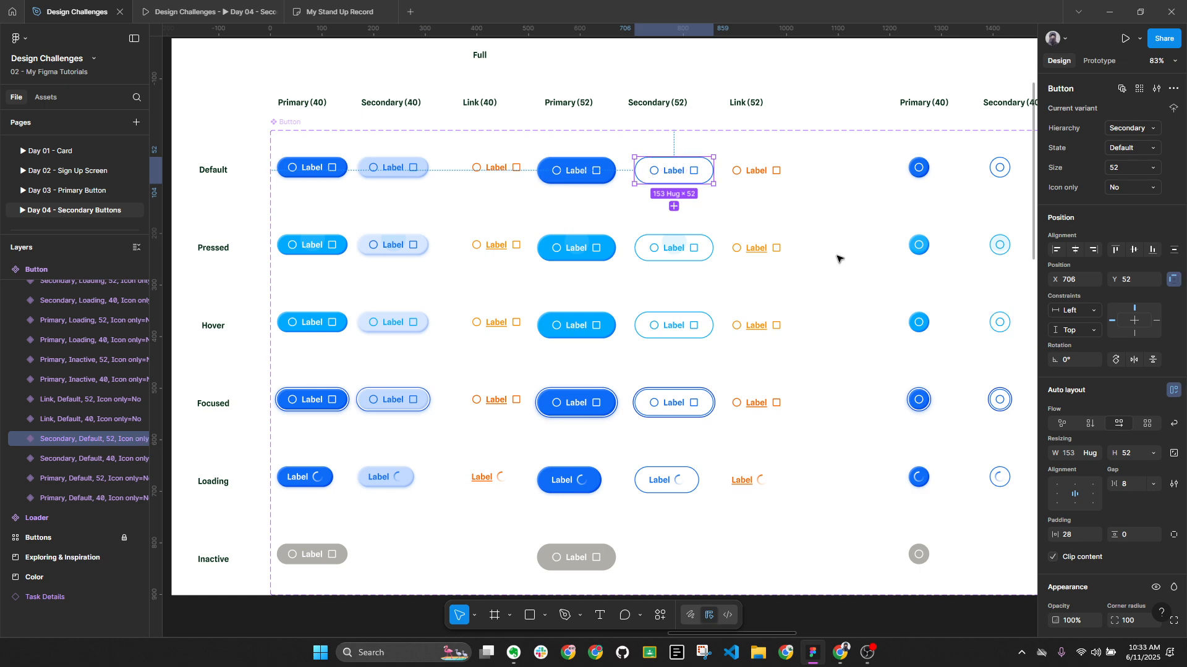
left_click(700, 412, "shift")
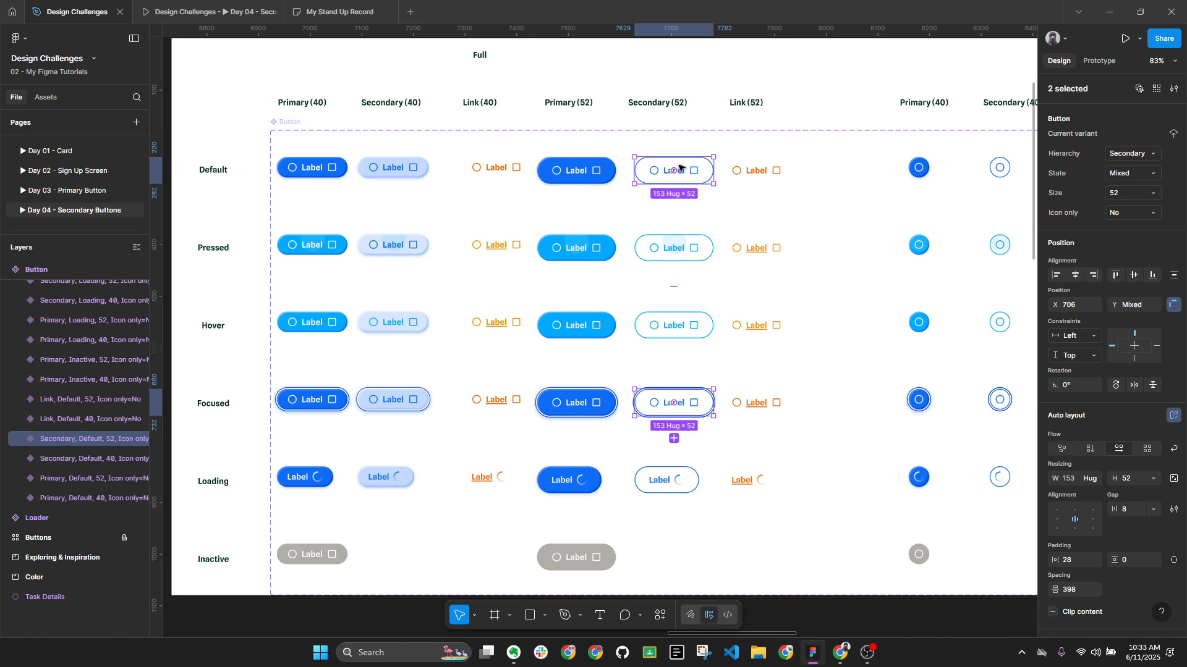
left_click(667, 483, "shift")
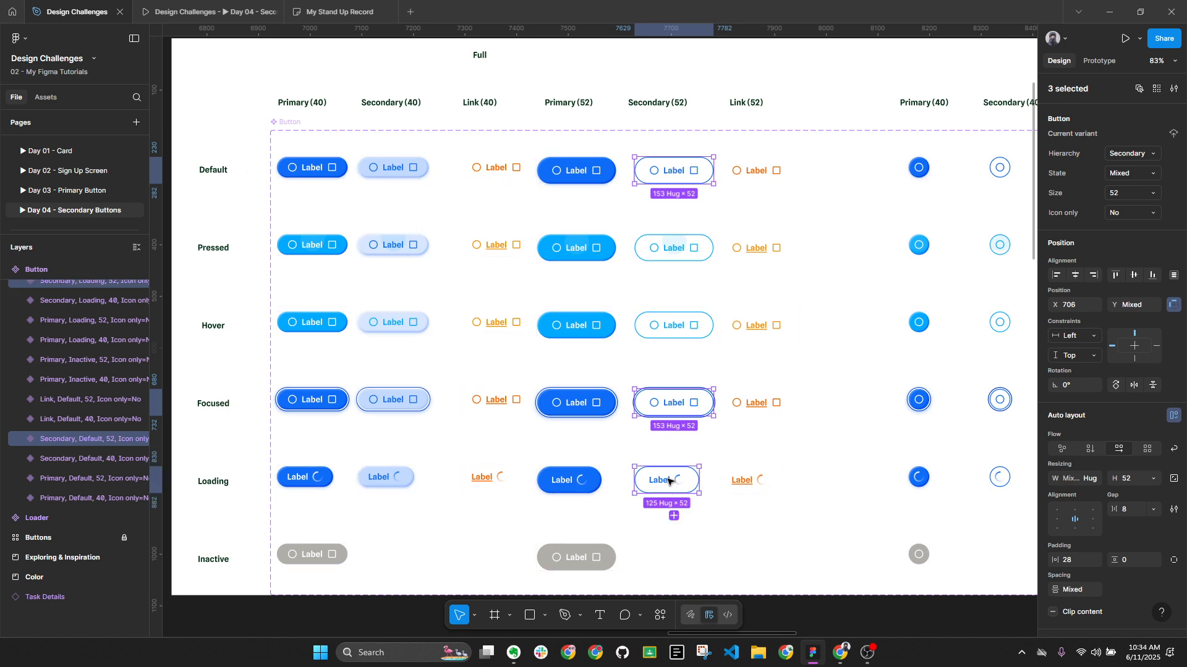
key("ctrl+alt+v")
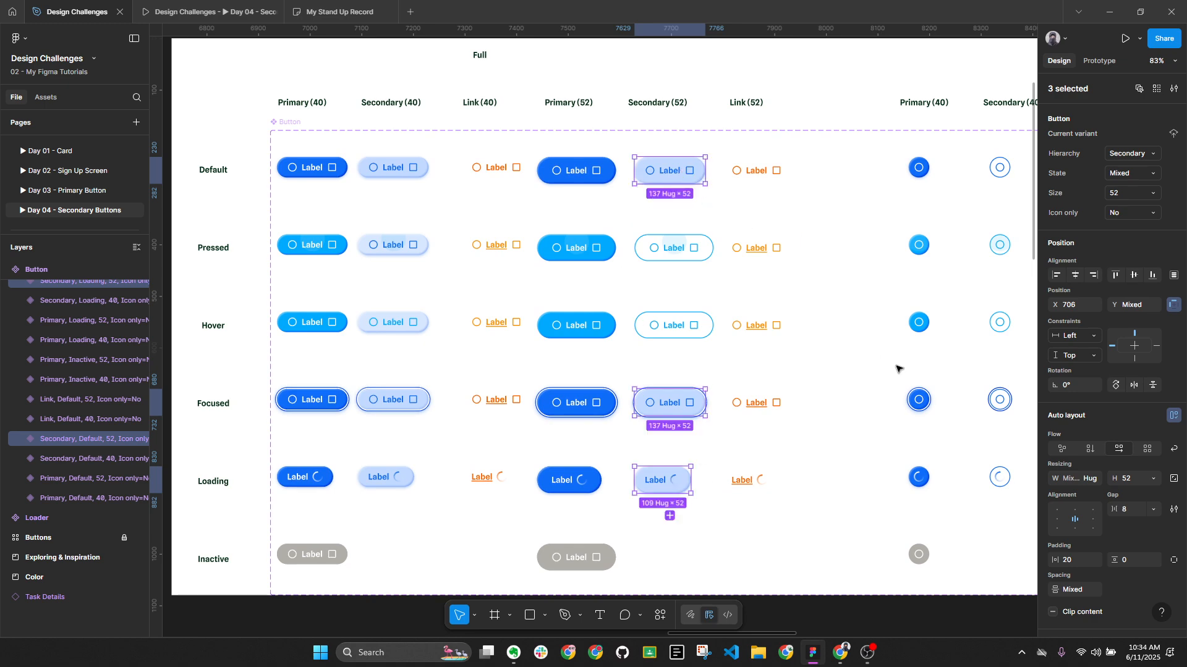
Set the horizontal padding of the default, focused and loading secondary 52 variants to 28.
left_click(1078, 560)
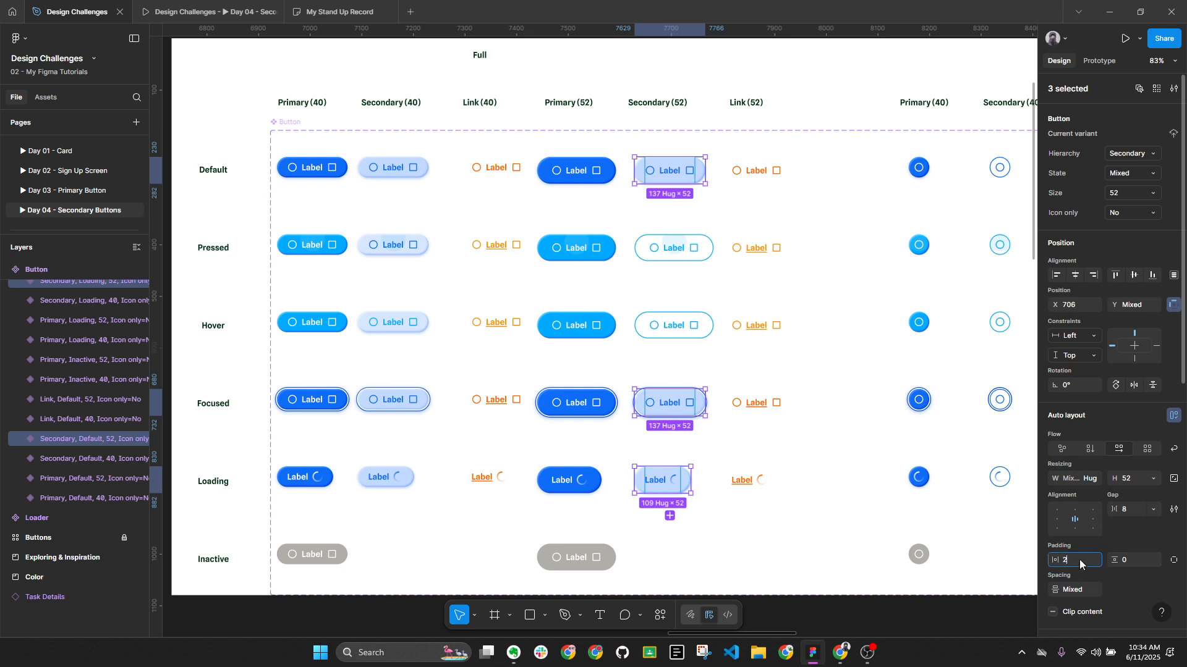
type("28")
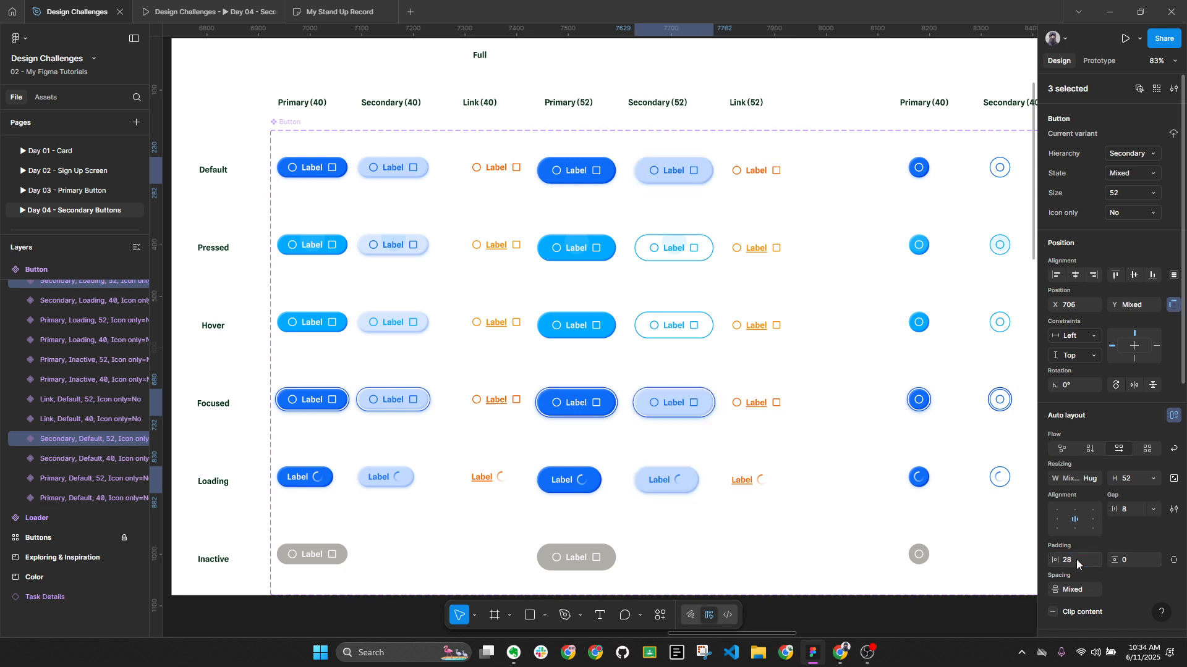
key("Return")
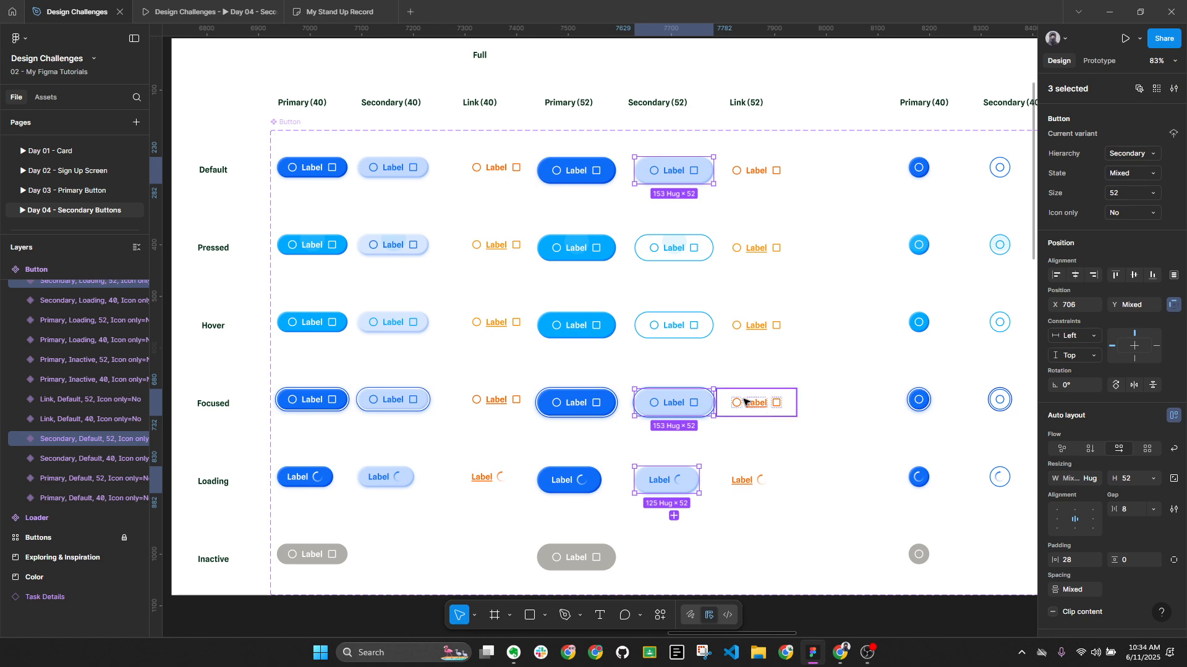
Copy the properties of the pressed secondary 40 variant and paste them onto the pressed and hover secondary 52 variants.
left_click(388, 246)
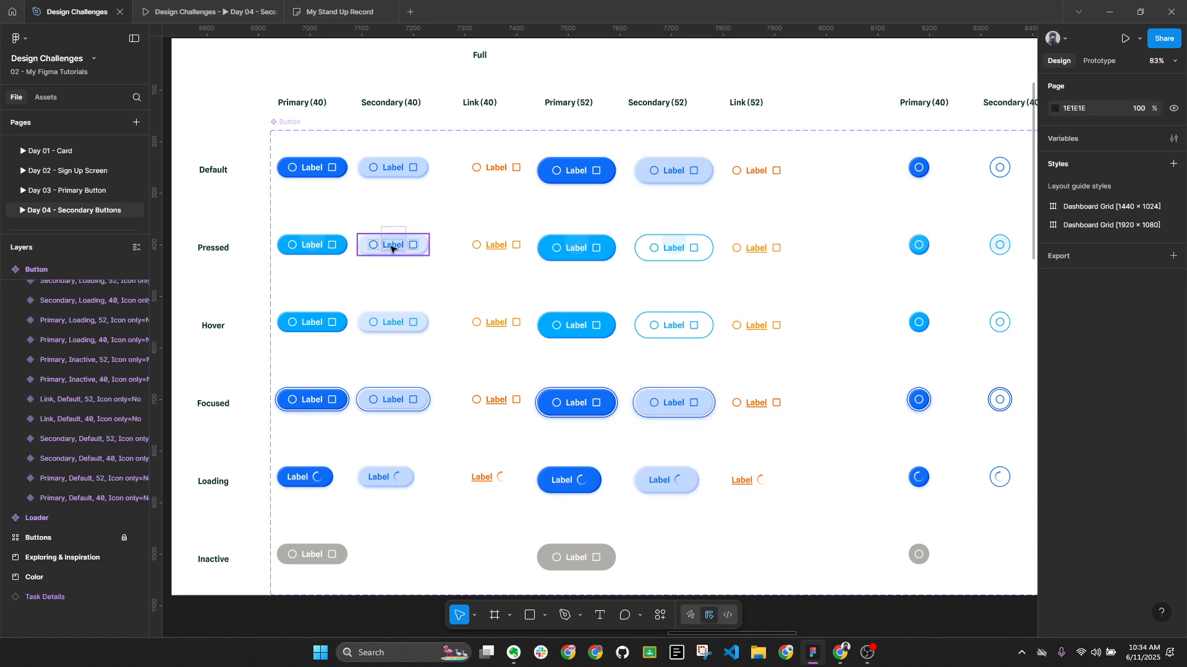
right_click(384, 244)
mouse_move(471, 301)
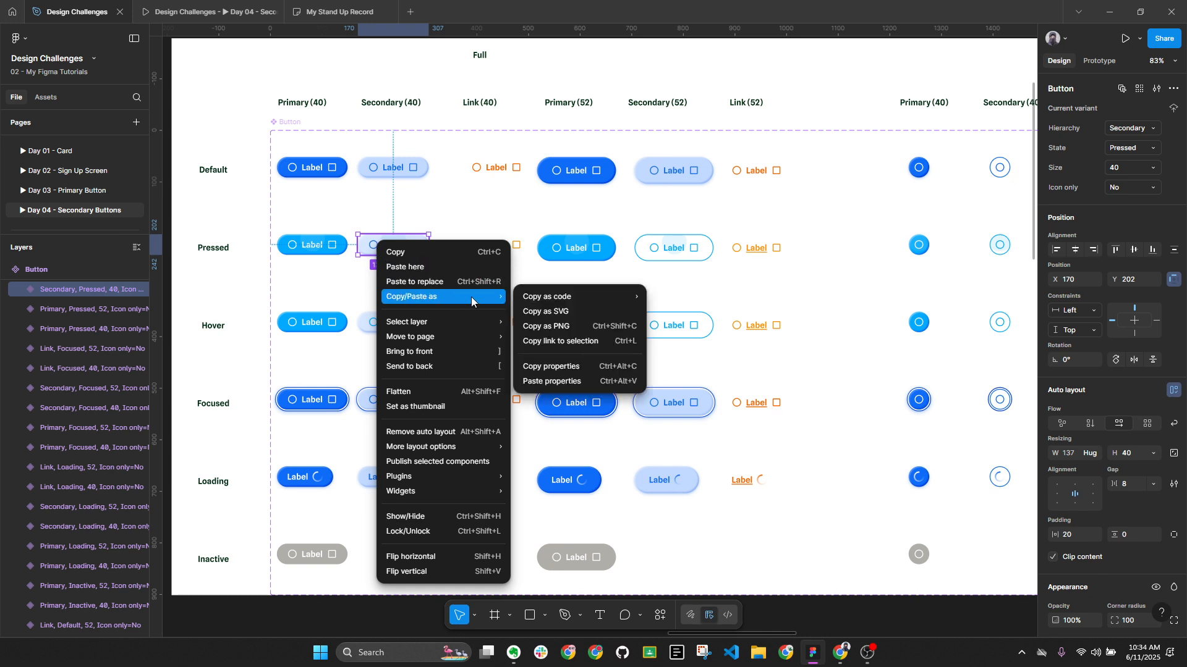
left_click(550, 367)
left_click(646, 247)
left_click(644, 323, "shift")
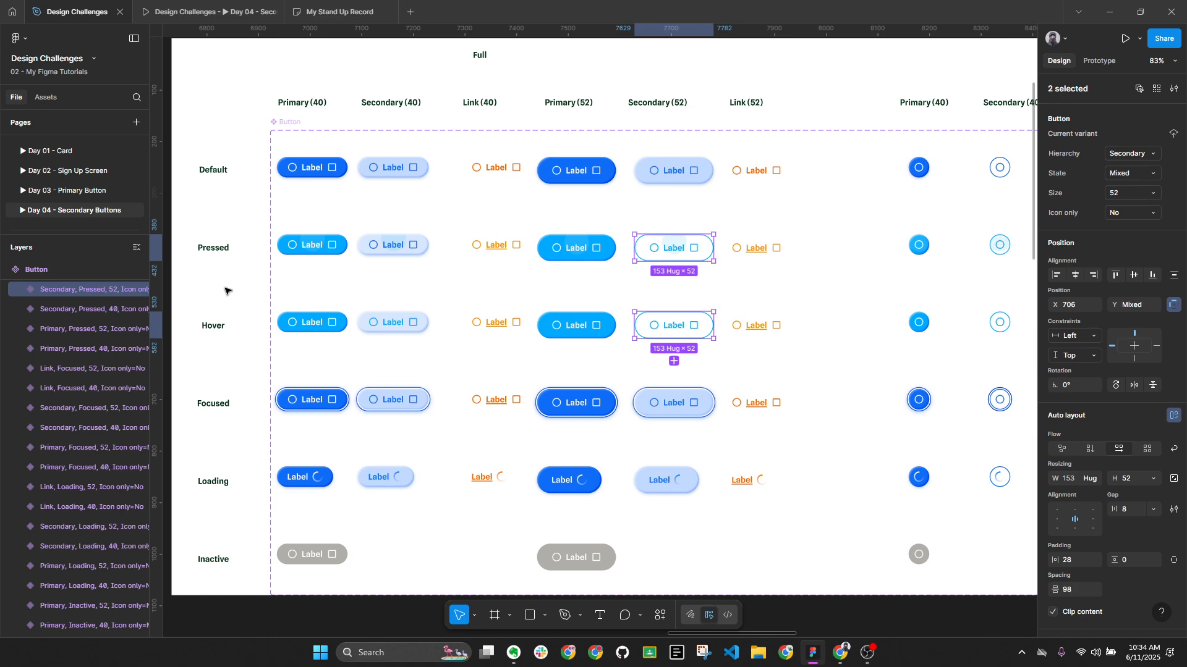
key("ctrl+alt+v")
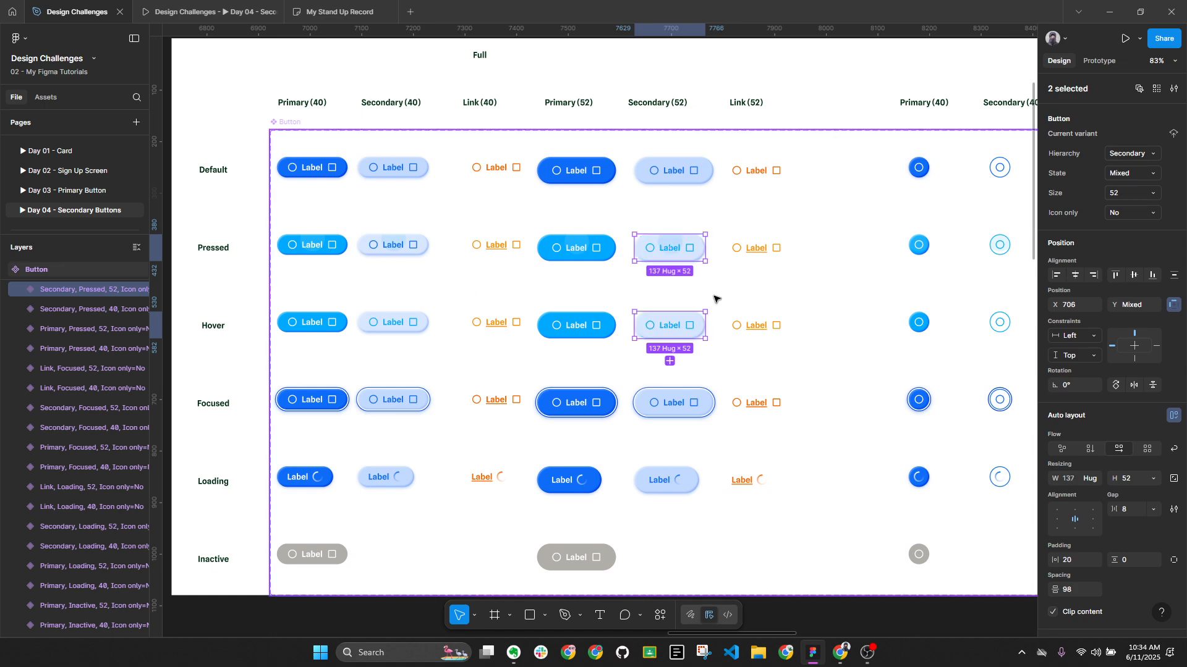
Set the horizontal padding of the pressed and hover secondary 52 variants to 28.
scroll(1075, 498, "down", 2)
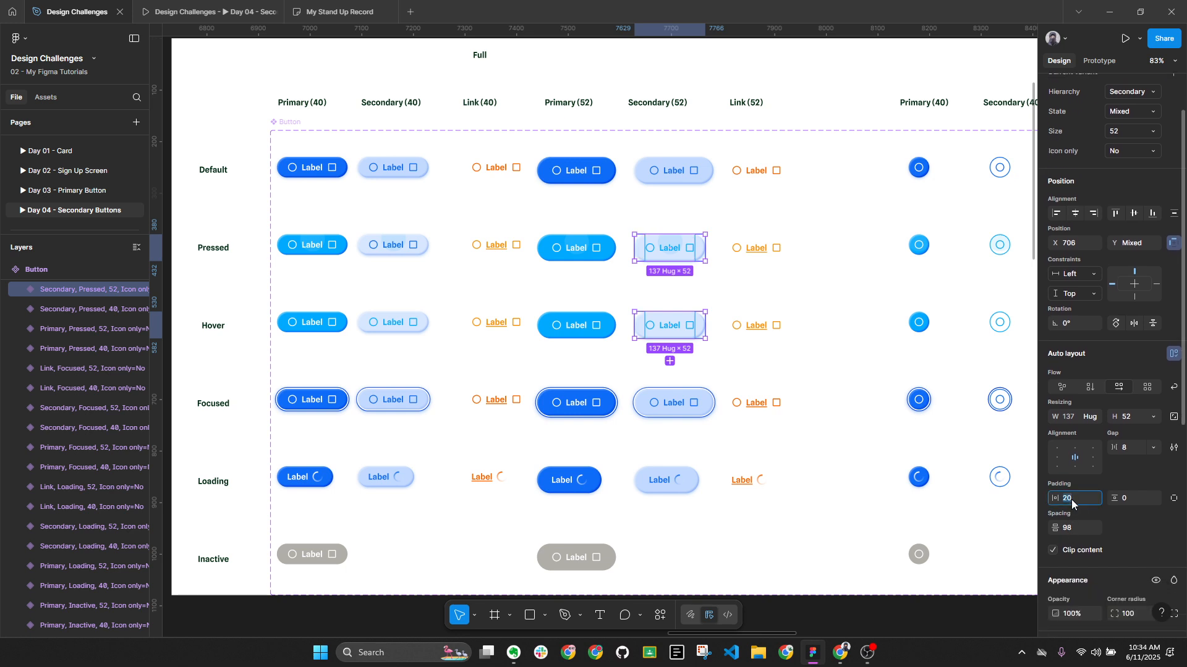
key("Return")
left_click(864, 346)
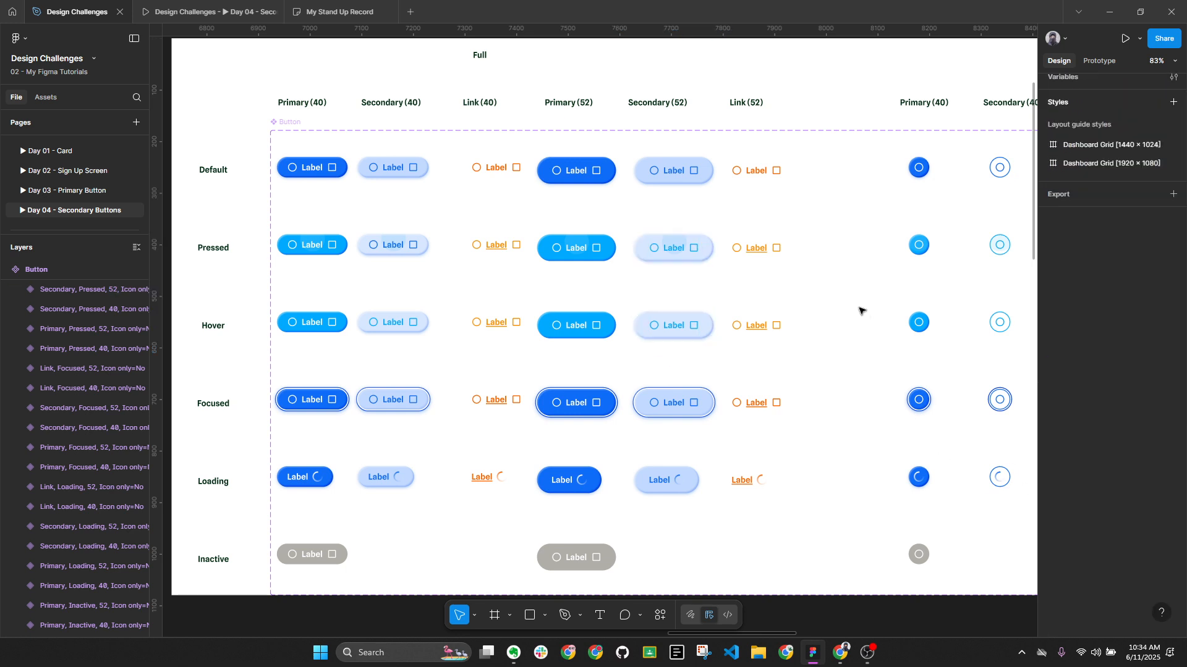
Copy the properties of the default secondary 40 variant.
scroll(346, 161, "up", 5)
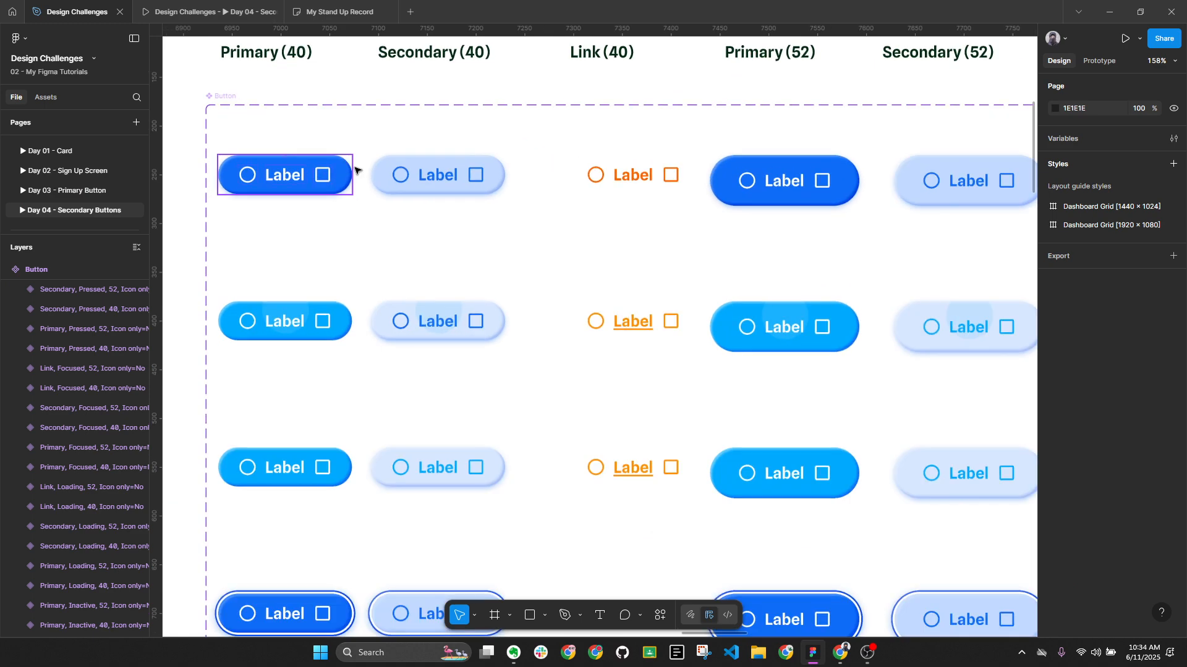
left_click(412, 171)
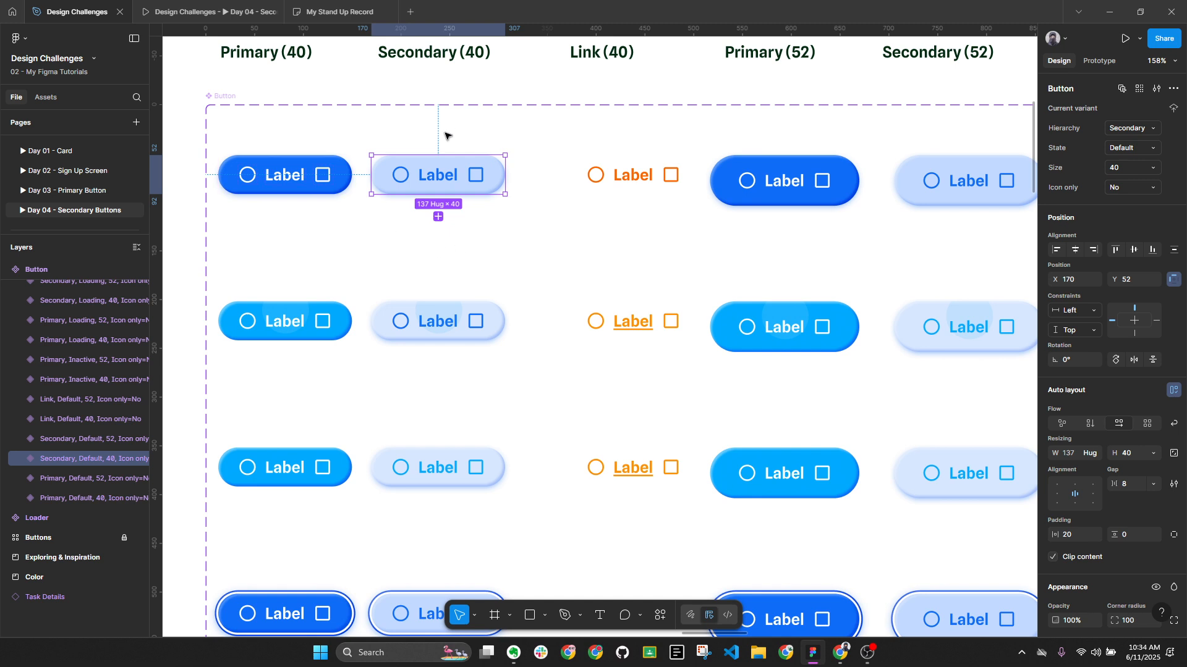
right_click(447, 166)
mouse_move(477, 218)
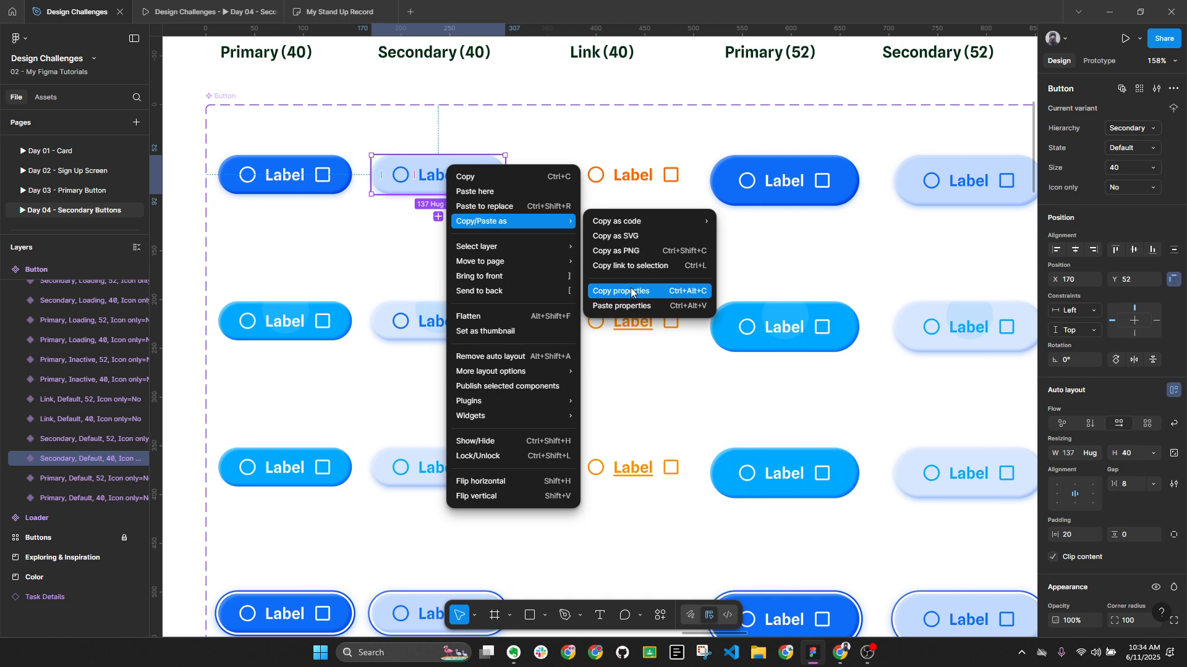
left_click(630, 291)
Select the drop shadow and both inner shadows in the effects of the default secondary 40 variant.
scroll(601, 262, "down", 3)
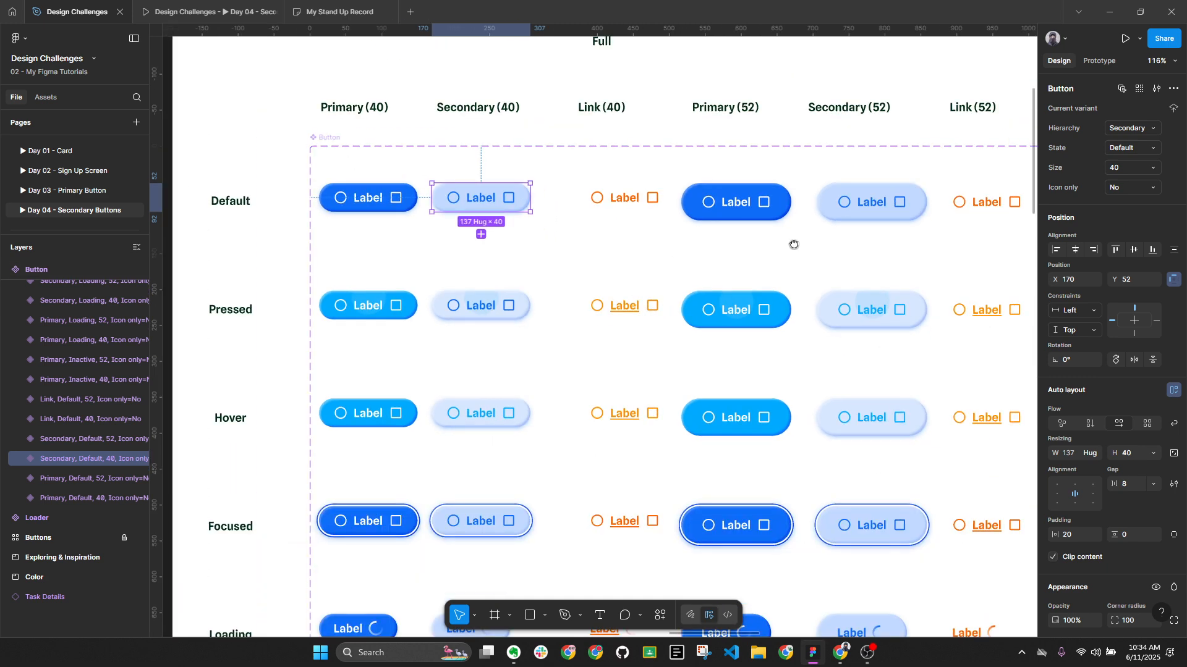
scroll(733, 248, "up", 2)
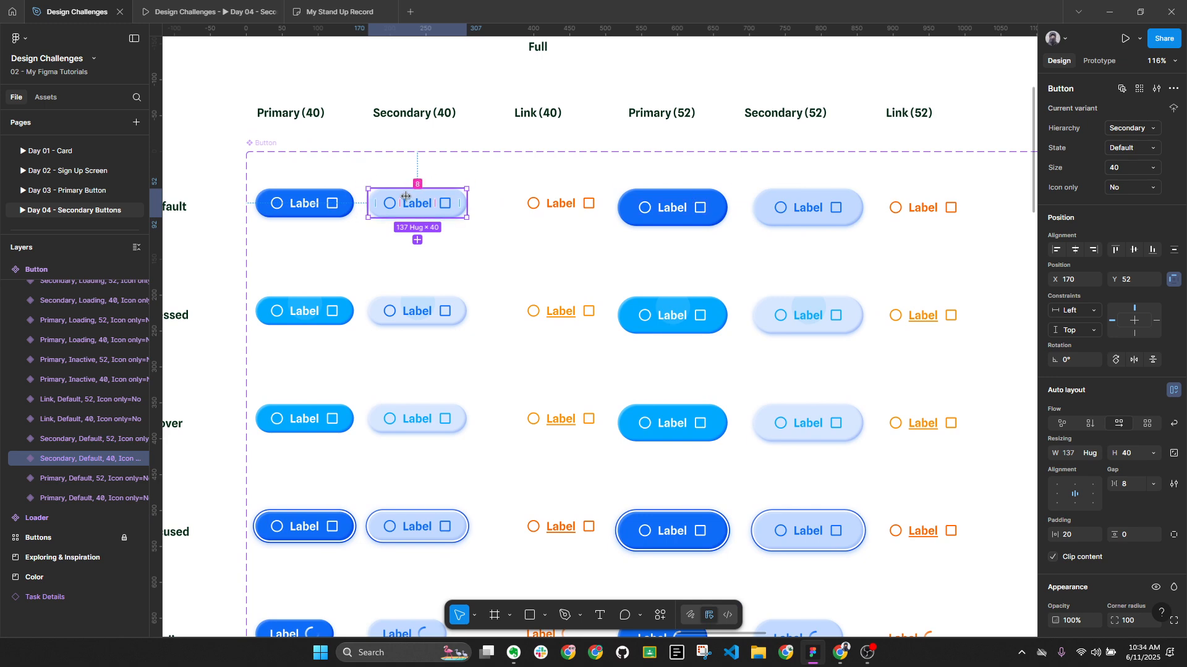
key("alt+l")
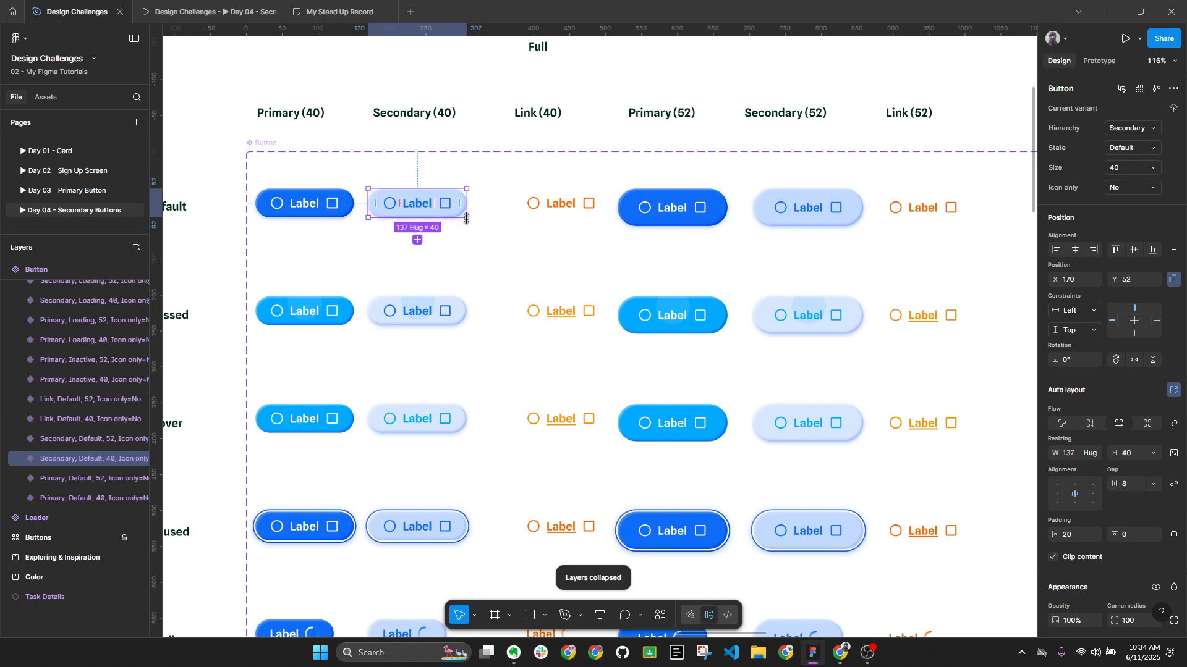
scroll(1130, 403, "down", 5)
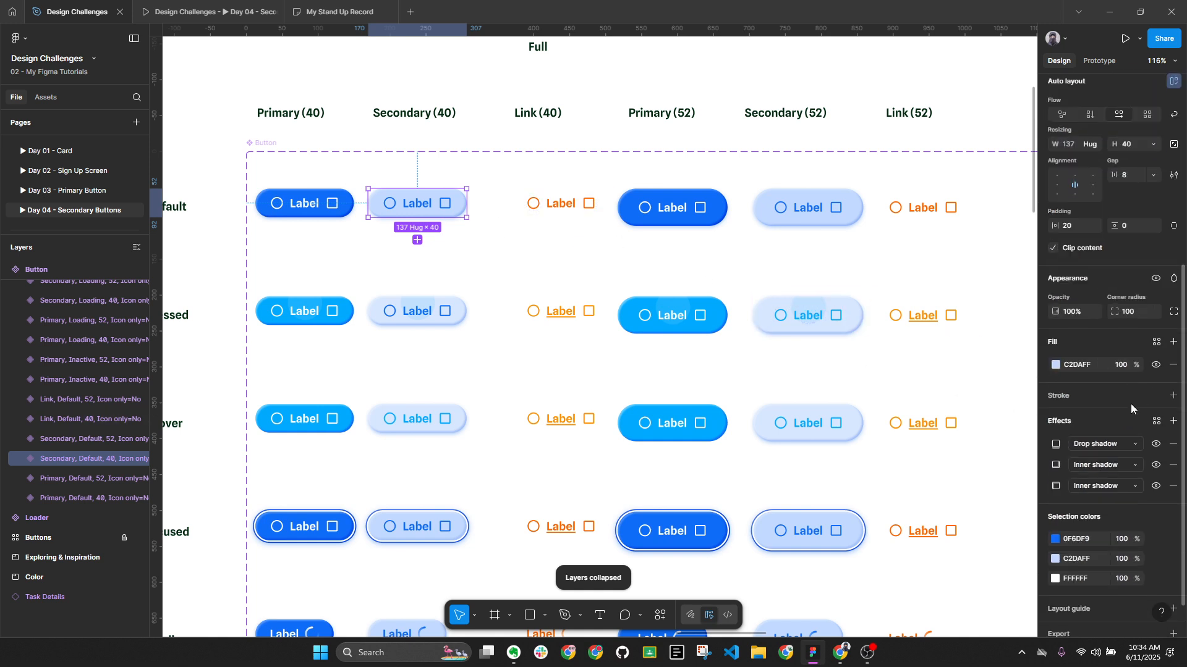
left_click(1048, 445)
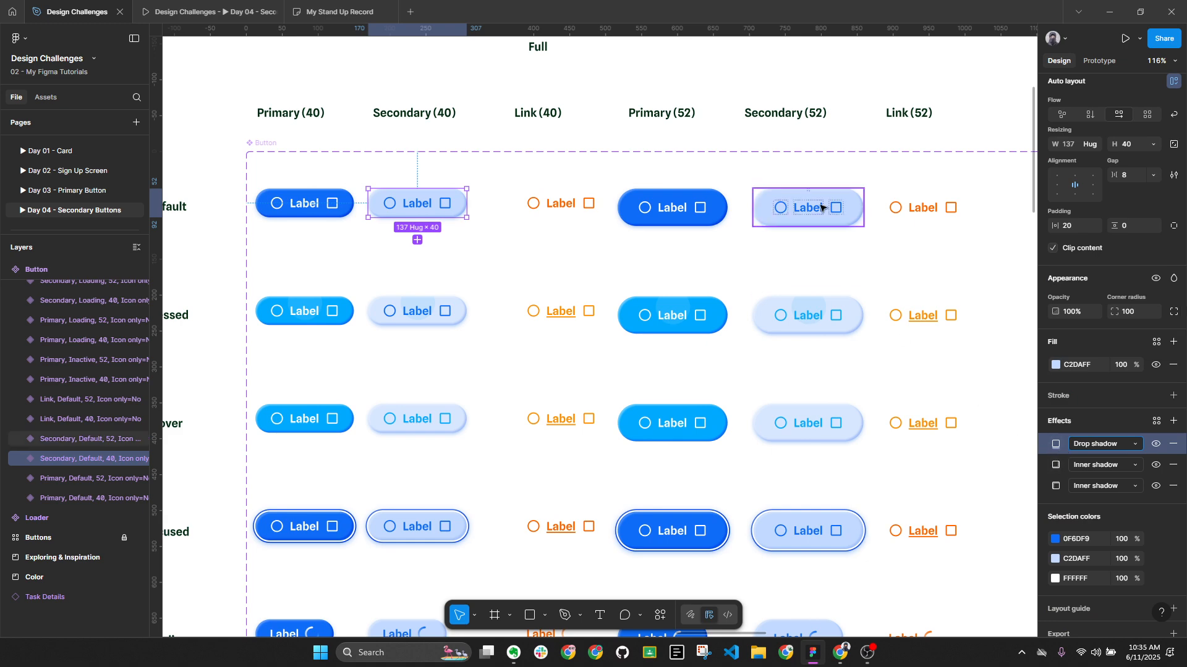
left_click(1046, 464, "shift")
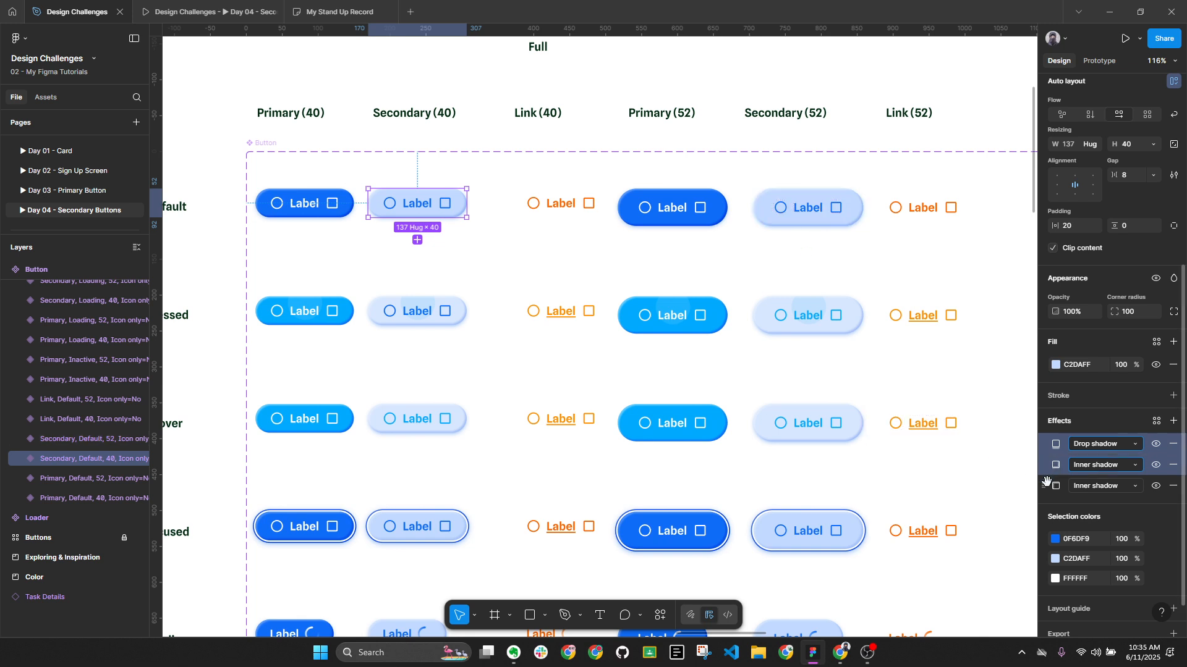
left_click(1045, 486, "shift")
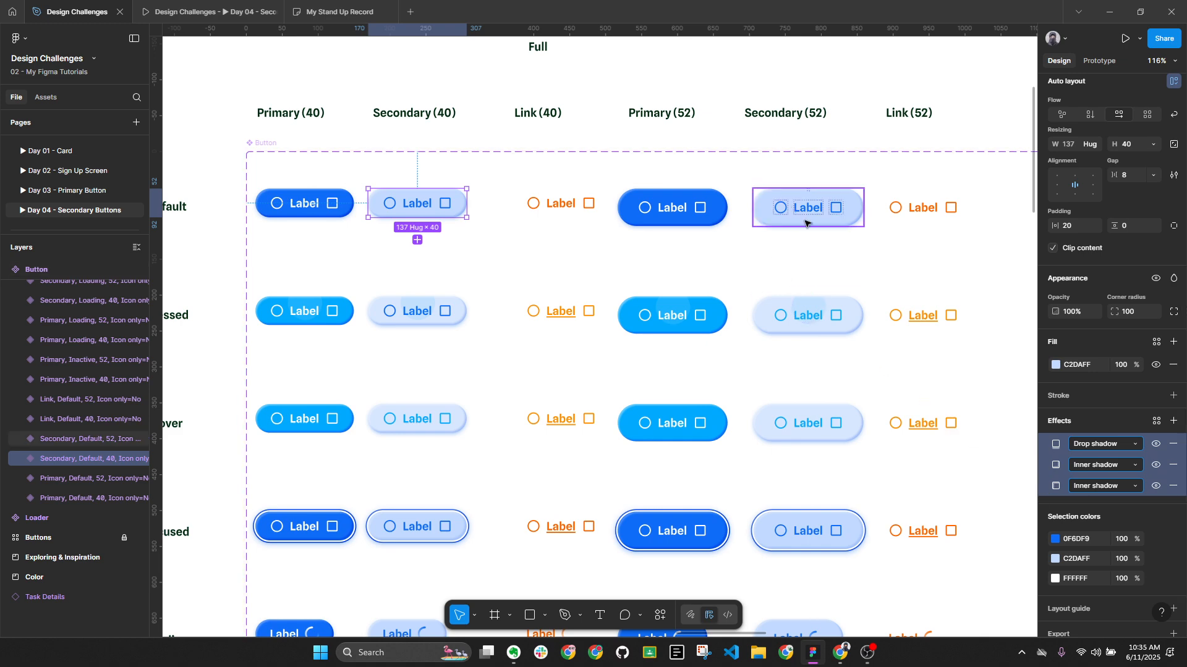
scroll(805, 223, "down", 3)
key("alt+l")
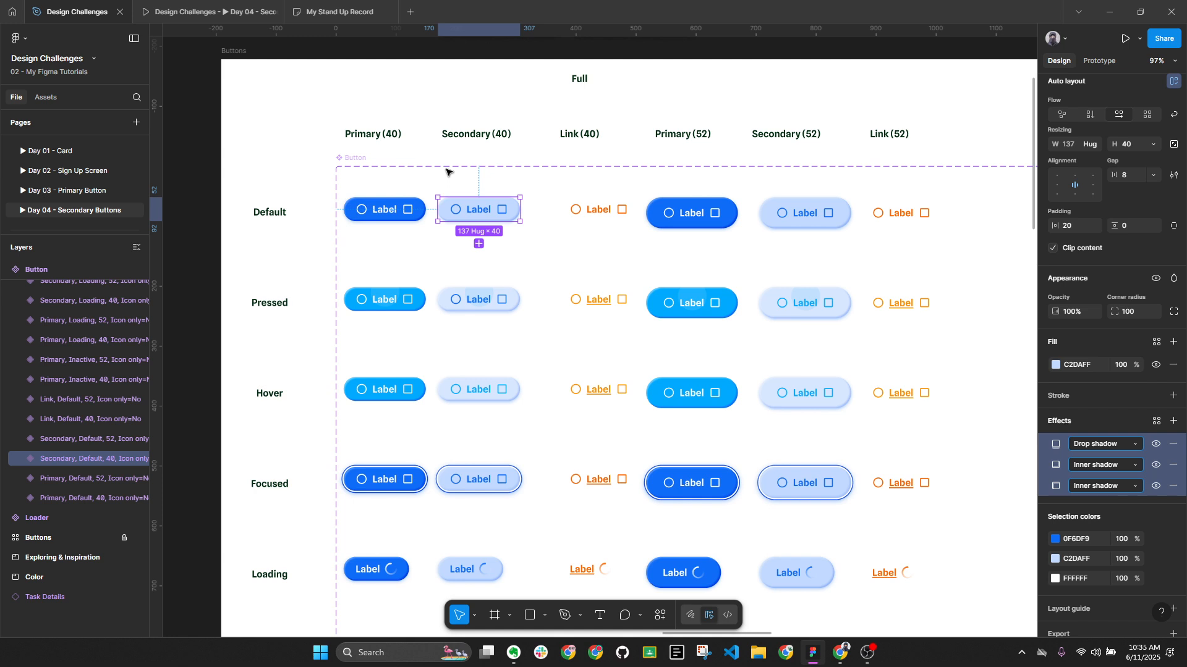
key("alt+l")
Copy the properties of the default secondary 40 variant and paste them onto the icon-only default, focused and loading secondary 40 variants.
right_click(489, 208)
mouse_move(593, 262)
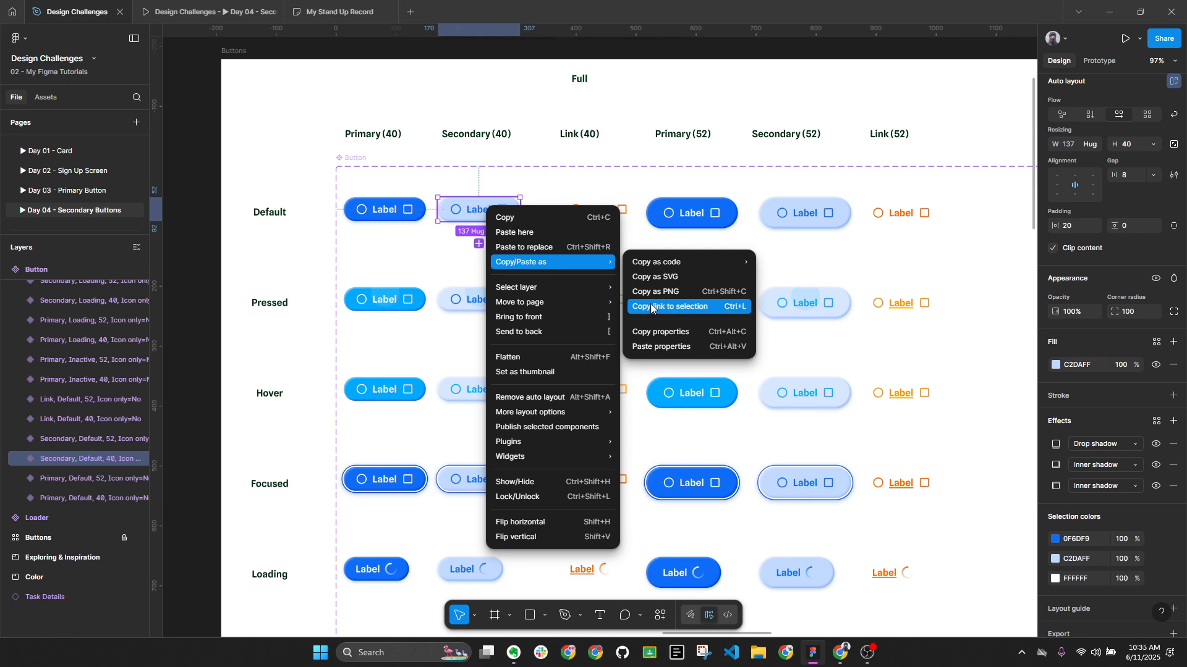
left_click(661, 331)
left_click(595, 253)
left_click_drag(995, 248, 471, 252)
left_click(666, 215)
scroll(682, 228, "up", 1)
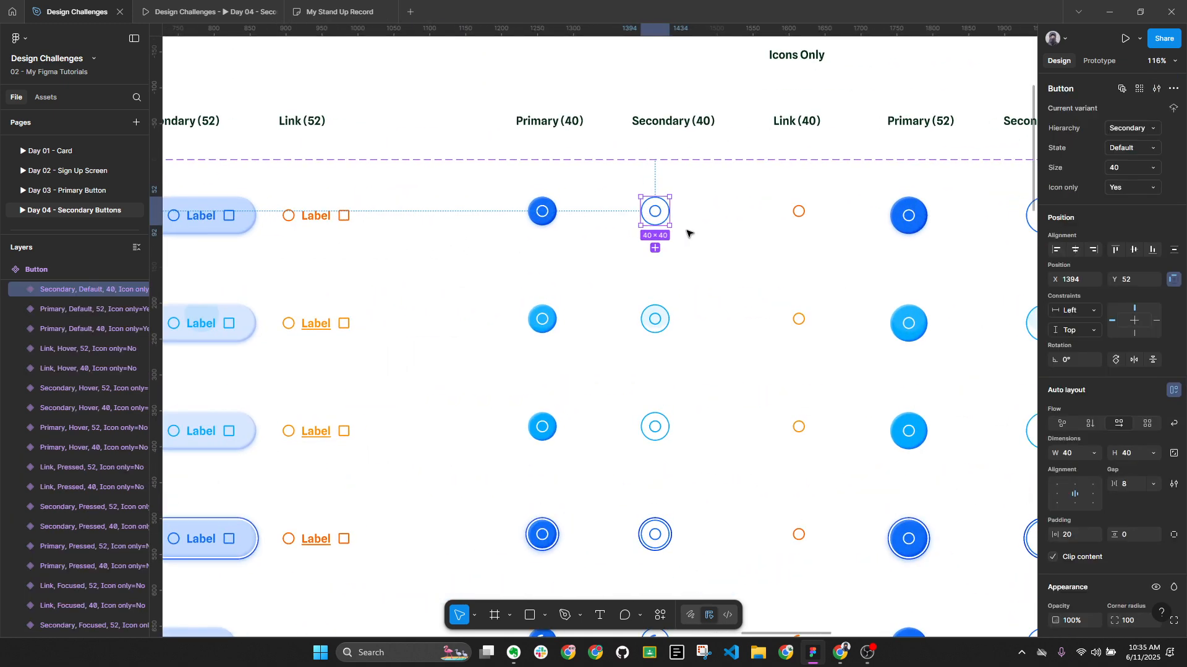
scroll(679, 198, "down", 1)
scroll(695, 191, "down", 3)
left_click_drag(687, 189, 868, 210)
left_click(836, 328, "shift")
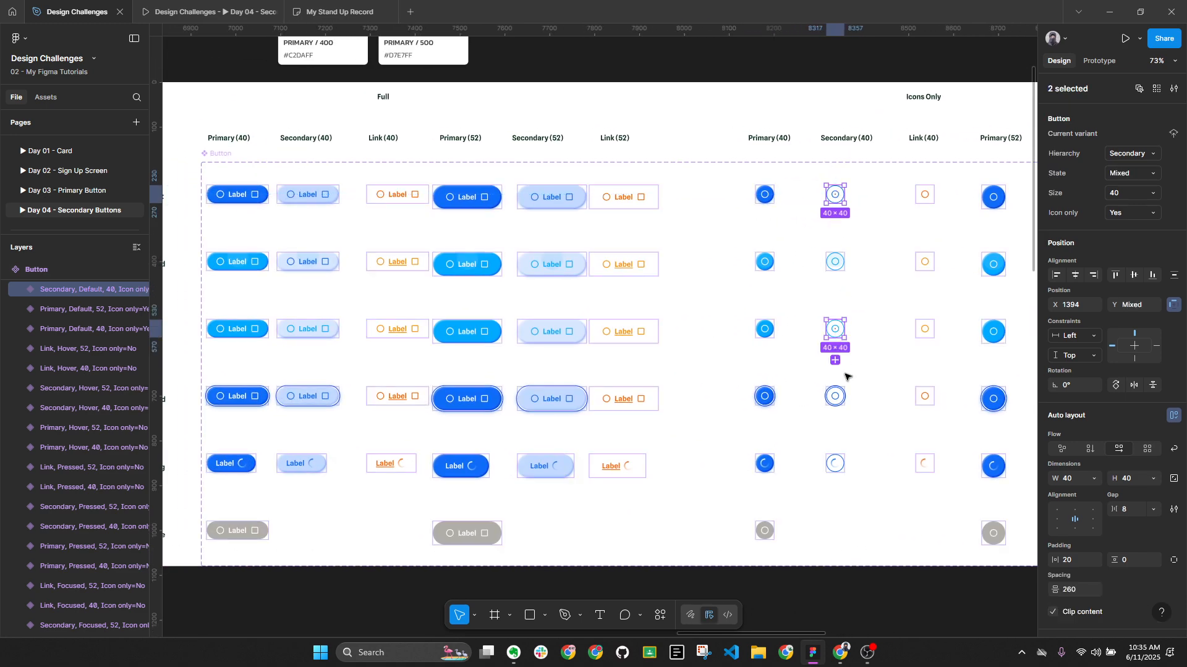
left_click(835, 396, "shift")
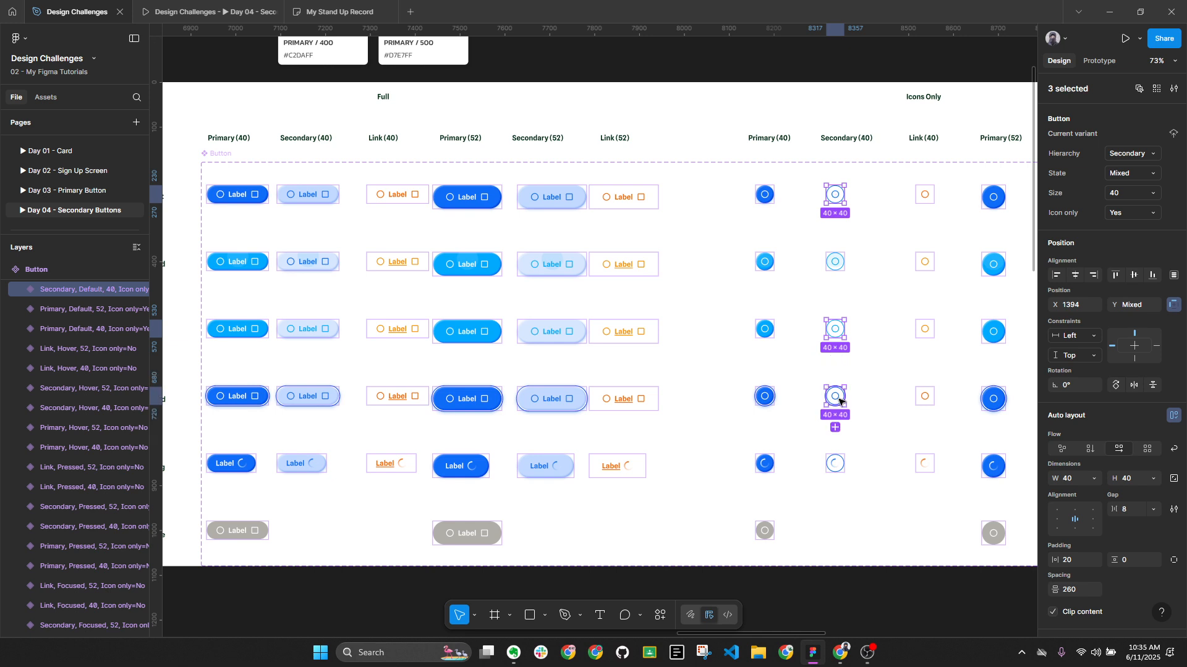
left_click(835, 464, "shift")
left_click(835, 329, "shift")
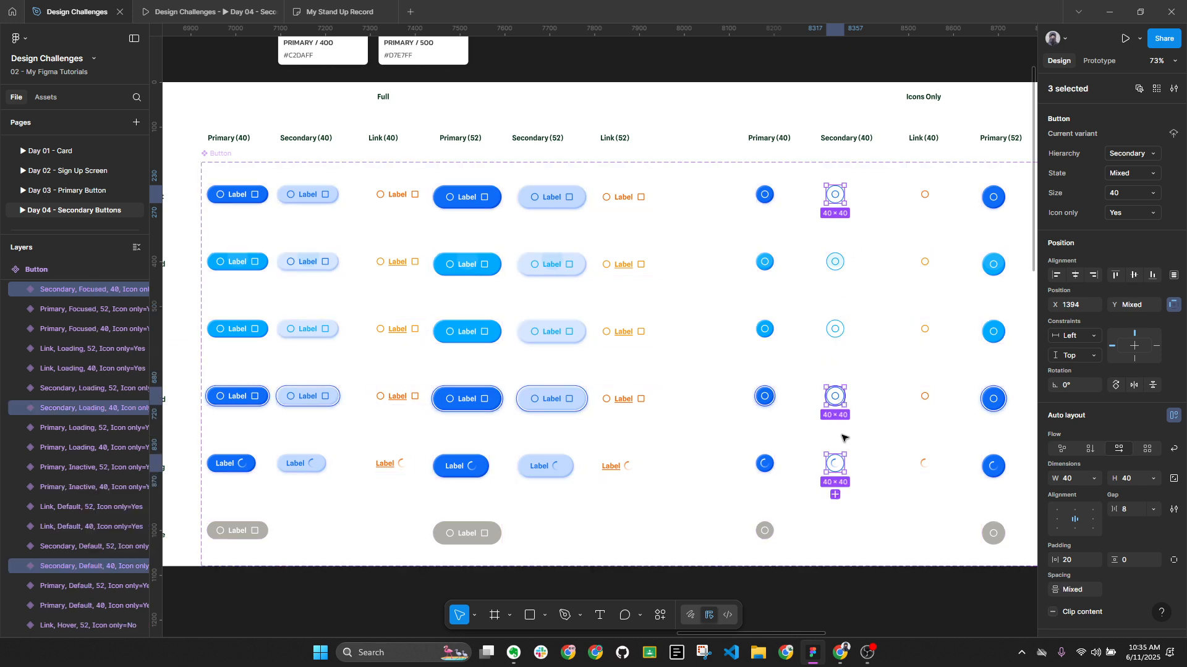
key("ctrl+alt+v")
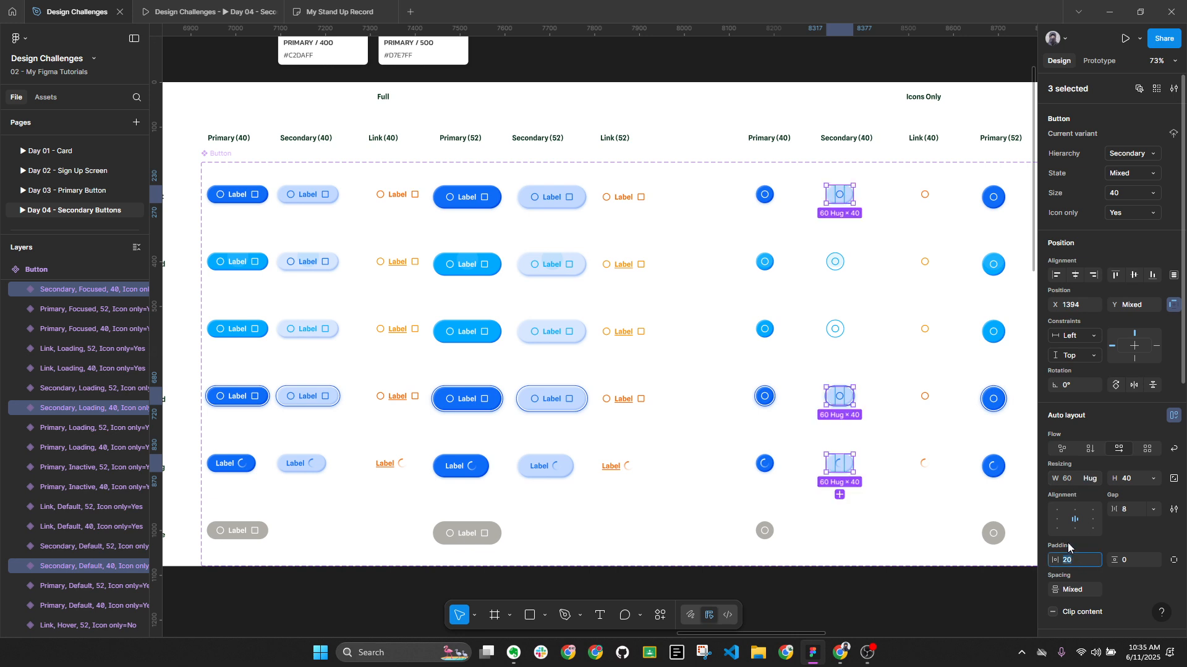
Set the horizontal padding to 0 and the width to 40 for the icon-only default, focused and loading secondary 40 variants.
type("0")
key("Return")
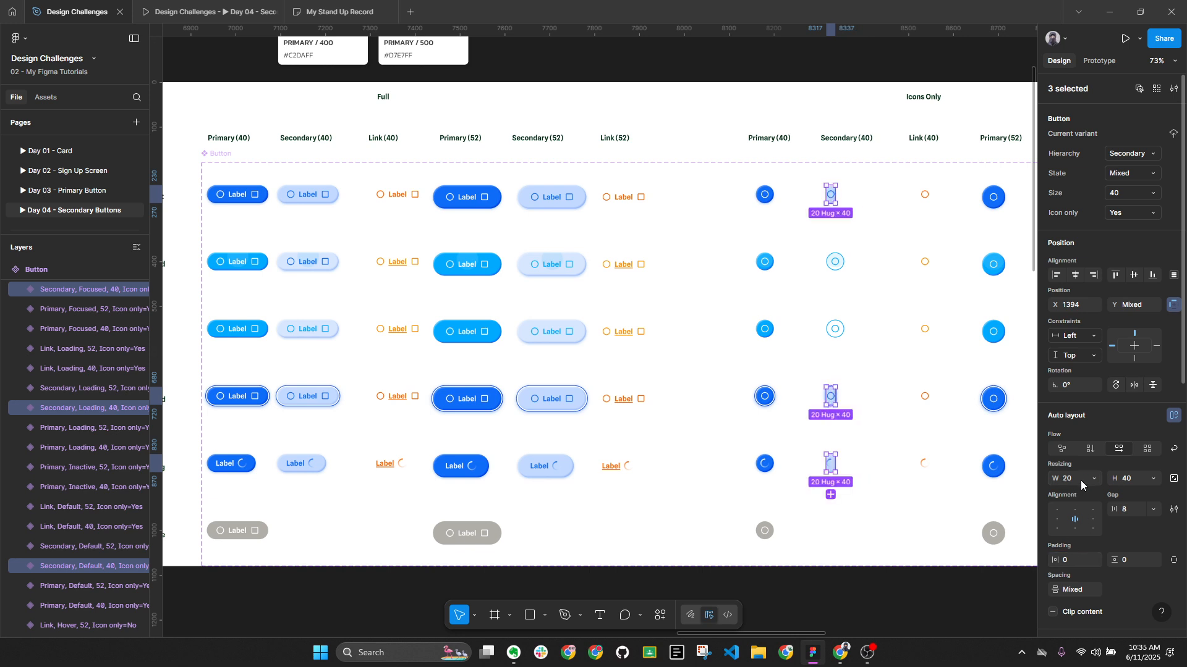
left_click(1078, 481)
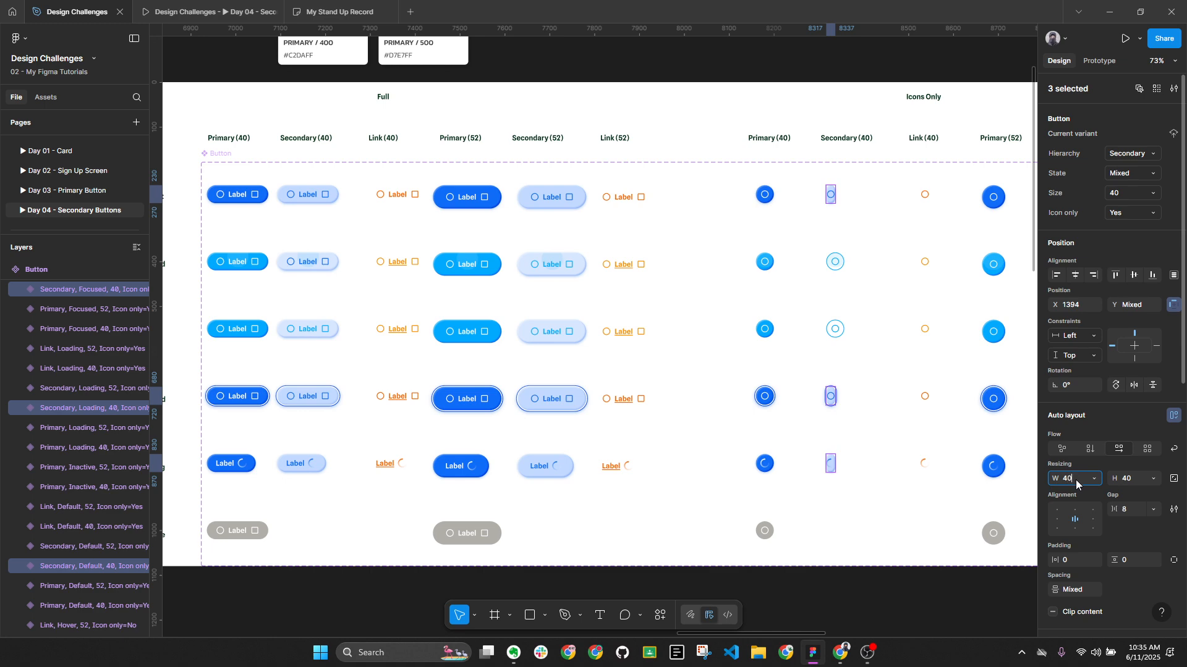
key("Return")
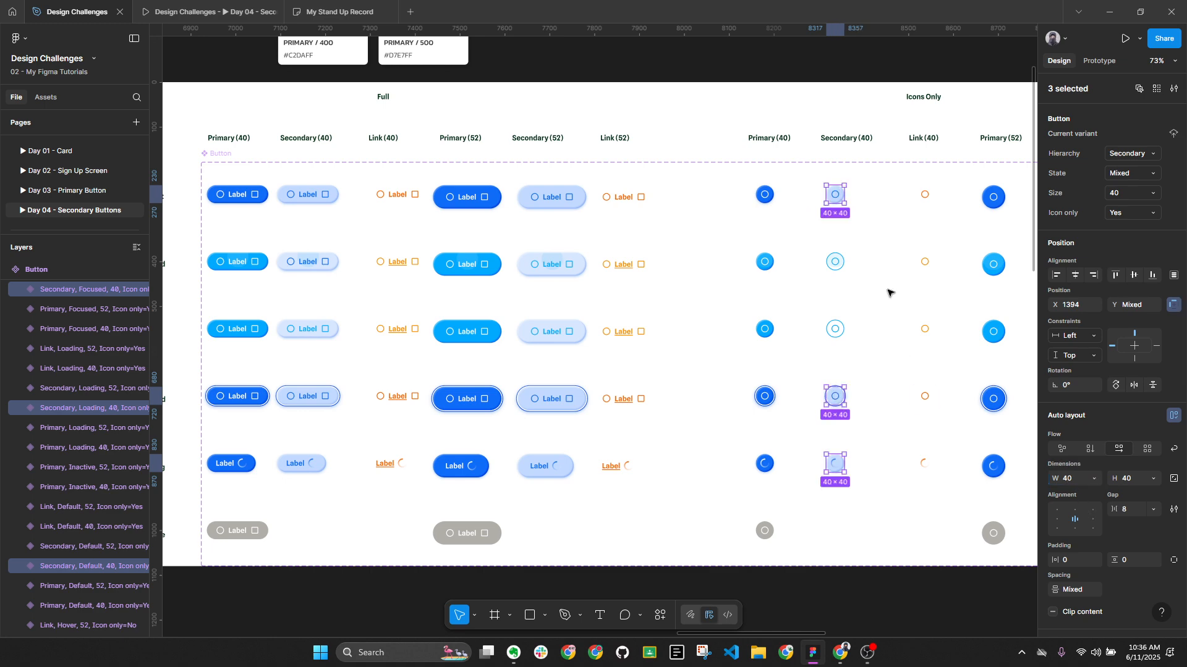
Copy the properties of the pressed secondary 40 variant to the icon-only pressed and hover secondary 40 variants.
scroll(883, 294, "right", 1)
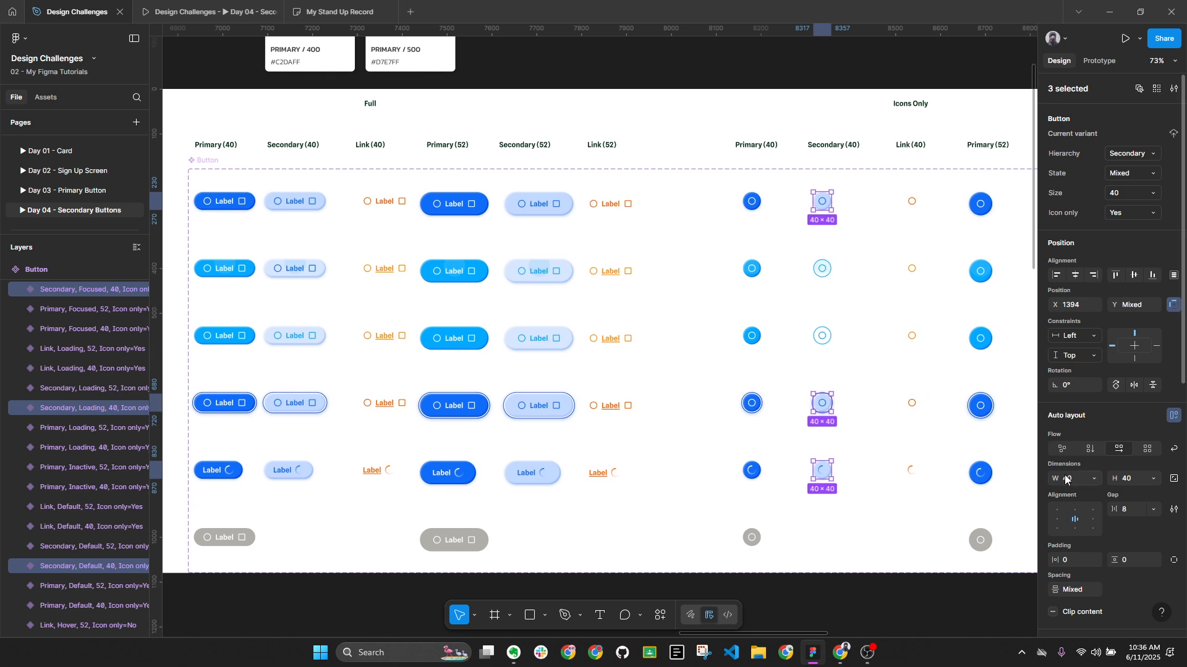
left_click(287, 268)
right_click(290, 268)
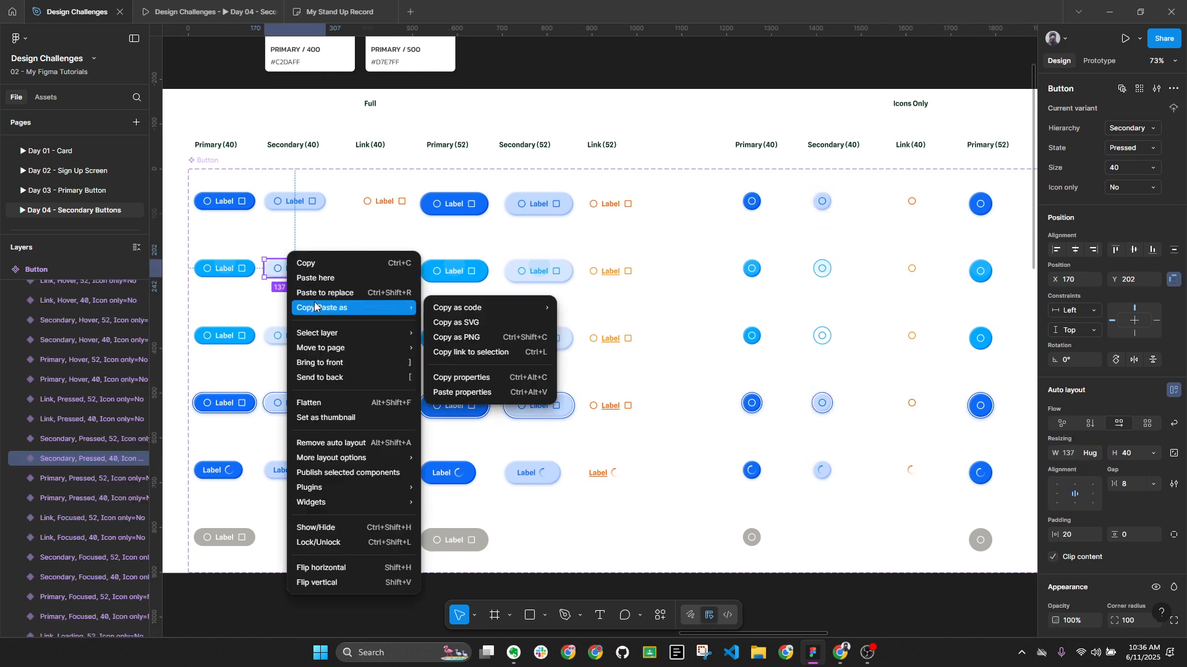
left_click(479, 377)
left_click(822, 268)
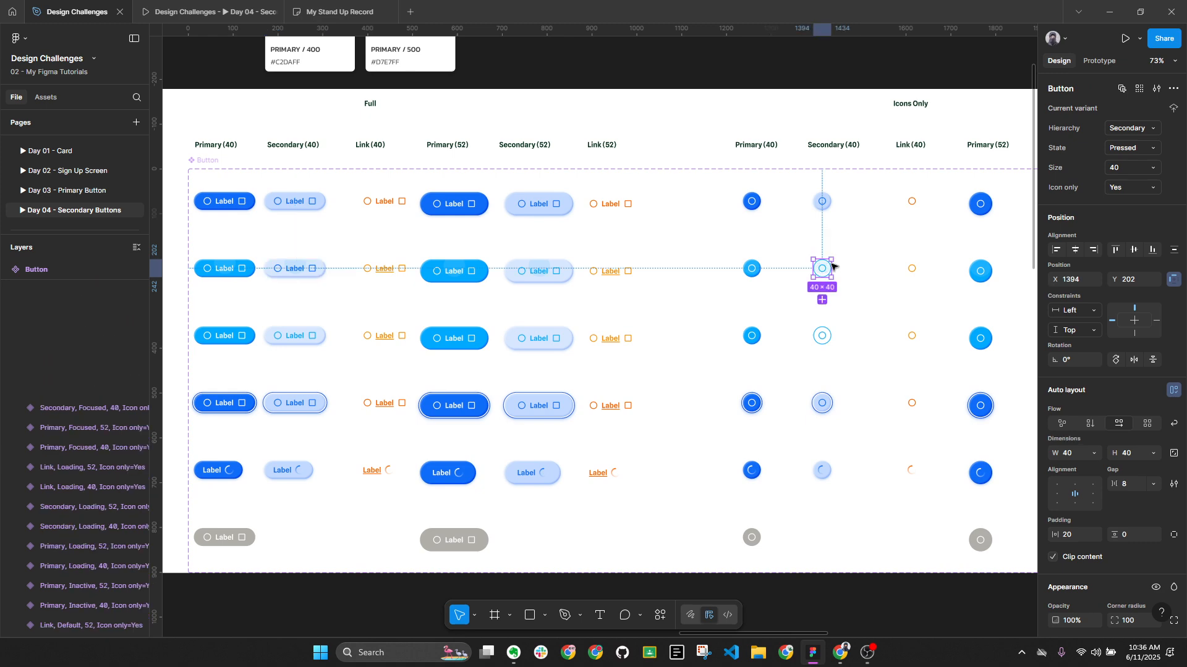
left_click(823, 337, "shift")
key("ctrl+alt+v")
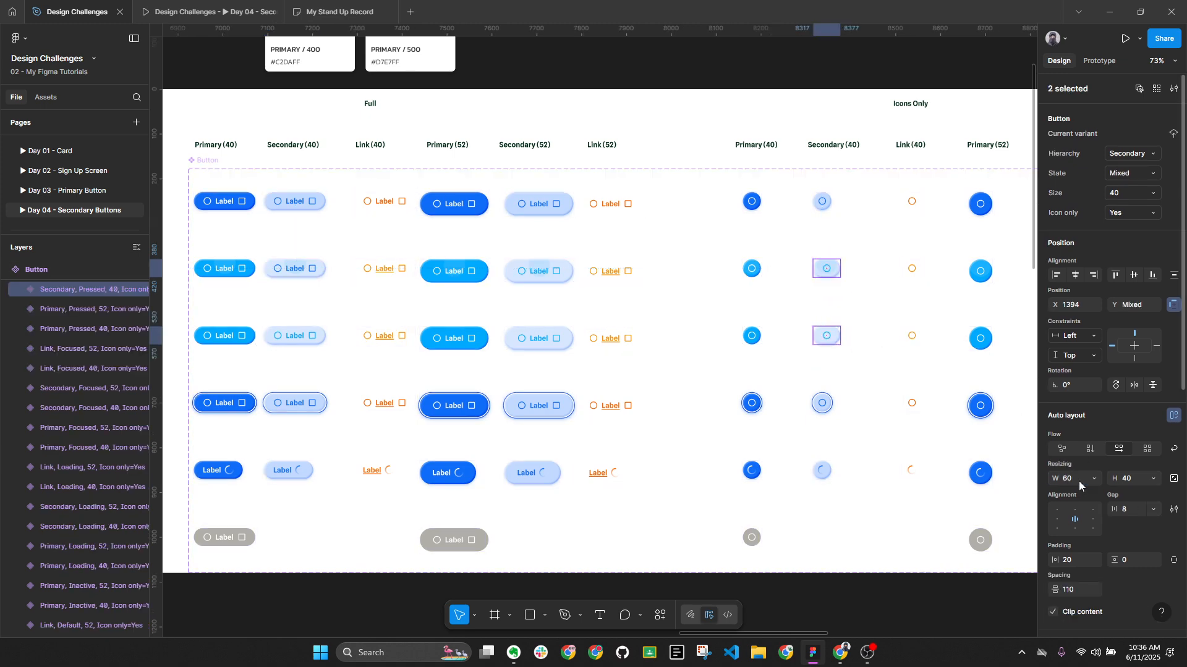
Set the width of the icon-only pressed and hover secondary 40 variants to 40 and edit their horizontal padding.
left_click(1077, 481)
type("40")
left_click(1070, 560)
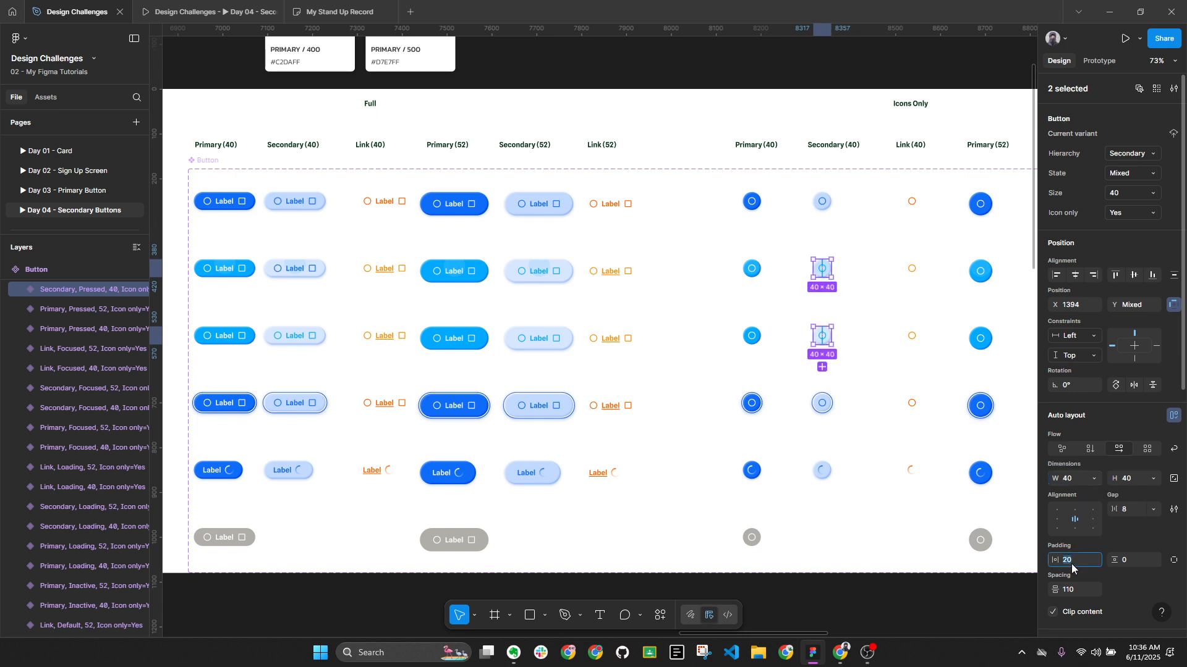
left_click(711, 371)
Copy the properties of the default secondary 52 variant and paste them onto the icon-only default, focused and loading secondary 52 variants.
scroll(680, 346, "right", 4)
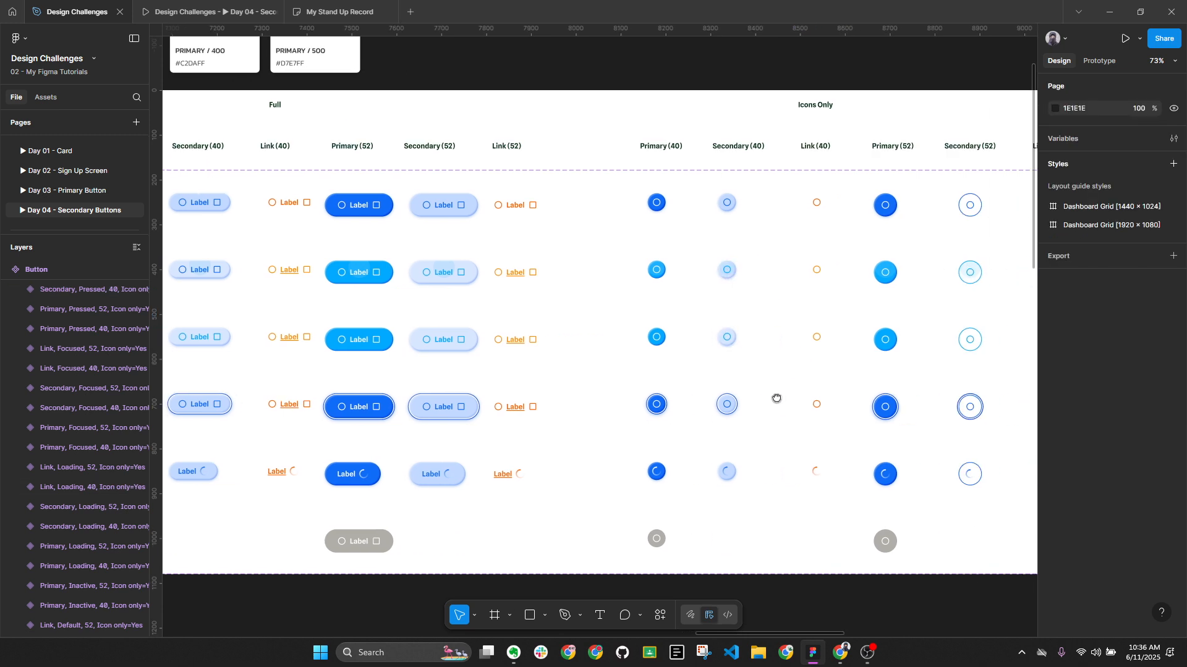
left_click(415, 206)
right_click(415, 201)
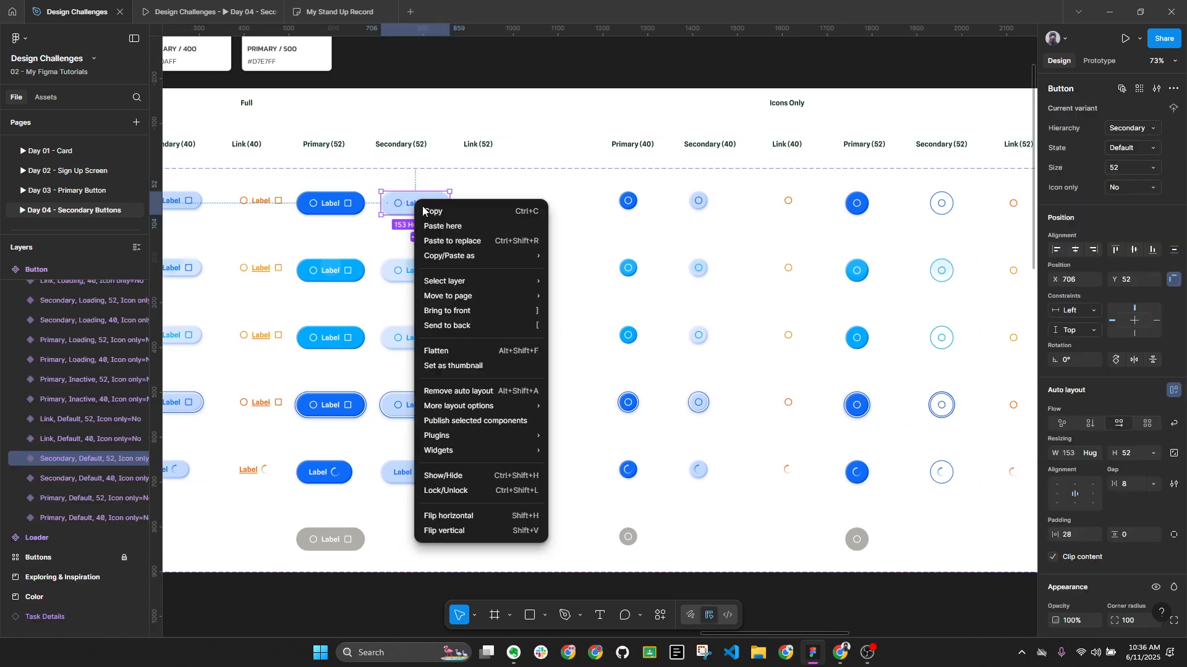
left_click(609, 327)
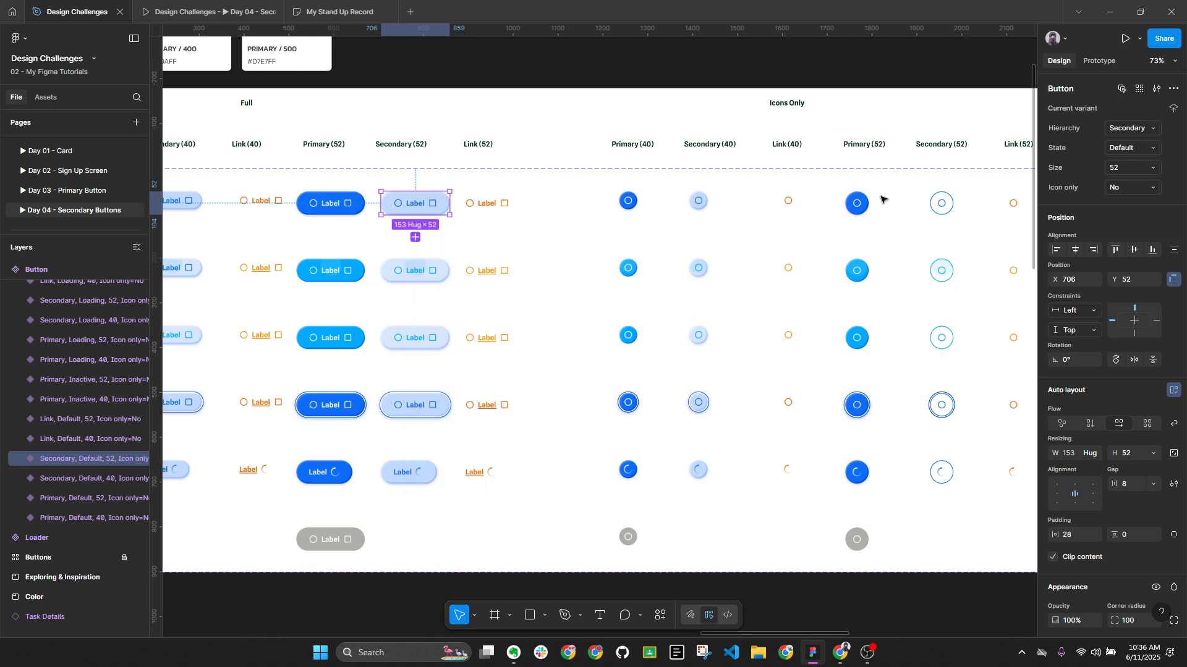
left_click(931, 203)
left_click(944, 270, "shift")
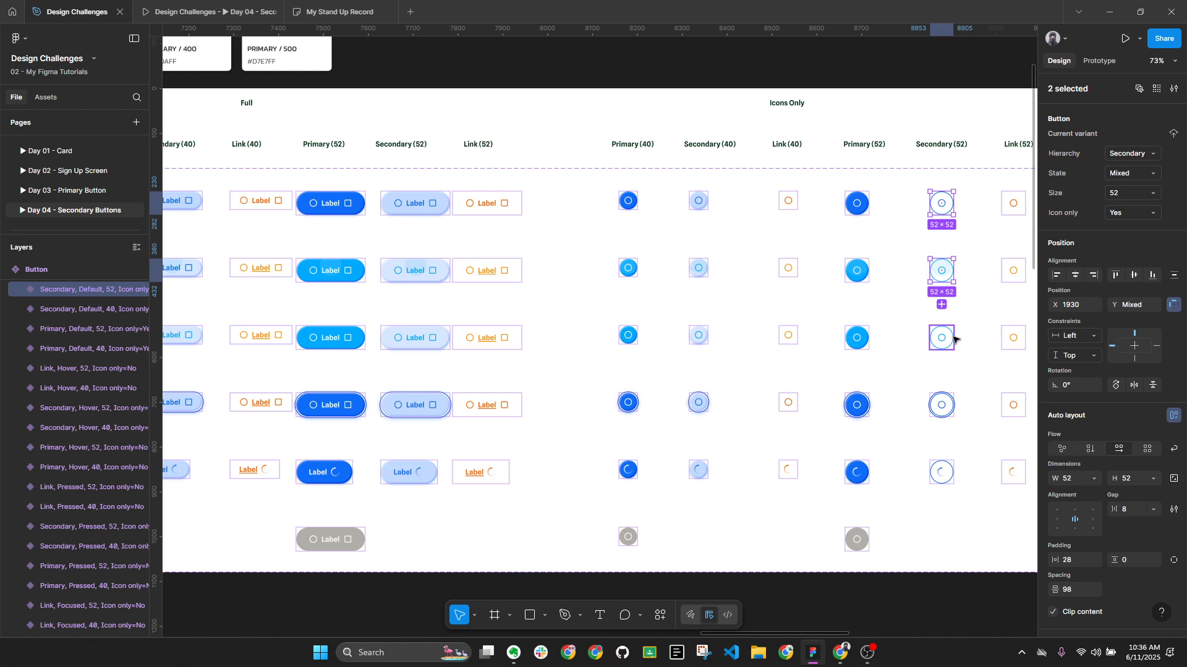
left_click(943, 403, "shift")
left_click(941, 270, "shift")
left_click(941, 473, "shift")
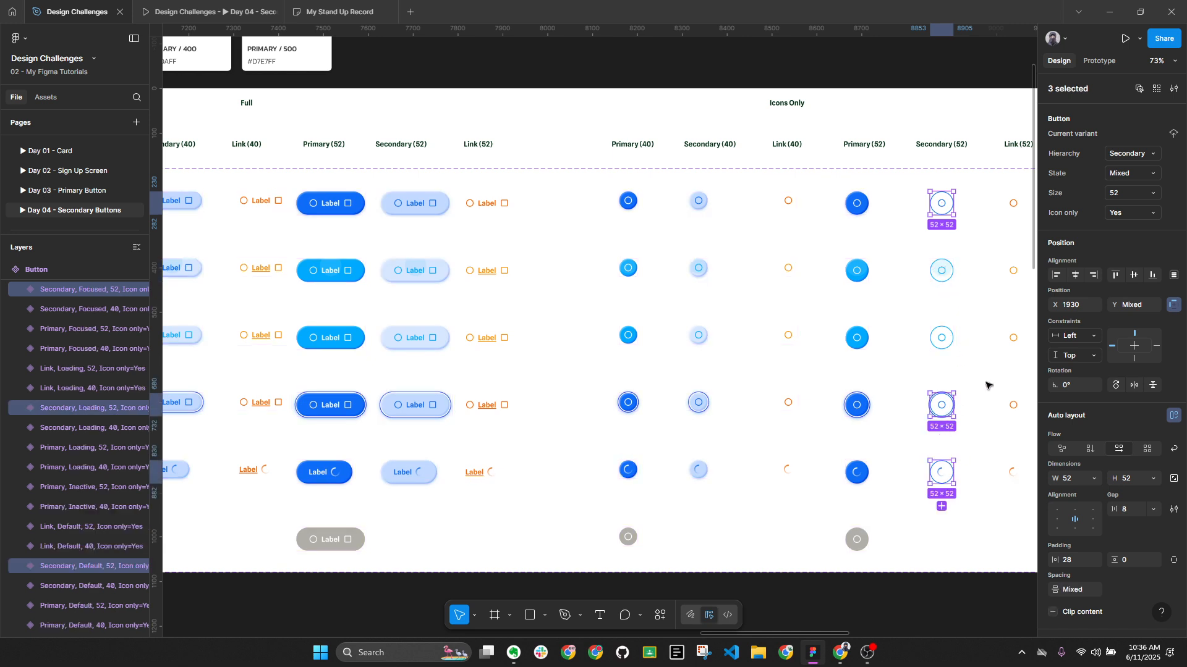
left_click_drag(987, 346, 914, 357)
key("ctrl+alt+v")
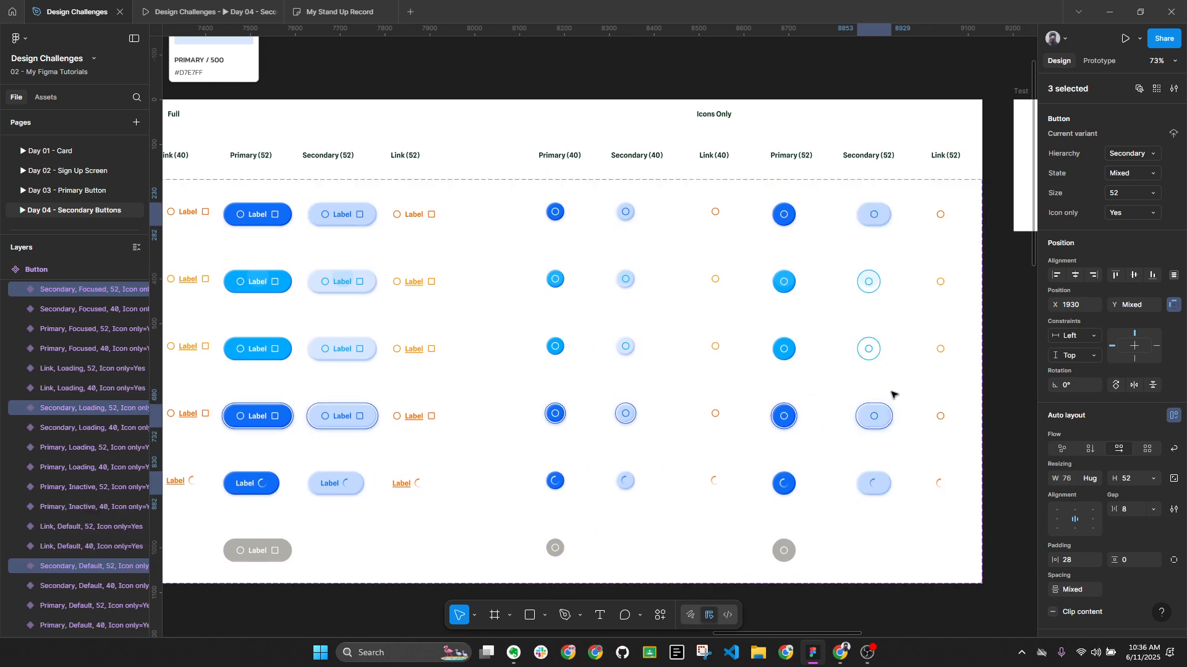
Set the horizontal padding to 0 and the width to 52 for the icon-only default, focused and loading secondary 52 variants.
type("0")
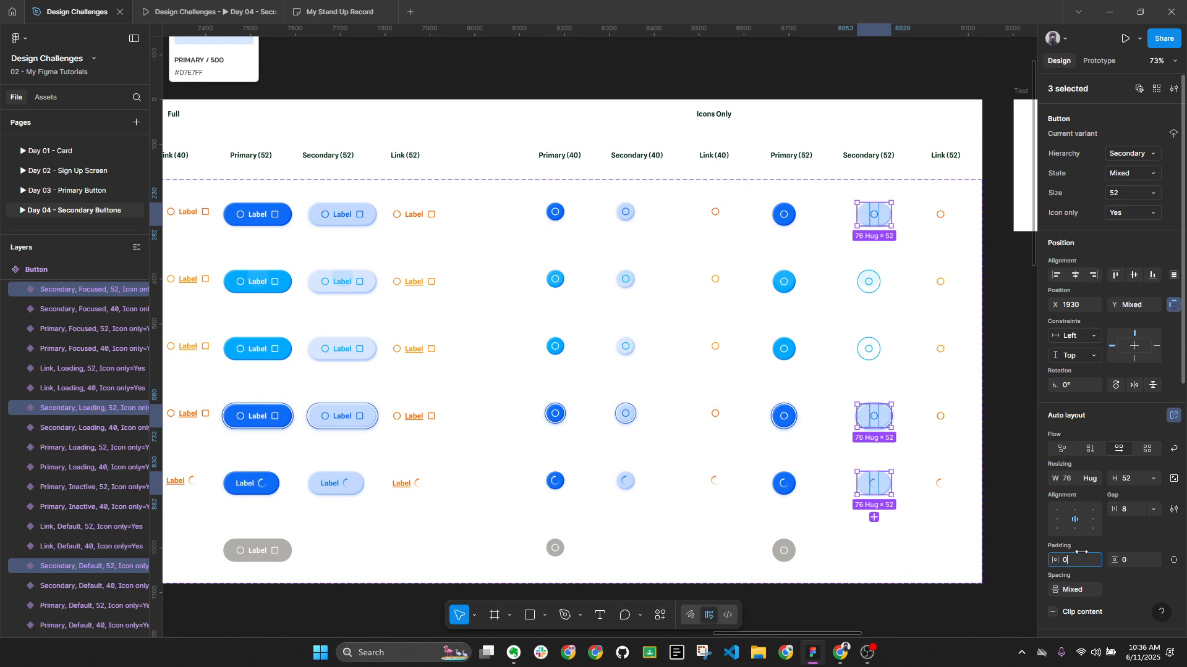
left_click(1072, 481)
type("5")
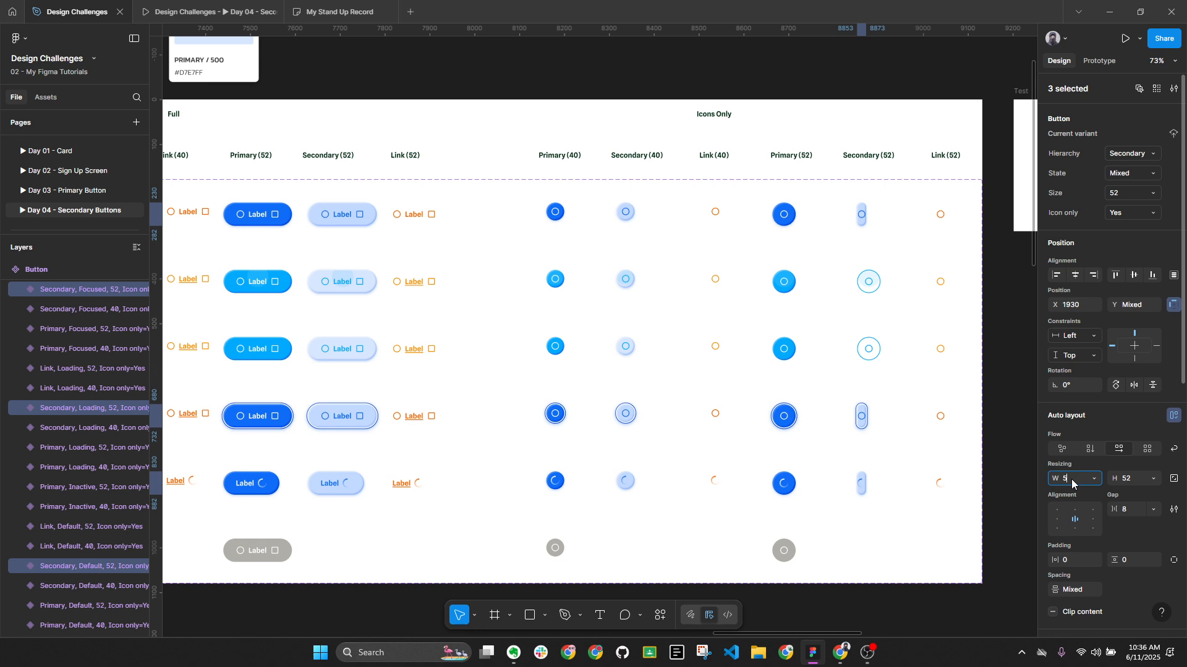
type("2")
key("Return")
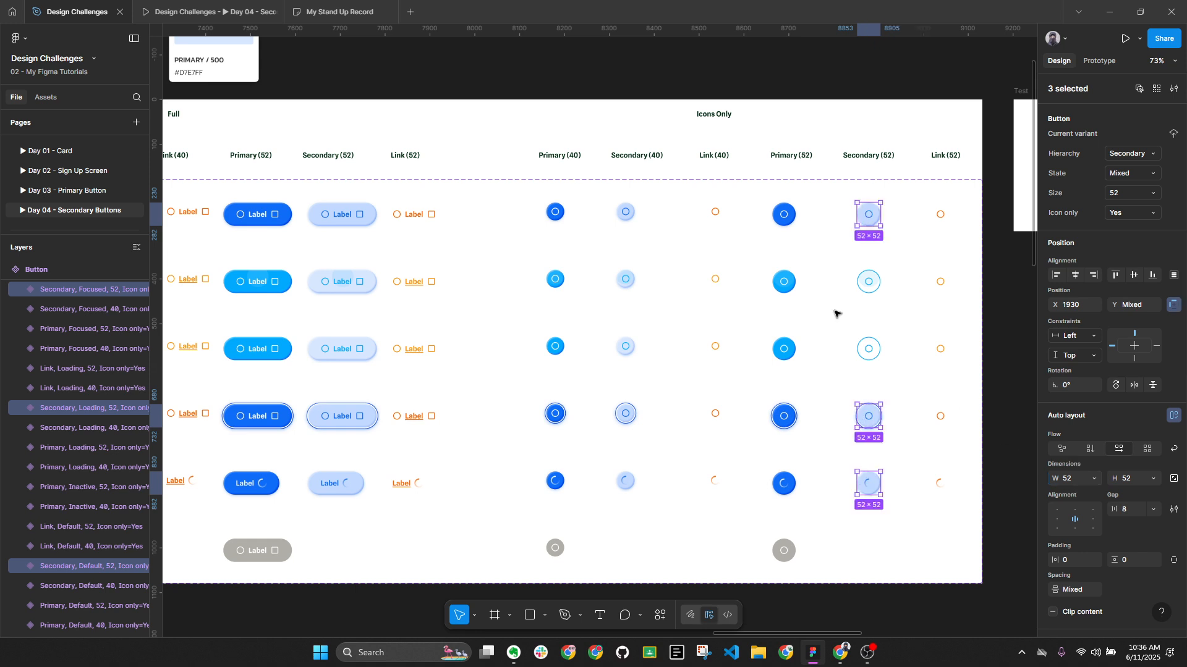
Copy the properties of the pressed secondary 52 variant to the icon-only pressed and hover secondary 52 variants.
left_click(338, 296)
right_click(344, 290)
mouse_move(393, 308)
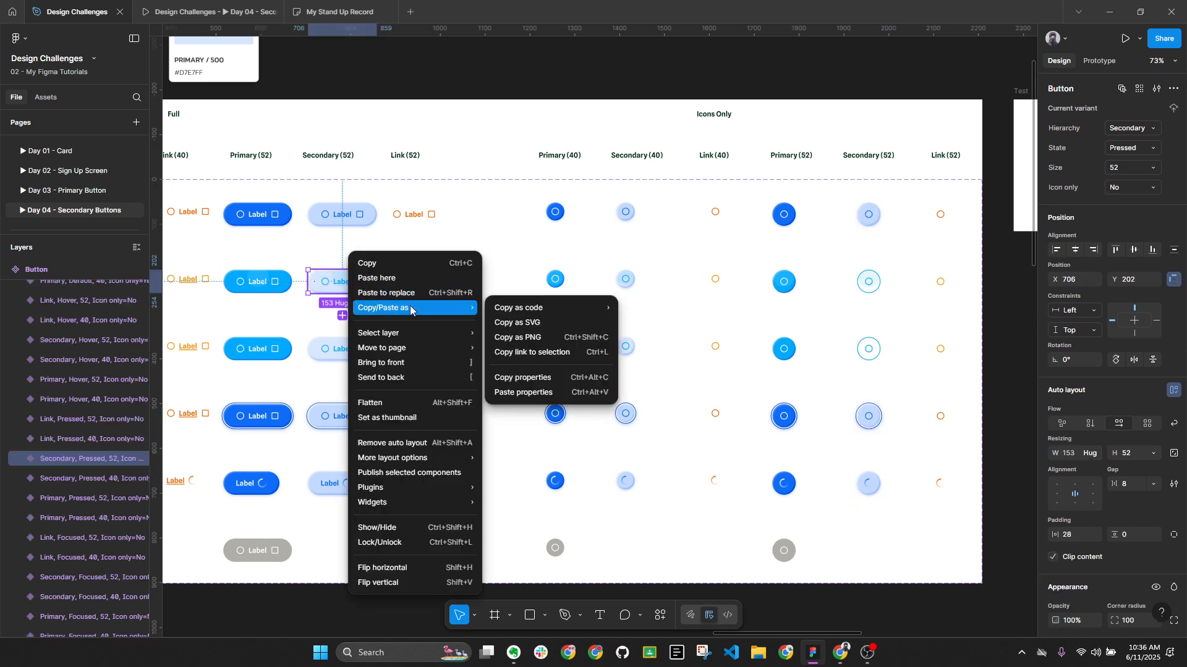
left_click(542, 377)
left_click(868, 281)
left_click(868, 348, "shift")
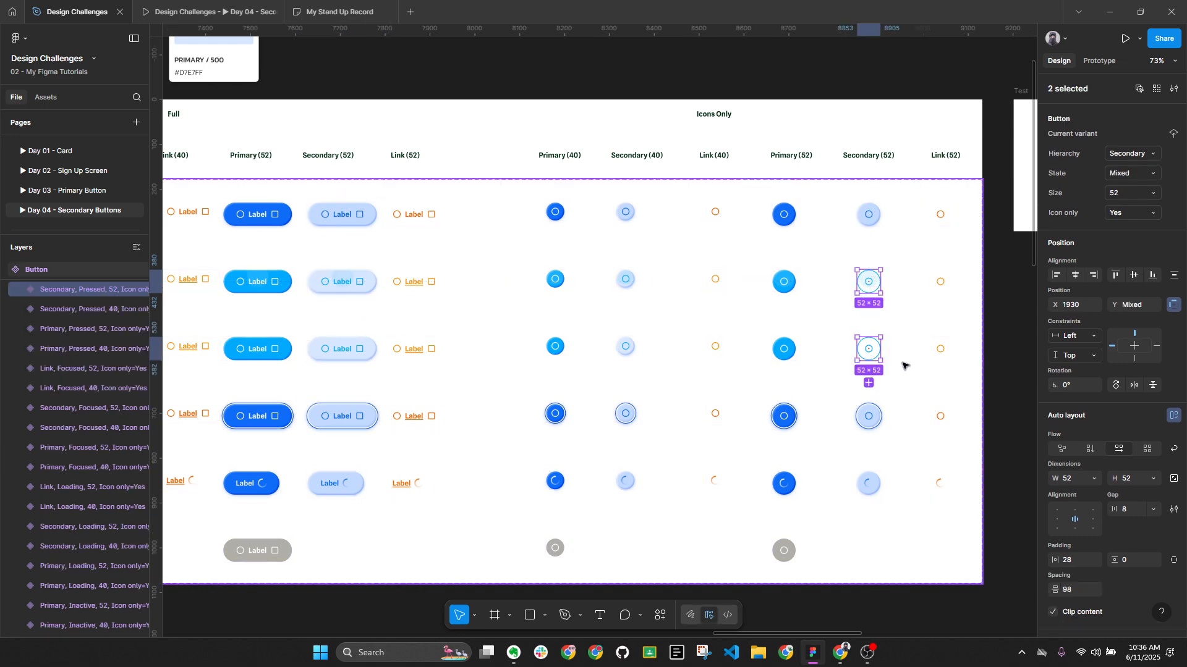
key("ctrl+alt+v")
Set the width to 52 and the horizontal padding to 0 for the icon-only pressed and hover secondary 52 variants.
left_click(1078, 482)
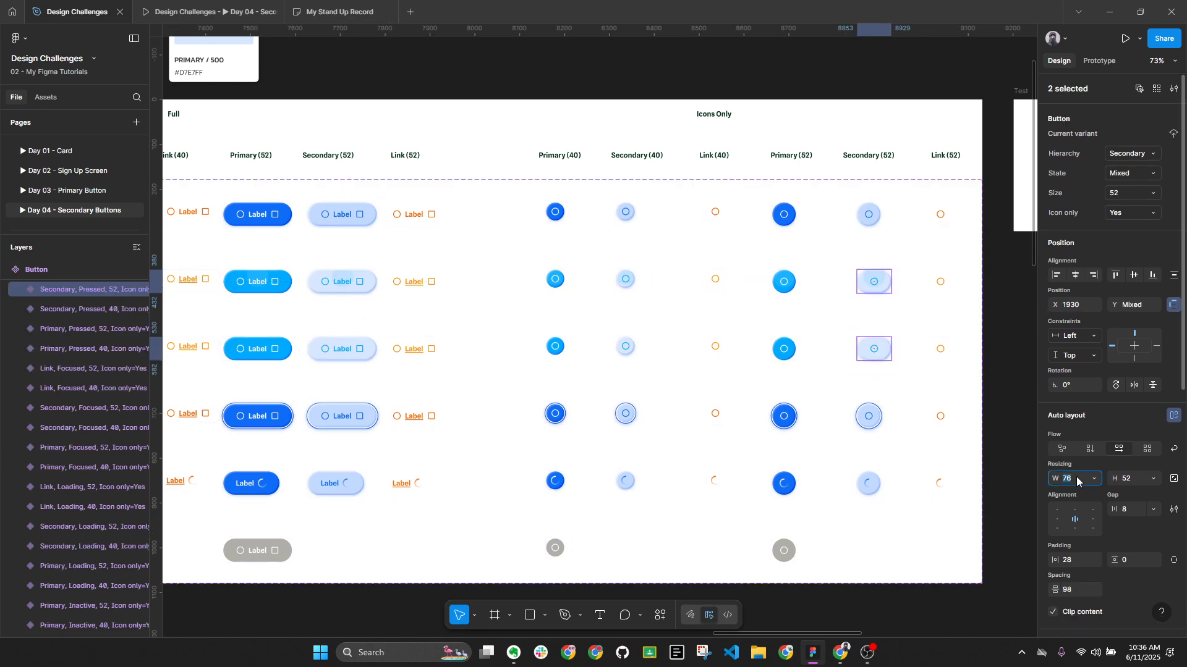
type("52")
key("Return")
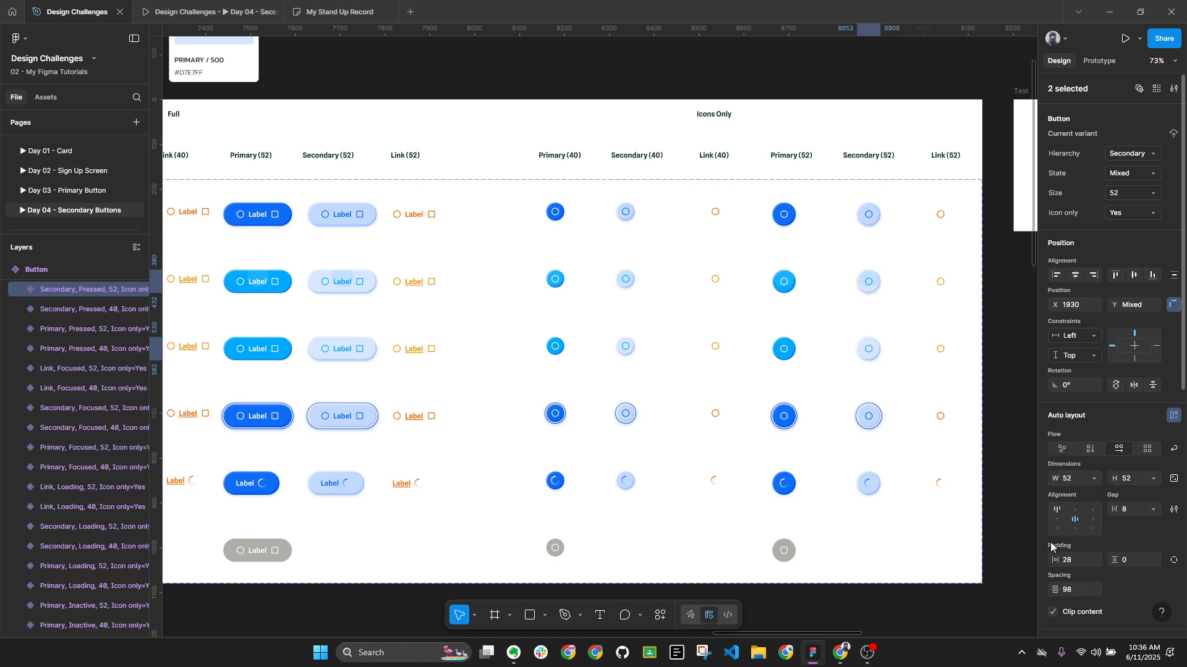
left_click(1069, 561)
key("Escape")
key("Escape")
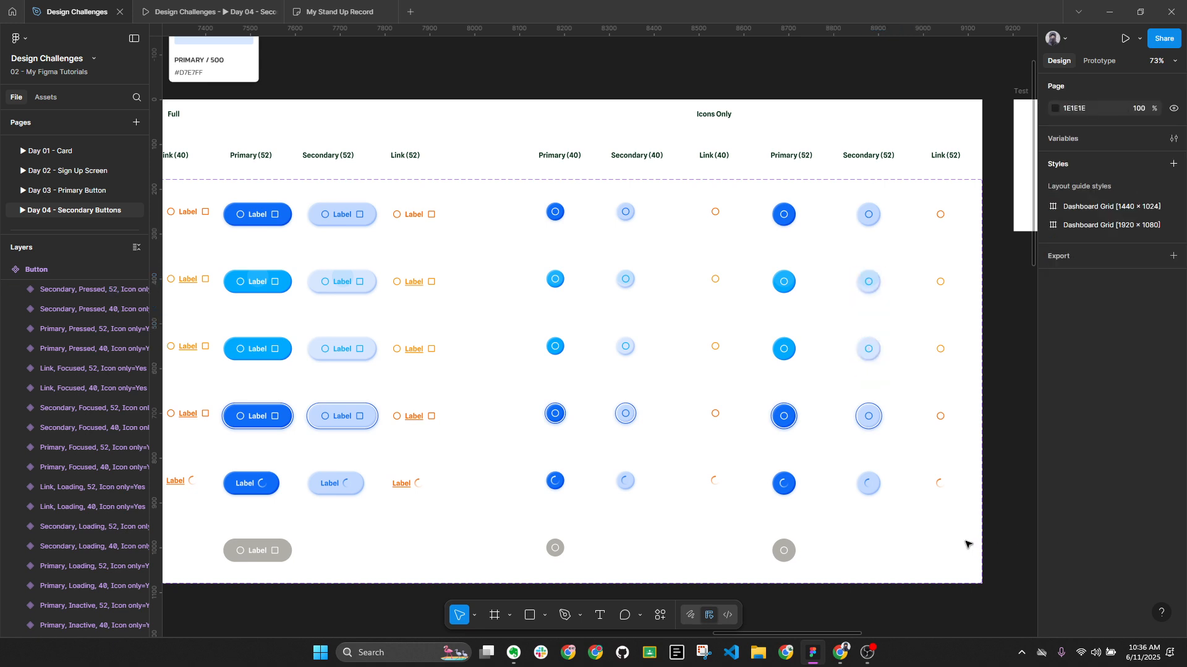
Select the Pressed circle in the pressed secondary 40 variant with its matching layers in all variants, and send them to the back.
scroll(887, 384, "down", 3)
left_click_drag(475, 357, 586, 367)
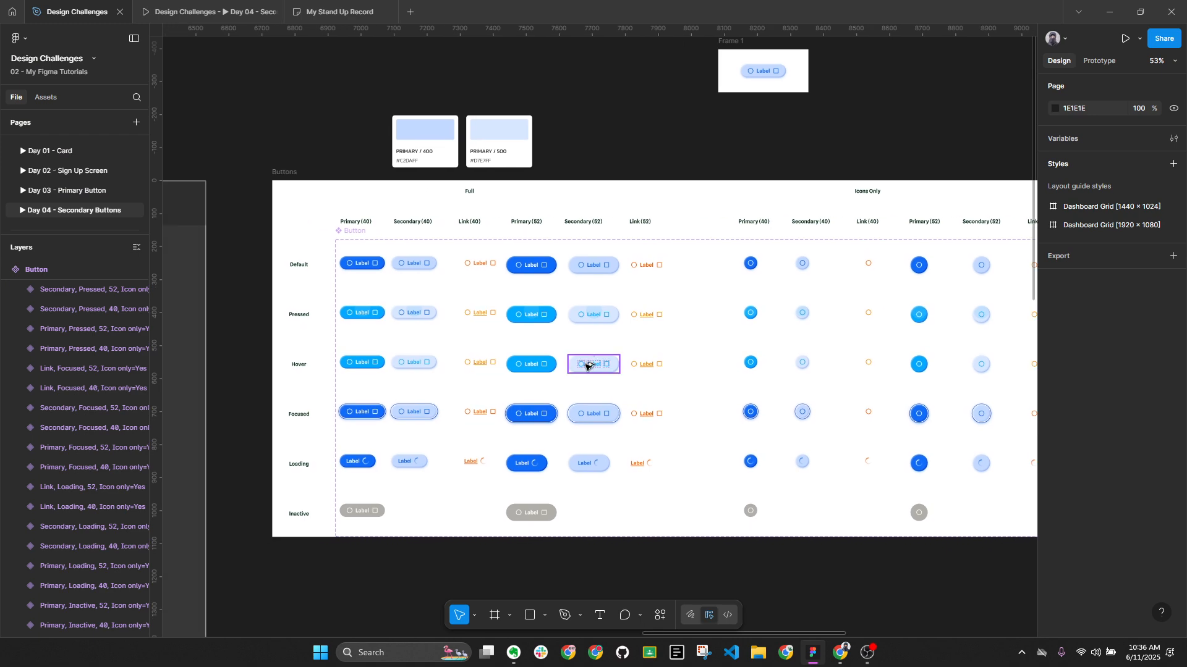
key("alt+l")
scroll(460, 307, "up", 5)
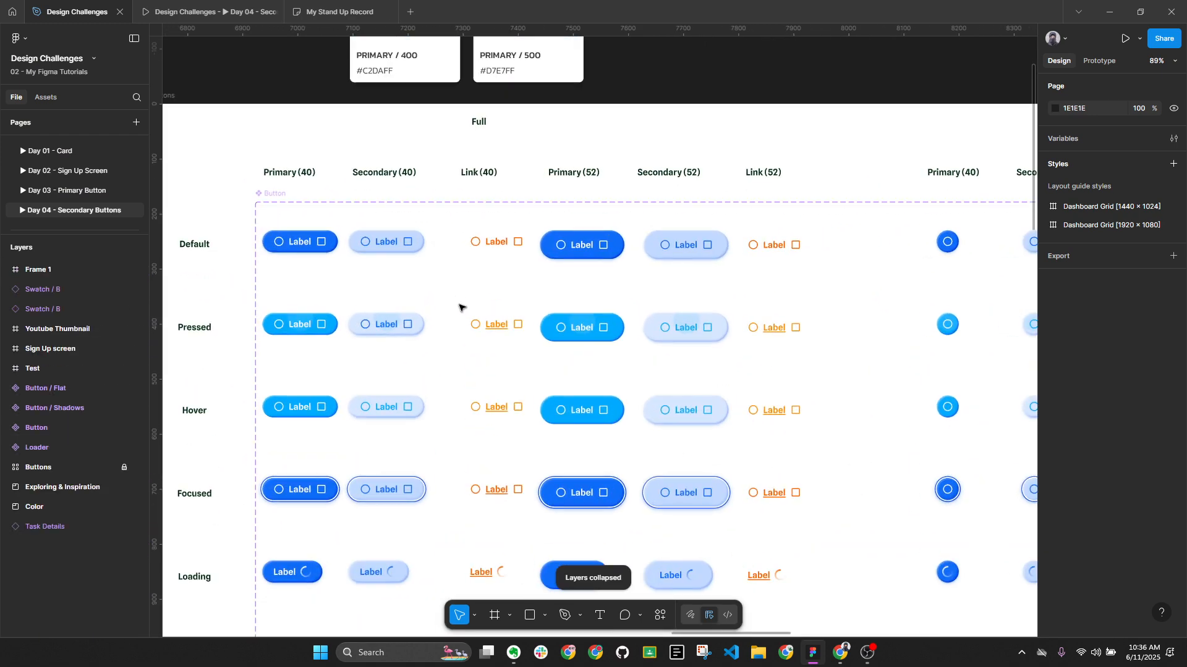
scroll(550, 328, "up", 5)
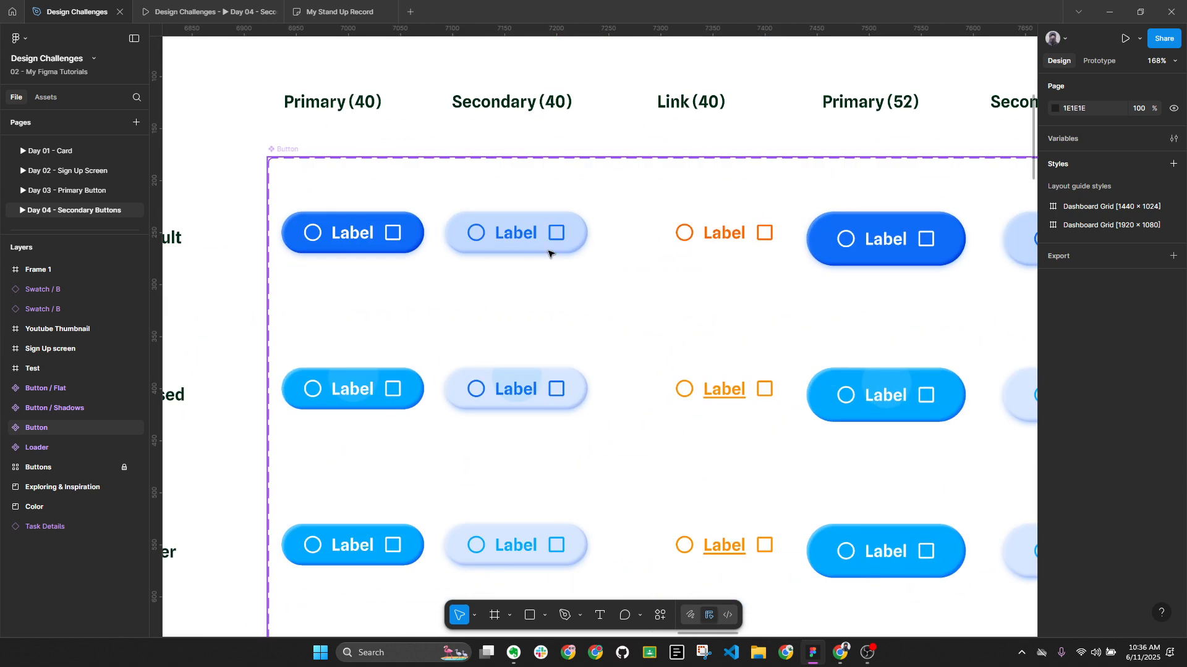
left_click(504, 392, "ctrl")
left_click(473, 393, "ctrl")
left_click(480, 403, "ctrl")
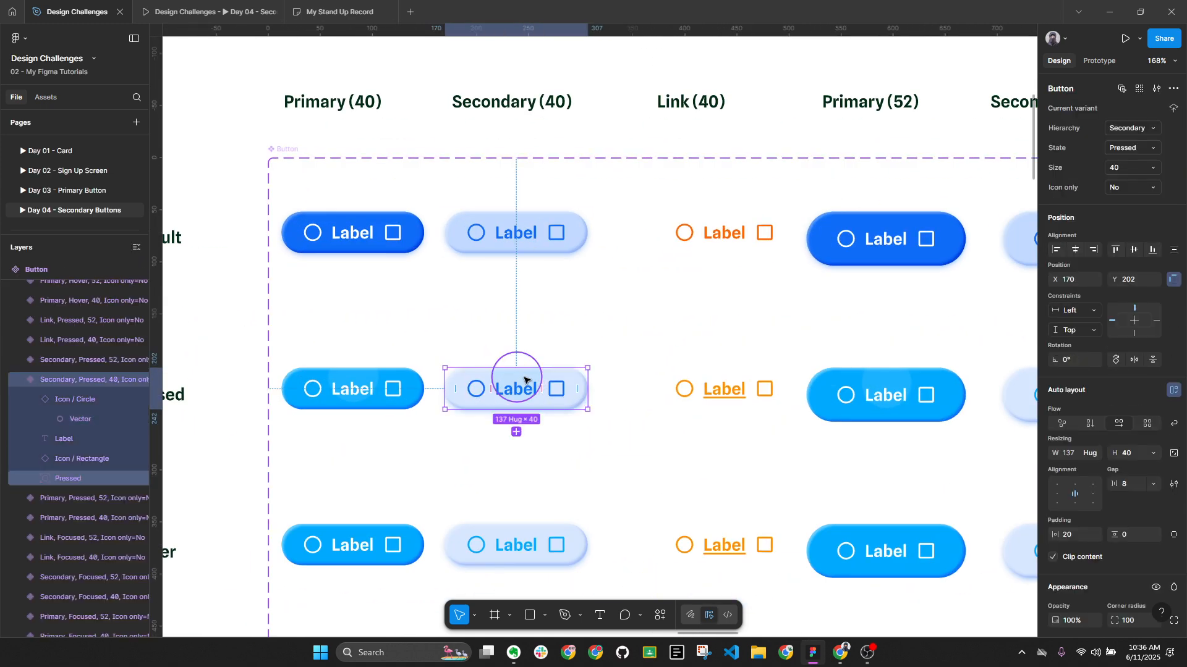
left_click(524, 379)
left_click(1142, 90)
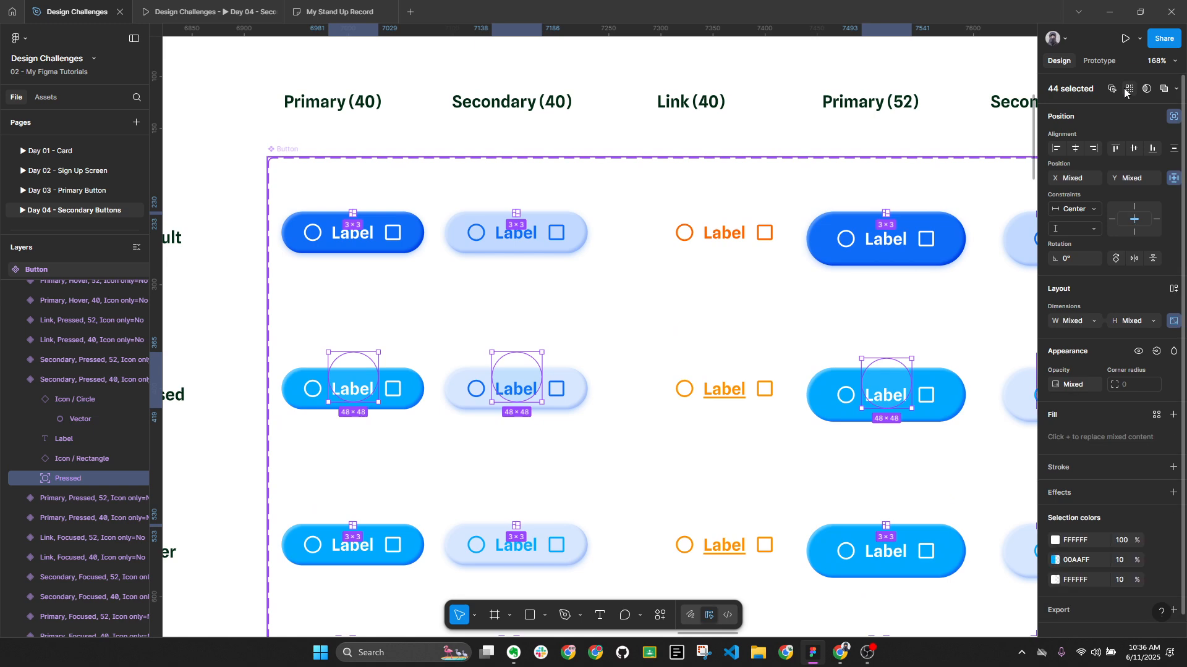
key("[")
Copy the fill color 0F6DF9 from the label of the full pressed secondary 40 variant.
left_click(632, 395)
left_click(532, 391, "ctrl")
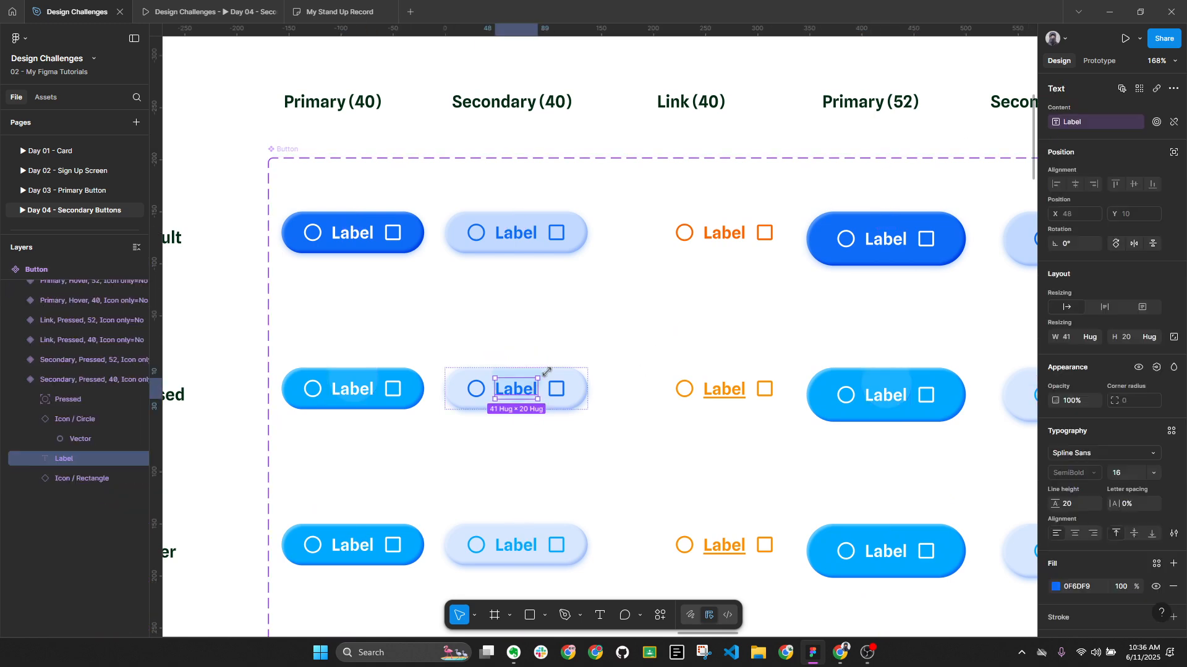
left_click(1089, 587)
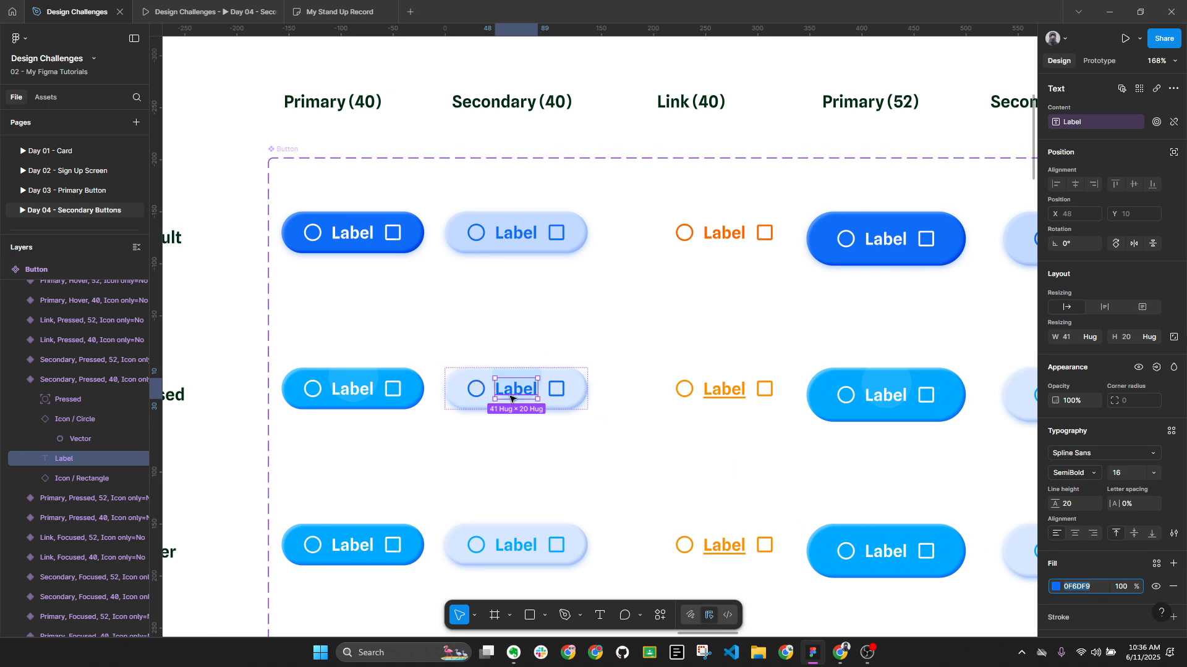
left_click(611, 380)
scroll(621, 389, "down", 1)
left_click_drag(663, 395, 611, 359)
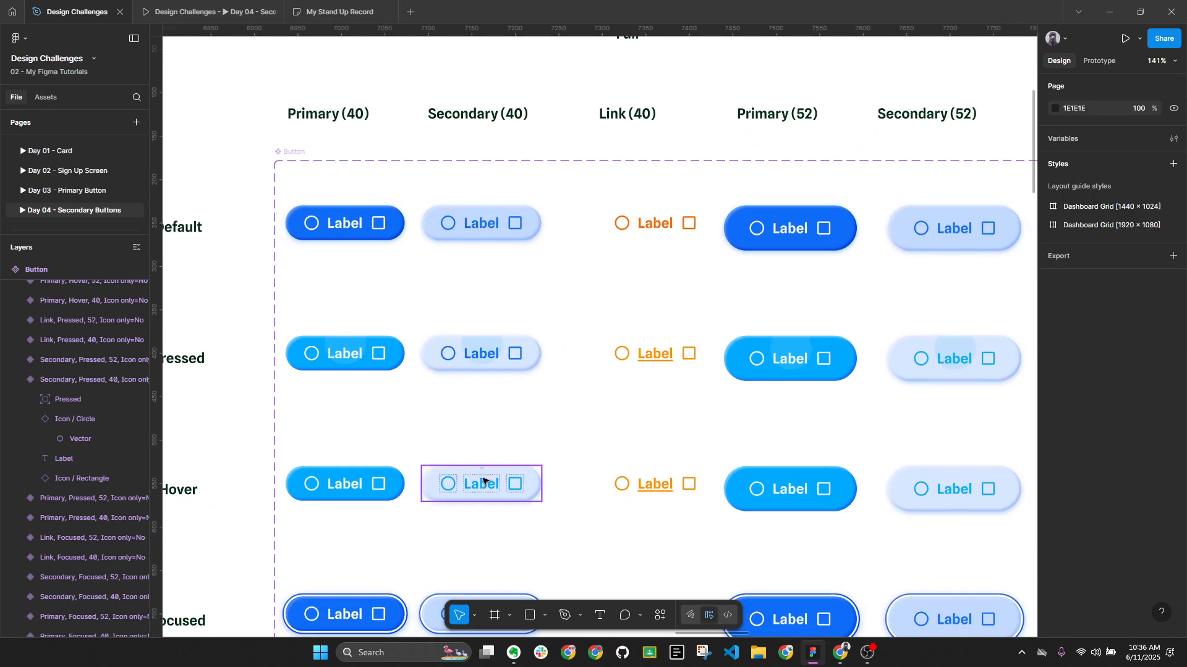
Select the full hover 40, pressed 52 and hover 52 secondary variants plus the icon-only pressed and hover ones, and open their 00AAFF color for editing.
left_click(458, 495)
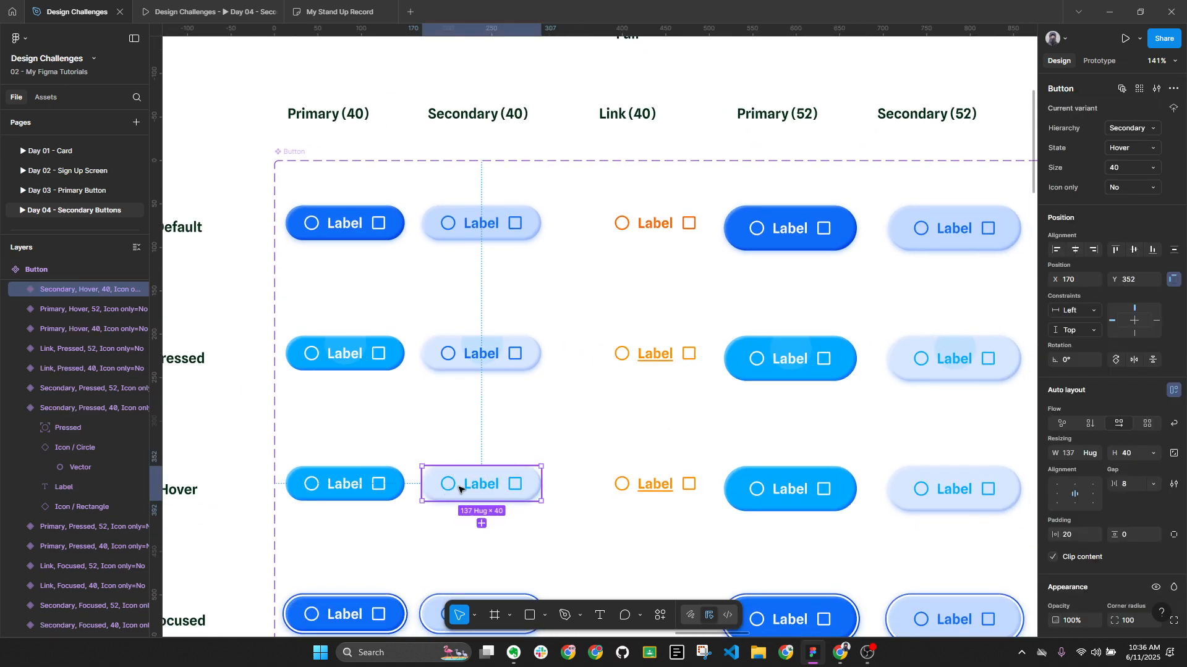
left_click(950, 360, "shift")
left_click(944, 479, "shift")
scroll(666, 369, "down", 2)
left_click_drag(787, 387, 766, 350)
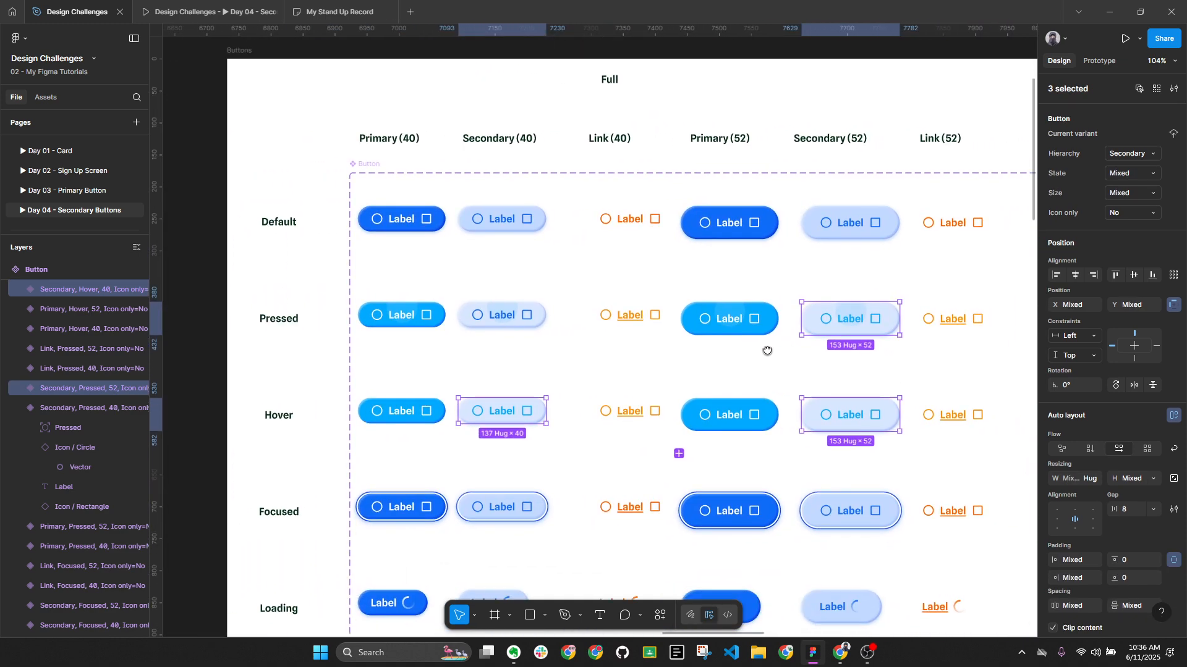
scroll(314, 419, "down", 1)
left_click_drag(880, 354, 601, 341)
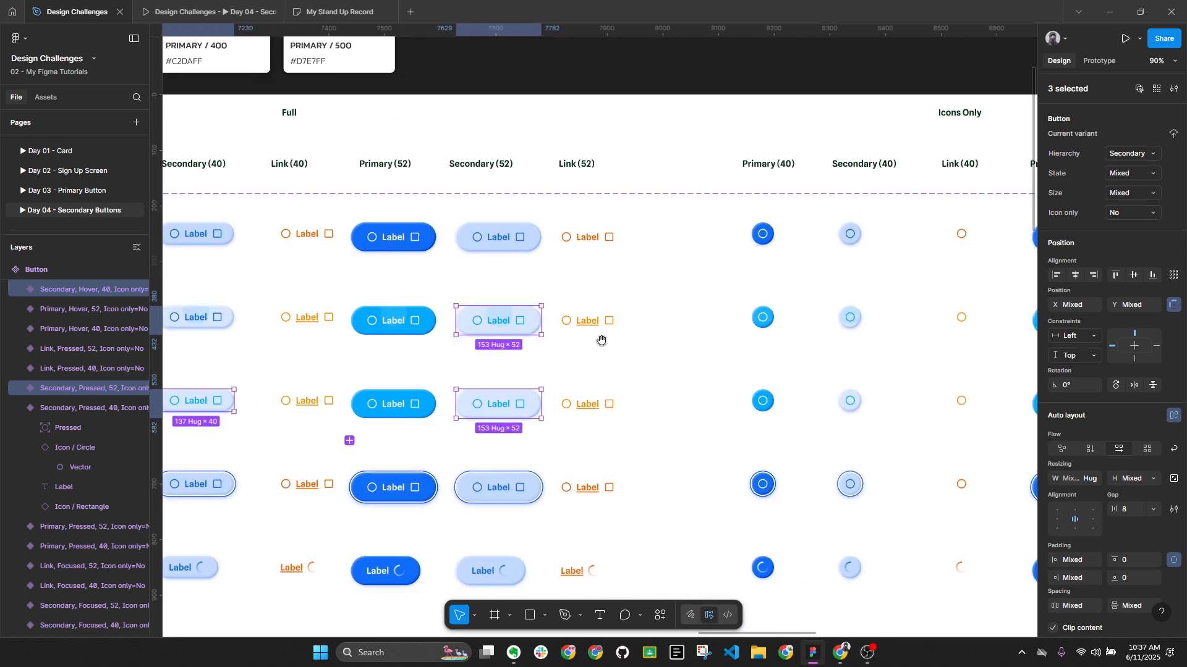
left_click(850, 320, "shift")
left_click(850, 401, "shift")
scroll(925, 345, "right", 5)
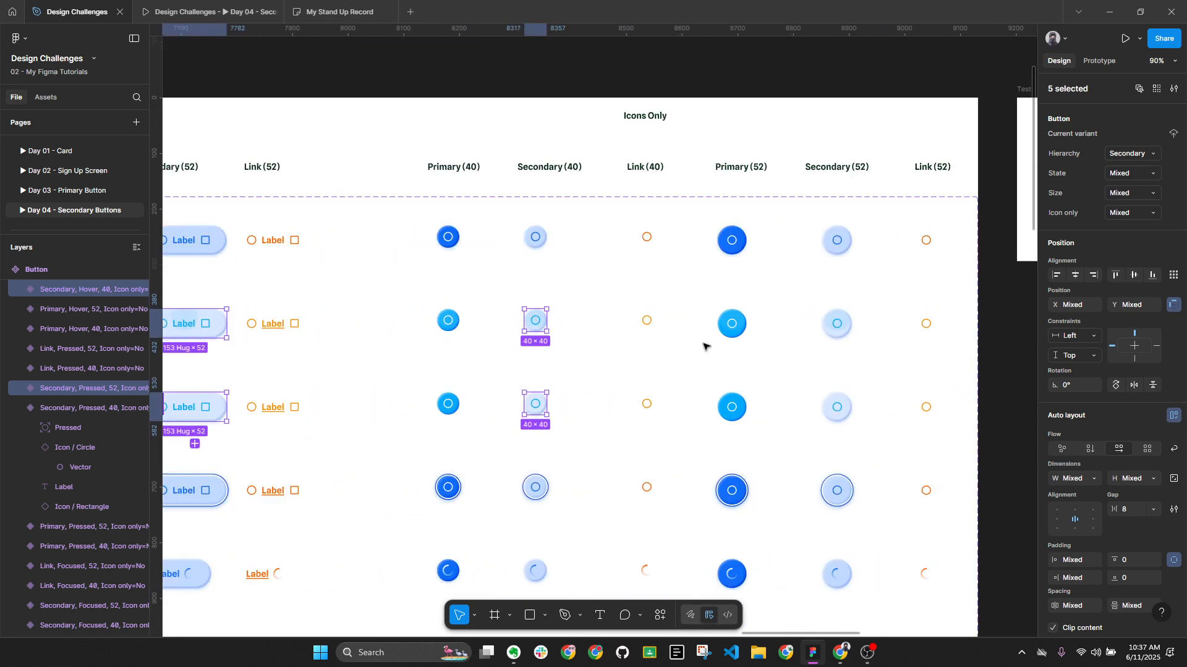
left_click(838, 323, "shift")
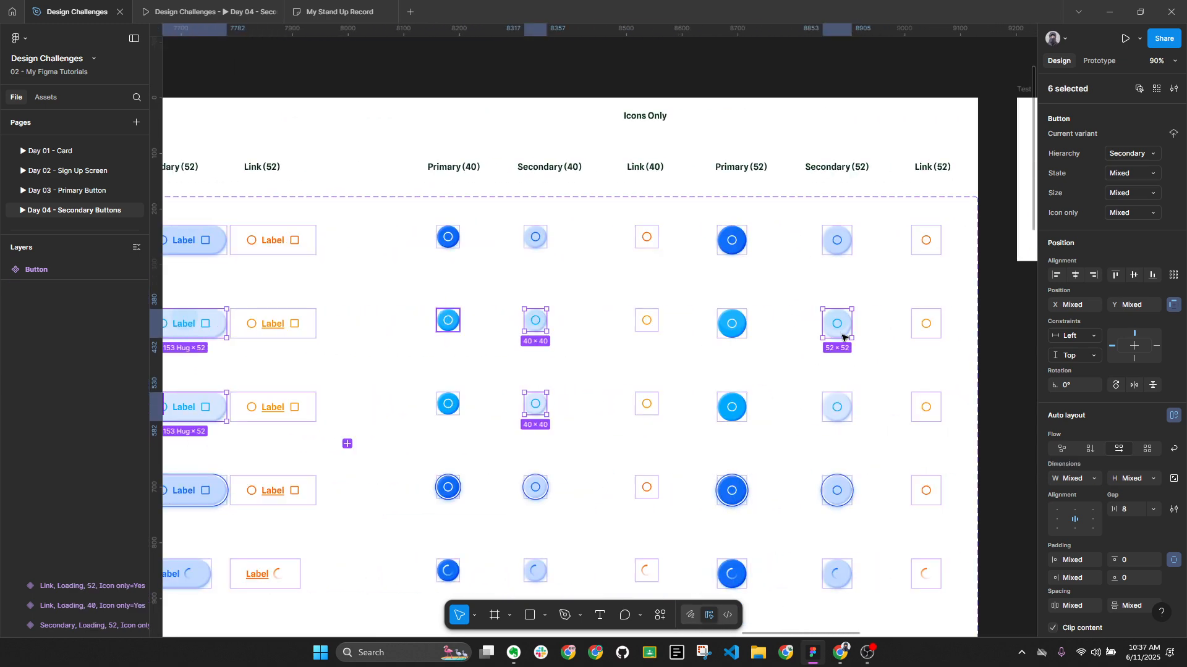
left_click(837, 403, "shift")
scroll(1051, 530, "down", 4)
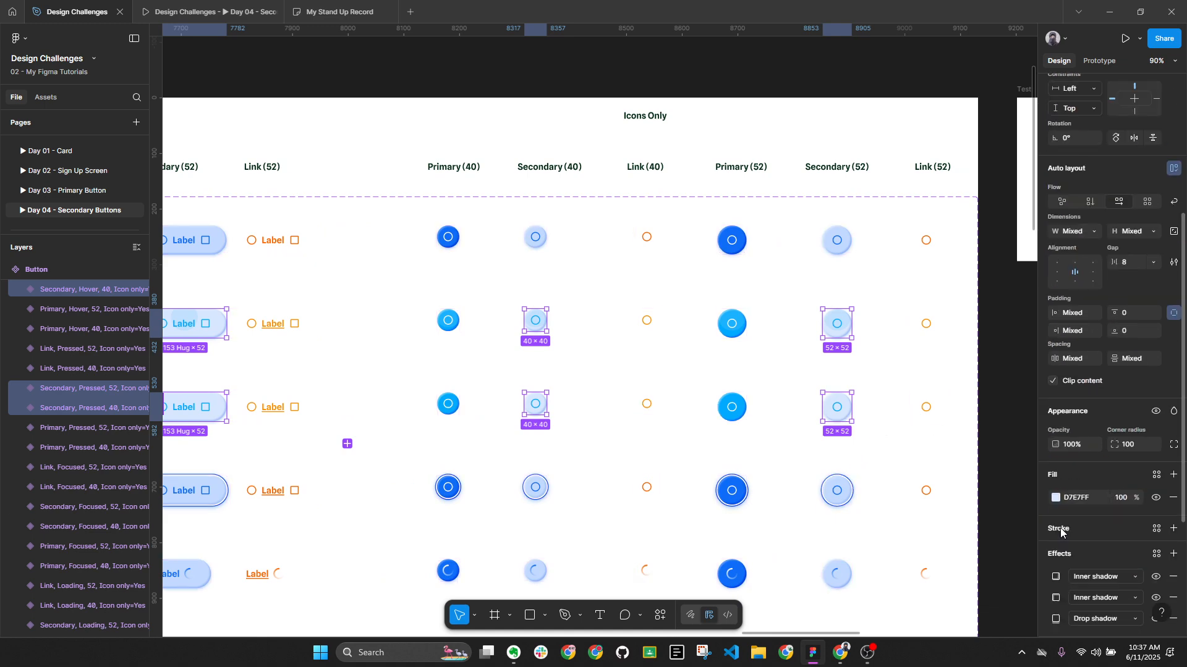
scroll(1097, 501, "down", 3)
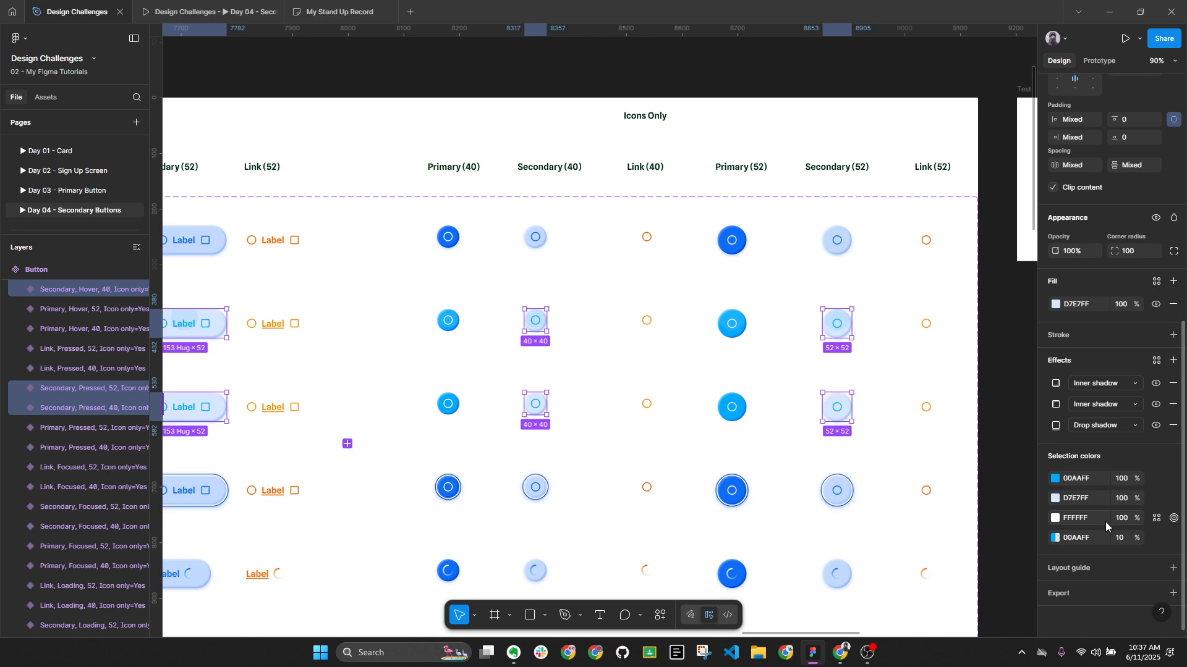
left_click(1088, 482)
scroll(848, 393, "up", 4)
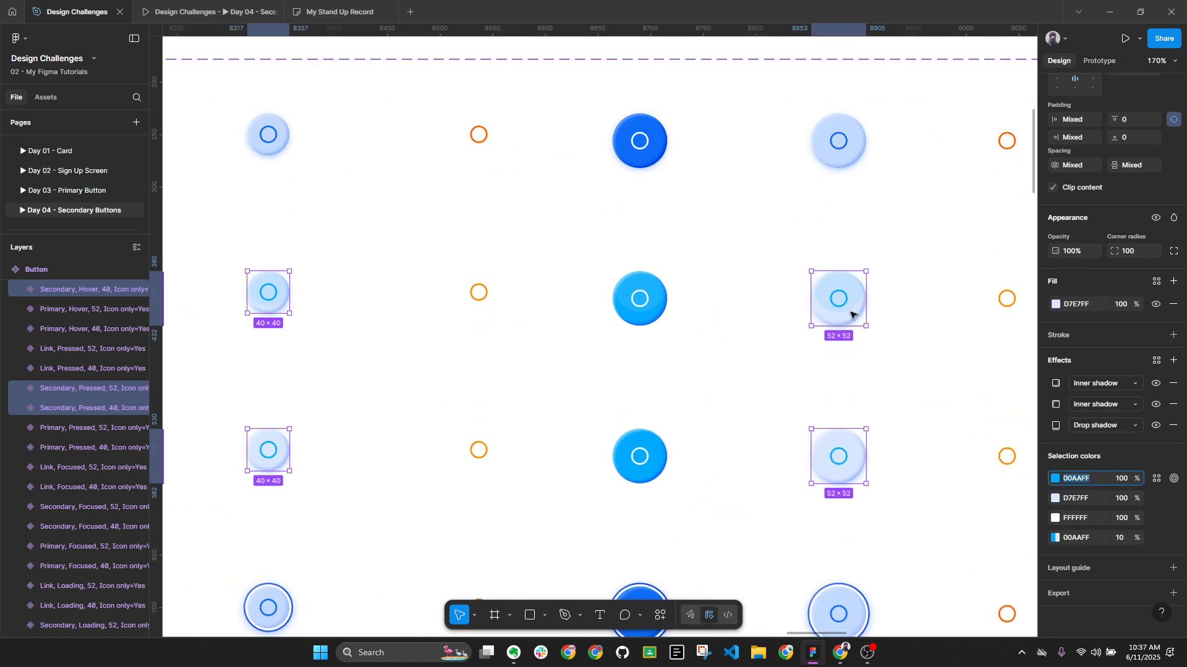
triple_click(842, 304)
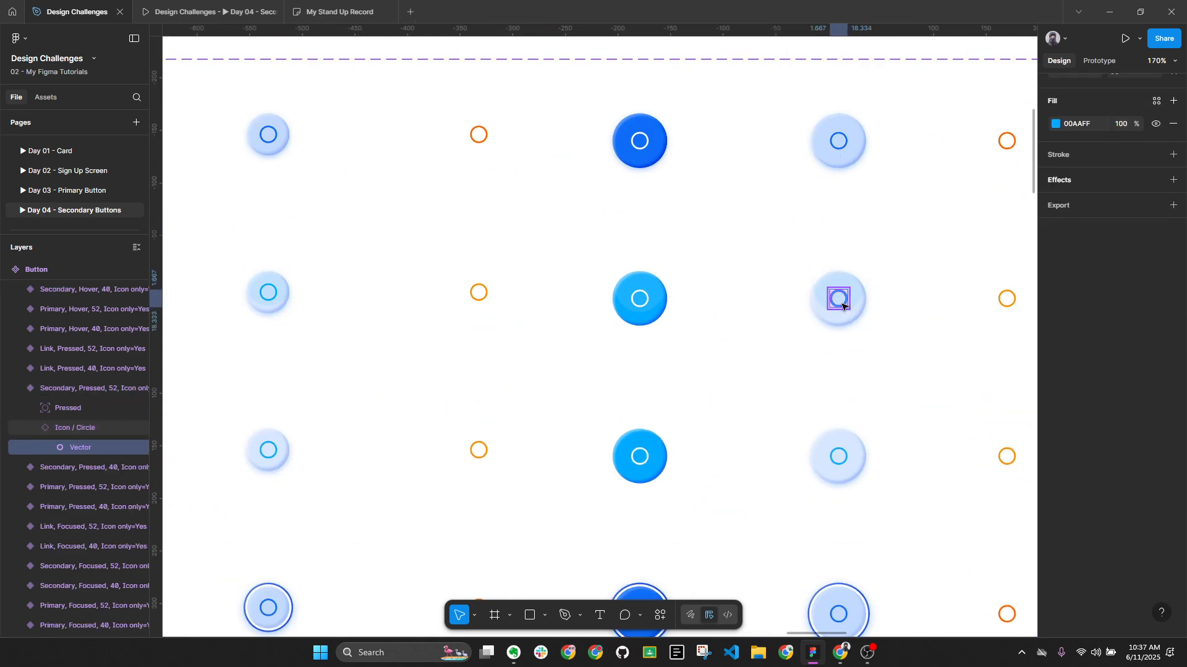
left_click(856, 321)
double_click(842, 303)
key("ctrl+z")
key("ctrl+z")
key("ctrl+z")
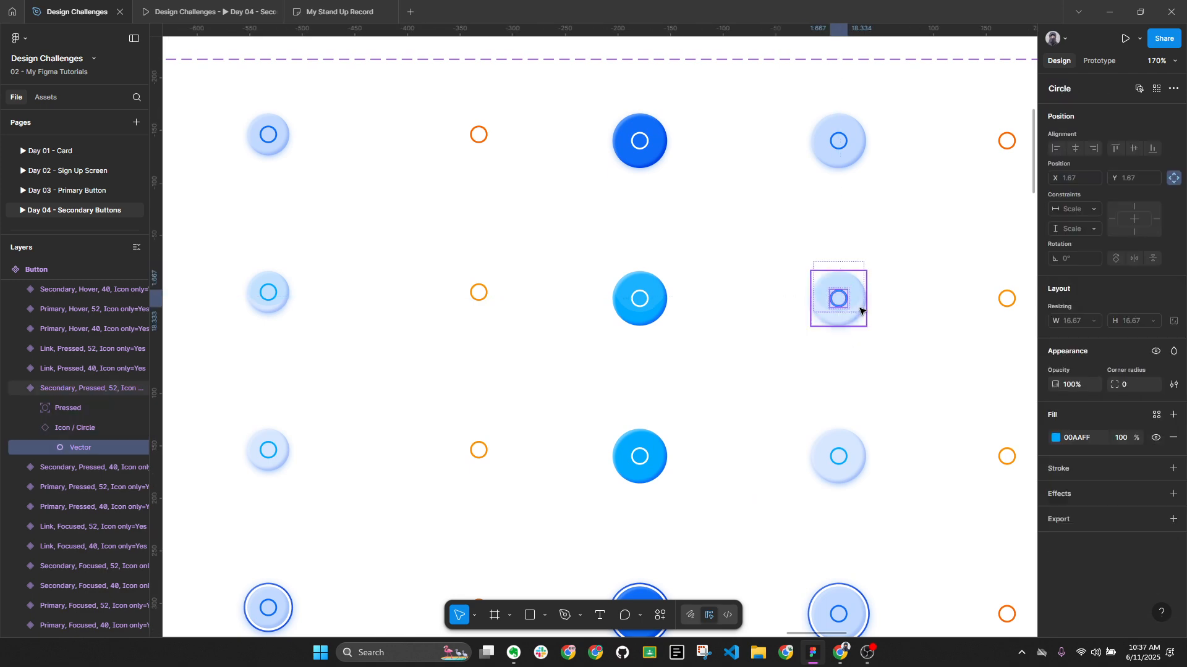
Change the 00AAFF icon color of the icon-only pressed and hover secondary 52 variants to 0F6DF9.
left_click(867, 319)
scroll(1094, 556, "down", 4)
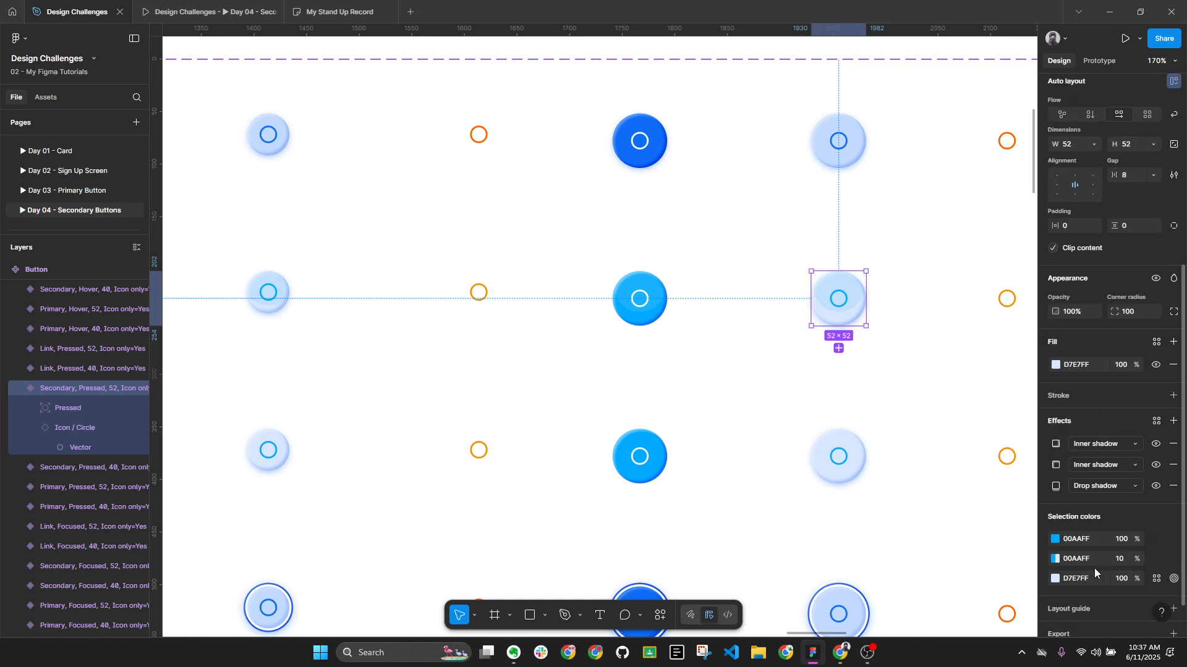
left_click(1096, 543)
left_click(865, 462, "shift")
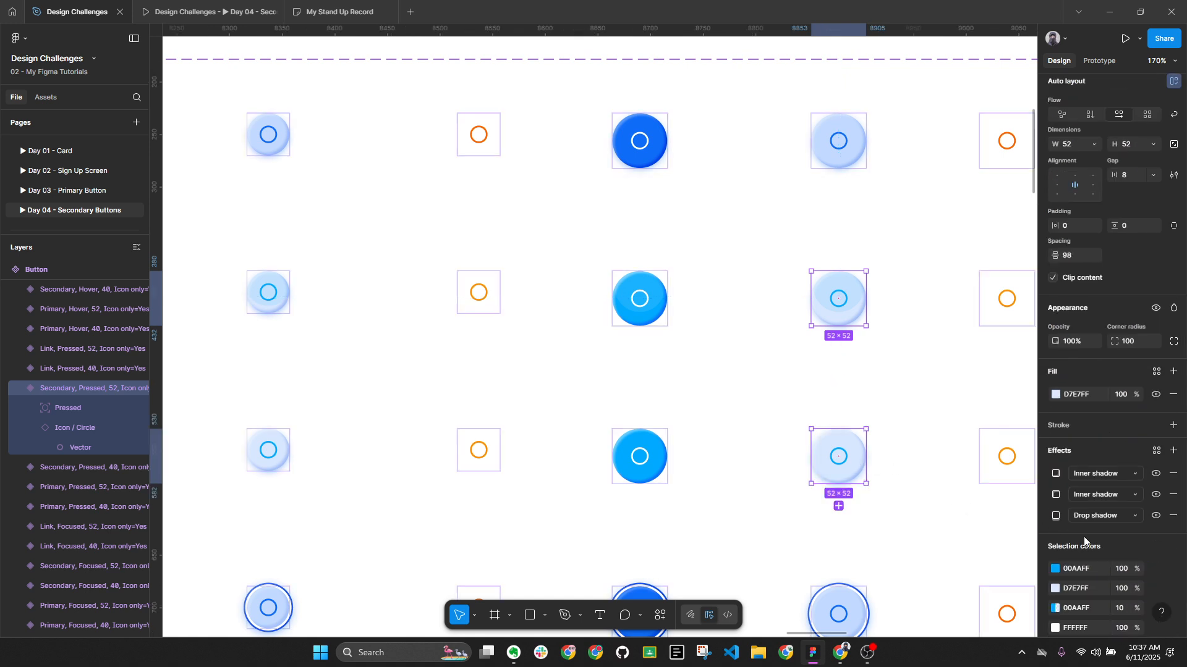
key("Return")
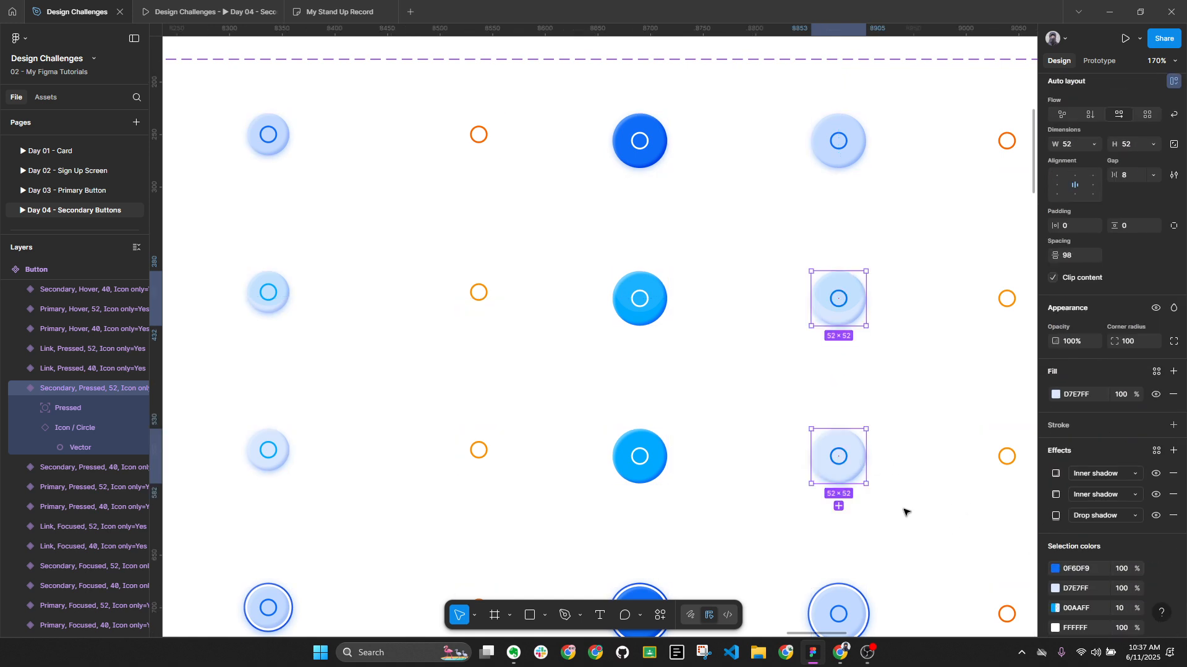
Change the 00AAFF icon color of the icon-only pressed and hover secondary 40 variants to 0F6DF9.
left_click(911, 514)
scroll(911, 370, "down", 1)
scroll(915, 373, "down", 1)
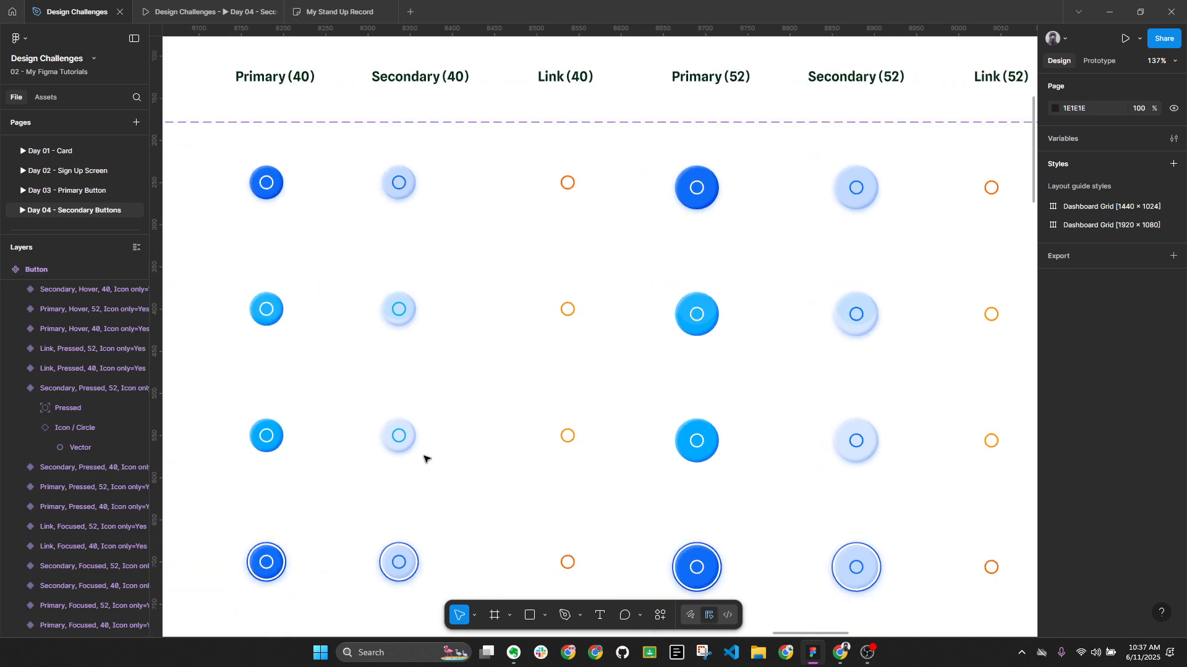
left_click(398, 320)
left_click(398, 436, "shift")
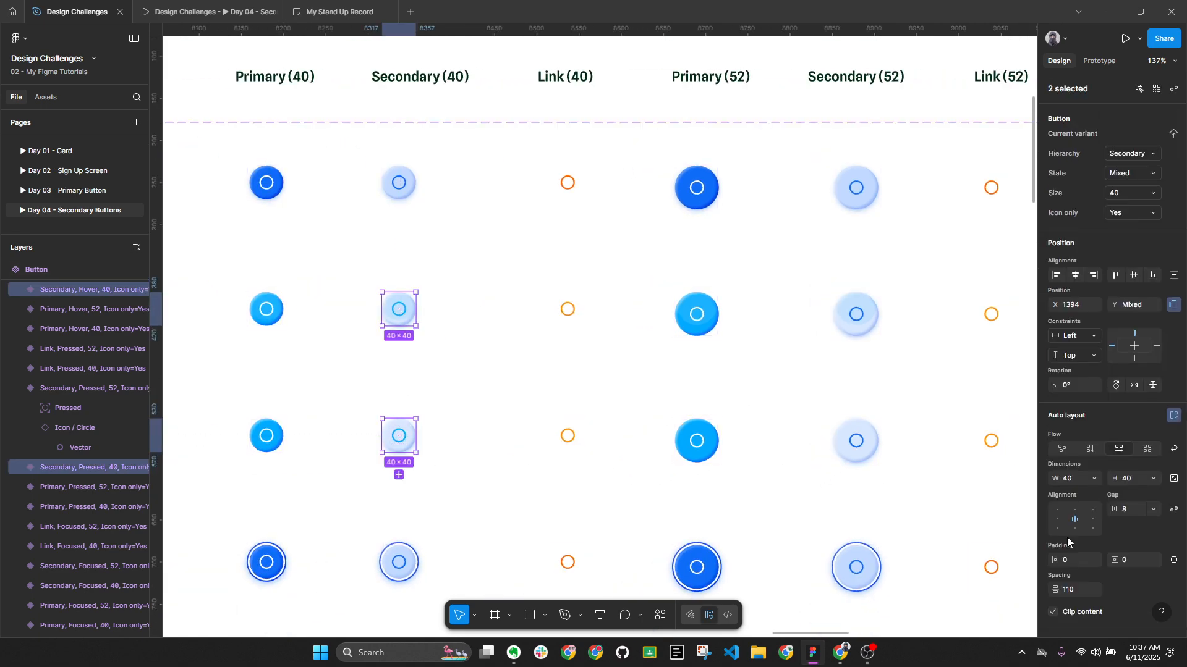
scroll(1092, 553, "down", 4)
scroll(1103, 552, "down", 3)
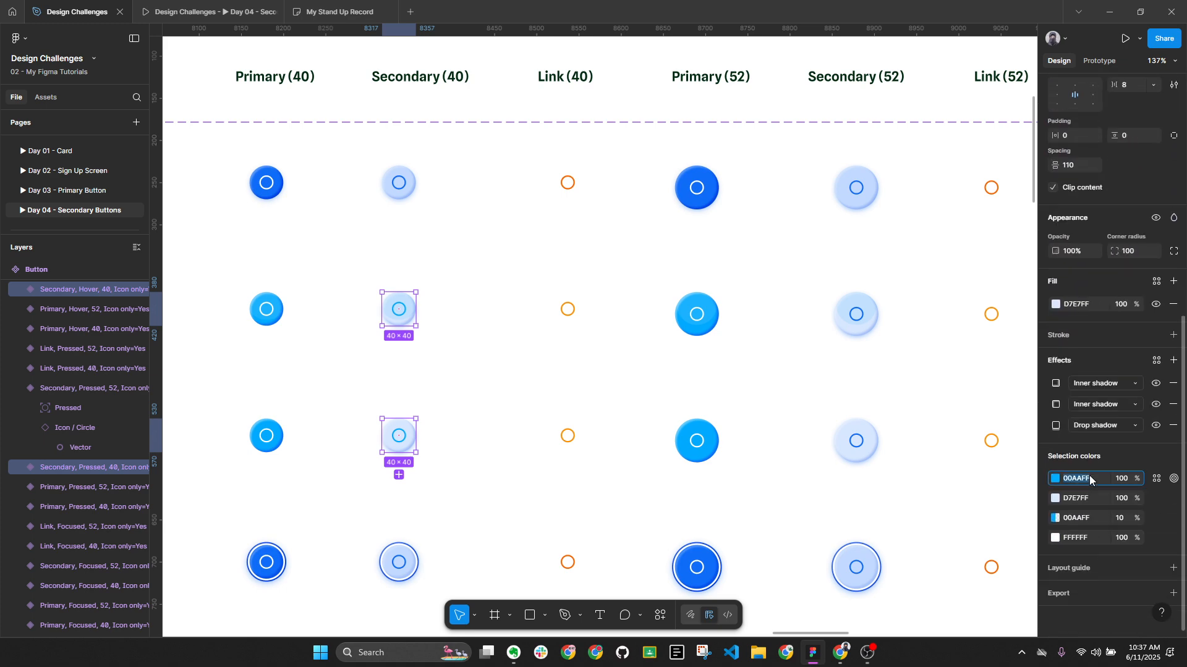
left_click(548, 465)
Change the 00AAFF label and icon color of the full pressed and hover secondary 52 variants to 0F6DF9.
scroll(550, 439, "down", 4)
left_click_drag(458, 419, 829, 412)
scroll(558, 384, "up", 2)
left_click(567, 456)
left_click(557, 353, "shift")
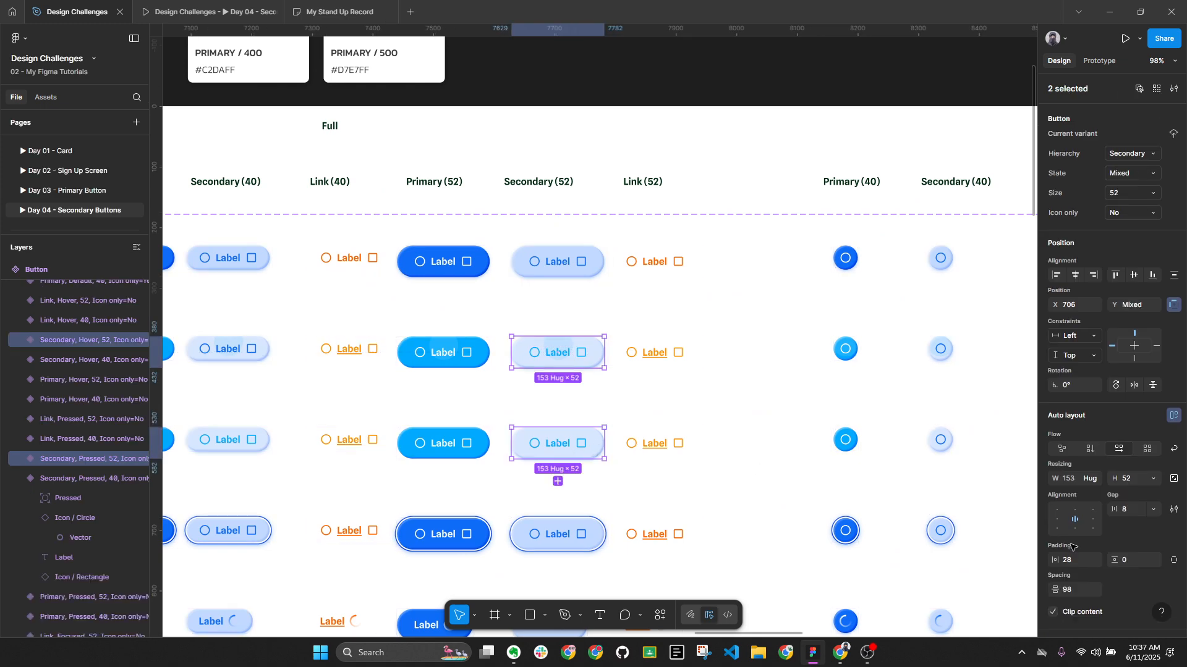
scroll(1085, 548, "down", 2)
scroll(1092, 588, "down", 3)
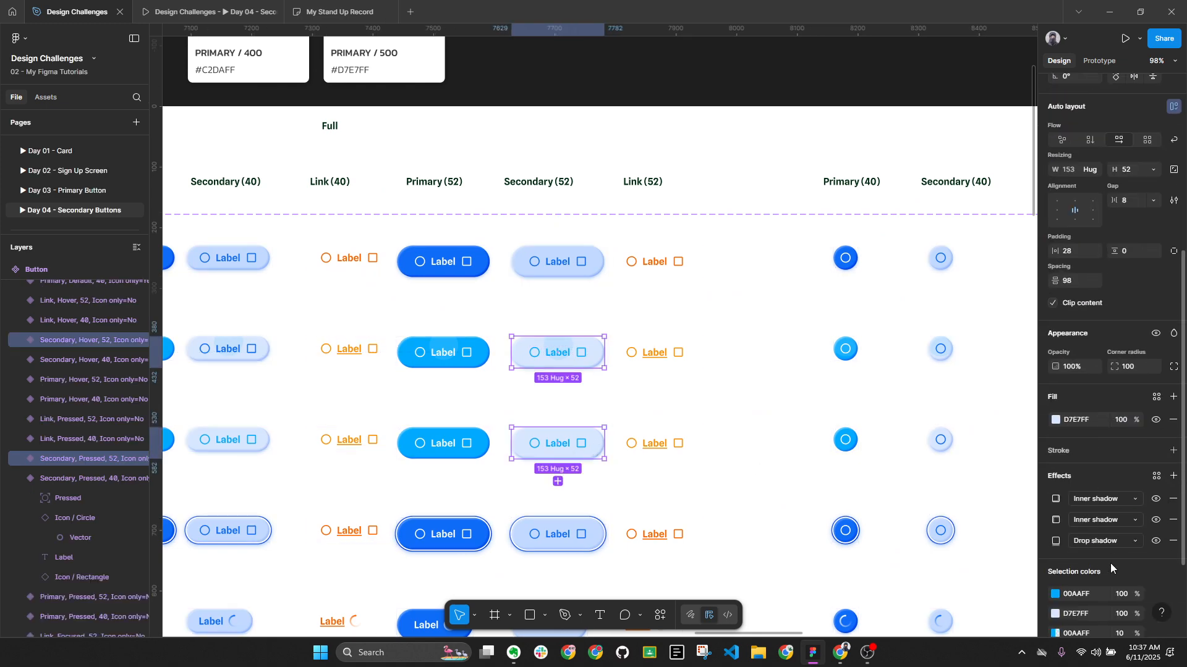
key("Return")
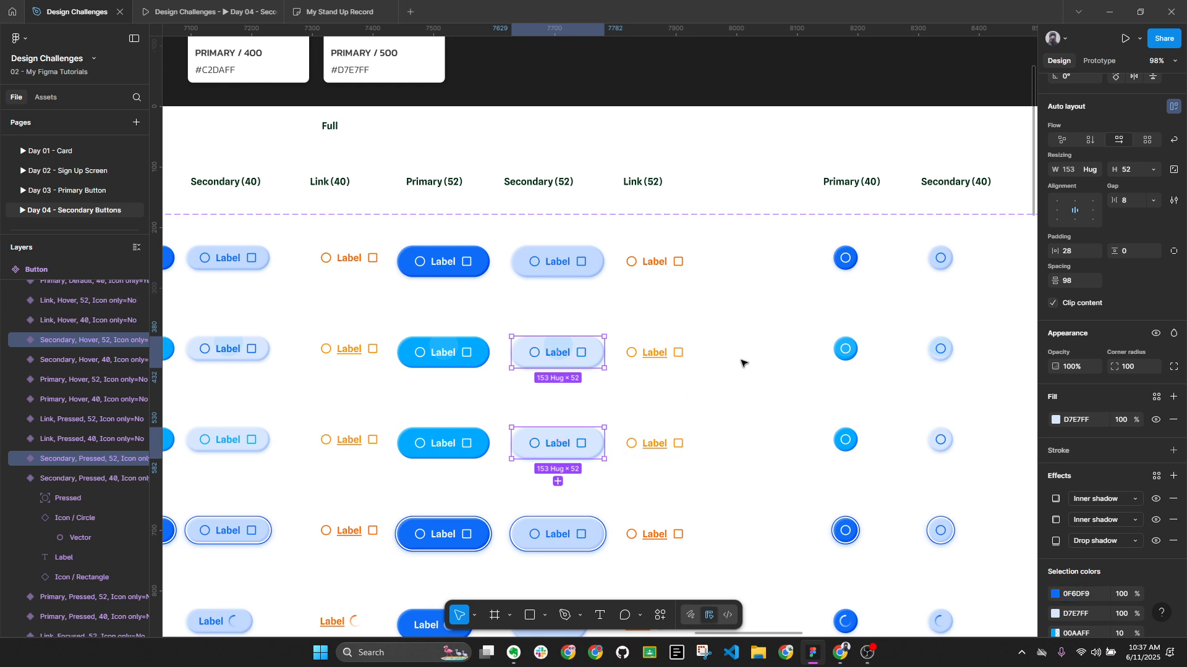
left_click(743, 363)
Change the label and icon color of the full hover secondary 40 variant to 0F6DF9.
left_click(210, 453)
scroll(1099, 546, "down", 4)
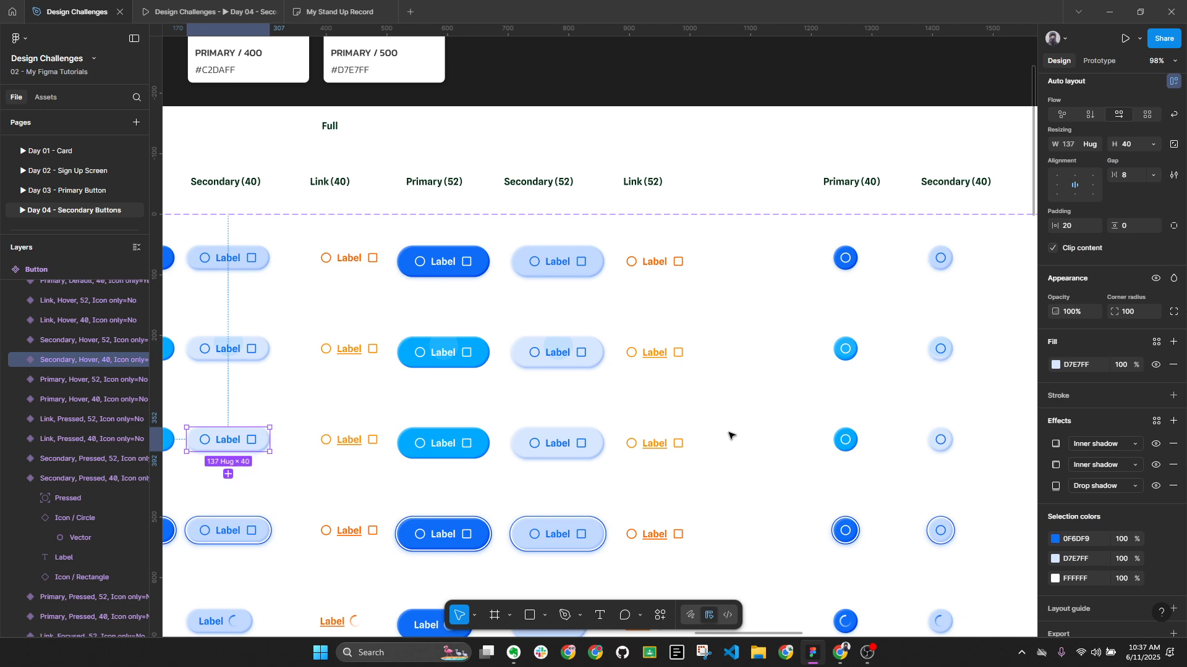
left_click(706, 319)
Select the whole Button component set and collapse all layers.
scroll(706, 319, "down", 3)
left_click(348, 246)
mouse_move(348, 246)
left_mouse_down()
mouse_move(270, 203)
mouse_move(312, 215)
mouse_move(362, 261)
left_mouse_up()
scroll(338, 299, "up", 5)
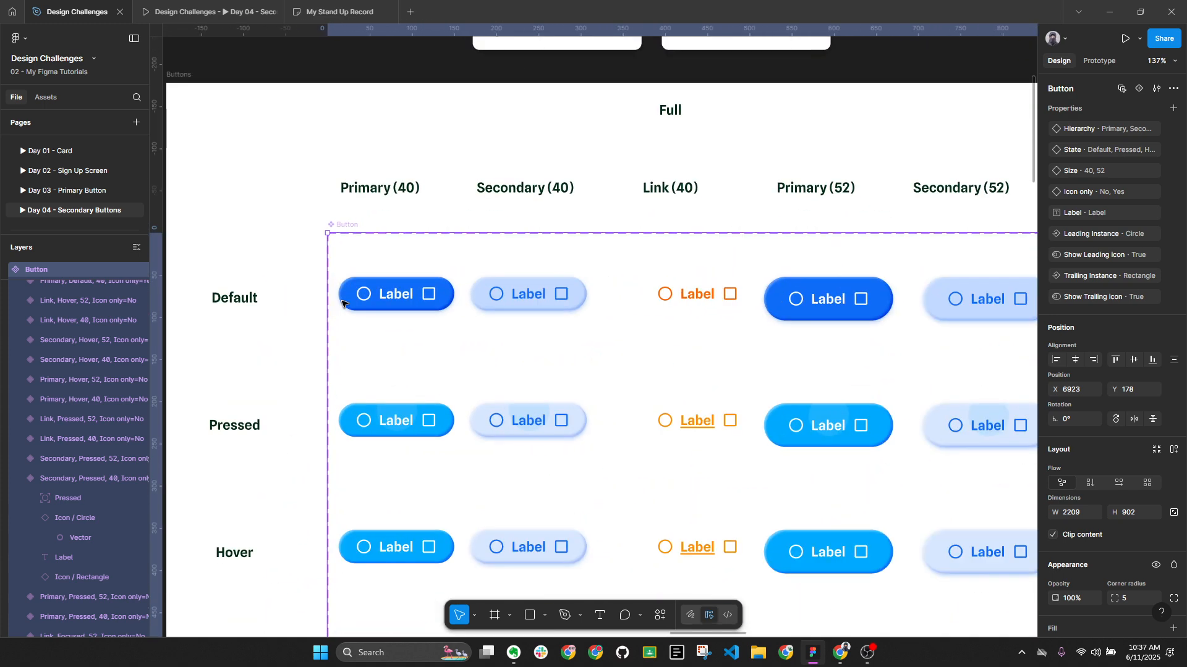
key("alt")
key("alt+l")
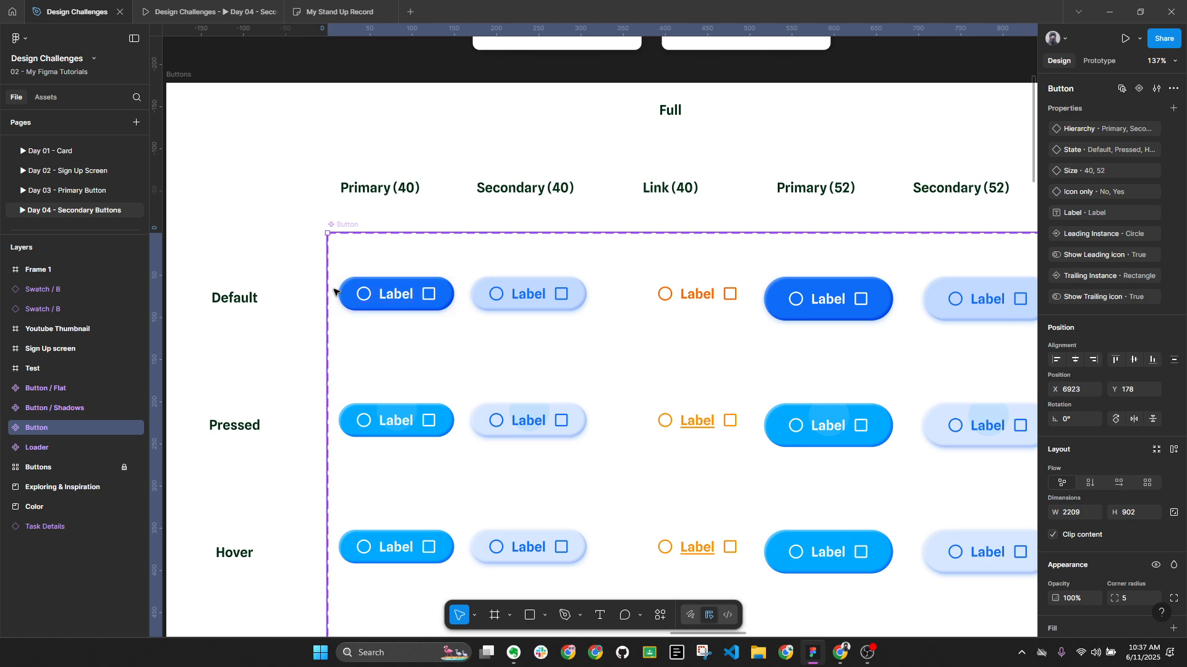
Examine the default primary and secondary 40 buttons up close and compare the styling across all variants of the Button set.
scroll(346, 300, "up", 5)
key("alt")
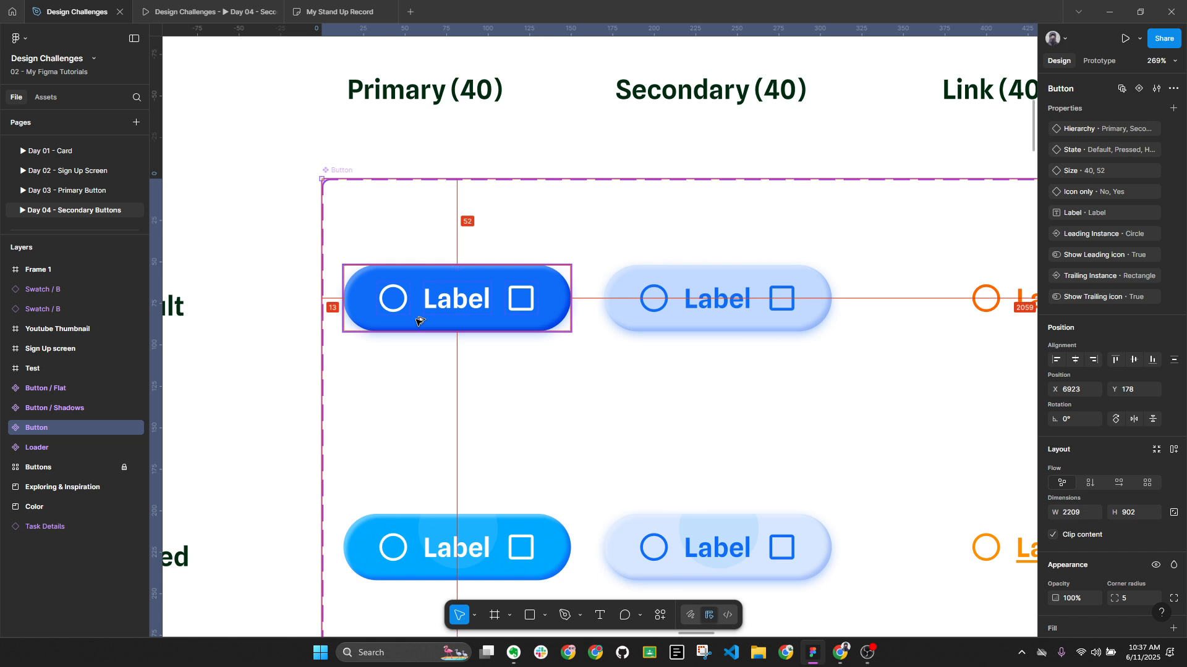
key("alt+l")
scroll(401, 318, "up", 3)
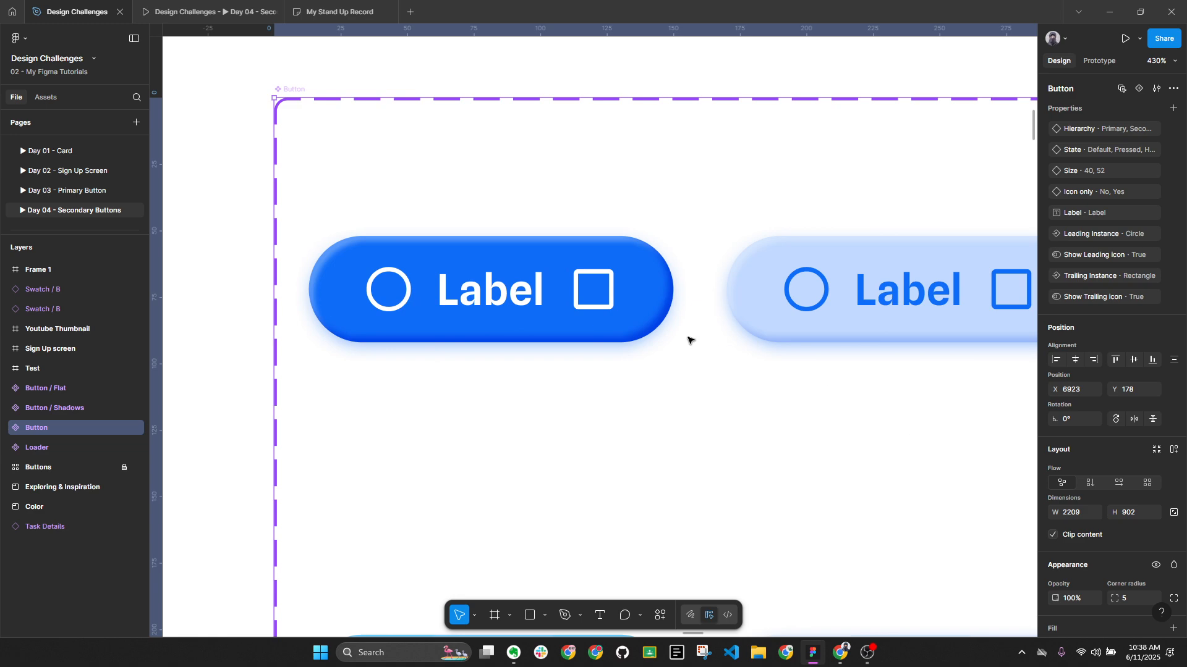
key("alt+l")
scroll(569, 295, "down", 3)
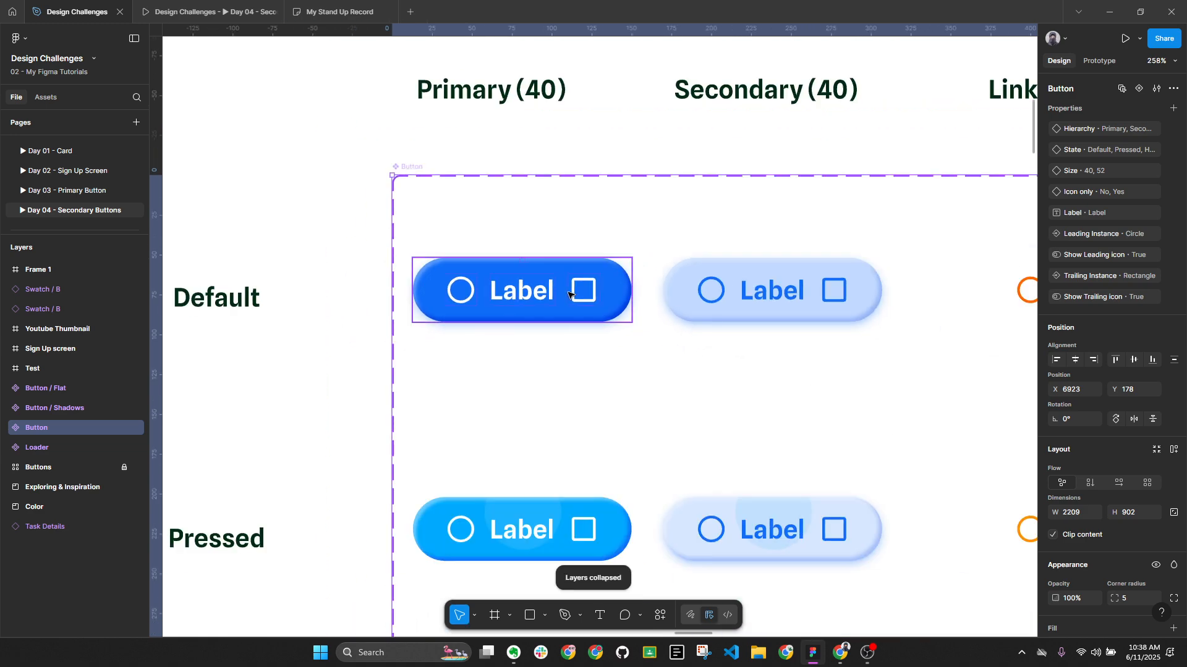
key("alt")
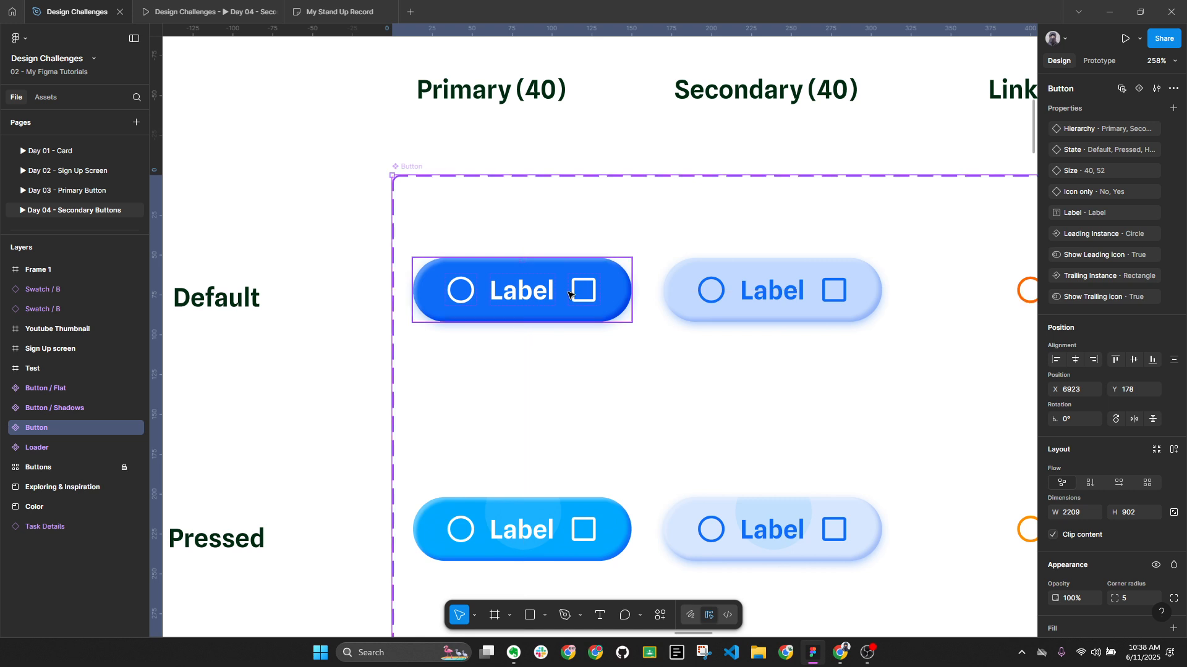
scroll(569, 294, "down", 10)
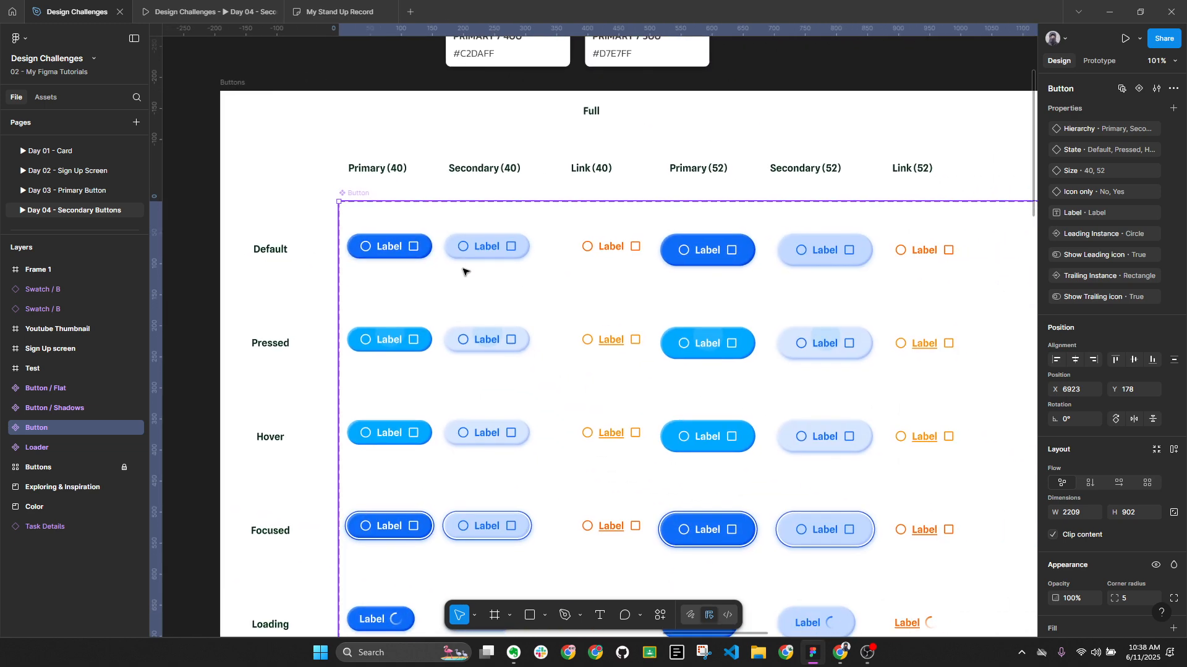
scroll(406, 257, "down", 1)
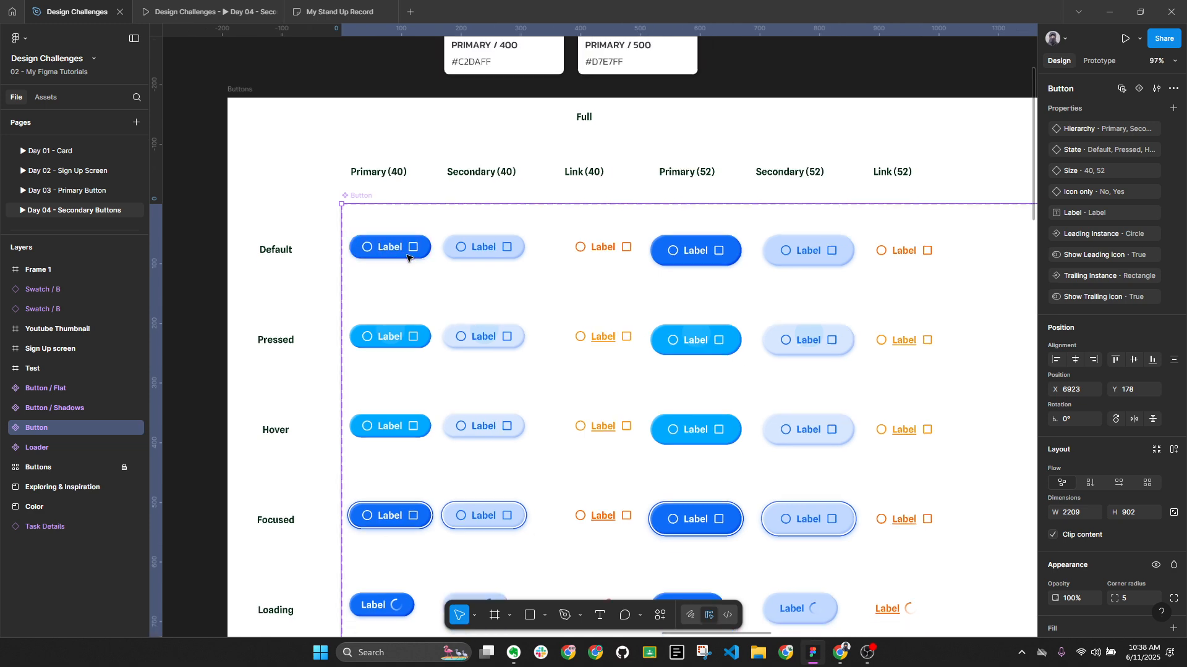
scroll(528, 307, "down", 4)
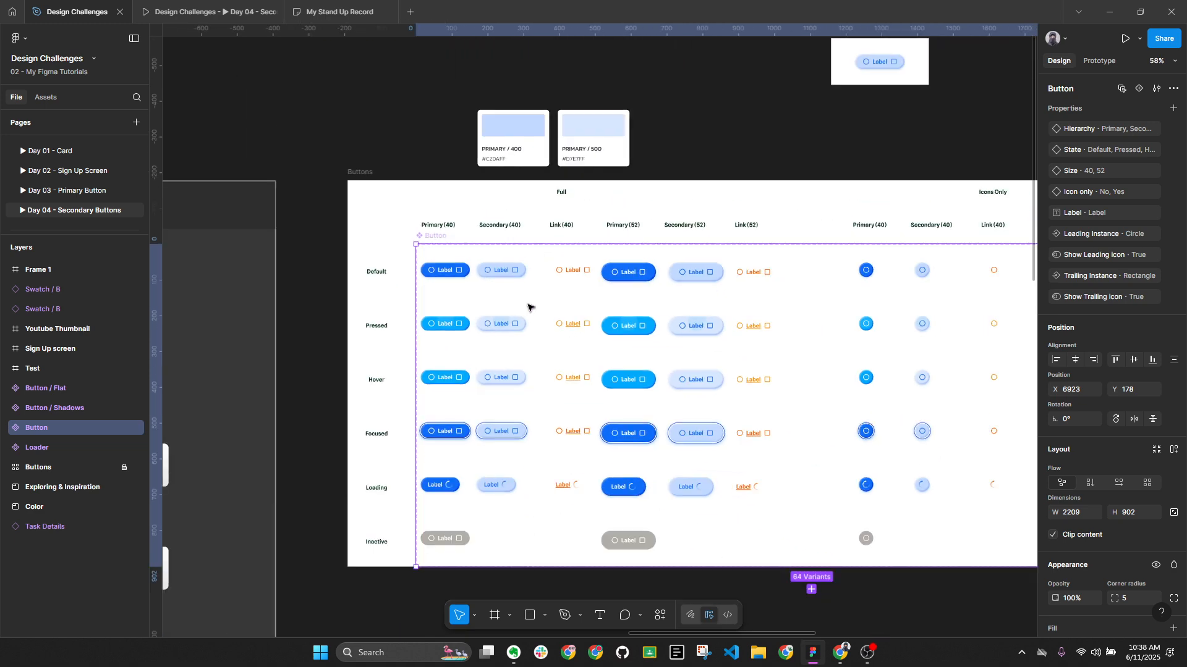